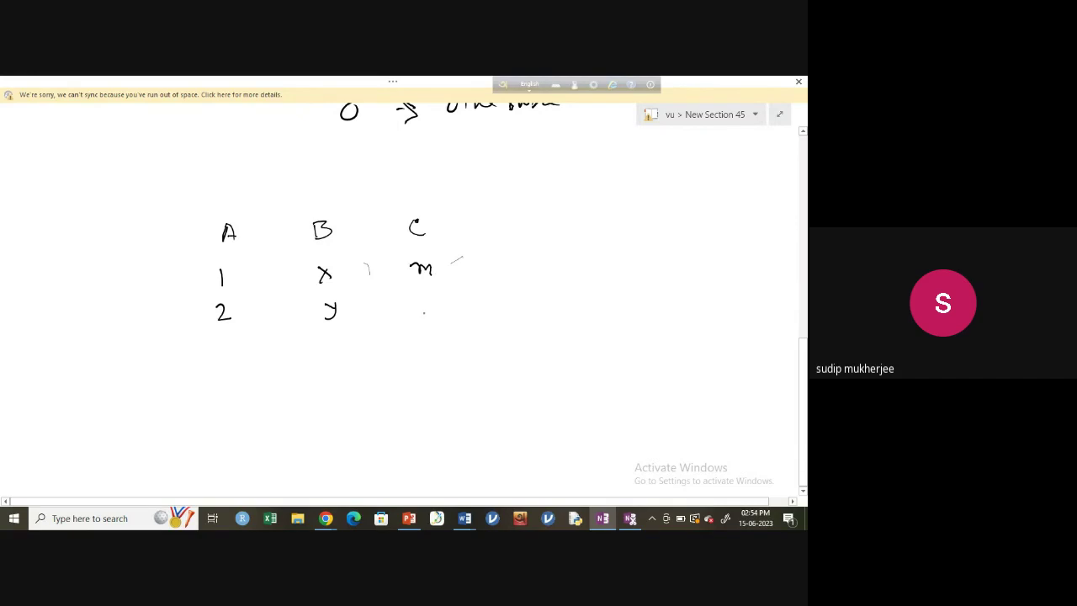
# Handwrite n and p beneath m in column C and sketch strokes linking 1 in column A with x in column B.
pyautogui.moveTo(424, 313); pyautogui.dragTo(444, 340)
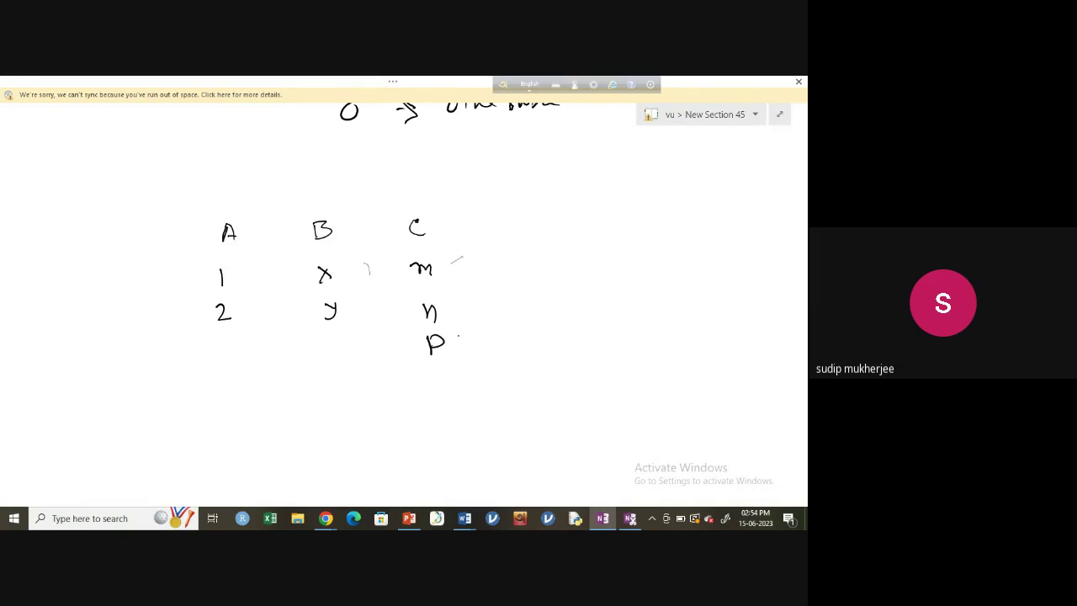
pyautogui.moveTo(331, 259); pyautogui.dragTo(242, 287)
pyautogui.moveTo(225, 271); pyautogui.dragTo(252, 253)
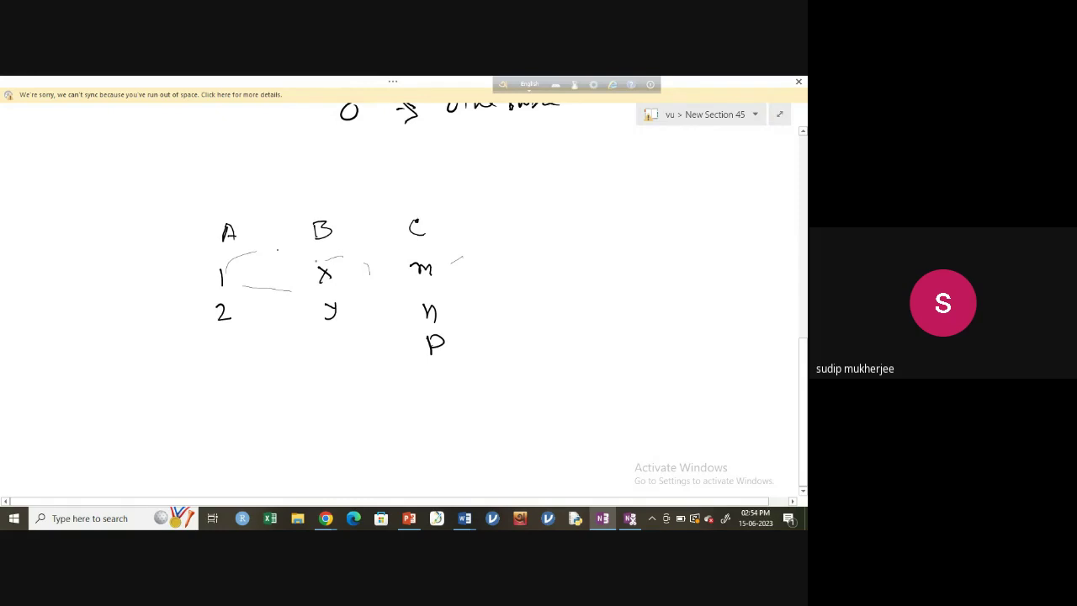
# Write the level counts 2, 2 and 3 beneath columns A, B and C and circle each one.
pyautogui.moveTo(211, 370); pyautogui.dragTo(224, 387)
pyautogui.moveTo(325, 361); pyautogui.dragTo(341, 381)
pyautogui.moveTo(313, 358)
pyautogui.mouseDown()
pyautogui.moveTo(345, 355)
pyautogui.moveTo(309, 359)
pyautogui.mouseUp()
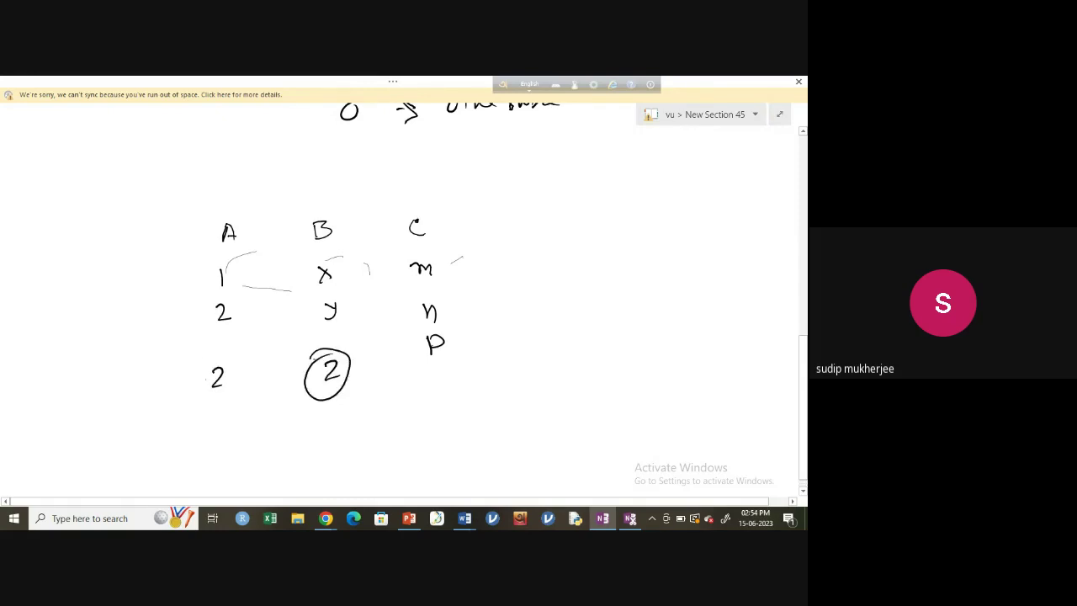
pyautogui.moveTo(189, 367); pyautogui.dragTo(204, 361)
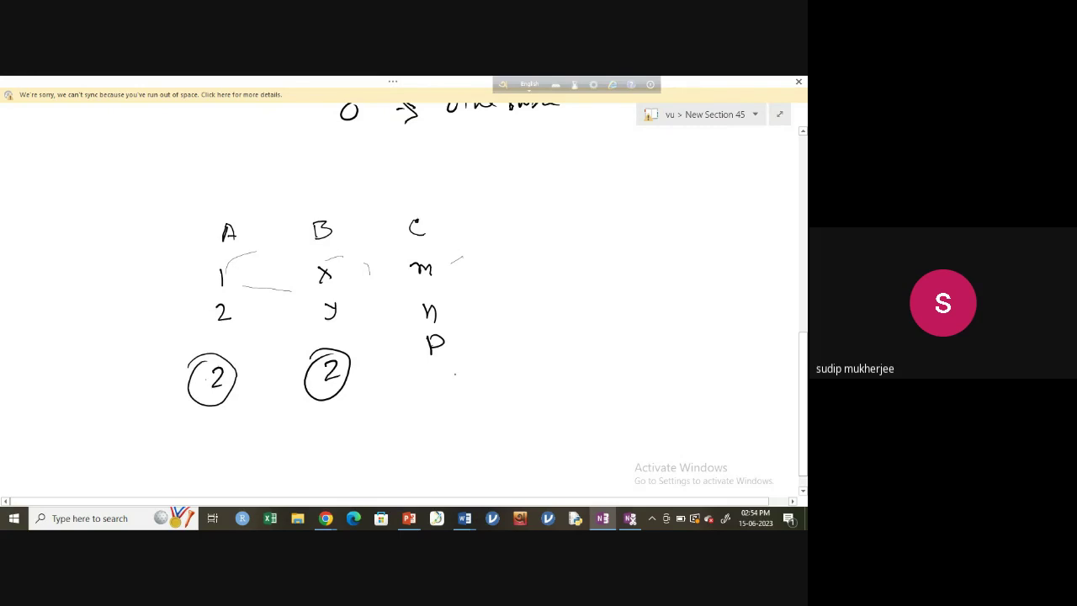
pyautogui.moveTo(428, 376)
pyautogui.mouseDown()
pyautogui.moveTo(439, 388)
pyautogui.moveTo(455, 369)
pyautogui.moveTo(433, 368)
pyautogui.mouseUp()
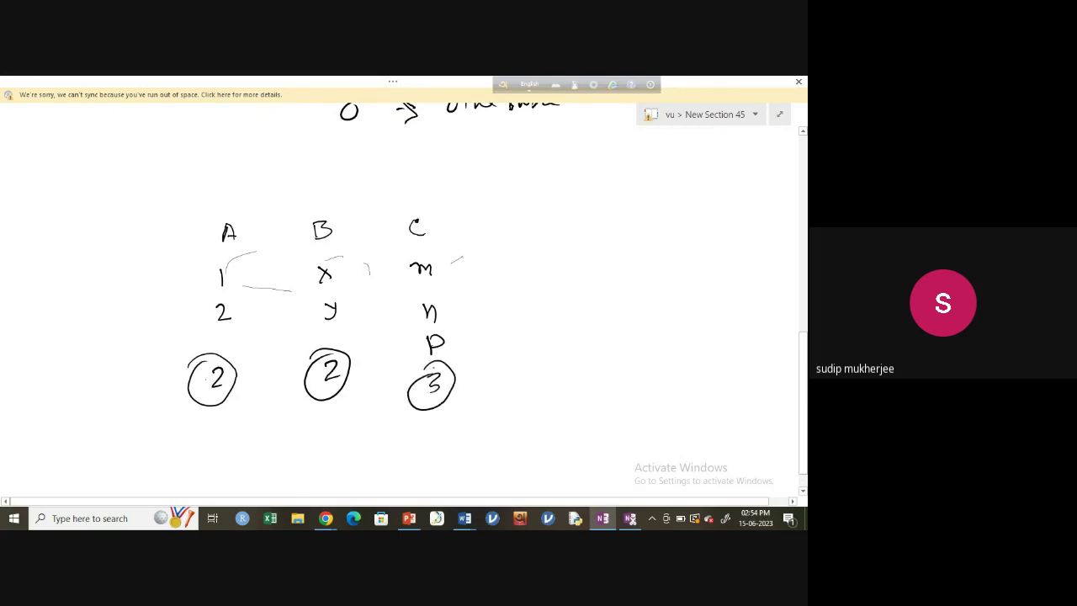
# Handwrite the calculation 2 × 2 × 3 = 12 beside column C.
pyautogui.moveTo(488, 258)
pyautogui.mouseDown()
pyautogui.moveTo(475, 276)
pyautogui.moveTo(529, 271)
pyautogui.mouseUp()
pyautogui.moveTo(541, 255)
pyautogui.mouseDown()
pyautogui.moveTo(552, 267)
pyautogui.moveTo(601, 258)
pyautogui.mouseUp()
pyautogui.moveTo(599, 246)
pyautogui.mouseDown()
pyautogui.moveTo(591, 257)
pyautogui.moveTo(623, 247)
pyautogui.moveTo(613, 258)
pyautogui.mouseUp()
pyautogui.moveTo(545, 309); pyautogui.dragTo(563, 307)
pyautogui.moveTo(547, 317); pyautogui.dragTo(569, 313)
pyautogui.moveTo(577, 301)
pyautogui.mouseDown()
pyautogui.moveTo(579, 313)
pyautogui.moveTo(609, 310)
pyautogui.mouseUp()
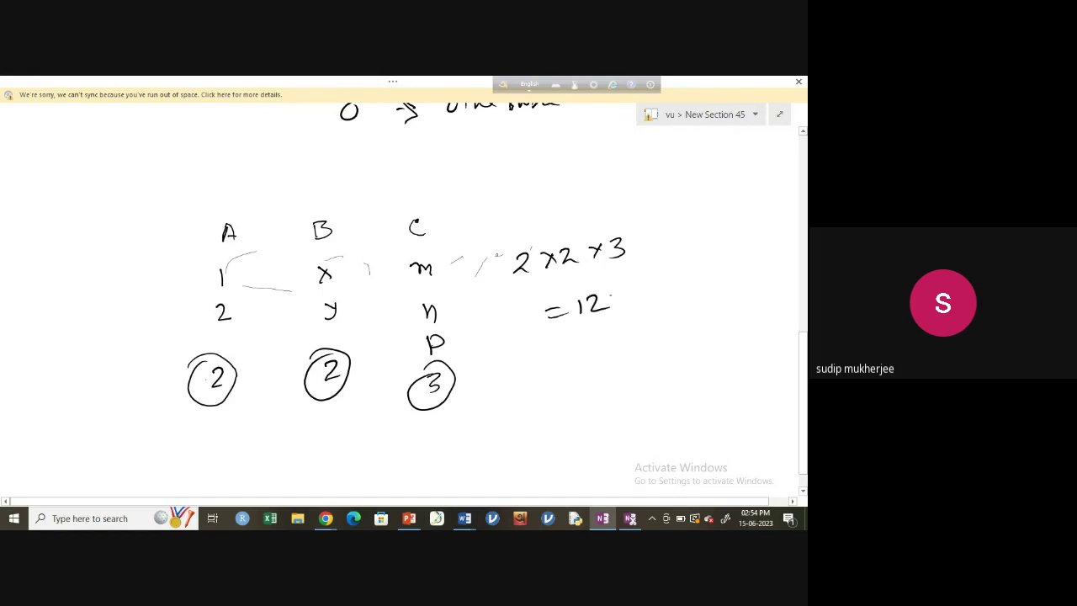
# List the combinations 1 x m, 1 y m and 1 x n by hand in the space below the circled counts.
pyautogui.scroll(-1, 606, 289)
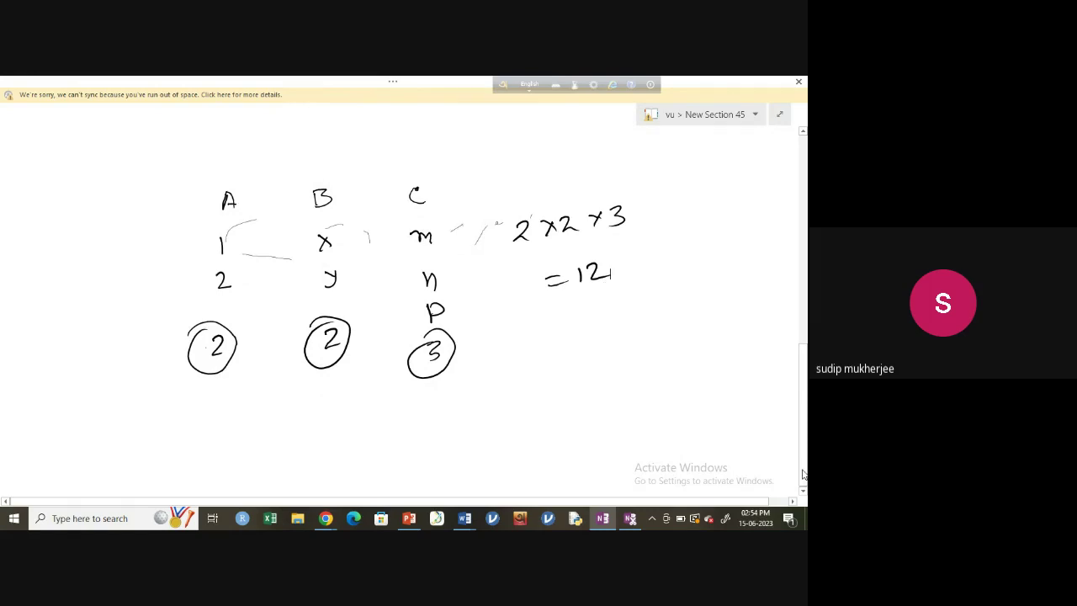
pyautogui.scroll(-3, 703, 466)
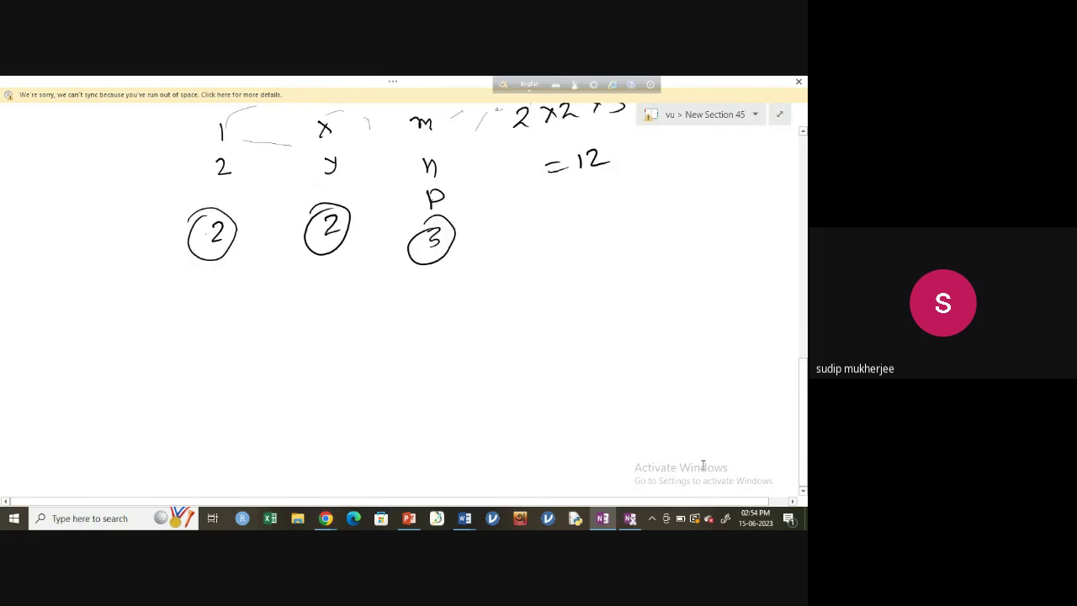
pyautogui.moveTo(240, 352); pyautogui.dragTo(243, 373)
pyautogui.moveTo(291, 349); pyautogui.dragTo(314, 362)
pyautogui.moveTo(341, 350); pyautogui.dragTo(376, 352)
pyautogui.moveTo(257, 401); pyautogui.dragTo(259, 417)
pyautogui.moveTo(306, 388)
pyautogui.mouseDown()
pyautogui.moveTo(321, 389)
pyautogui.moveTo(313, 404)
pyautogui.moveTo(386, 387)
pyautogui.mouseUp()
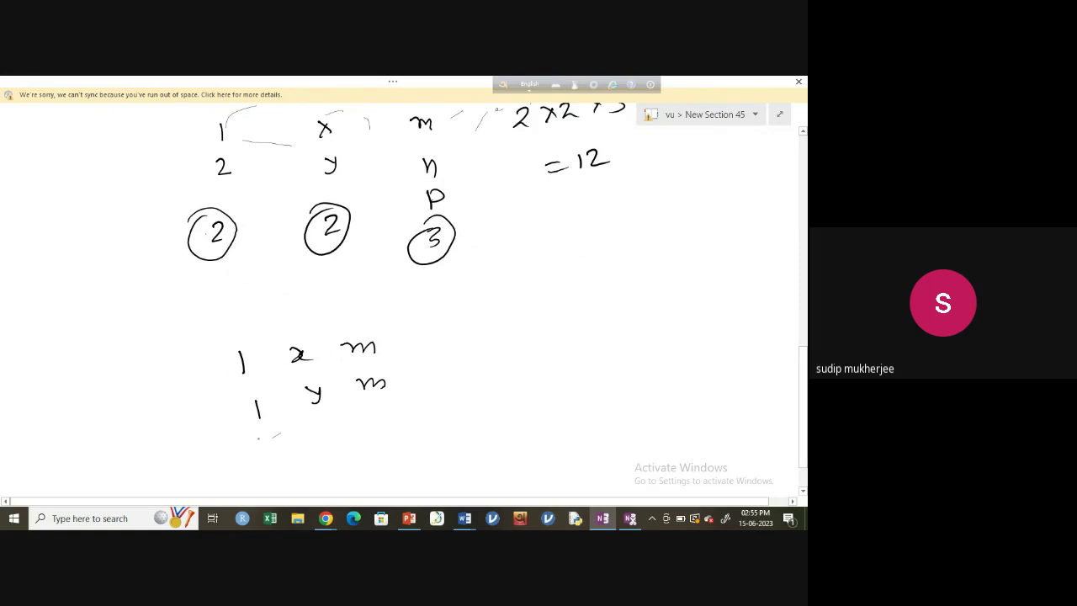
pyautogui.moveTo(262, 436); pyautogui.dragTo(266, 451)
pyautogui.moveTo(320, 425); pyautogui.dragTo(394, 428)
# Add the combination 1 x p to the handwritten list, followed by two continuation dots beneath it.
pyautogui.scroll(-1, 392, 369)
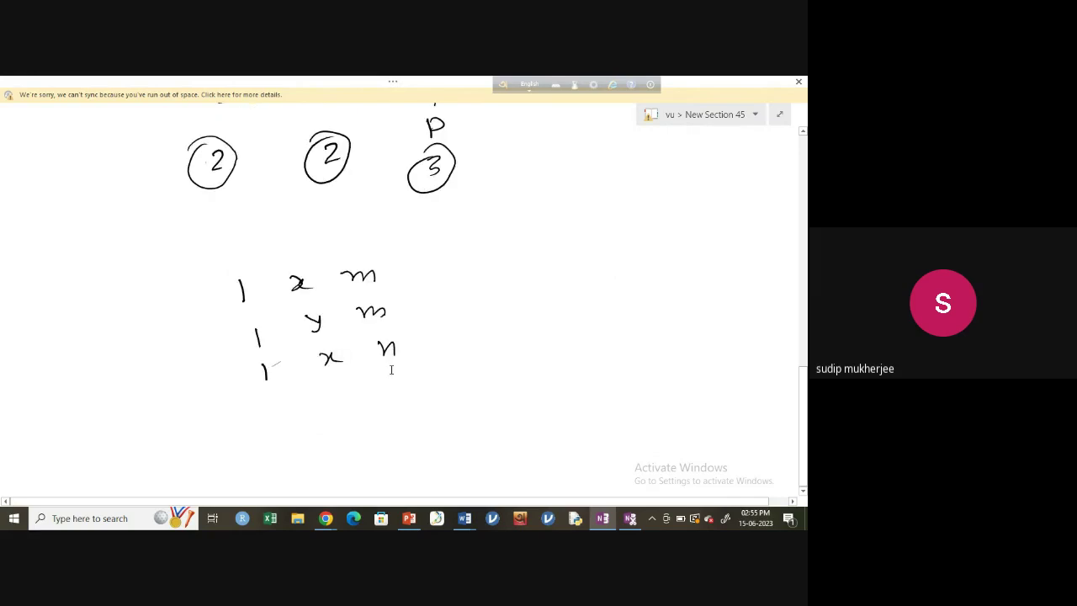
pyautogui.moveTo(269, 408); pyautogui.dragTo(273, 423)
pyautogui.moveTo(338, 389)
pyautogui.mouseDown()
pyautogui.moveTo(398, 396)
pyautogui.moveTo(357, 404)
pyautogui.mouseUp()
pyautogui.click(339, 431)
pyautogui.click(342, 454)
# Check the Google Meet call in Chrome and return to the OneNote page.
pyautogui.scroll(2, 400, 295)
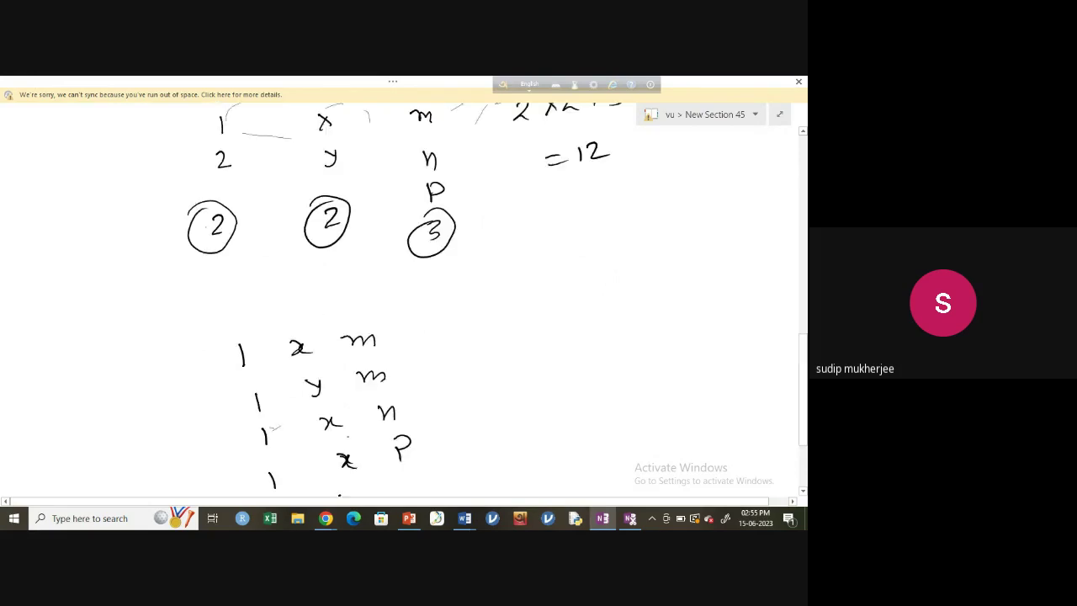
pyautogui.scroll(1, 400, 295)
pyautogui.scroll(2, 338, 285)
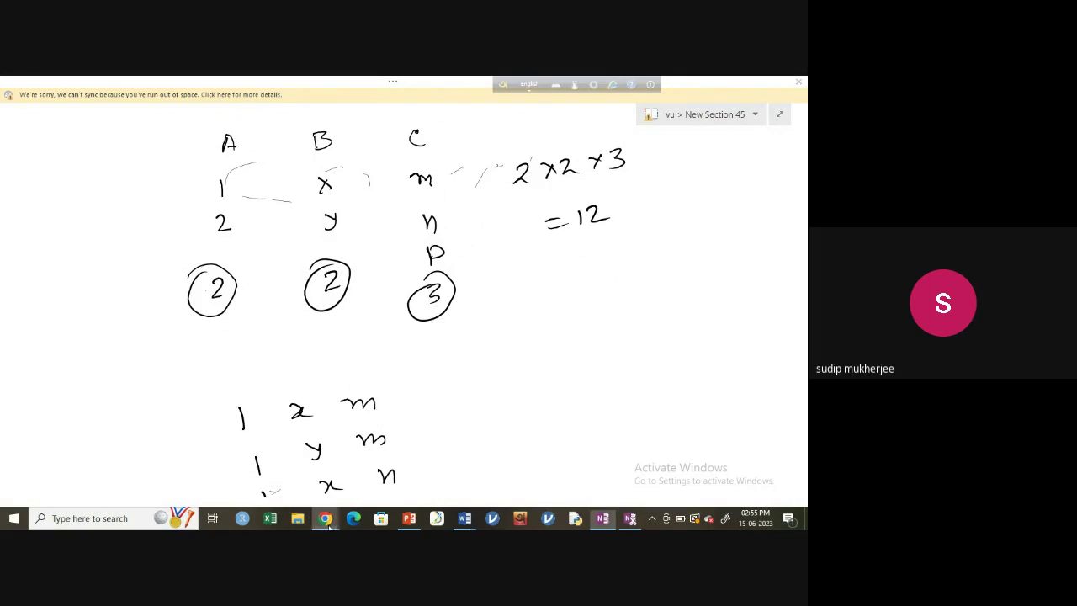
pyautogui.moveTo(326, 519)
pyautogui.click(303, 486)
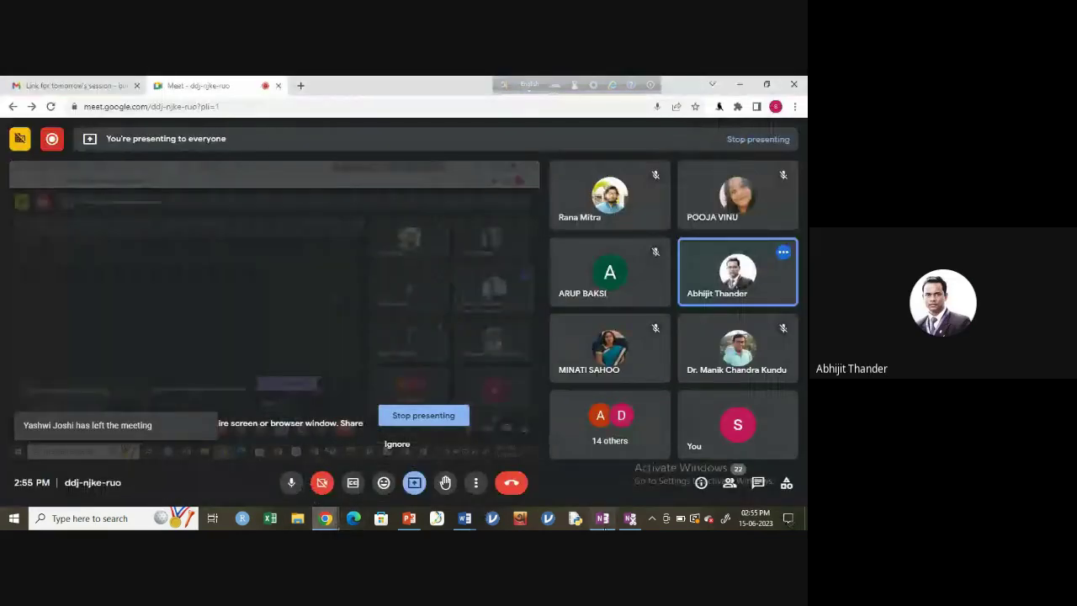
pyautogui.click(603, 519)
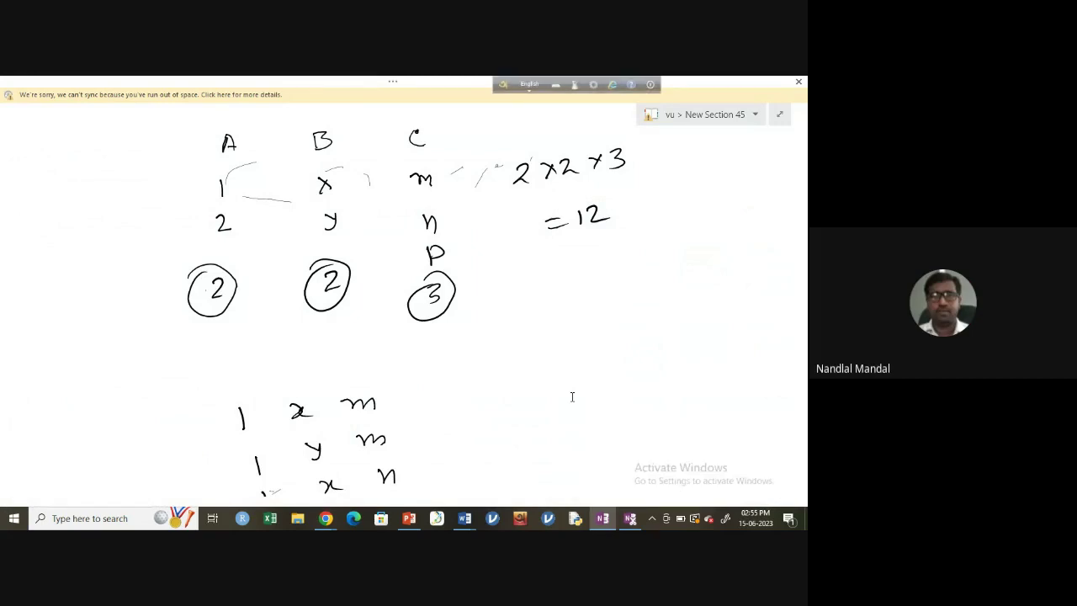
# Review the circled level counts, the 2 × 2 × 3 calculation and the listed combinations.
pyautogui.scroll(-1, 545, 368)
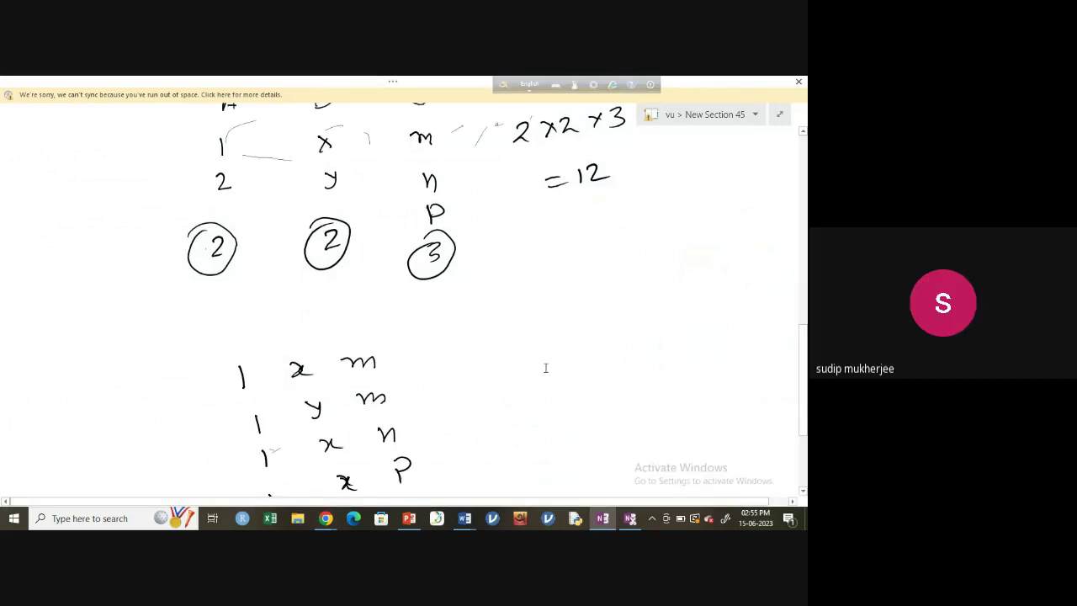
pyautogui.scroll(2, 546, 368)
pyautogui.scroll(-5, 546, 368)
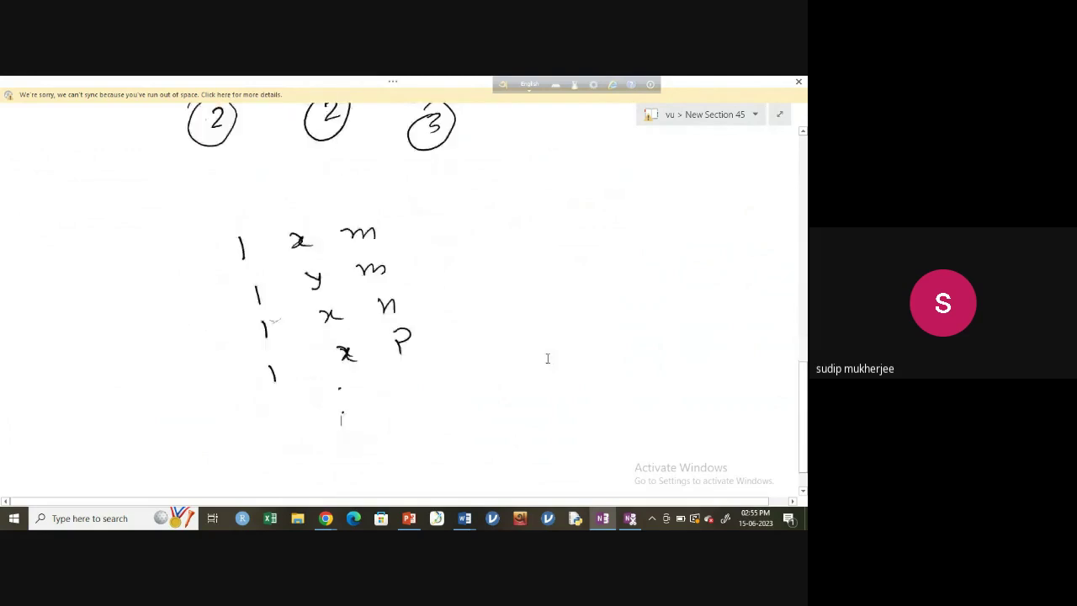
pyautogui.scroll(1, 547, 359)
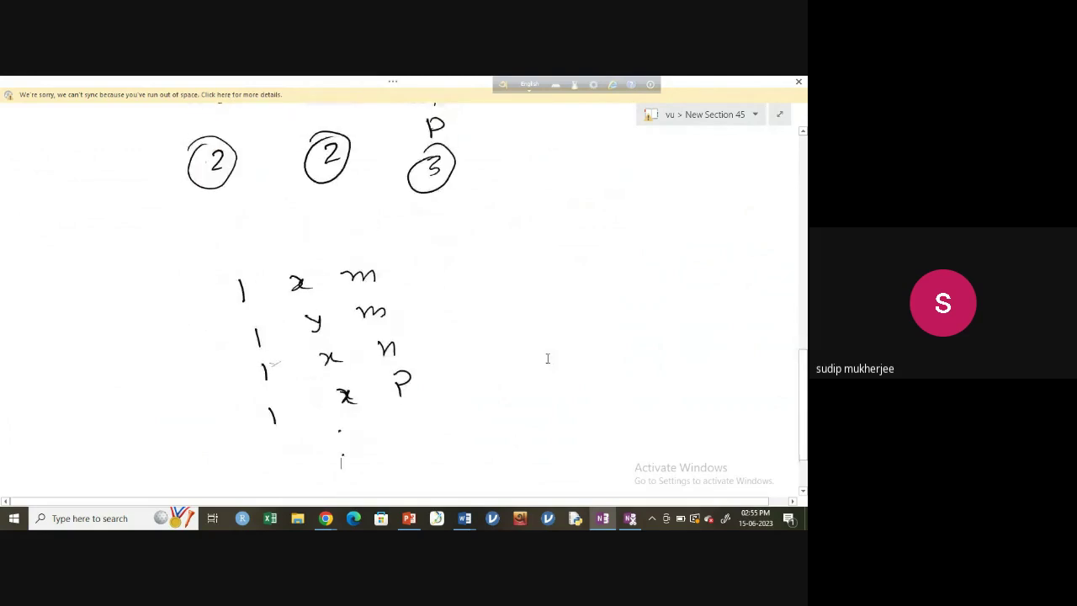
pyautogui.scroll(-2, 547, 359)
pyautogui.scroll(1, 483, 361)
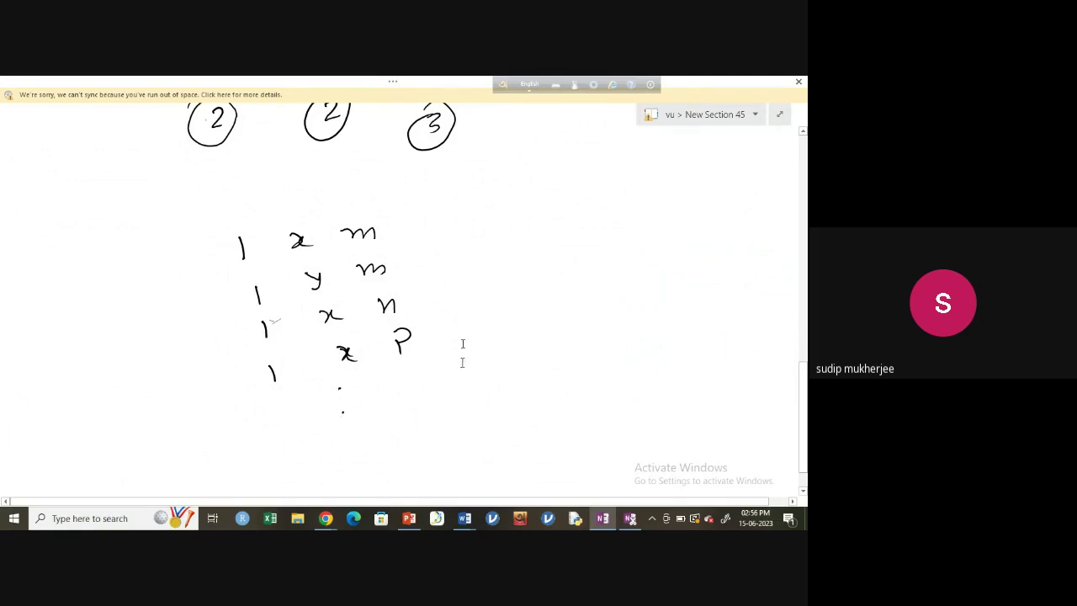
pyautogui.scroll(3, 463, 344)
pyautogui.scroll(-2, 463, 343)
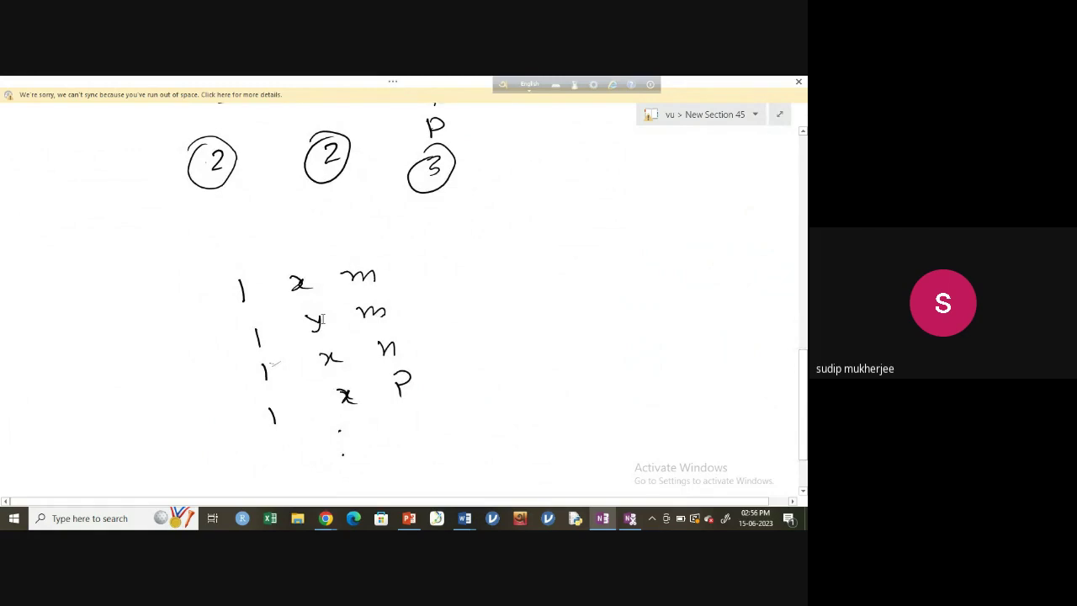
pyautogui.scroll(2, 322, 319)
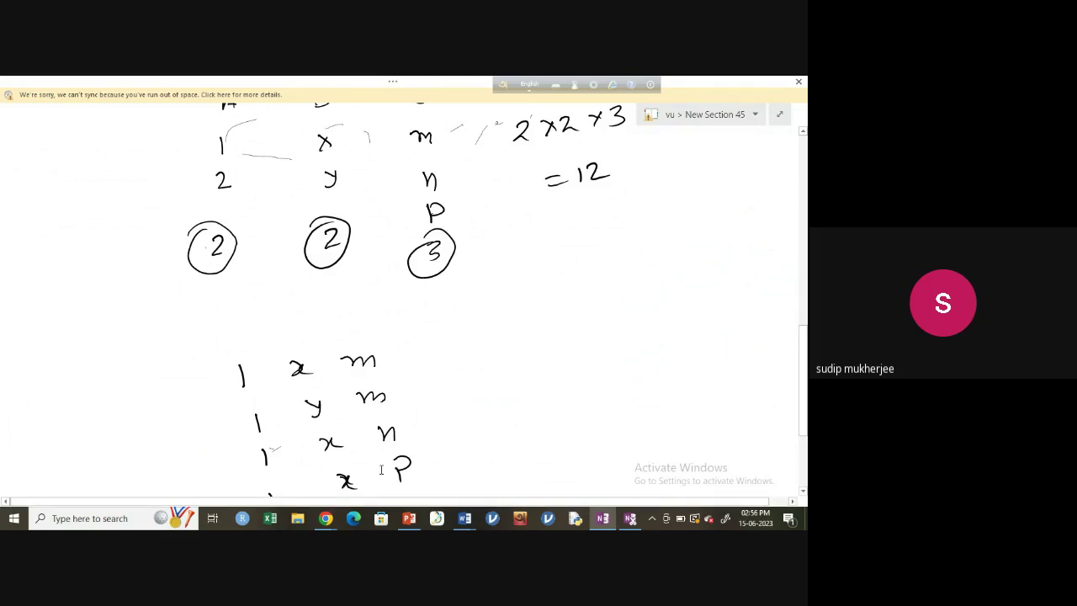
# Switch to the PowerPoint slide and copy the attribute table's header row, from CATEGORY to Colour.
pyautogui.hotkey('alt', 'Tab')
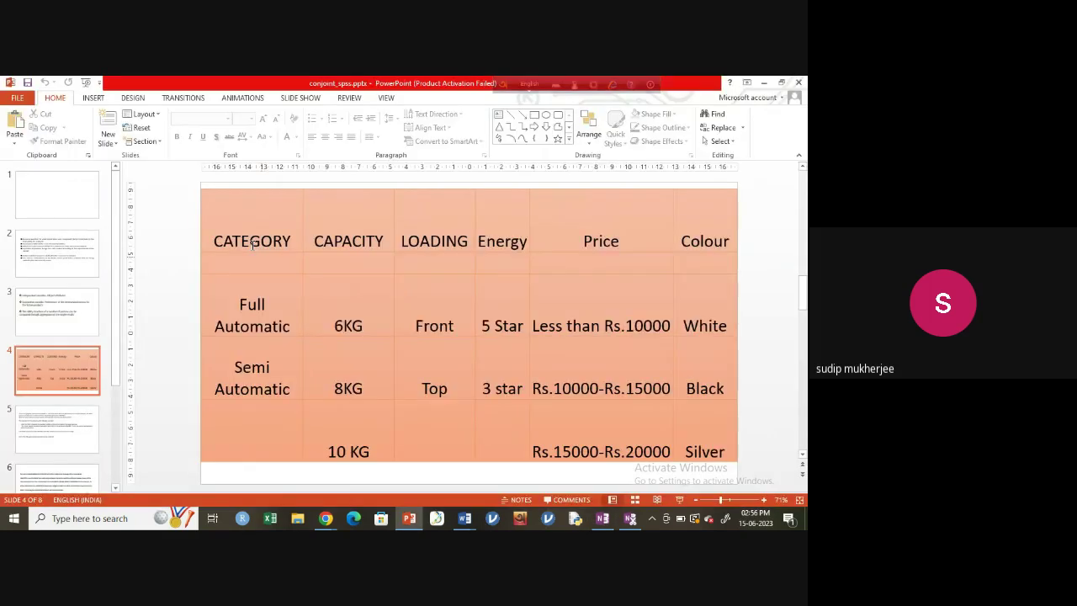
pyautogui.moveTo(254, 243); pyautogui.dragTo(702, 227)
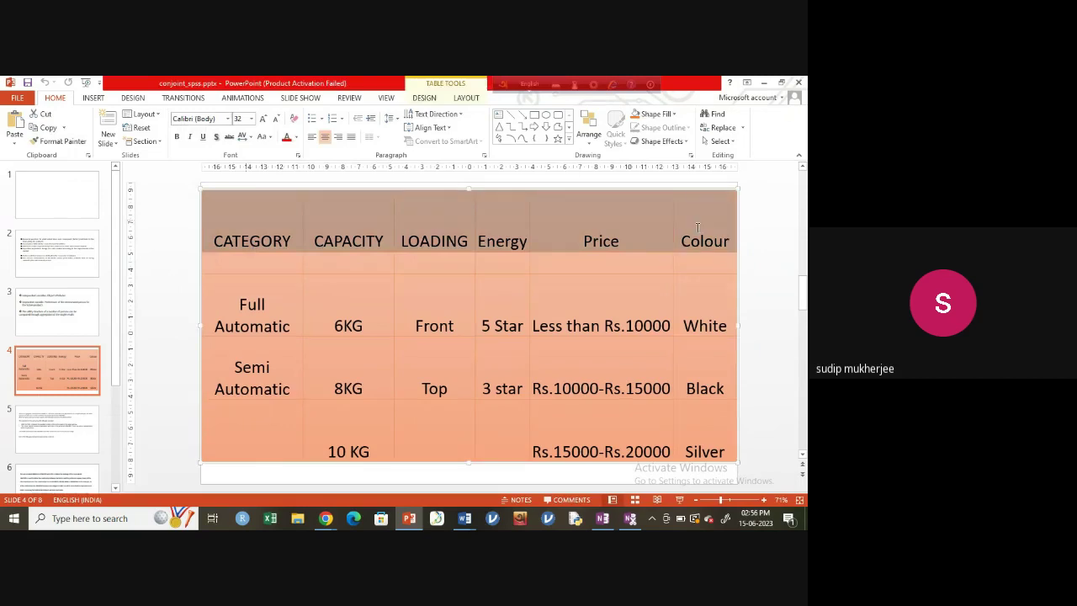
pyautogui.rightClick(488, 221)
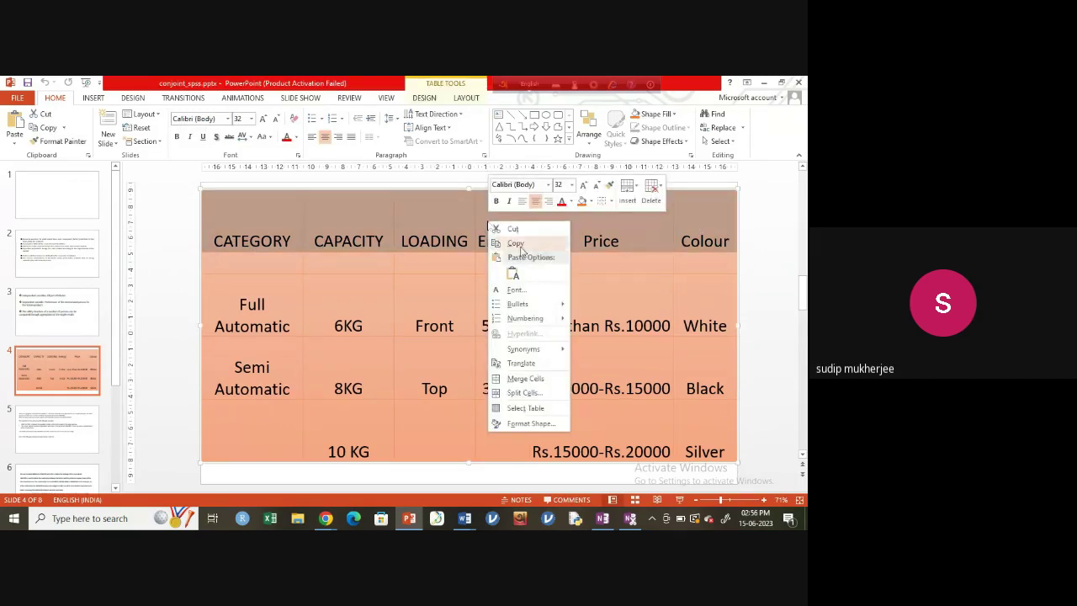
pyautogui.click(516, 243)
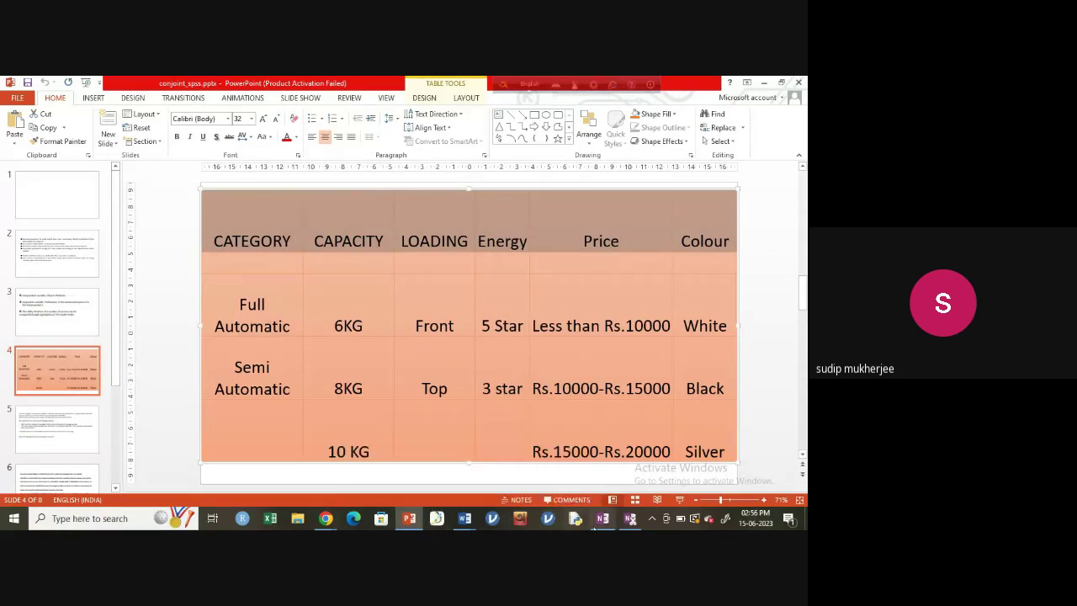
# Return to OneNote and add a new section to the vu notebook, ready for input on its blank page.
pyautogui.click(603, 518)
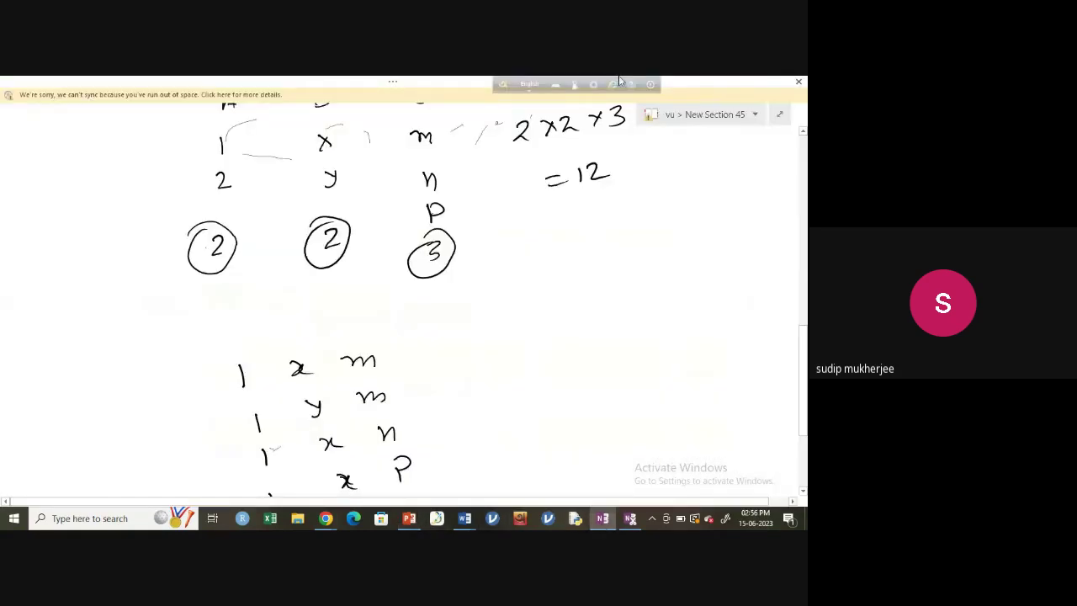
pyautogui.click(755, 115)
pyautogui.click(569, 156)
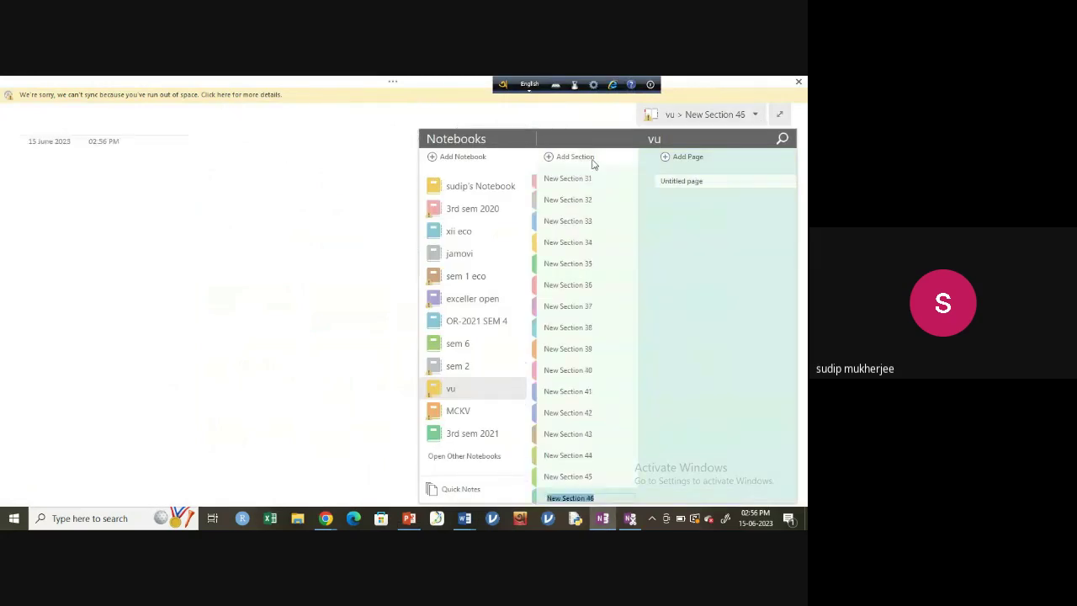
pyautogui.click(149, 187)
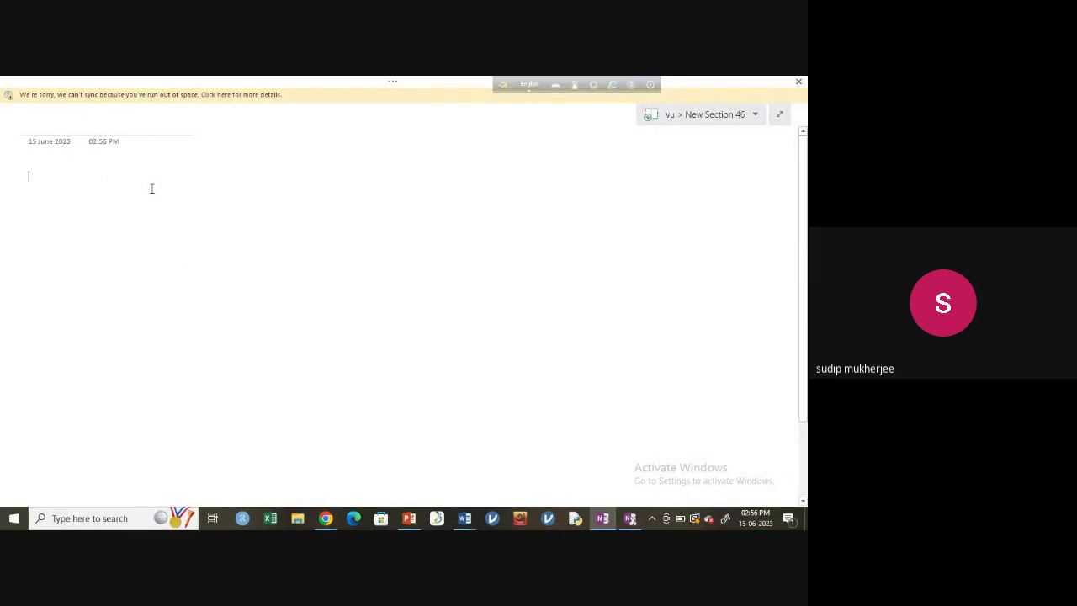
# Paste the copied header row onto the page and widen its container until each heading fits on one line.
pyautogui.hotkey('ctrl', 'v')
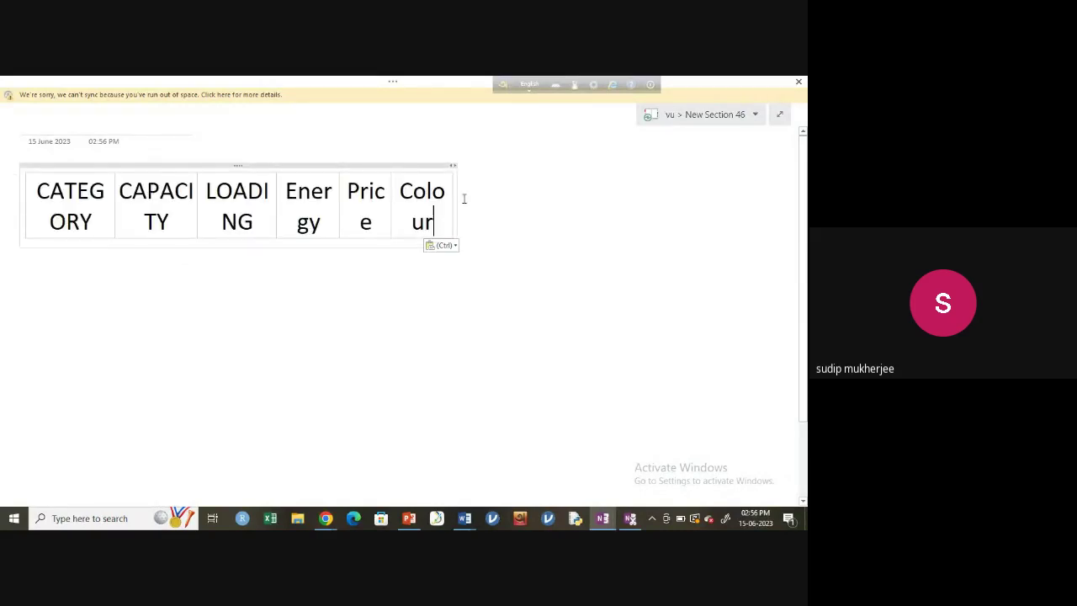
pyautogui.moveTo(453, 197); pyautogui.dragTo(617, 199)
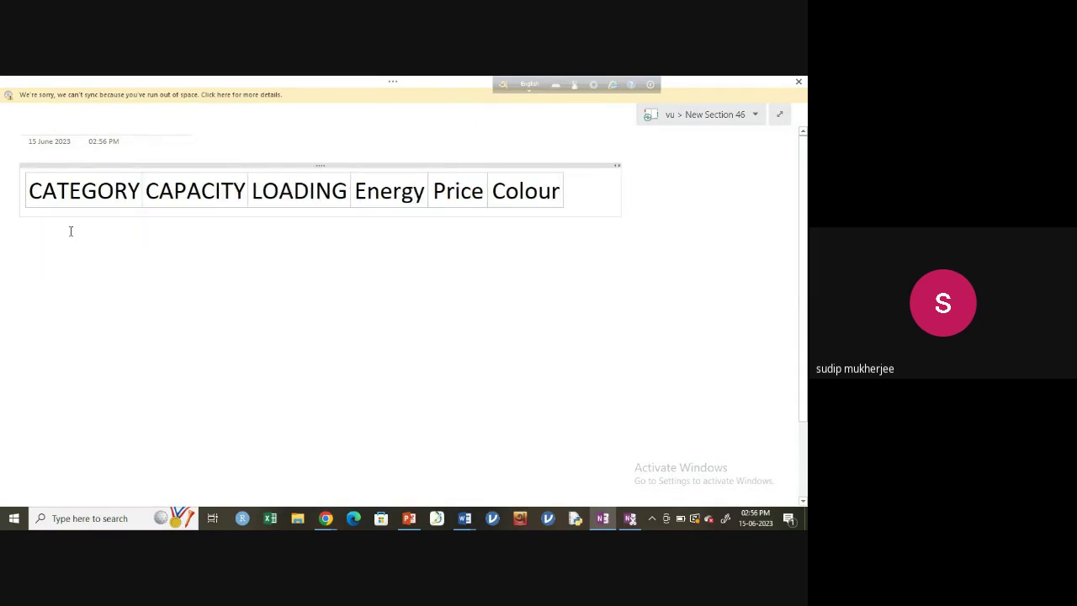
pyautogui.press('Return')
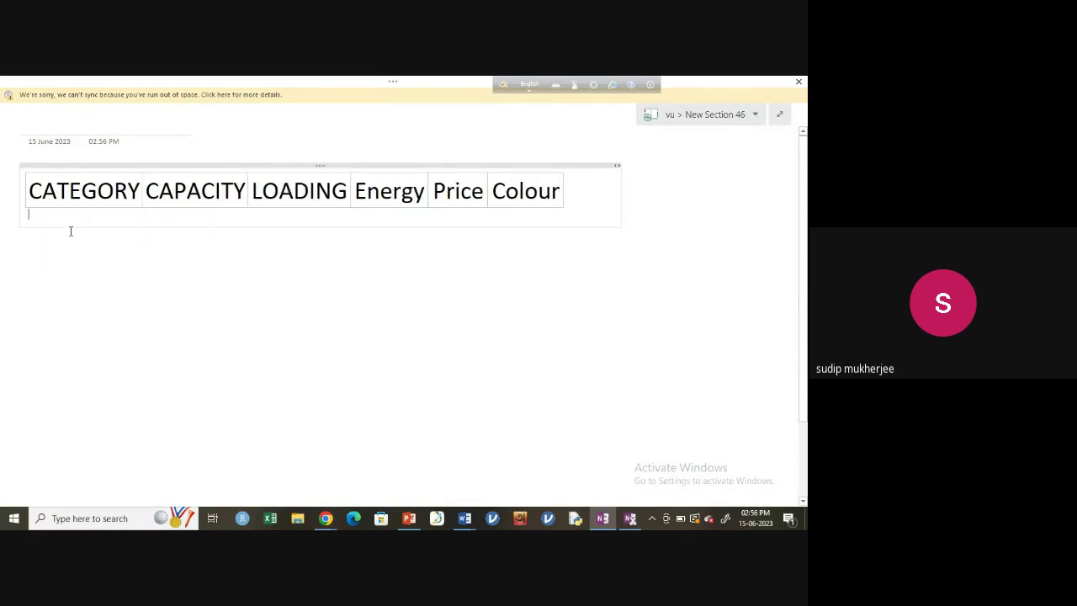
pyautogui.click(241, 290)
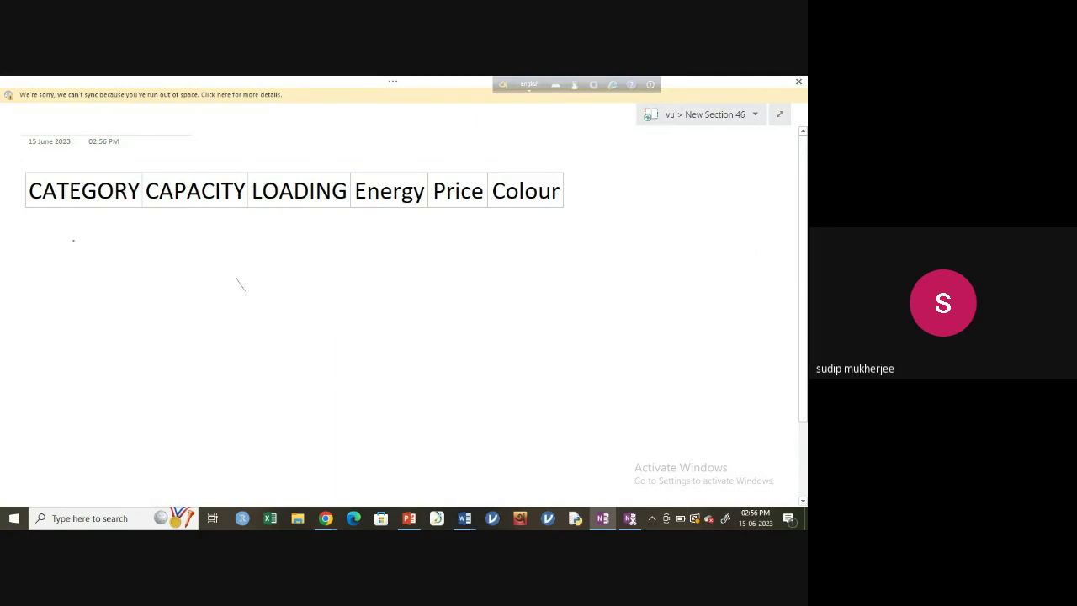
# Handwrite the level count 2 under both CATEGORY and CAPACITY and begin the count under LOADING.
pyautogui.moveTo(74, 240); pyautogui.dragTo(92, 255)
pyautogui.moveTo(188, 236); pyautogui.dragTo(208, 247)
pyautogui.moveTo(306, 236); pyautogui.dragTo(307, 247)
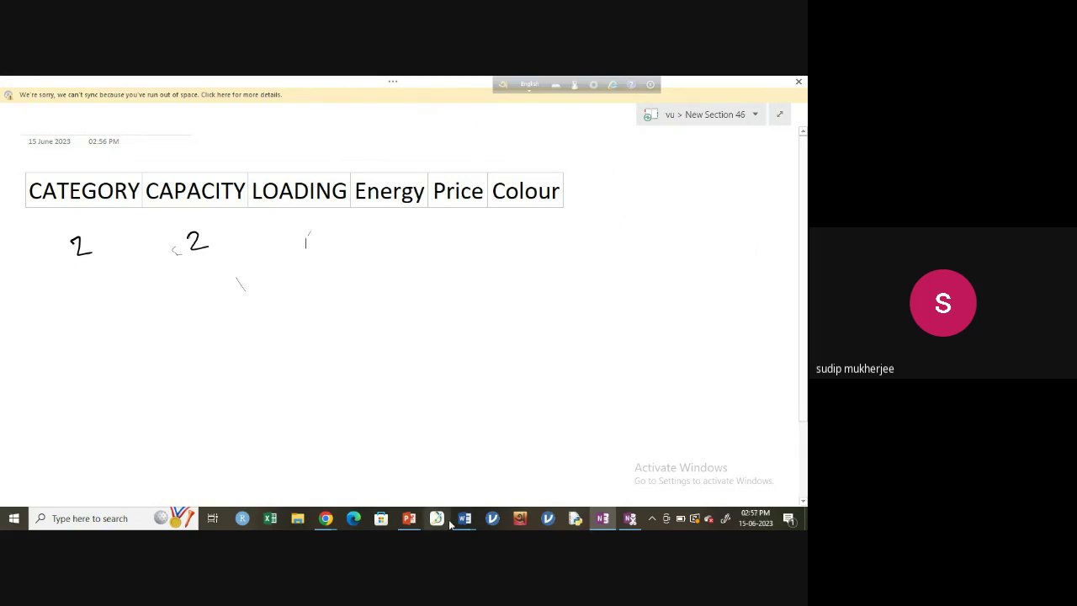
# Check the attribute levels on the PowerPoint slide and undo the last pen stroke under LOADING.
pyautogui.click(408, 518)
pyautogui.click(408, 519)
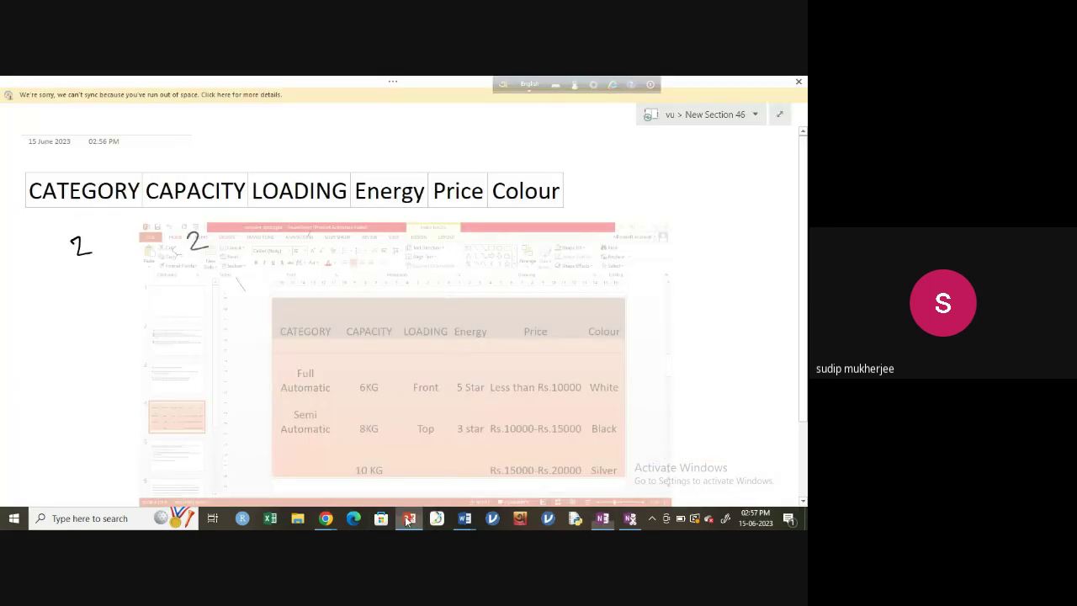
pyautogui.hotkey('ctrl', 'z')
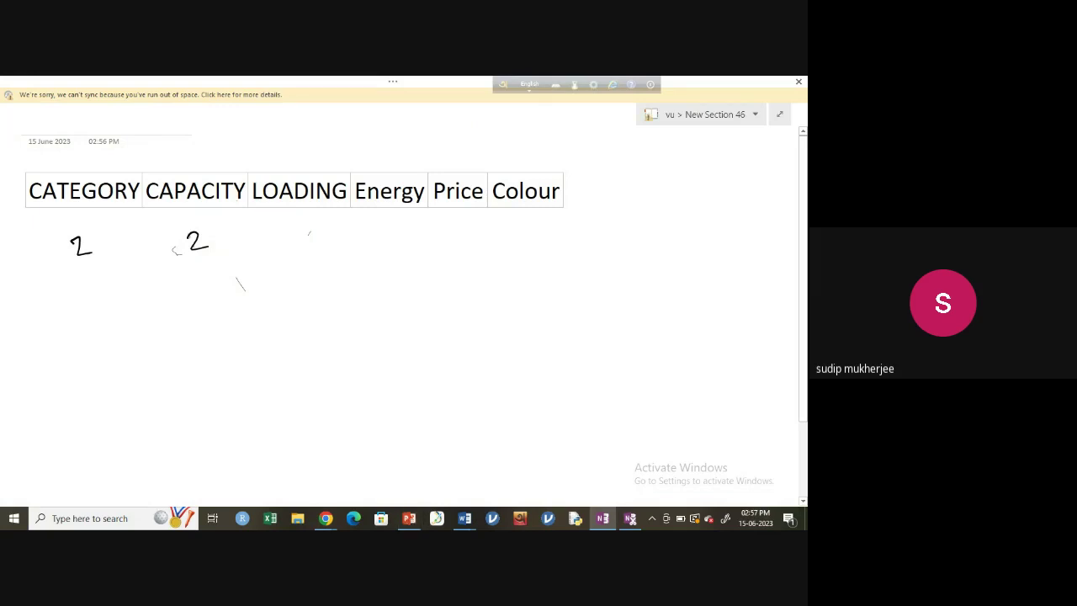
# Change the CAPACITY count to 3 and handwrite 2, 2, 3 and 3 under LOADING, Energy, Price and Colour.
pyautogui.moveTo(198, 249)
pyautogui.mouseDown()
pyautogui.moveTo(191, 270)
pyautogui.moveTo(301, 229)
pyautogui.moveTo(291, 253)
pyautogui.moveTo(313, 251)
pyautogui.mouseUp()
pyautogui.moveTo(386, 231)
pyautogui.mouseDown()
pyautogui.moveTo(401, 247)
pyautogui.moveTo(446, 252)
pyautogui.mouseUp()
pyautogui.moveTo(520, 230)
pyautogui.mouseDown()
pyautogui.moveTo(535, 233)
pyautogui.moveTo(516, 252)
pyautogui.mouseUp()
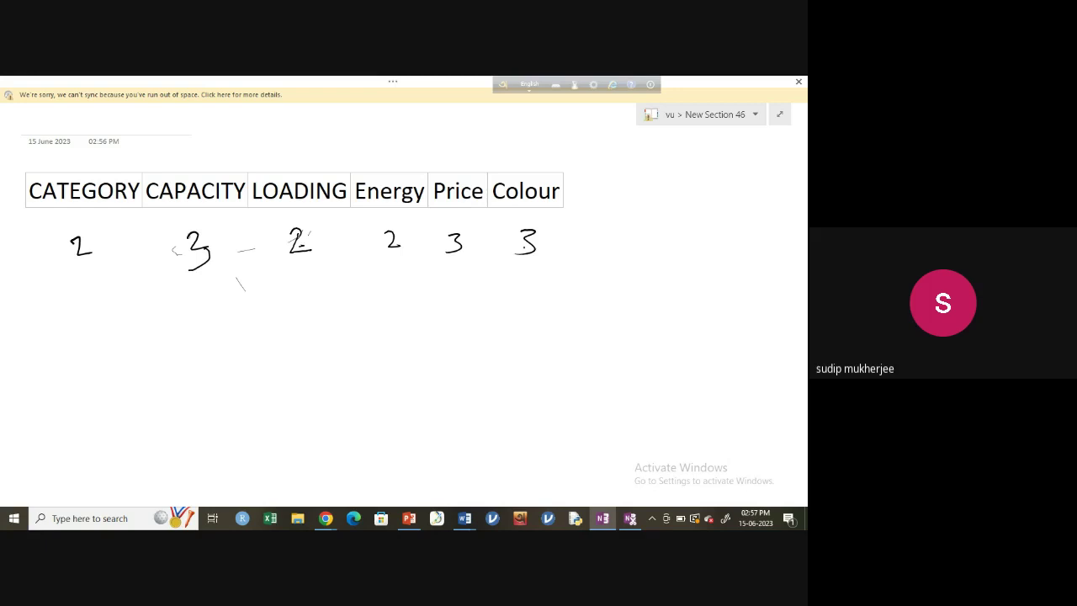
# Handwrite the product 2 × 2 × 2 × 3 × 3 × 3 below the row of level counts.
pyautogui.moveTo(246, 295)
pyautogui.mouseDown()
pyautogui.moveTo(262, 286)
pyautogui.moveTo(153, 329)
pyautogui.moveTo(168, 345)
pyautogui.moveTo(187, 329)
pyautogui.moveTo(201, 341)
pyautogui.mouseUp()
pyautogui.moveTo(198, 322); pyautogui.dragTo(187, 343)
pyautogui.moveTo(220, 342); pyautogui.dragTo(233, 340)
pyautogui.moveTo(242, 318)
pyautogui.mouseDown()
pyautogui.moveTo(257, 321)
pyautogui.moveTo(248, 329)
pyautogui.mouseUp()
pyautogui.moveTo(268, 318); pyautogui.dragTo(283, 332)
pyautogui.moveTo(293, 315); pyautogui.dragTo(309, 322)
pyautogui.moveTo(301, 309)
pyautogui.mouseDown()
pyautogui.moveTo(295, 330)
pyautogui.moveTo(330, 329)
pyautogui.mouseUp()
pyautogui.moveTo(349, 308); pyautogui.dragTo(366, 322)
pyautogui.moveTo(364, 306)
pyautogui.mouseDown()
pyautogui.moveTo(353, 323)
pyautogui.moveTo(386, 318)
pyautogui.mouseUp()
pyautogui.moveTo(406, 302)
pyautogui.mouseDown()
pyautogui.moveTo(417, 300)
pyautogui.moveTo(409, 315)
pyautogui.mouseUp()
pyautogui.moveTo(435, 291); pyautogui.dragTo(431, 313)
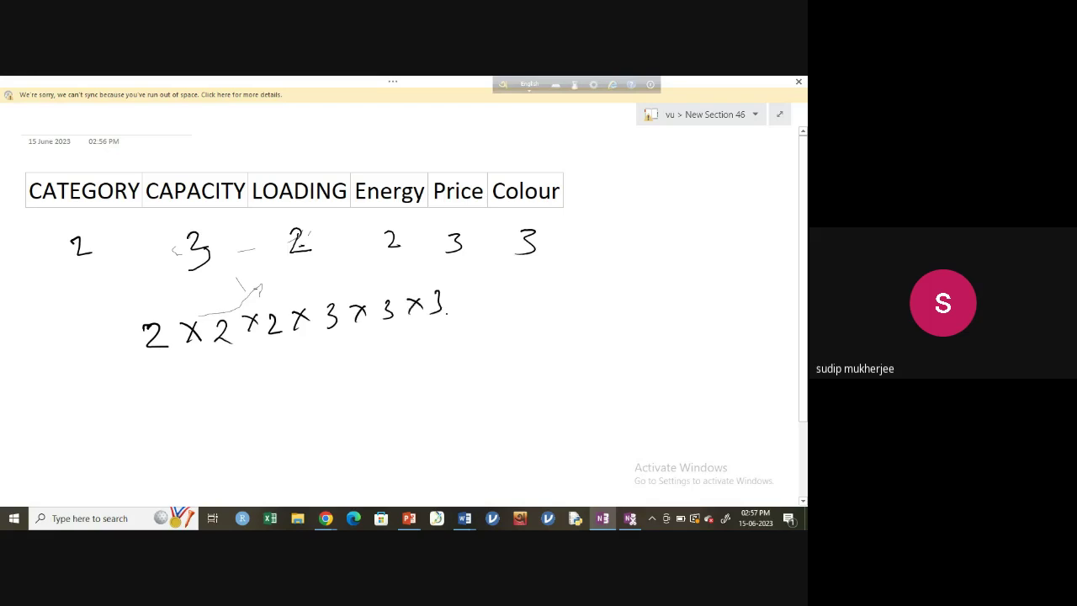
# Handwrite = 216 below the multiplication and circle the number.
pyautogui.moveTo(200, 397); pyautogui.dragTo(217, 397)
pyautogui.moveTo(206, 405); pyautogui.dragTo(222, 404)
pyautogui.moveTo(299, 354)
pyautogui.mouseDown()
pyautogui.moveTo(313, 336)
pyautogui.moveTo(400, 336)
pyautogui.mouseUp()
pyautogui.moveTo(271, 386)
pyautogui.mouseDown()
pyautogui.moveTo(278, 380)
pyautogui.moveTo(288, 403)
pyautogui.mouseUp()
pyautogui.moveTo(304, 372); pyautogui.dragTo(314, 402)
pyautogui.moveTo(342, 362); pyautogui.dragTo(335, 381)
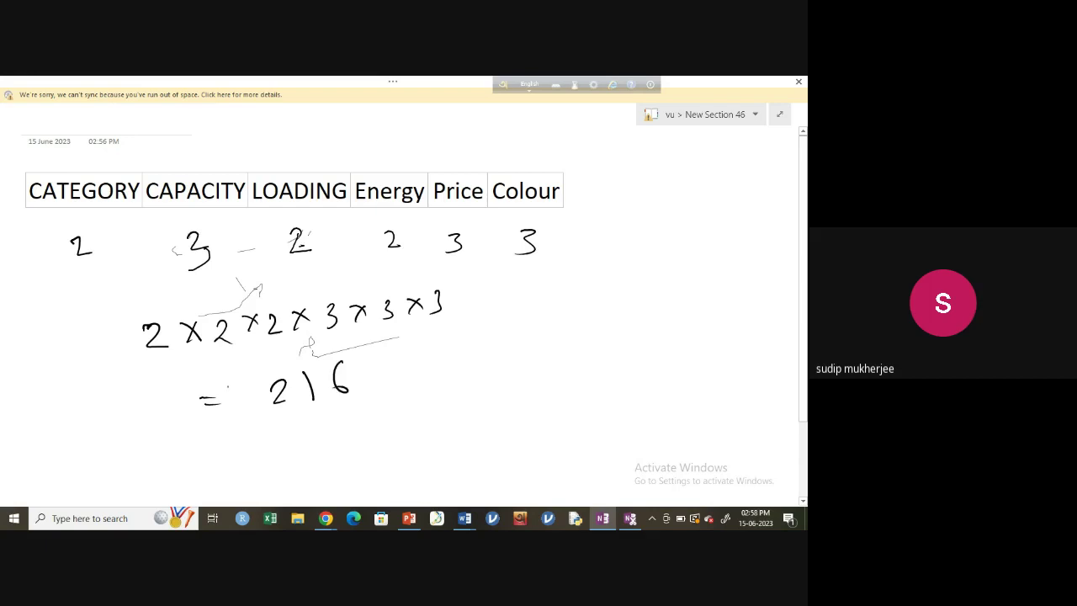
pyautogui.moveTo(261, 353)
pyautogui.mouseDown()
pyautogui.moveTo(238, 388)
pyautogui.moveTo(356, 407)
pyautogui.moveTo(249, 417)
pyautogui.moveTo(244, 372)
pyautogui.mouseUp()
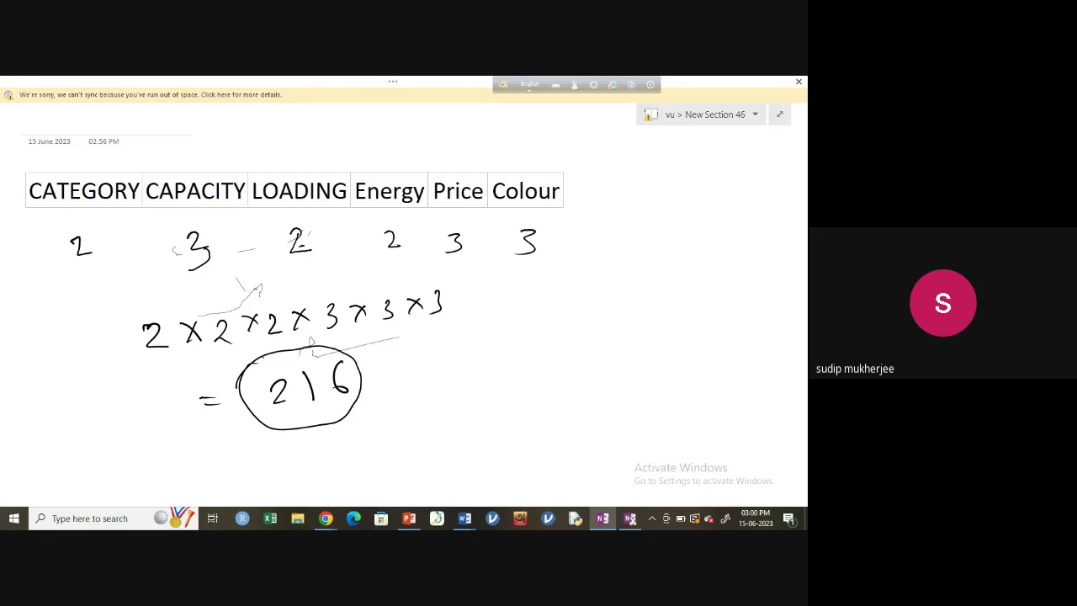
# Handwrite the example product profile A, 5kg, F, <10k, W below the circled 216.
pyautogui.scroll(-3, 404, 294)
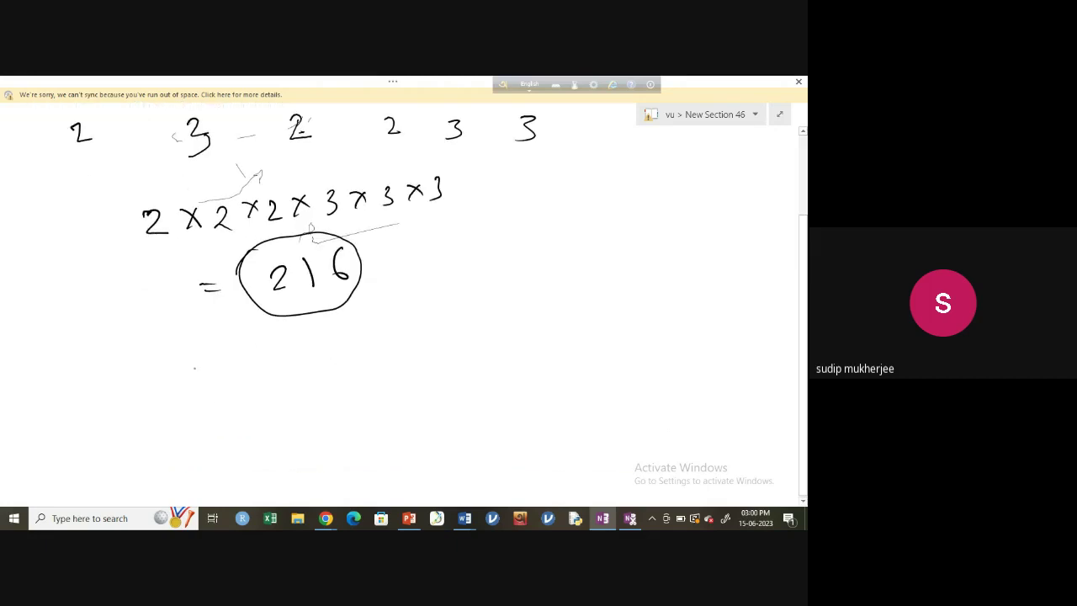
pyautogui.moveTo(199, 381)
pyautogui.mouseDown()
pyautogui.moveTo(203, 367)
pyautogui.moveTo(212, 383)
pyautogui.mouseUp()
pyautogui.moveTo(199, 376); pyautogui.dragTo(267, 372)
pyautogui.moveTo(278, 360); pyautogui.dragTo(280, 372)
pyautogui.moveTo(291, 360)
pyautogui.mouseDown()
pyautogui.moveTo(288, 384)
pyautogui.moveTo(335, 345)
pyautogui.mouseUp()
pyautogui.moveTo(321, 357)
pyautogui.mouseDown()
pyautogui.moveTo(379, 359)
pyautogui.moveTo(390, 338)
pyautogui.mouseUp()
pyautogui.moveTo(397, 336); pyautogui.dragTo(397, 350)
pyautogui.moveTo(405, 338); pyautogui.dragTo(376, 354)
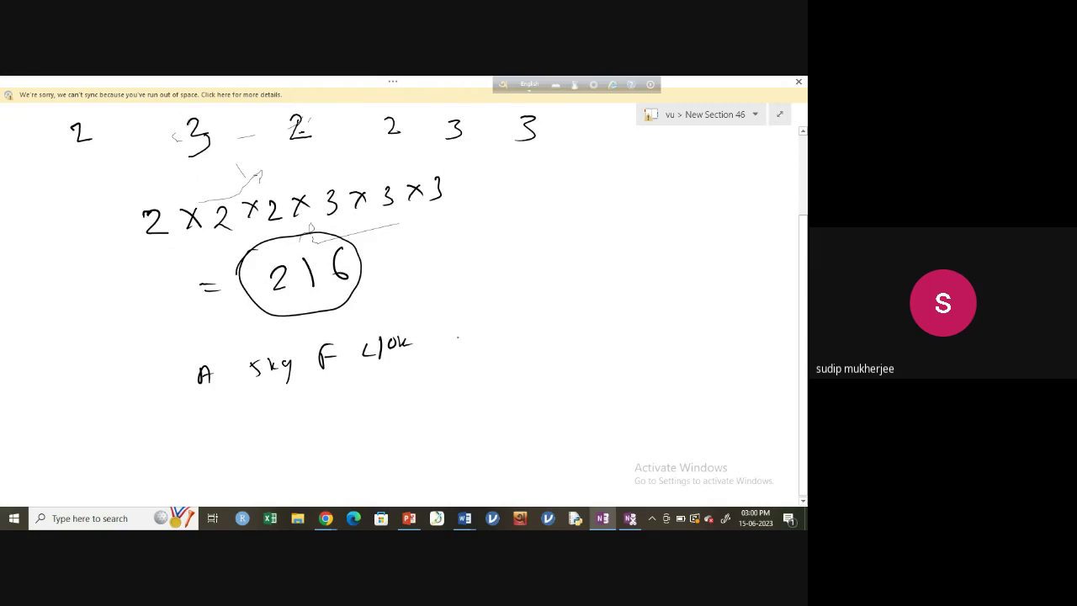
pyautogui.moveTo(444, 325)
pyautogui.mouseDown()
pyautogui.moveTo(448, 334)
pyautogui.moveTo(463, 325)
pyautogui.mouseUp()
# Handwrite a second product profile A, 8kg, F, 10k-15k, W beneath the first one.
pyautogui.moveTo(212, 422); pyautogui.dragTo(291, 409)
pyautogui.moveTo(293, 399)
pyautogui.mouseDown()
pyautogui.moveTo(296, 413)
pyautogui.moveTo(329, 402)
pyautogui.mouseUp()
pyautogui.moveTo(328, 390); pyautogui.dragTo(384, 388)
pyautogui.moveTo(399, 377); pyautogui.dragTo(427, 383)
pyautogui.moveTo(436, 368)
pyautogui.mouseDown()
pyautogui.moveTo(435, 380)
pyautogui.moveTo(452, 380)
pyautogui.moveTo(499, 360)
pyautogui.mouseUp()
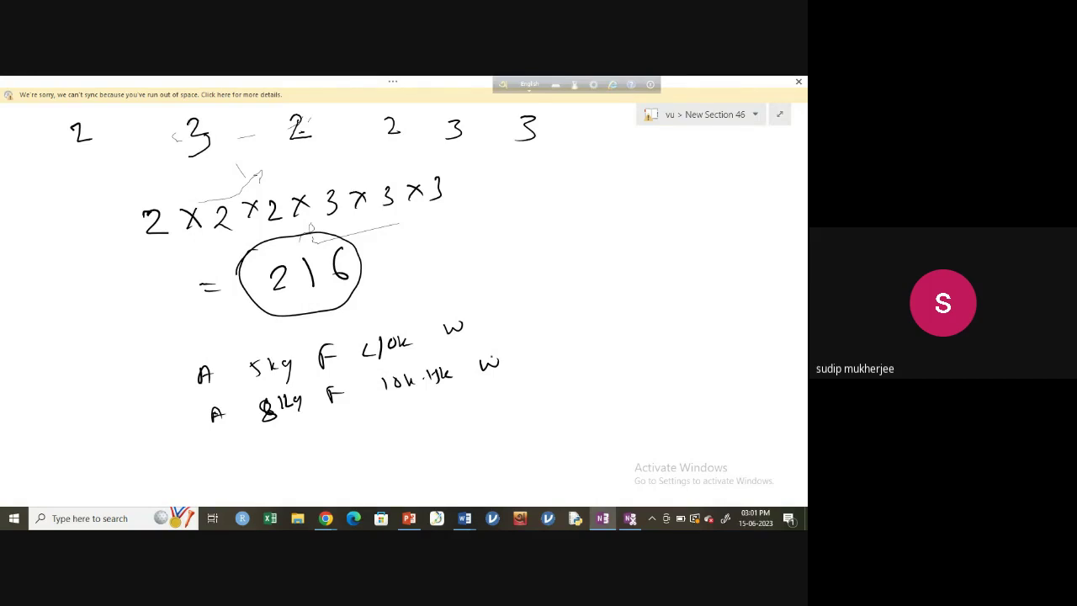
# Draw an arrow from the circled 216 and handwrite an underlined Full beside it.
pyautogui.moveTo(312, 274); pyautogui.dragTo(421, 253)
pyautogui.moveTo(414, 249); pyautogui.dragTo(415, 267)
pyautogui.moveTo(496, 237)
pyautogui.mouseDown()
pyautogui.moveTo(487, 258)
pyautogui.moveTo(522, 243)
pyautogui.mouseUp()
pyautogui.moveTo(527, 250)
pyautogui.mouseDown()
pyautogui.moveTo(543, 233)
pyautogui.moveTo(554, 247)
pyautogui.mouseUp()
pyautogui.moveTo(478, 269); pyautogui.dragTo(587, 255)
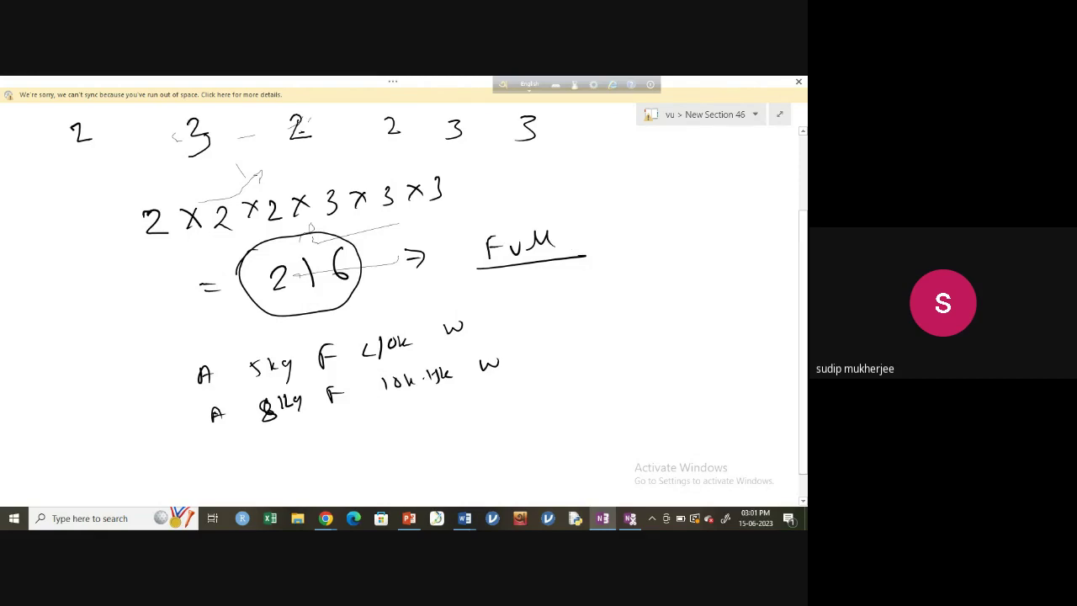
pyautogui.click(569, 250)
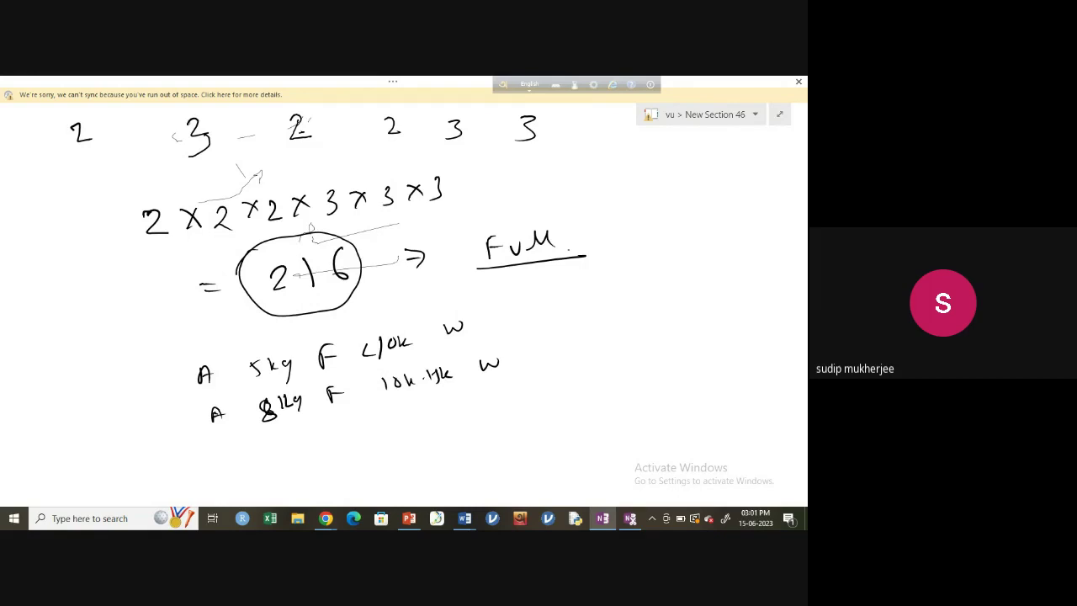
# Draw a curved arrow from the circled 216 to the reduced counts 8 / 9 / 16 / 32, handwritten and underlined below the profiles.
pyautogui.scroll(-1, 569, 250)
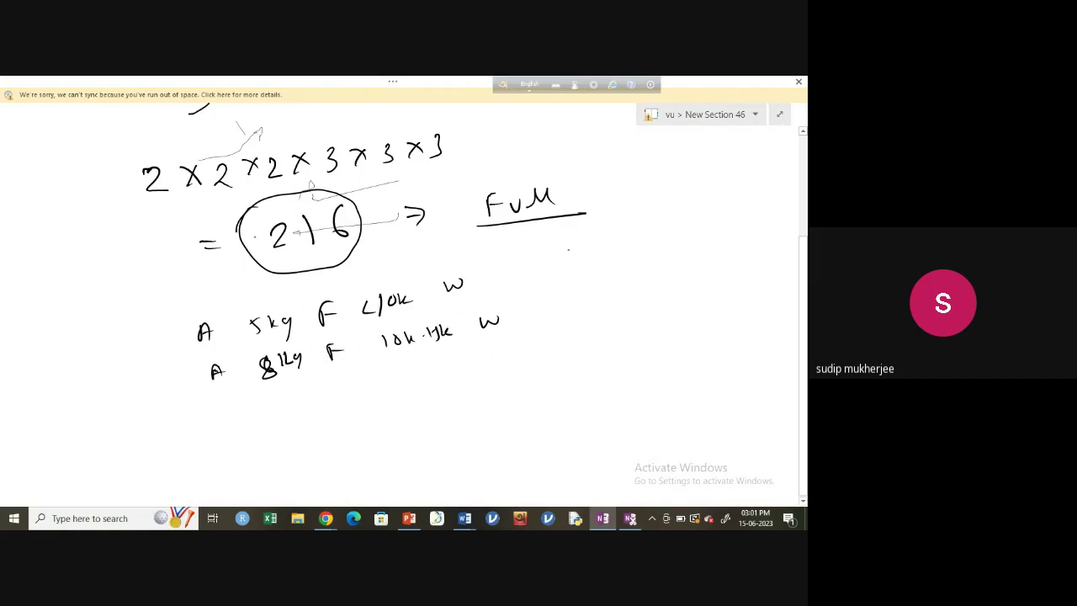
pyautogui.moveTo(251, 251)
pyautogui.mouseDown()
pyautogui.moveTo(194, 367)
pyautogui.moveTo(324, 421)
pyautogui.mouseUp()
pyautogui.moveTo(417, 381); pyautogui.dragTo(411, 384)
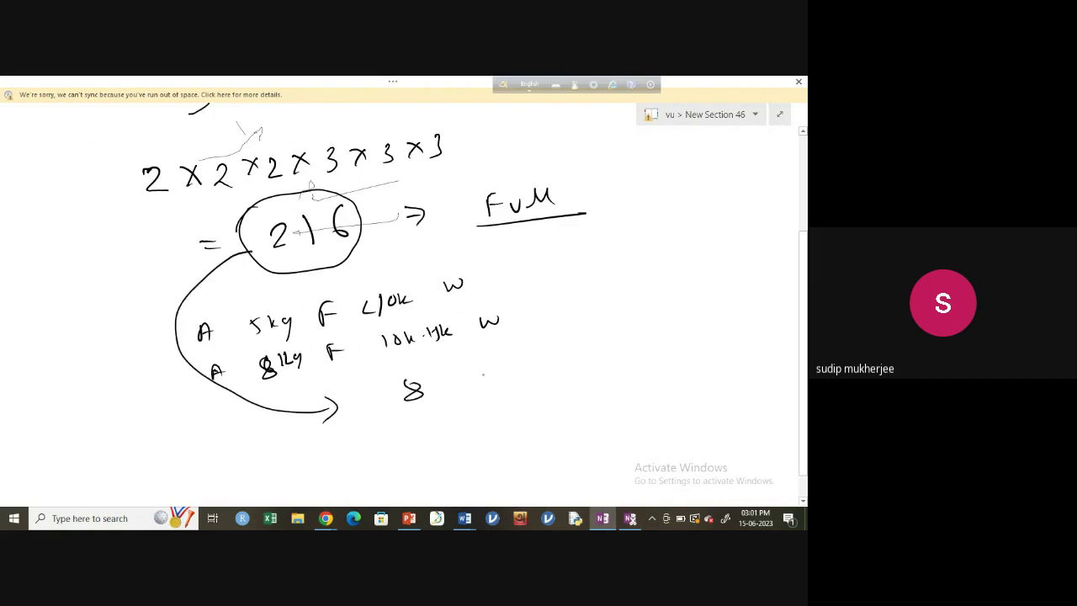
pyautogui.moveTo(485, 363)
pyautogui.mouseDown()
pyautogui.moveTo(482, 413)
pyautogui.moveTo(519, 380)
pyautogui.mouseUp()
pyautogui.moveTo(540, 360); pyautogui.dragTo(534, 378)
pyautogui.moveTo(562, 348); pyautogui.dragTo(557, 385)
pyautogui.moveTo(591, 345); pyautogui.dragTo(591, 365)
pyautogui.moveTo(611, 339); pyautogui.dragTo(628, 358)
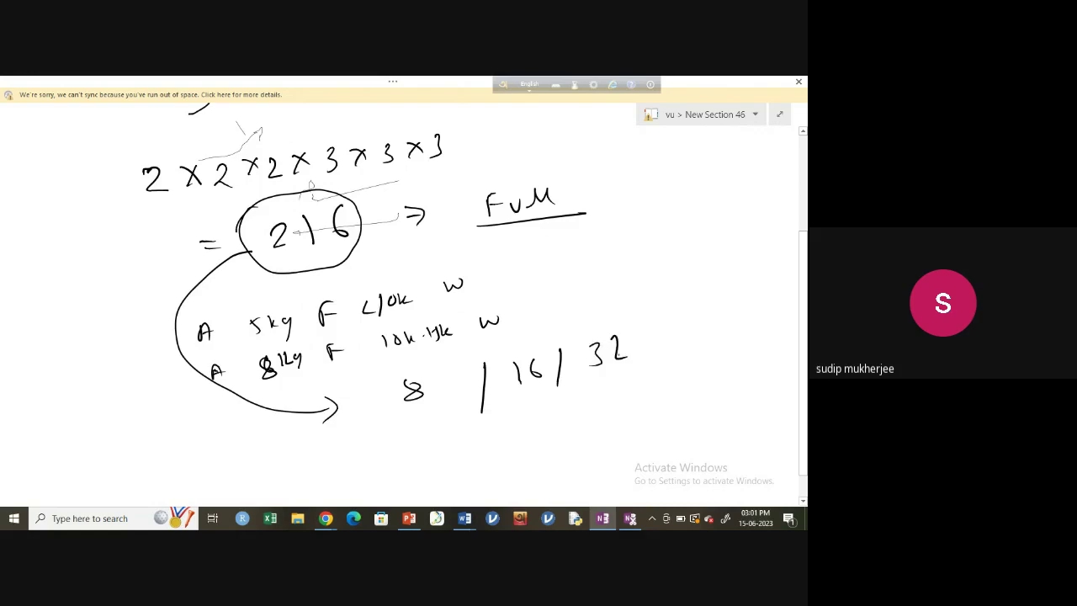
pyautogui.moveTo(418, 434); pyautogui.dragTo(652, 371)
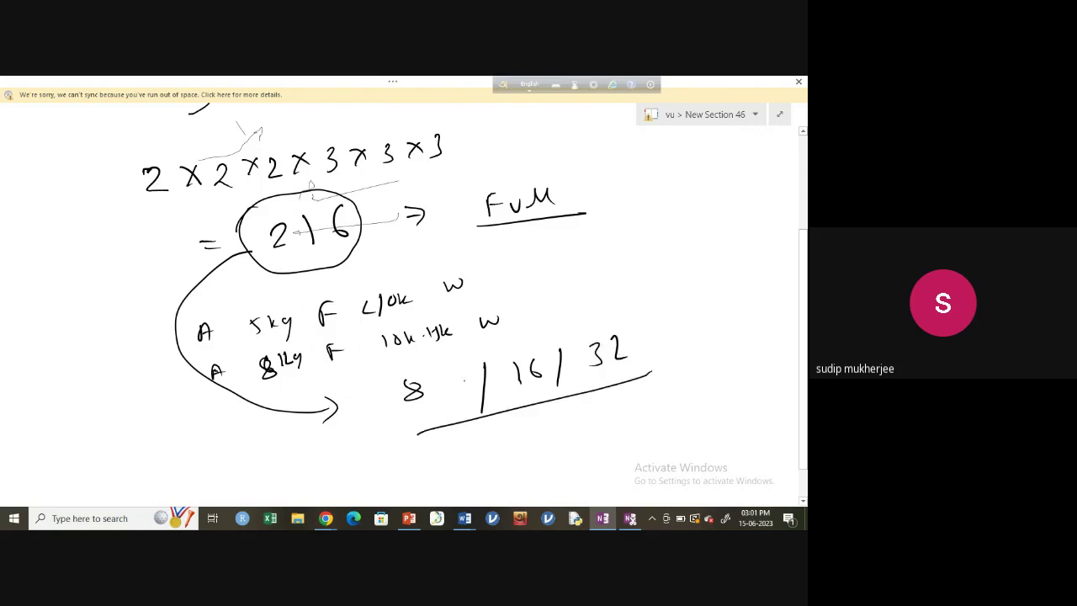
pyautogui.moveTo(451, 365)
pyautogui.mouseDown()
pyautogui.moveTo(437, 423)
pyautogui.moveTo(458, 408)
pyautogui.mouseUp()
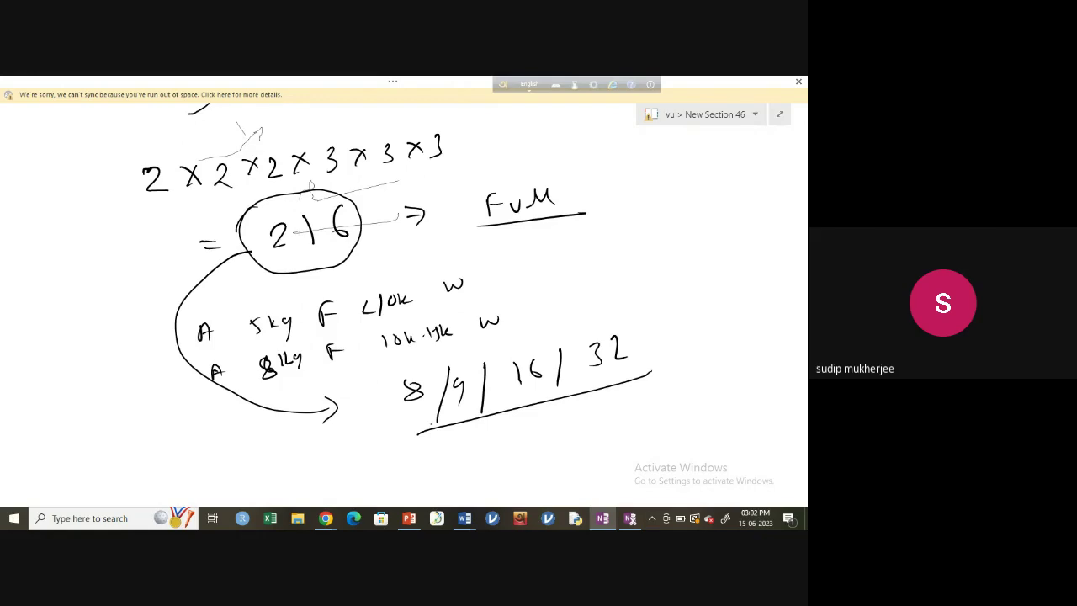
# Handwrite the orthogonal array names L8, L9, L16 and L32 below the reduced counts.
pyautogui.scroll(-1, 432, 423)
pyautogui.scroll(-1, 438, 417)
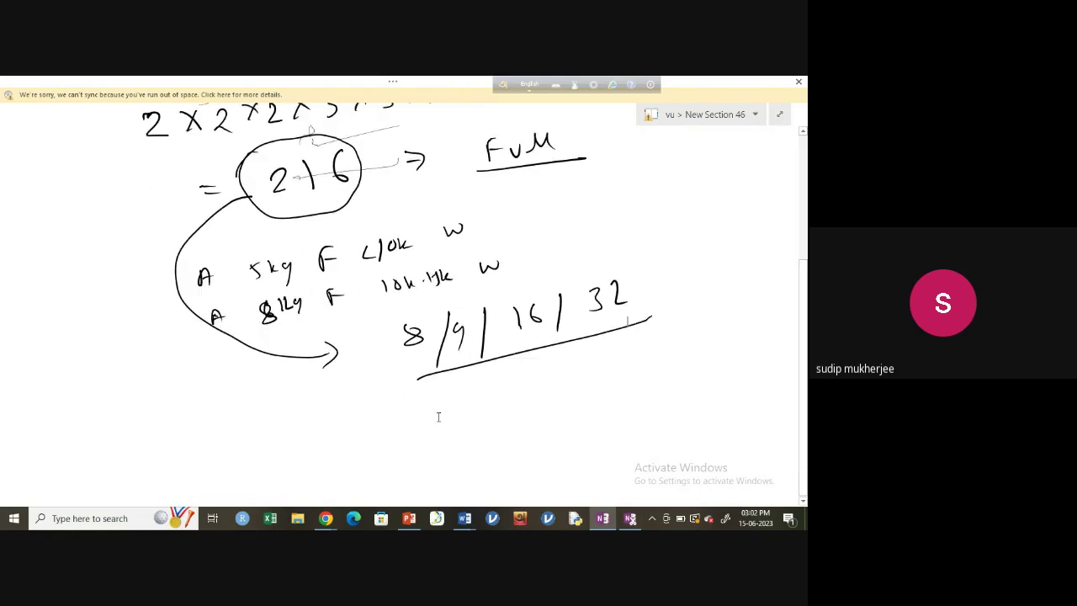
pyautogui.moveTo(250, 414)
pyautogui.mouseDown()
pyautogui.moveTo(264, 444)
pyautogui.moveTo(283, 431)
pyautogui.mouseUp()
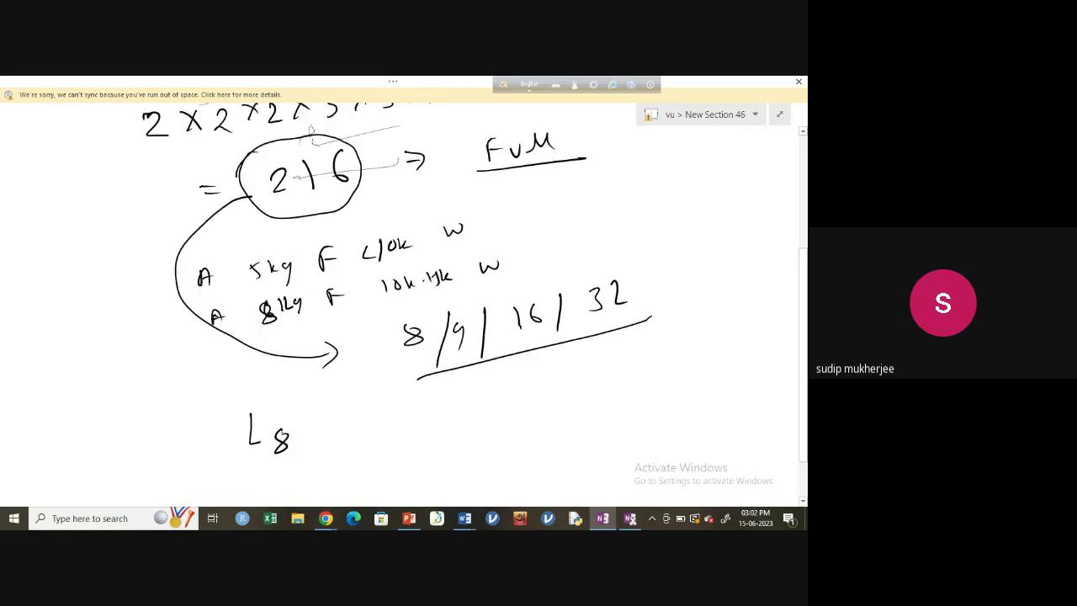
pyautogui.moveTo(344, 402)
pyautogui.mouseDown()
pyautogui.moveTo(362, 437)
pyautogui.moveTo(381, 440)
pyautogui.mouseUp()
pyautogui.moveTo(454, 389); pyautogui.dragTo(469, 416)
pyautogui.moveTo(483, 401)
pyautogui.mouseDown()
pyautogui.moveTo(485, 422)
pyautogui.moveTo(495, 411)
pyautogui.mouseUp()
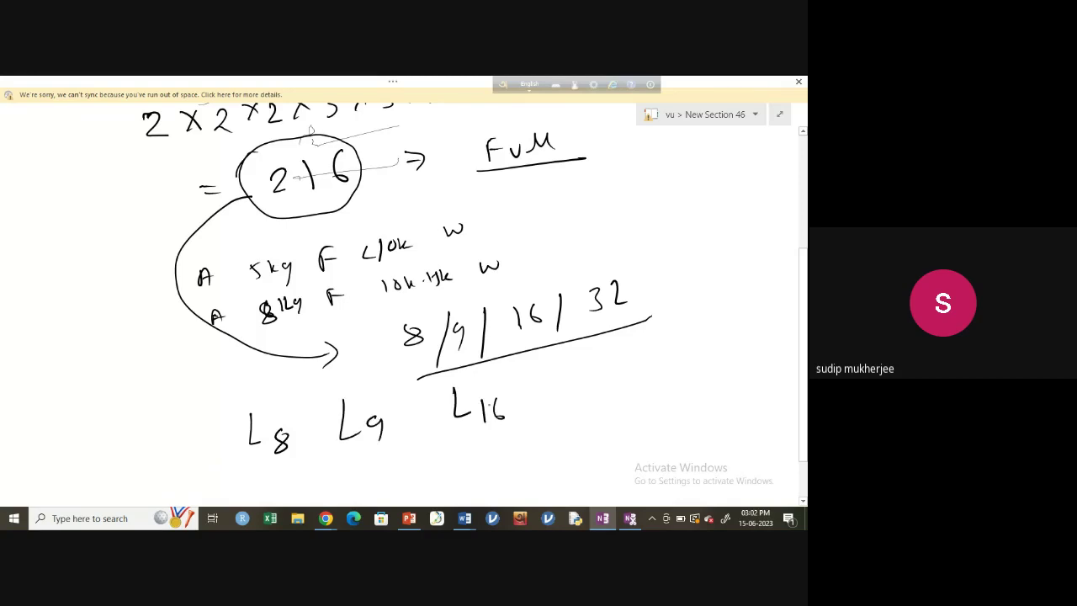
pyautogui.moveTo(557, 364)
pyautogui.mouseDown()
pyautogui.moveTo(589, 396)
pyautogui.moveTo(643, 391)
pyautogui.mouseUp()
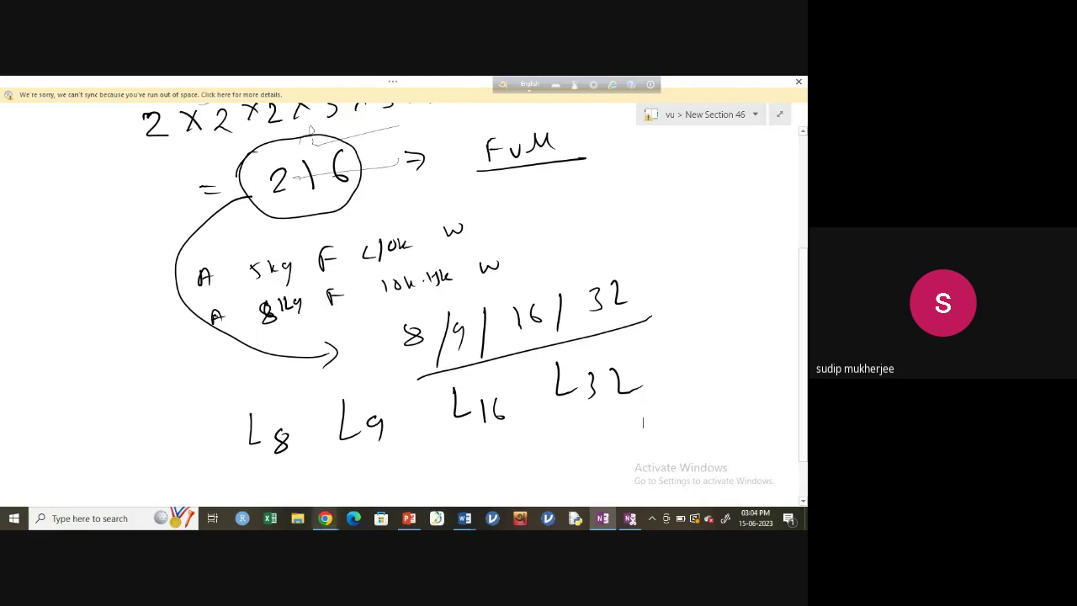
# Check the Google Meet call in Chrome and minimize its window.
pyautogui.moveTo(320, 521)
pyautogui.click(261, 463)
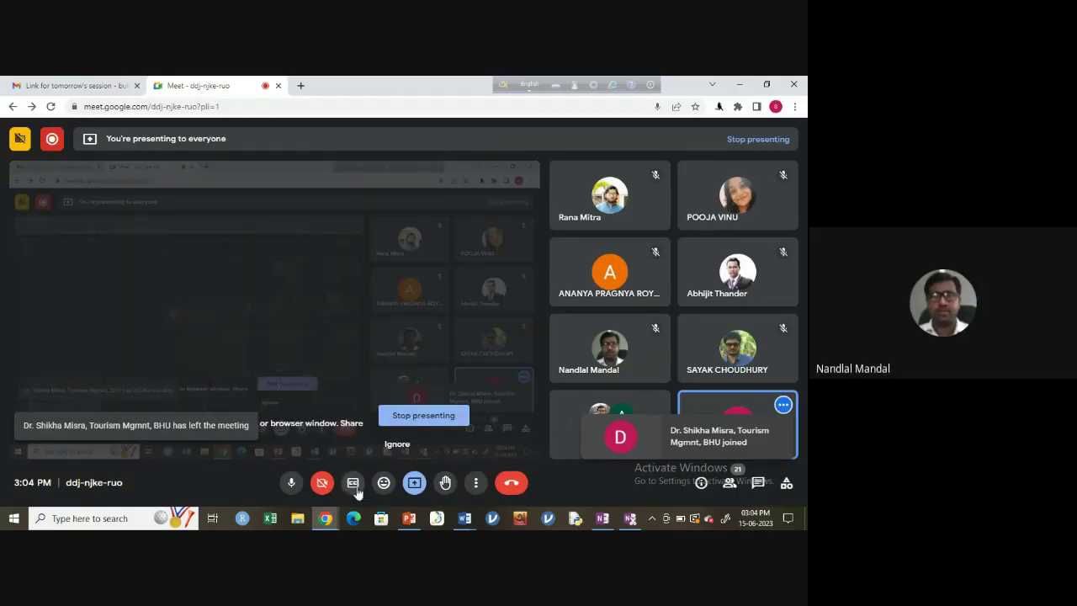
pyautogui.click(740, 85)
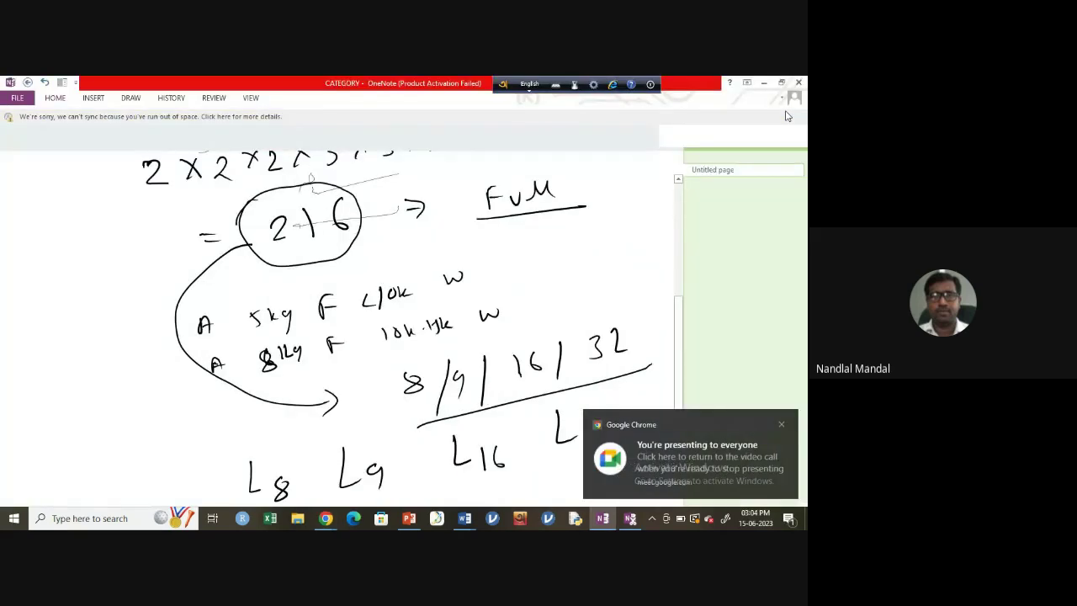
# Minimize OneNote, launch SPSS Statistics from the desktop and dismiss its startup dialog.
pyautogui.click(766, 85)
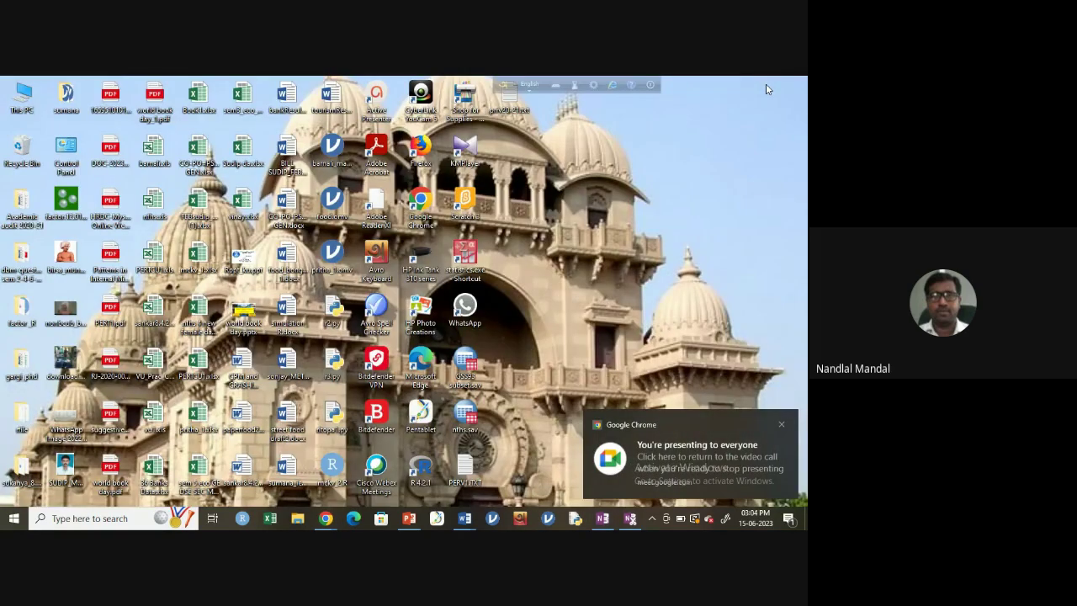
pyautogui.doubleClick(480, 276)
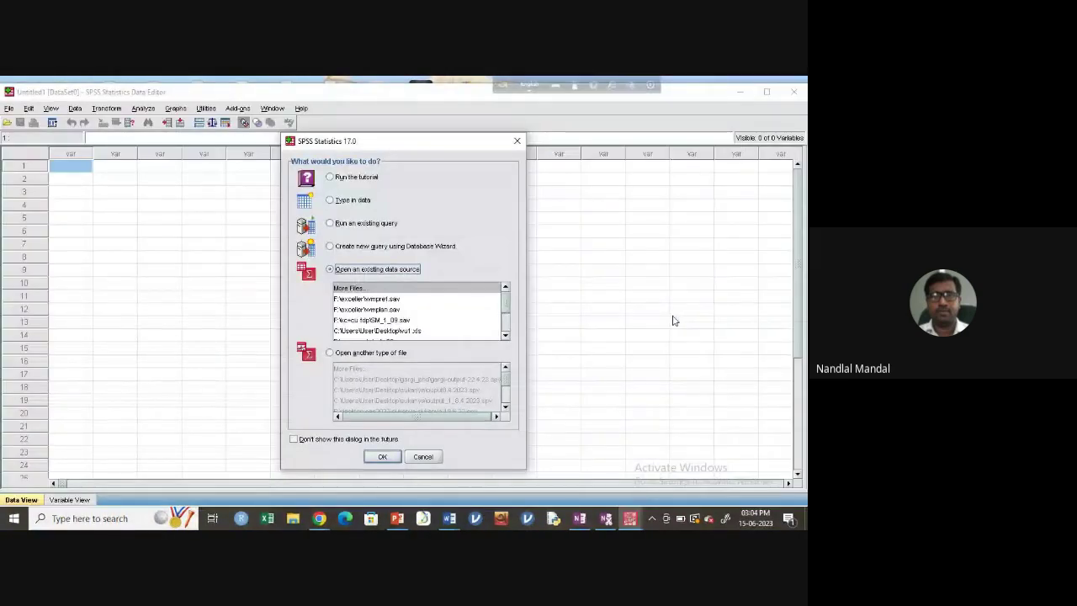
pyautogui.click(517, 141)
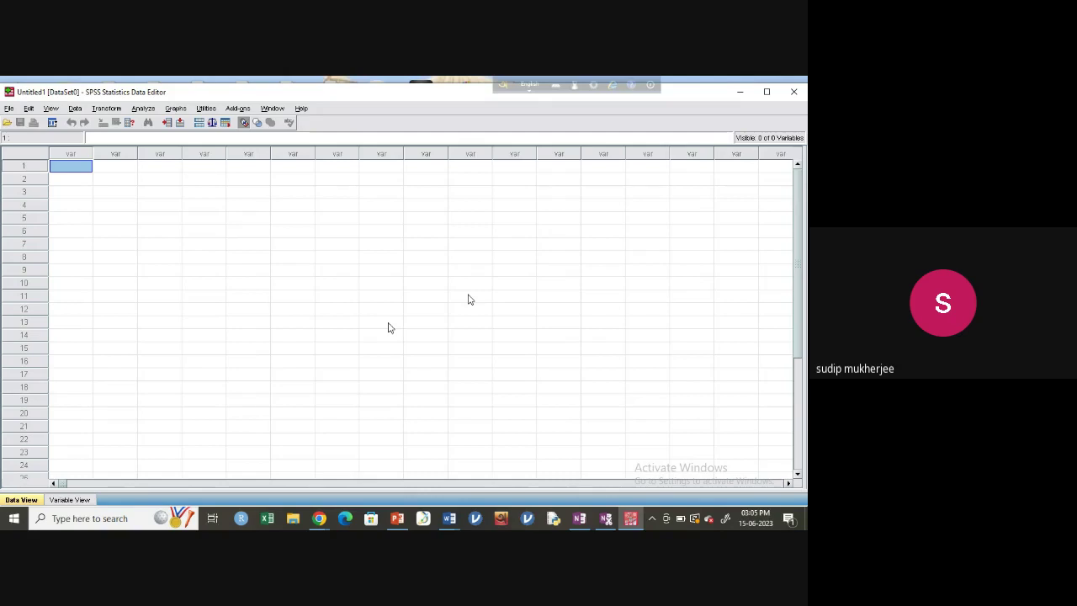
# Review the washing machine attribute table on the PowerPoint slide and return to the SPSS data editor.
pyautogui.click(399, 519)
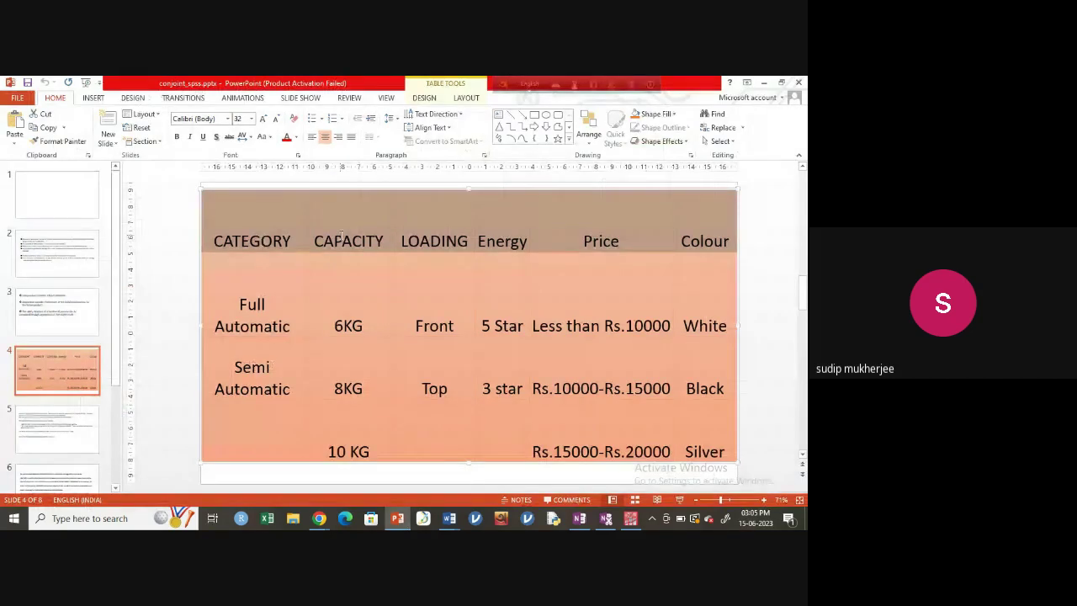
pyautogui.click(253, 263)
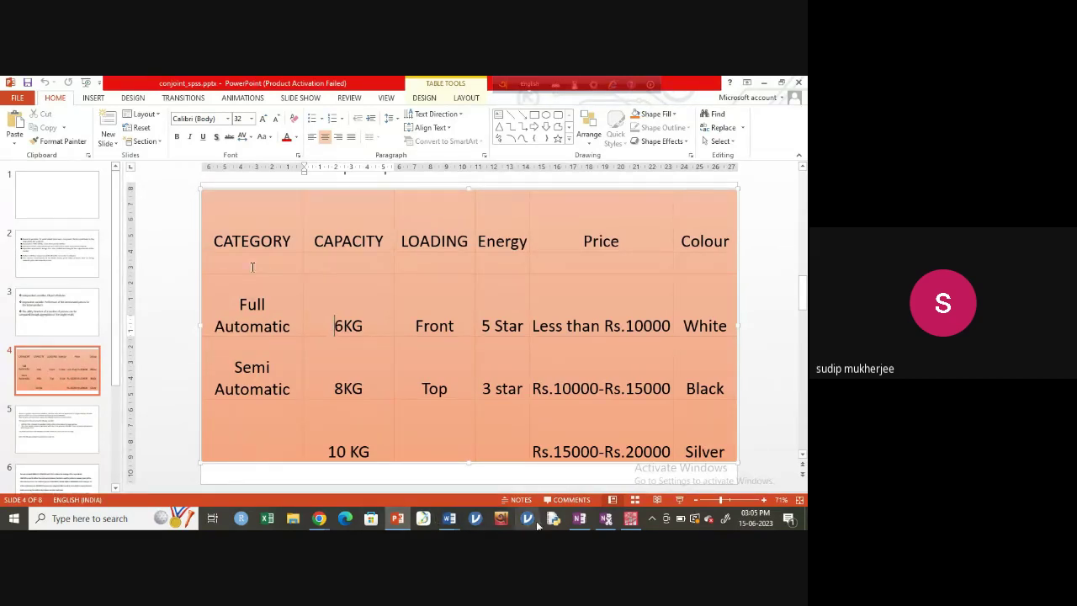
pyautogui.click(631, 518)
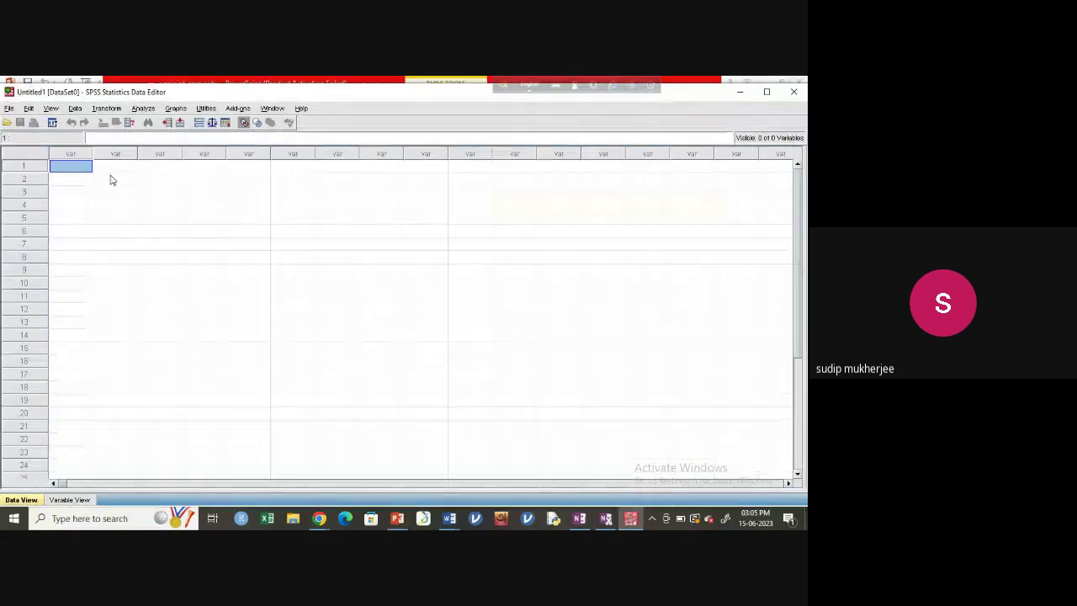
# Start generating an orthogonal design and add a factor named category.
pyautogui.click(75, 108)
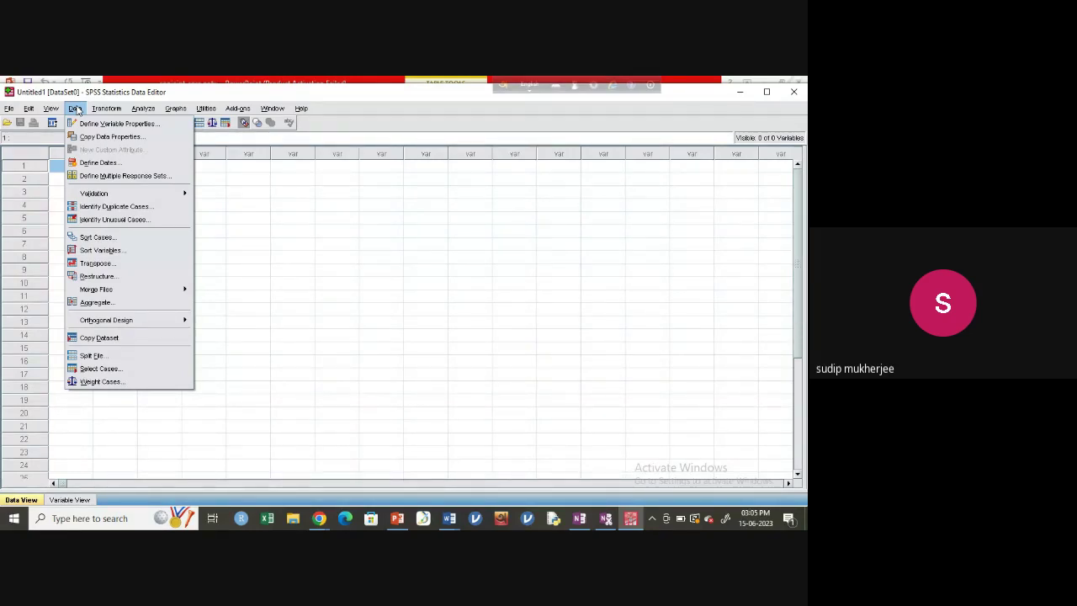
pyautogui.moveTo(122, 325)
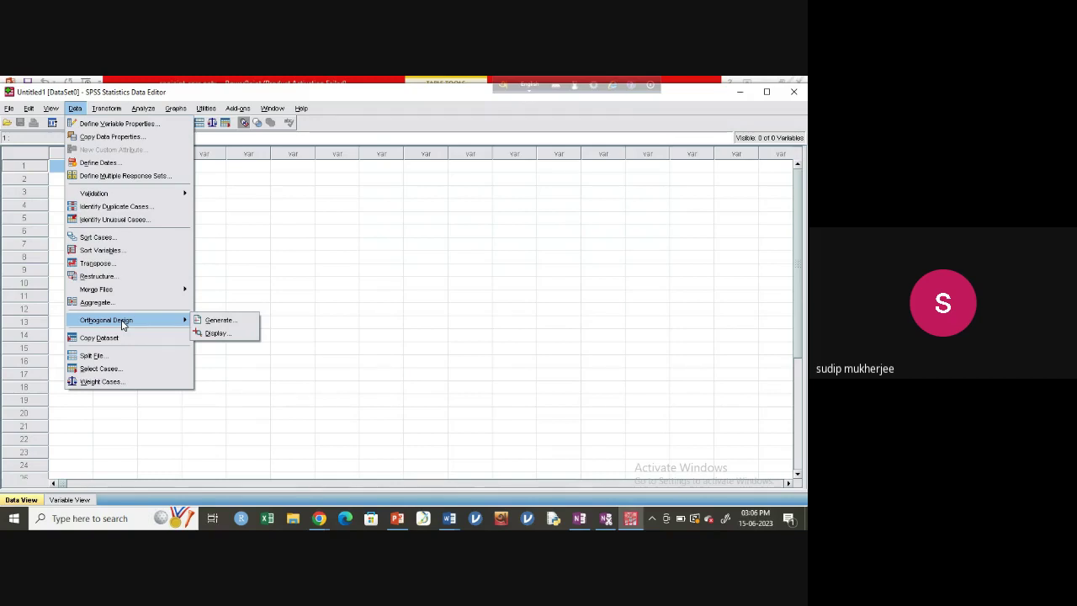
pyautogui.click(240, 320)
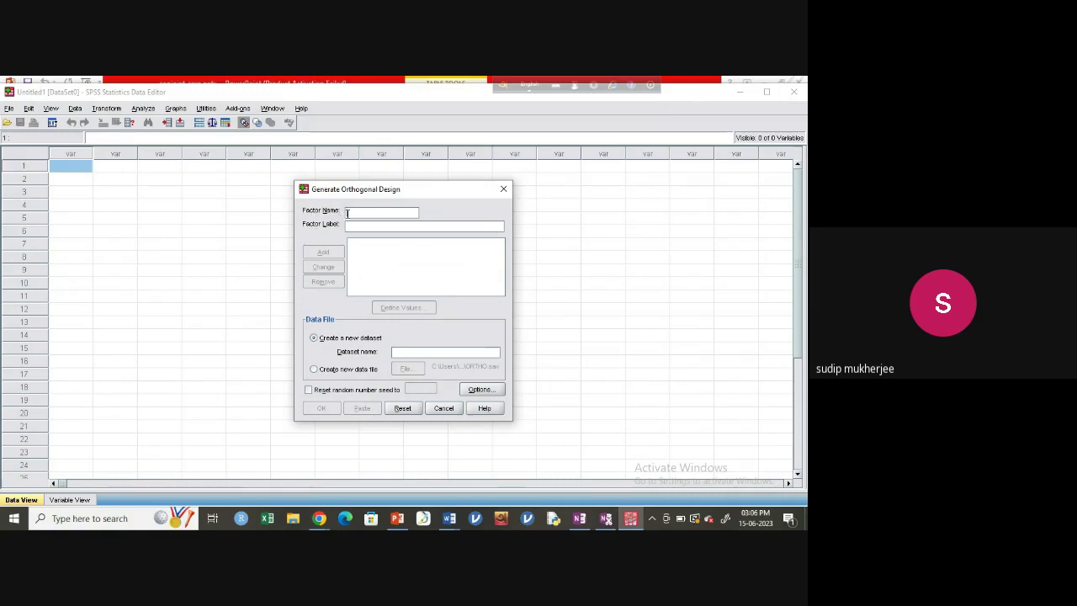
pyautogui.write('ca')
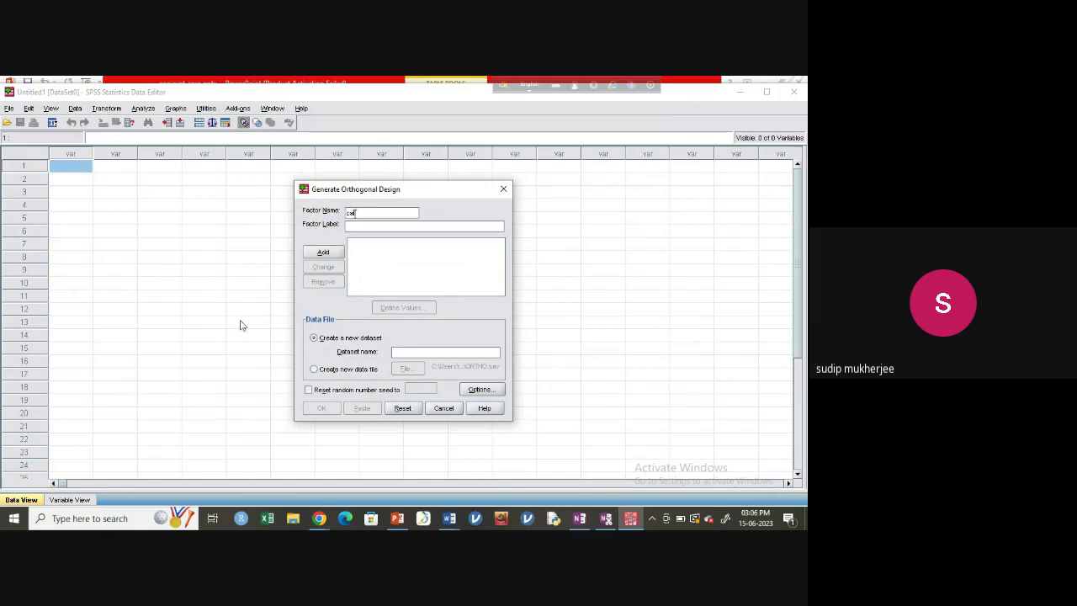
pyautogui.write('tego')
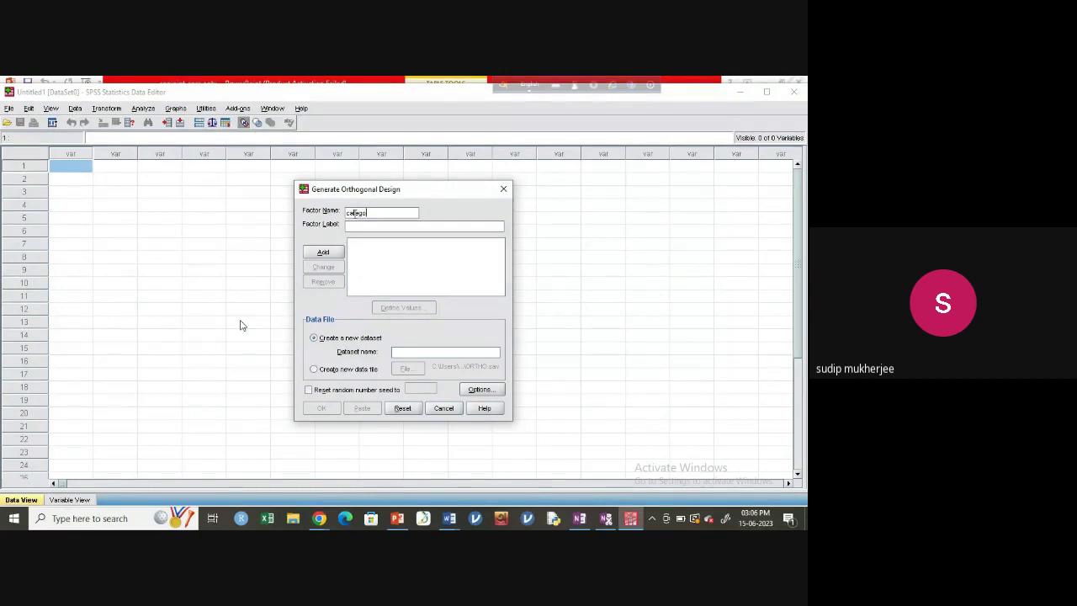
pyautogui.write('ry')
pyautogui.click(323, 253)
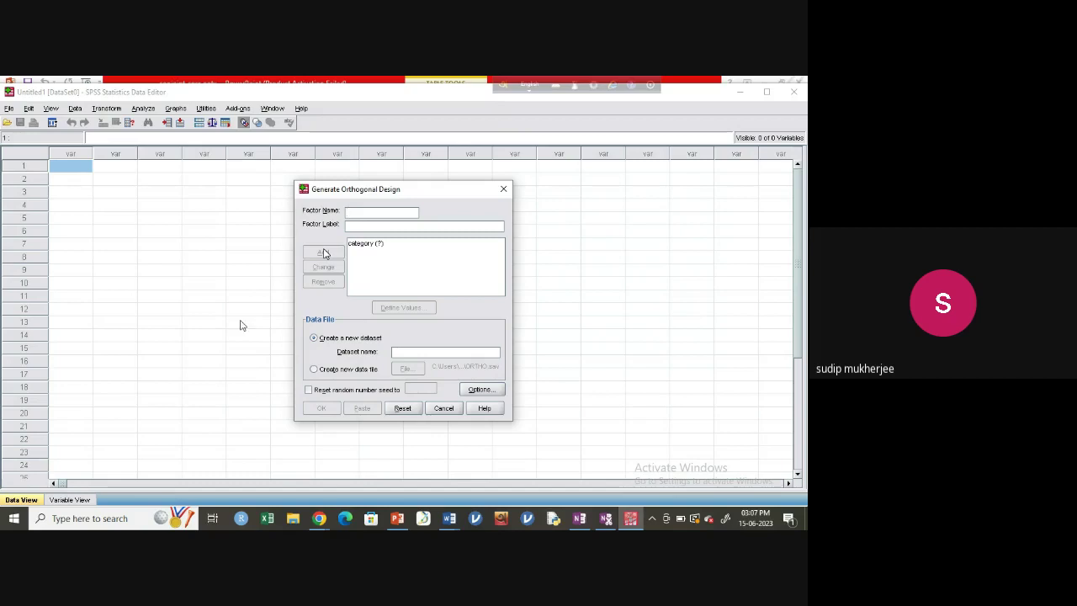
# Define the category factor's levels as 1 = full auto and 2 = semi auto, consulting the attribute table in PowerPoint.
pyautogui.click(368, 245)
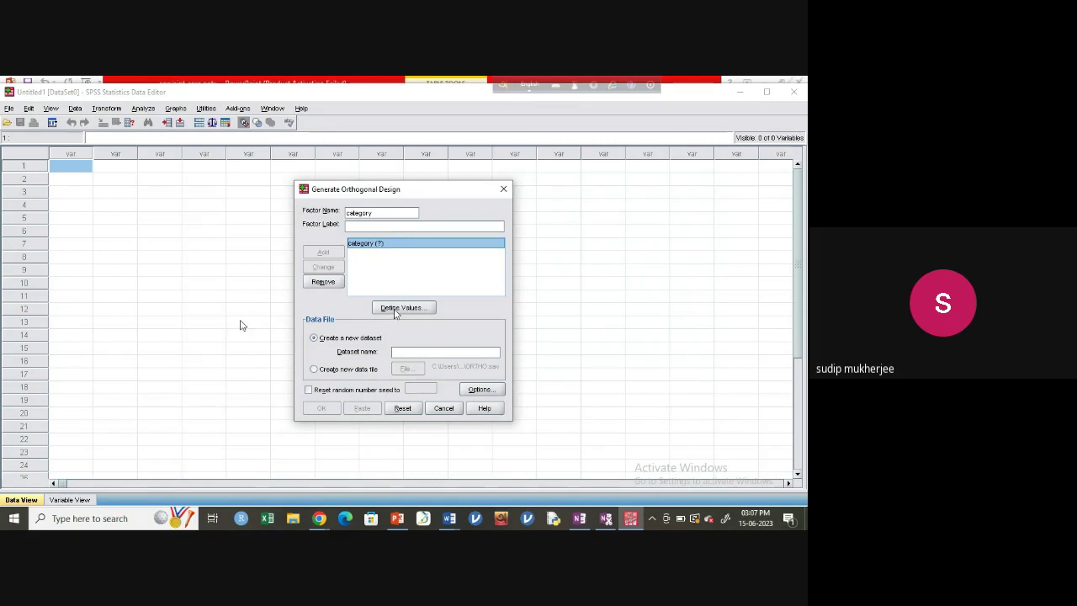
pyautogui.click(394, 312)
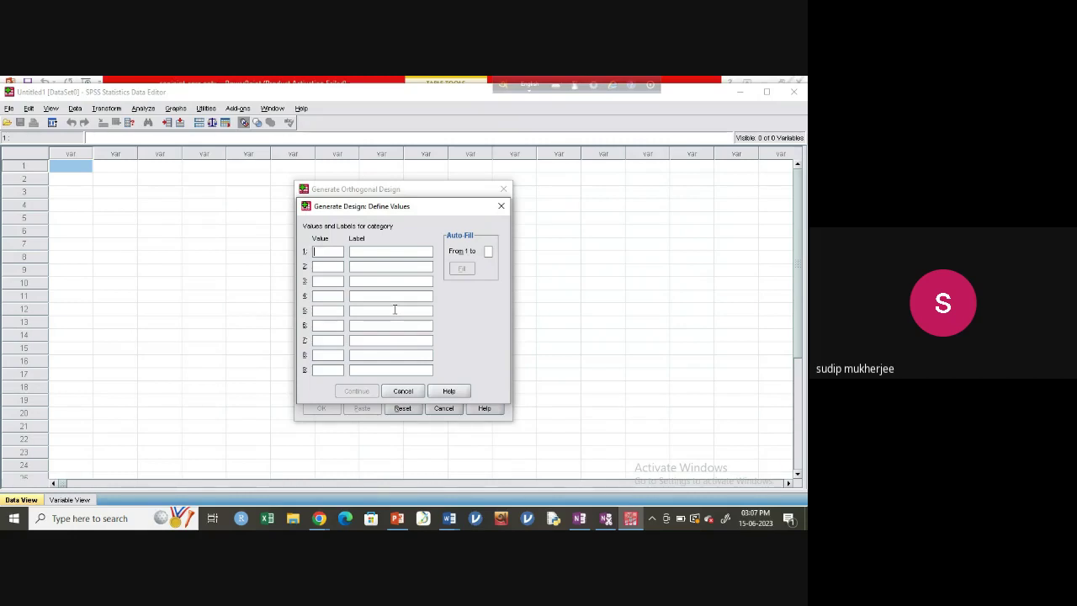
pyautogui.click(405, 519)
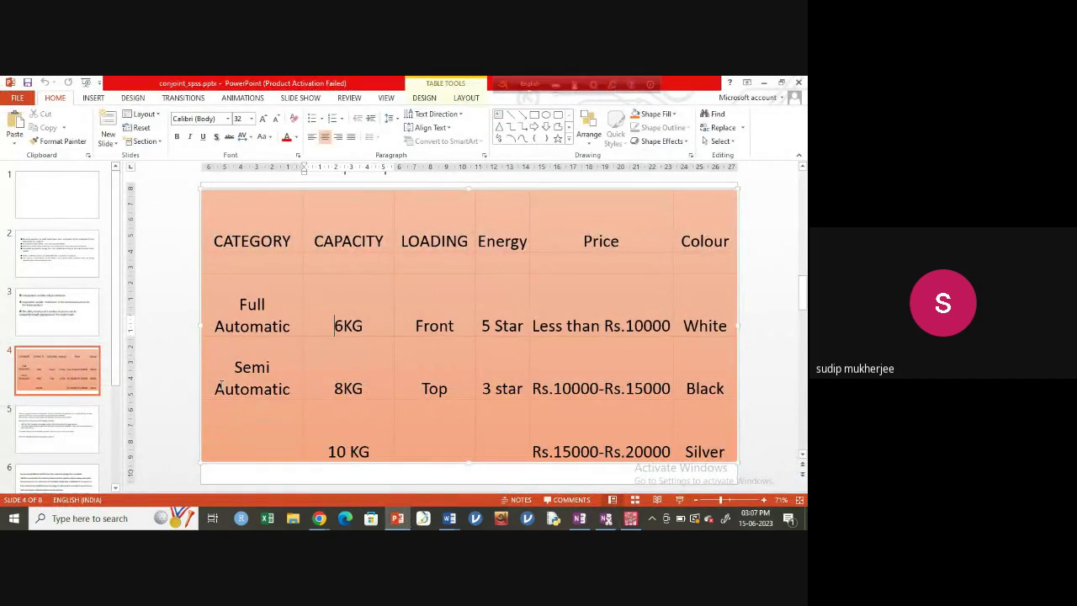
pyautogui.moveTo(590, 521)
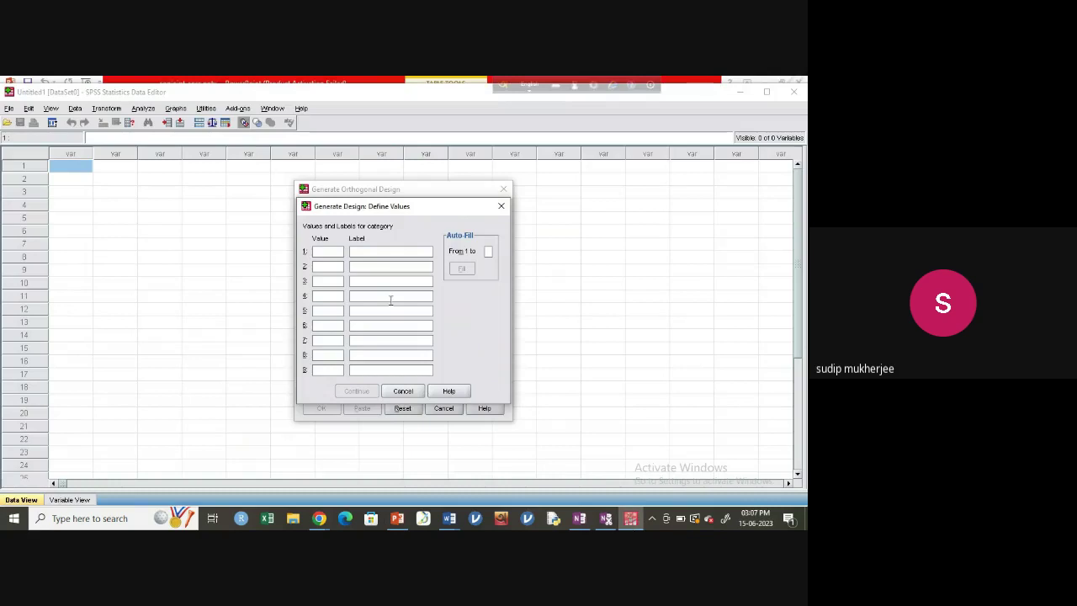
pyautogui.write('1')
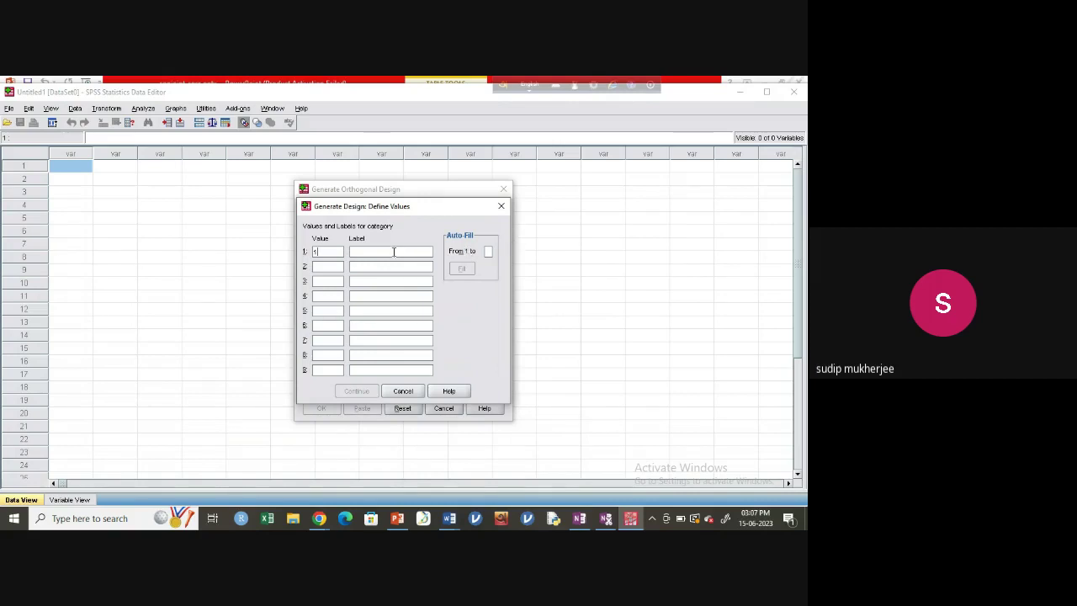
pyautogui.click(380, 252)
pyautogui.write('ful')
pyautogui.write('l aut')
pyautogui.write('2')
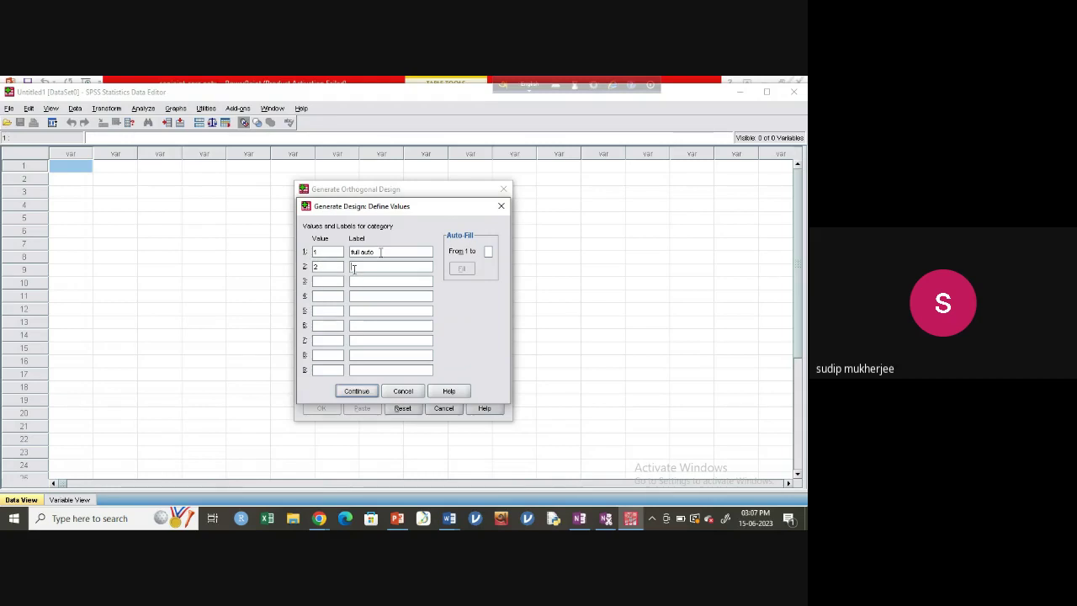
pyautogui.click(354, 269)
pyautogui.write('semi auto')
pyautogui.click(356, 391)
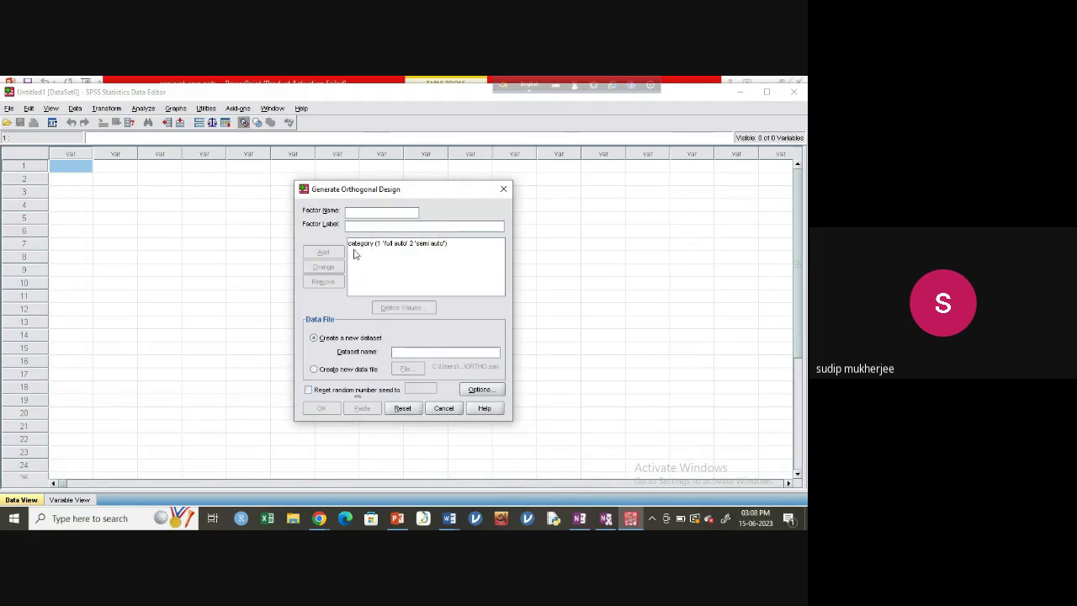
# Check the attribute table in PowerPoint, return to SPSS and add a factor named capa to the orthogonal design.
pyautogui.click(496, 241)
pyautogui.moveTo(397, 518)
pyautogui.click(375, 472)
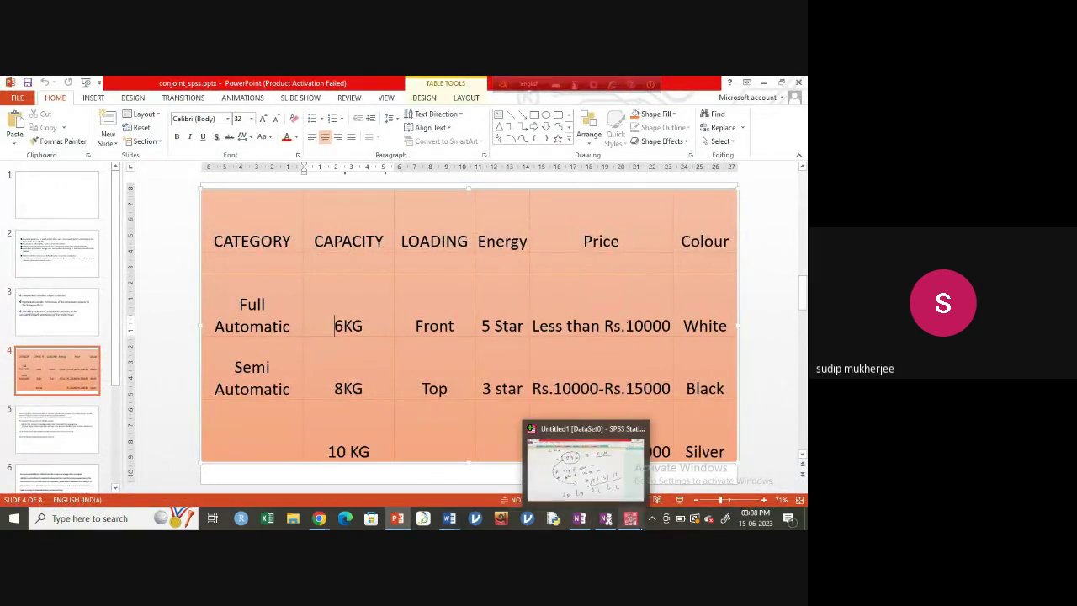
pyautogui.click(631, 520)
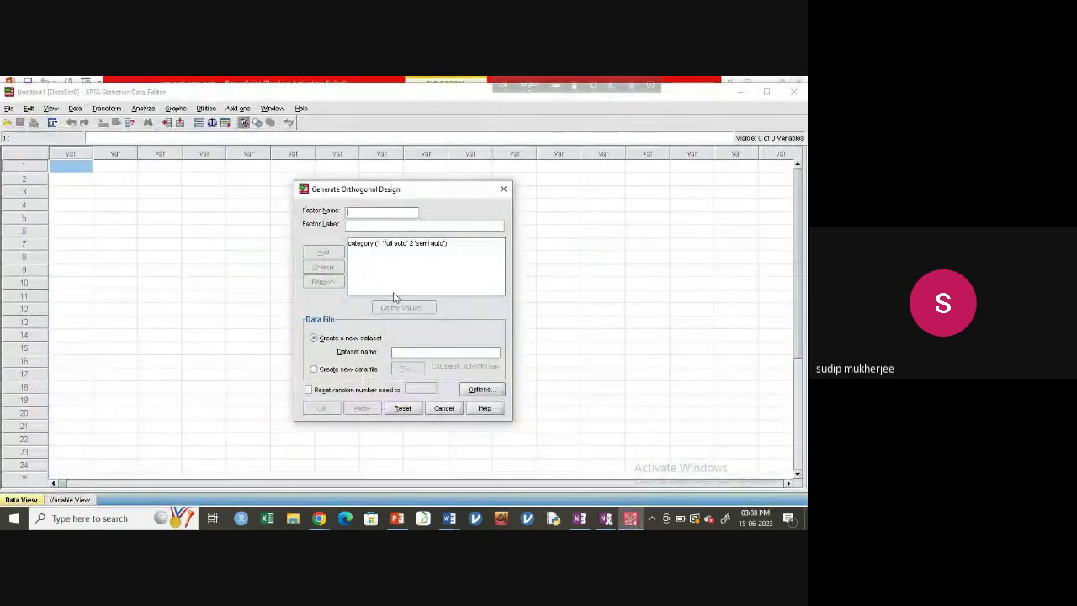
pyautogui.click(346, 213)
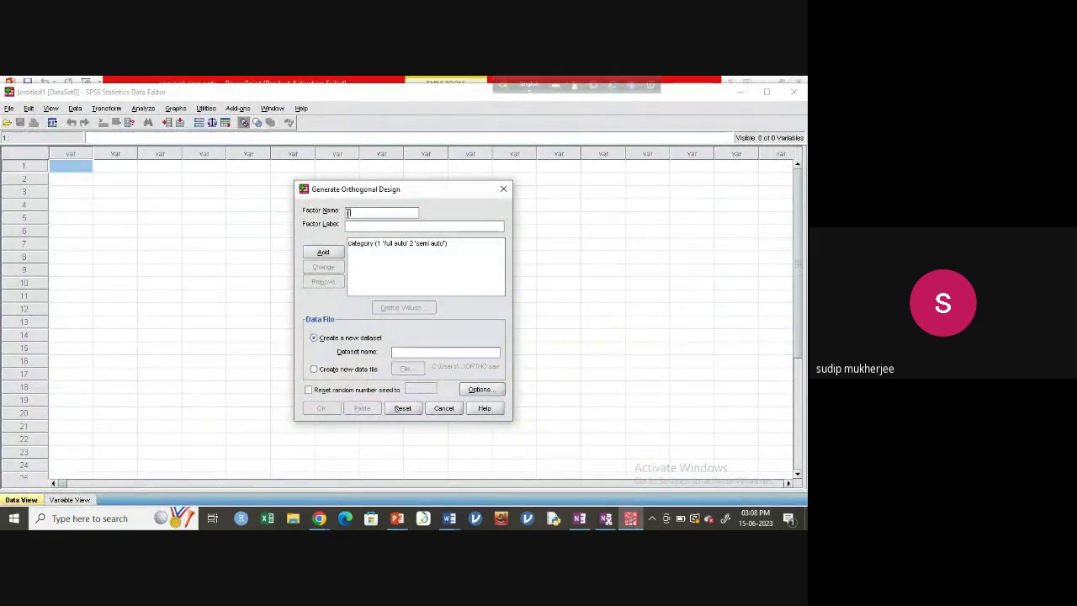
pyautogui.write('Tapa')
pyautogui.click(340, 253)
# Start defining values for the capa factor, consult the capacity levels in PowerPoint, and set level 1 to 6kg.
pyautogui.click(364, 260)
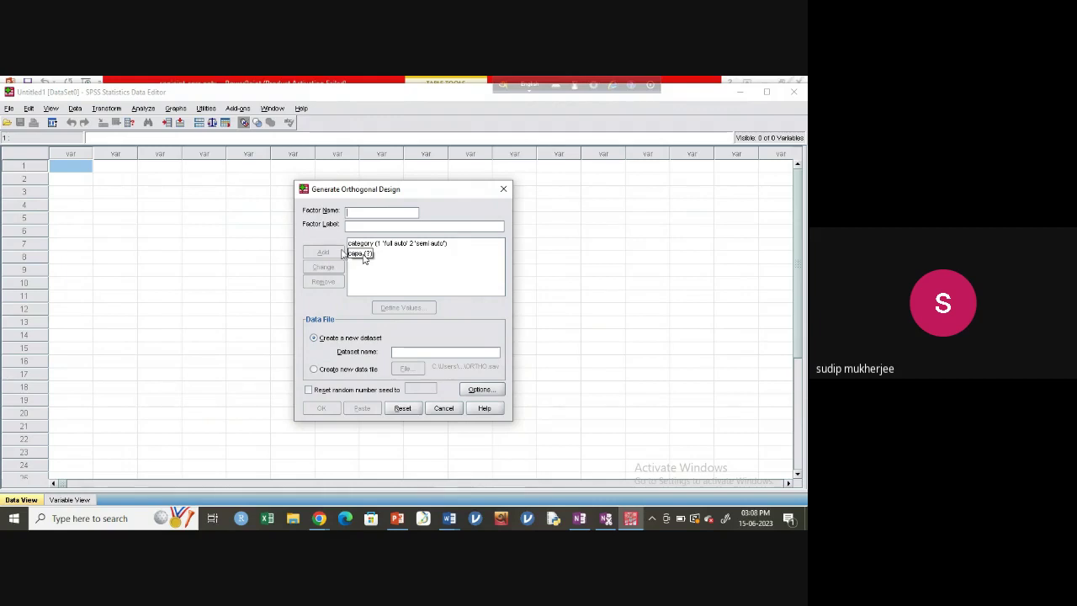
pyautogui.click(363, 255)
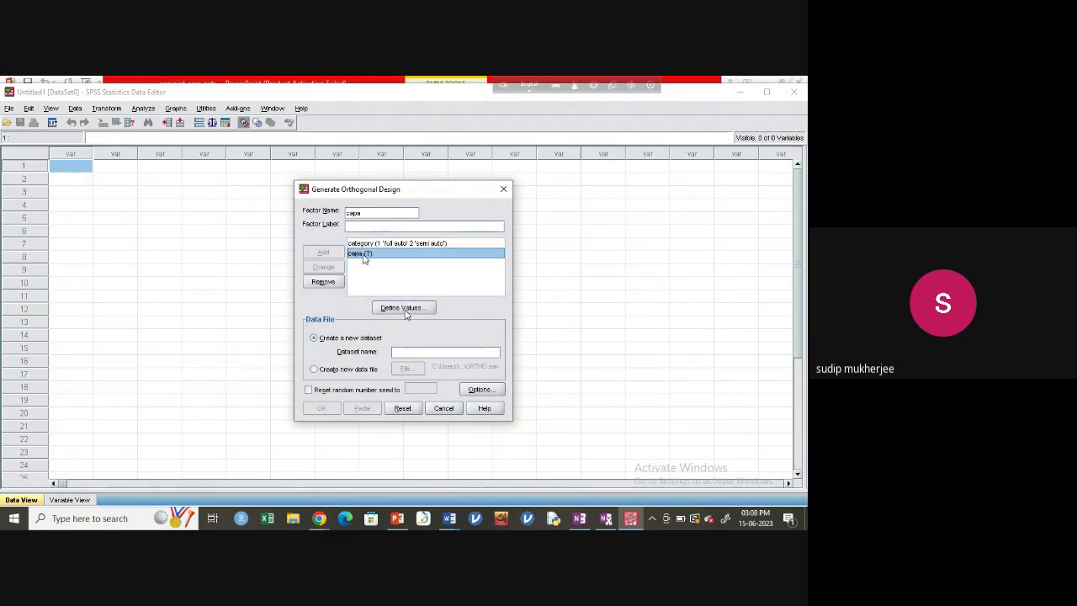
pyautogui.click(405, 308)
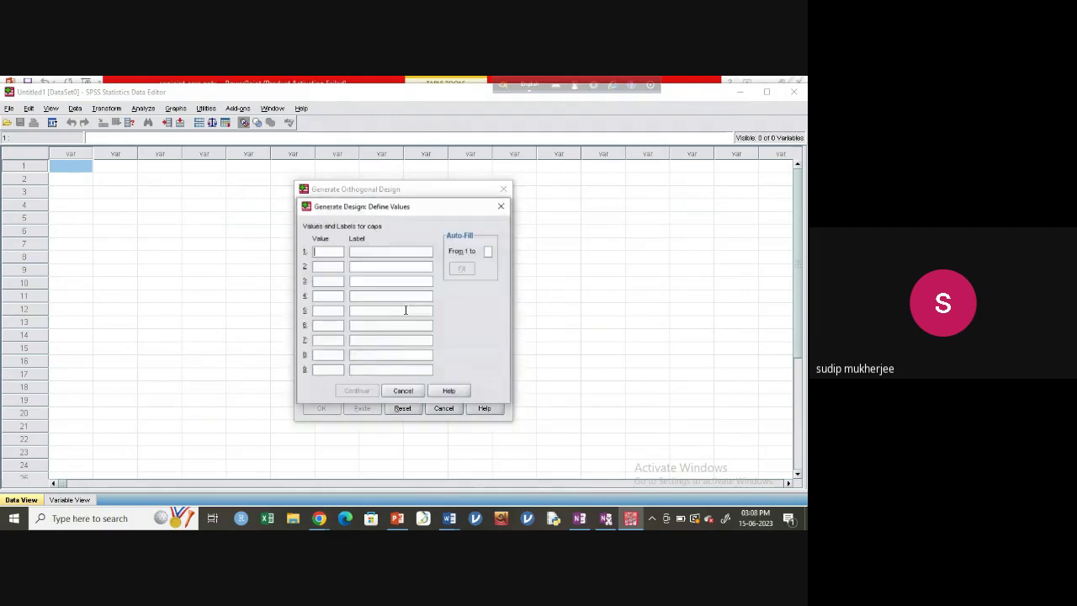
pyautogui.click(404, 519)
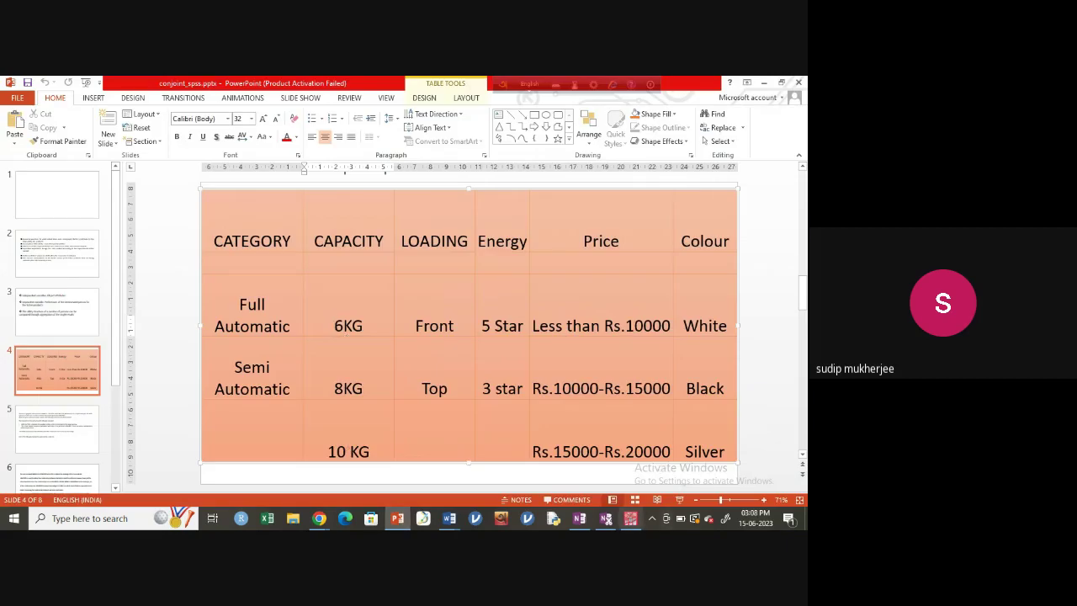
pyautogui.click(630, 523)
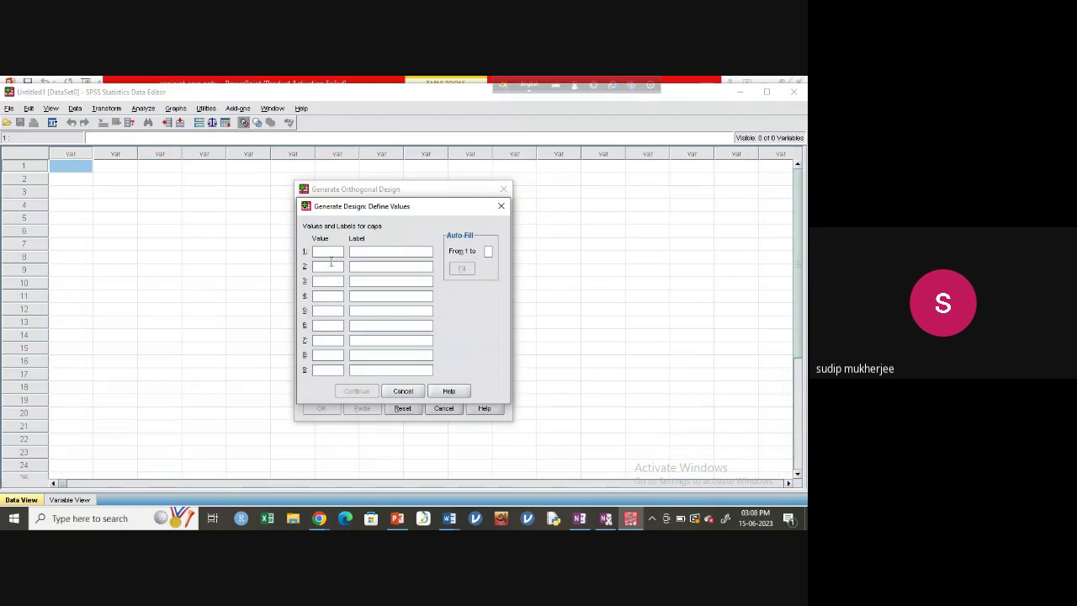
pyautogui.write('1')
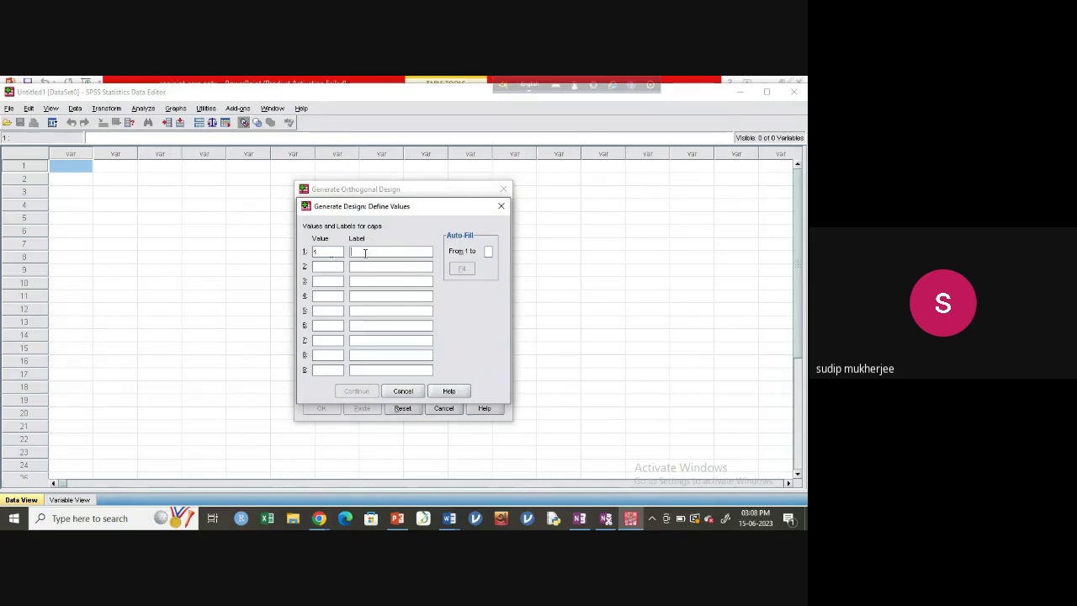
pyautogui.click(365, 252)
pyautogui.write('Gu')
# Define capa level 2 as 8kg and level 3 as 10kg, and accept the factor's values.
pyautogui.click(337, 268)
pyautogui.write('2')
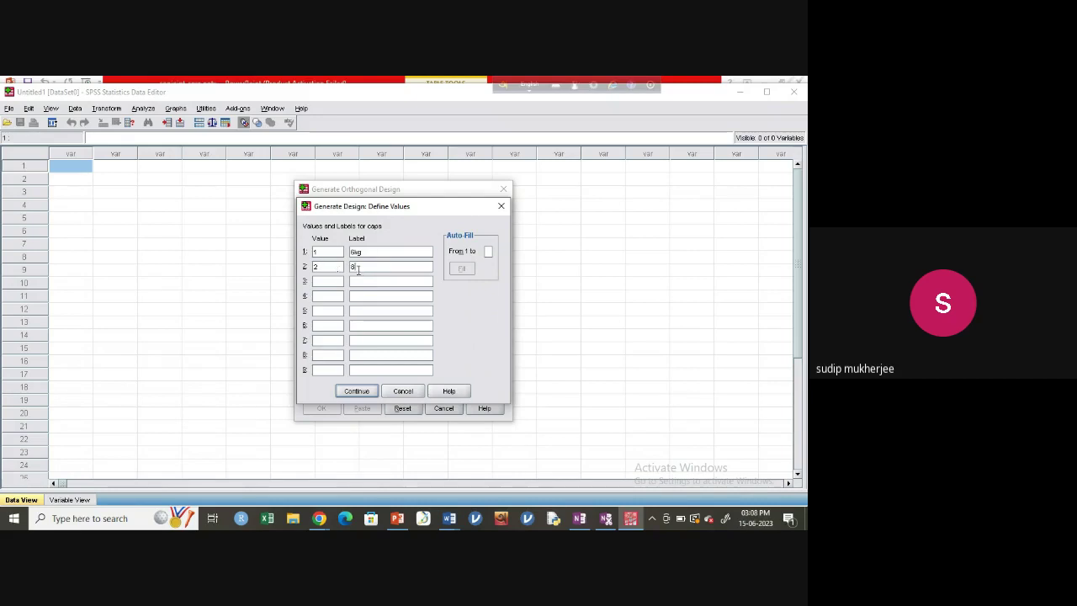
pyautogui.write('g')
pyautogui.press('Tab')
pyautogui.write('3')
pyautogui.press('Tab')
pyautogui.write('10kg')
pyautogui.click(360, 394)
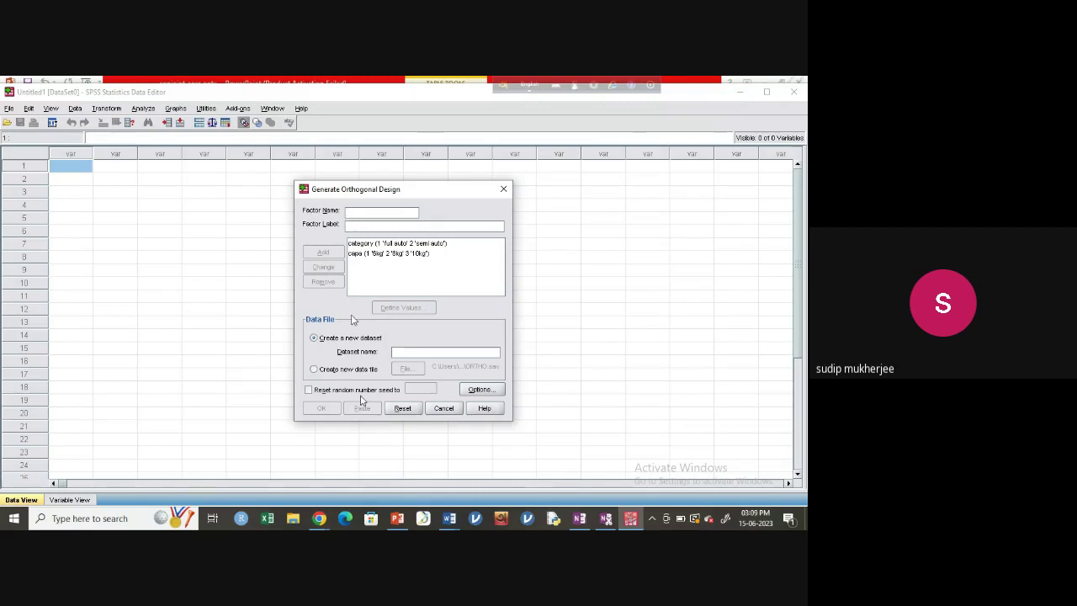
# Check the next attribute in the PowerPoint table, return to SPSS and add a factor named loading.
pyautogui.click(397, 519)
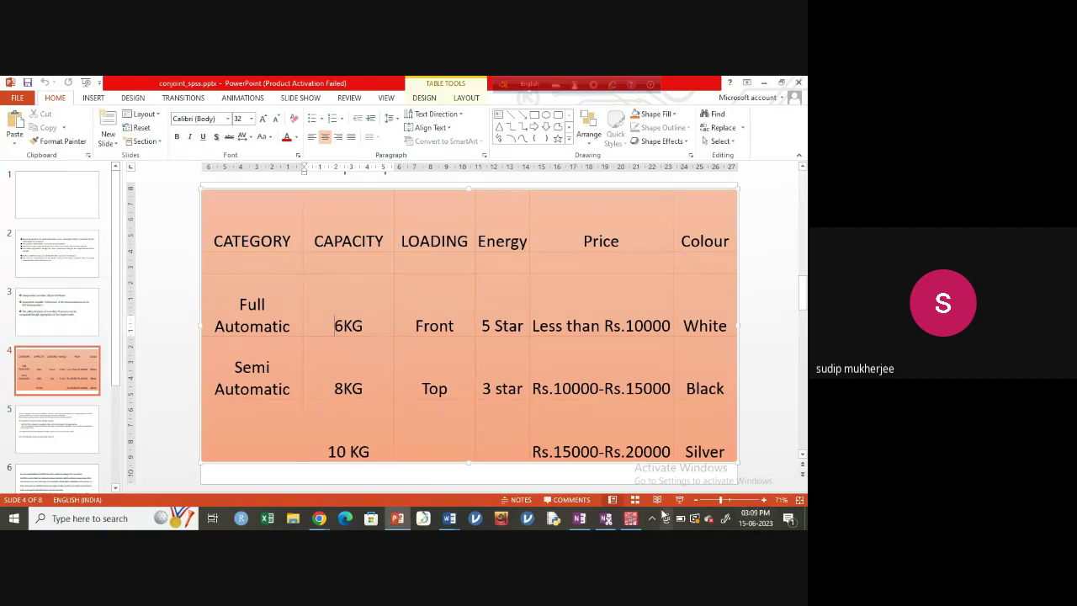
pyautogui.click(631, 519)
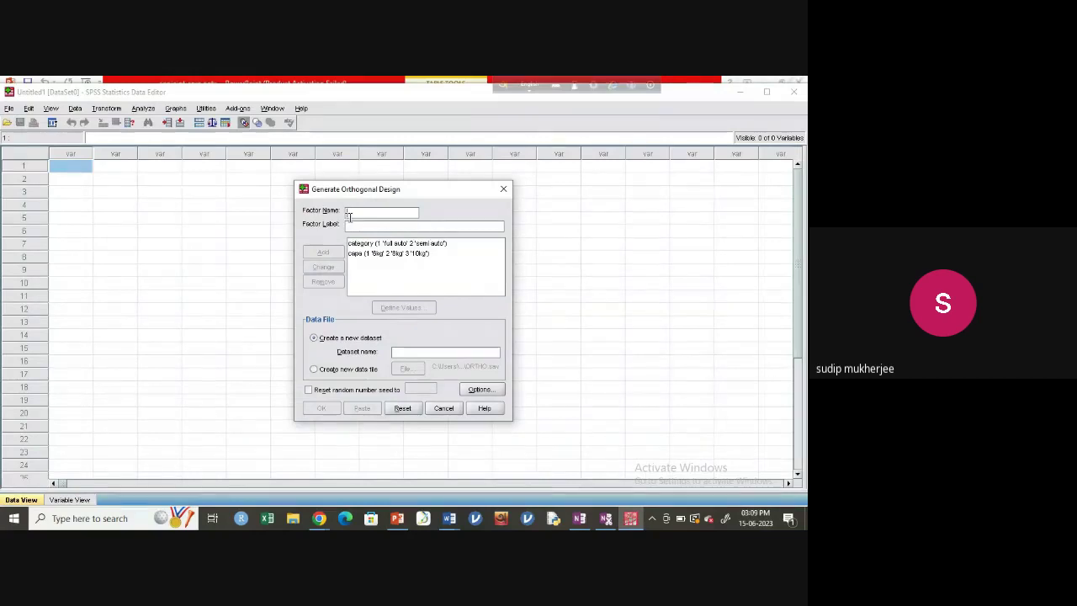
pyautogui.write('spe')
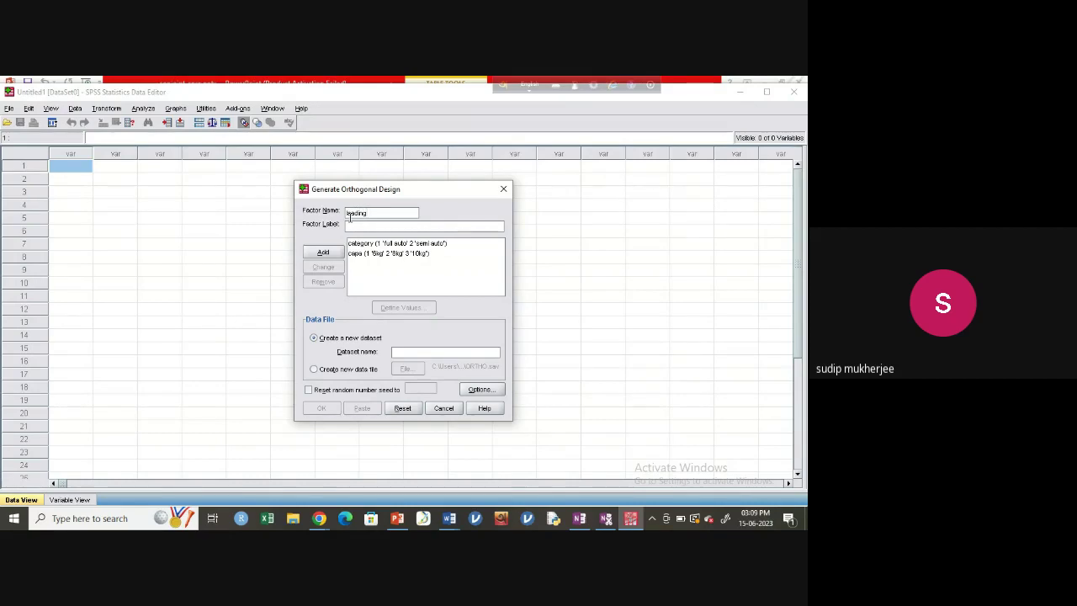
pyautogui.click(325, 252)
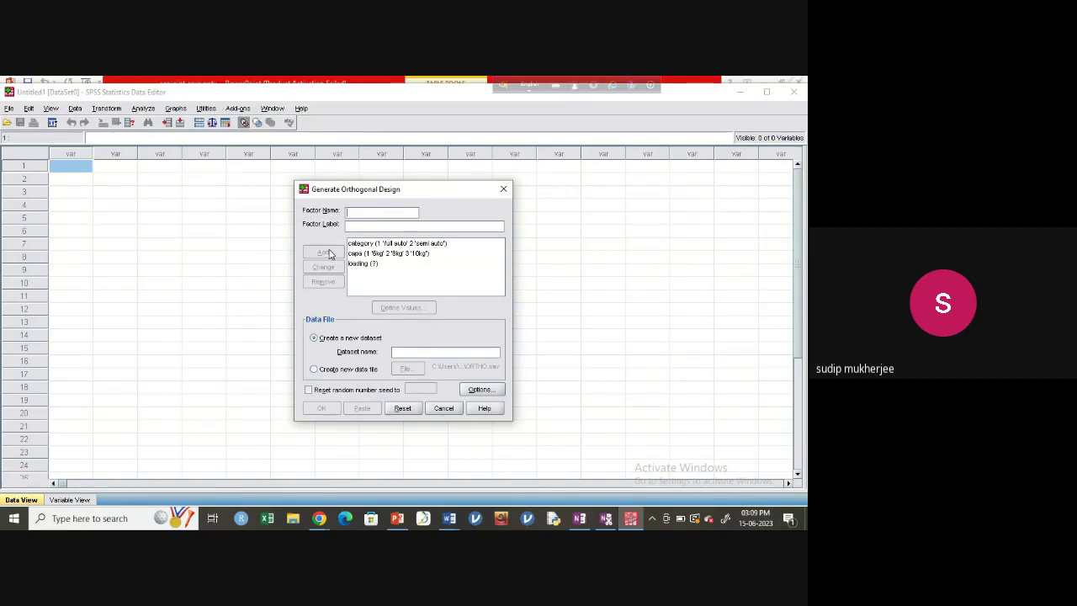
# Define the loading factor's levels as 1 = front and 2 = top.
pyautogui.click(375, 263)
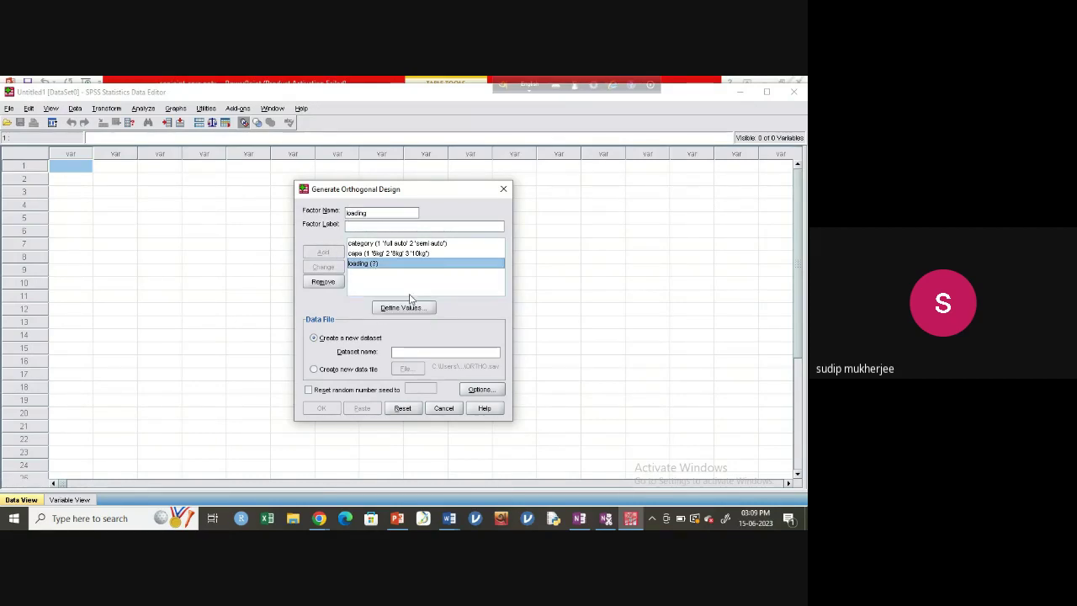
pyautogui.click(411, 308)
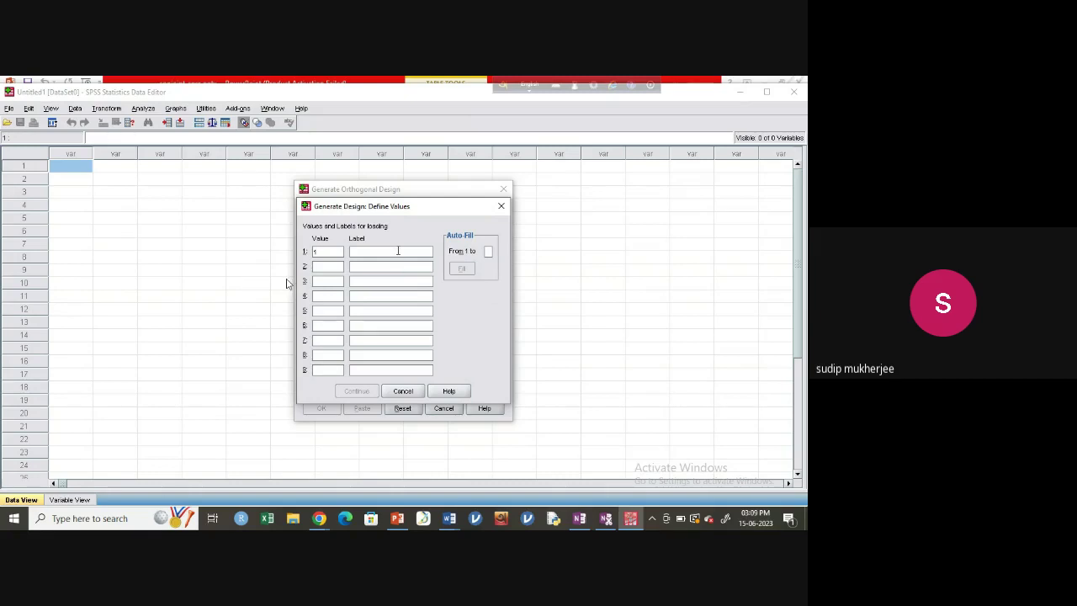
pyautogui.click(398, 251)
pyautogui.write('front')
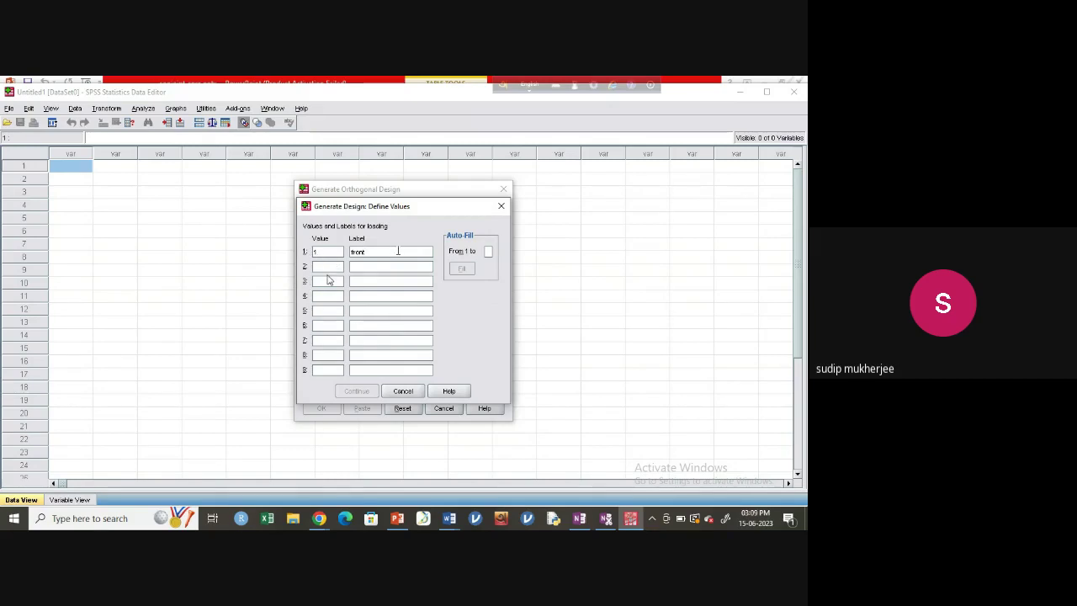
pyautogui.click(329, 267)
pyautogui.write('2')
pyautogui.click(376, 267)
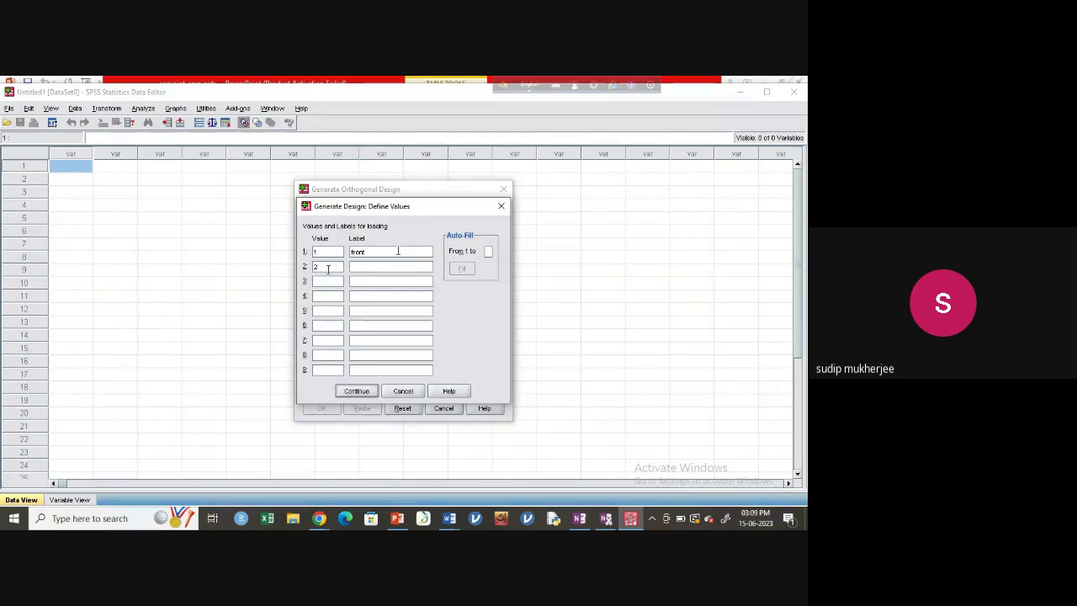
pyautogui.write('top')
pyautogui.click(353, 391)
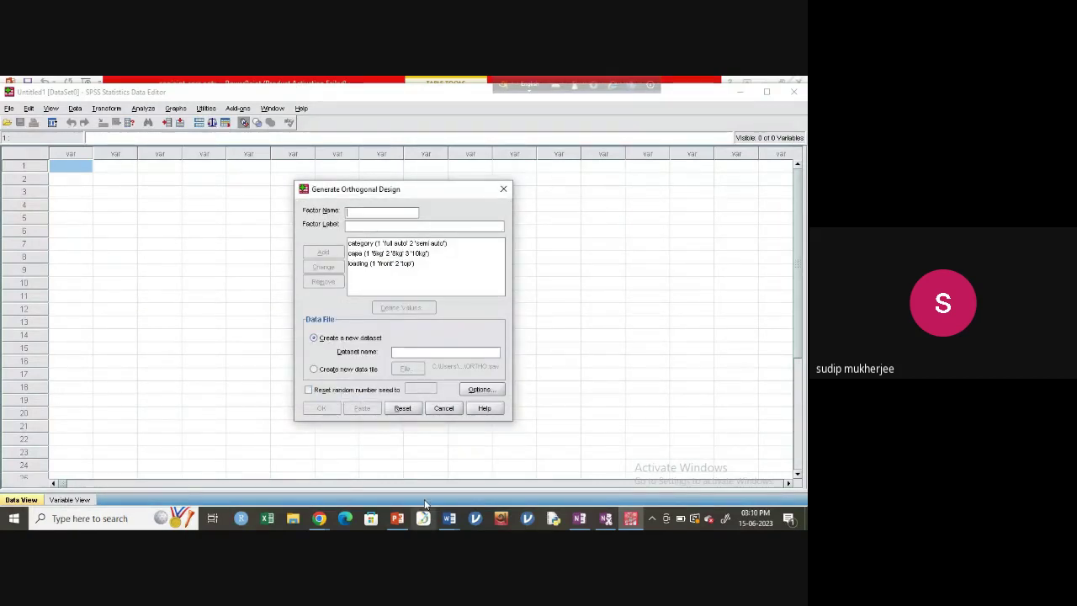
# Consult the PowerPoint attribute table again, return to SPSS and add a factor named energy.
pyautogui.click(397, 518)
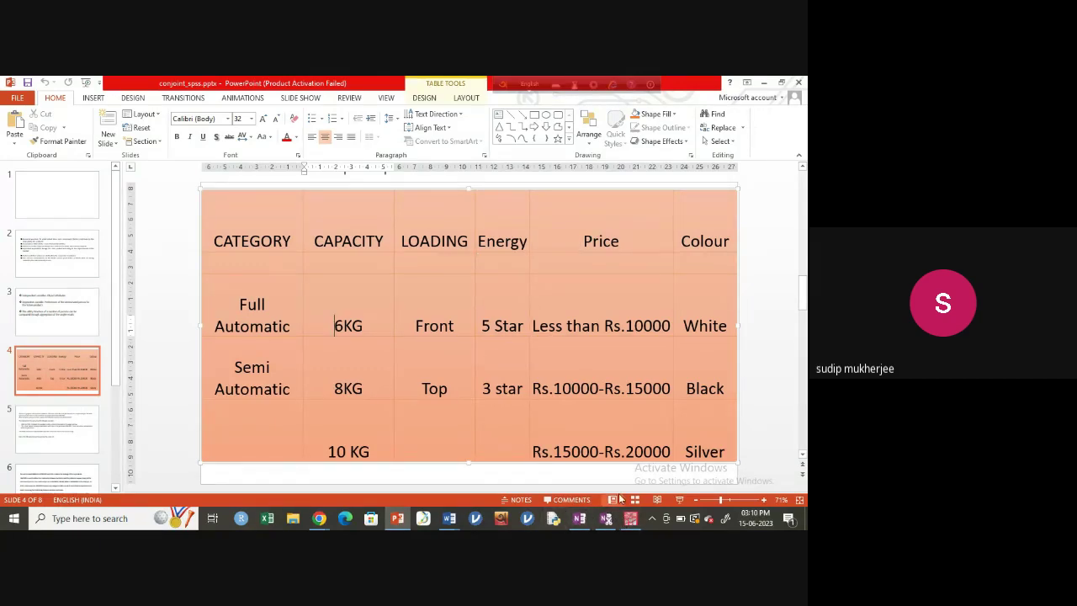
pyautogui.click(630, 521)
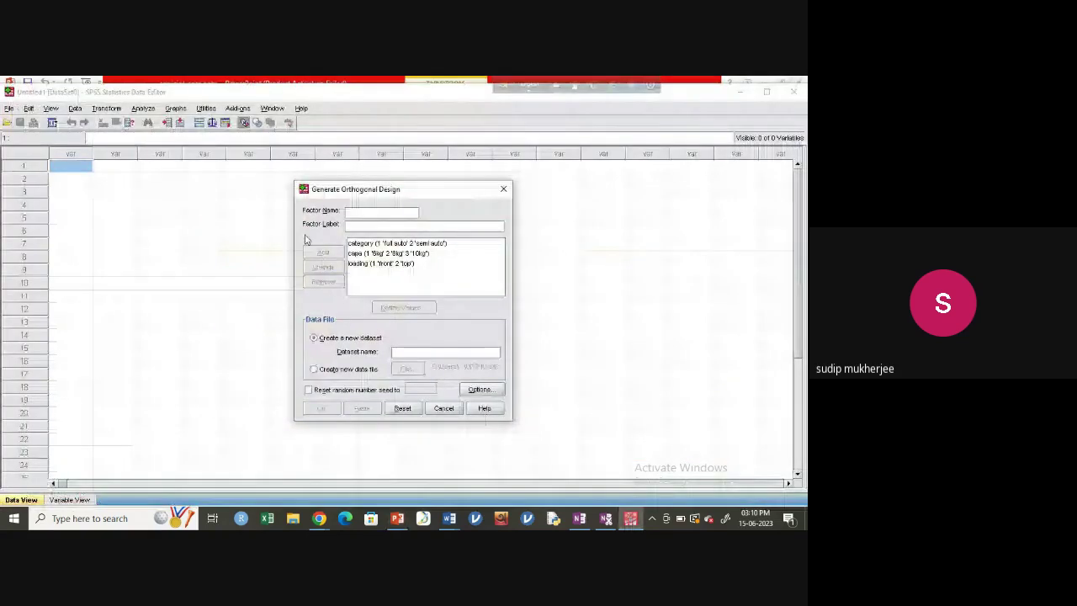
pyautogui.click(346, 215)
pyautogui.write('en')
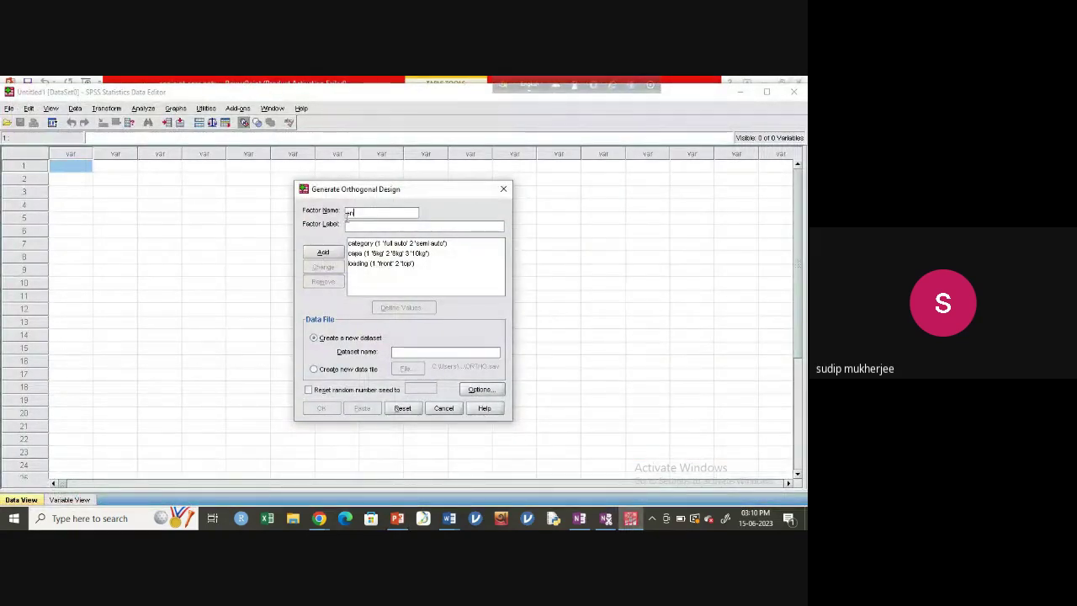
pyautogui.write('ergy')
pyautogui.click(339, 255)
# Define the energy factor's levels as 1 = 3 star and 2 = 5 star.
pyautogui.click(370, 273)
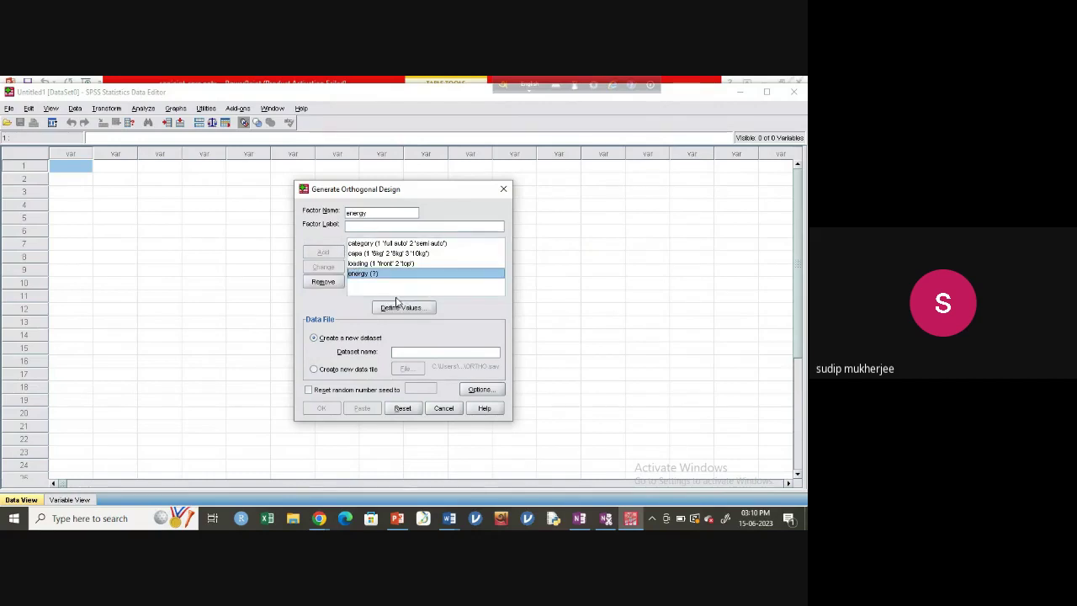
pyautogui.click(398, 307)
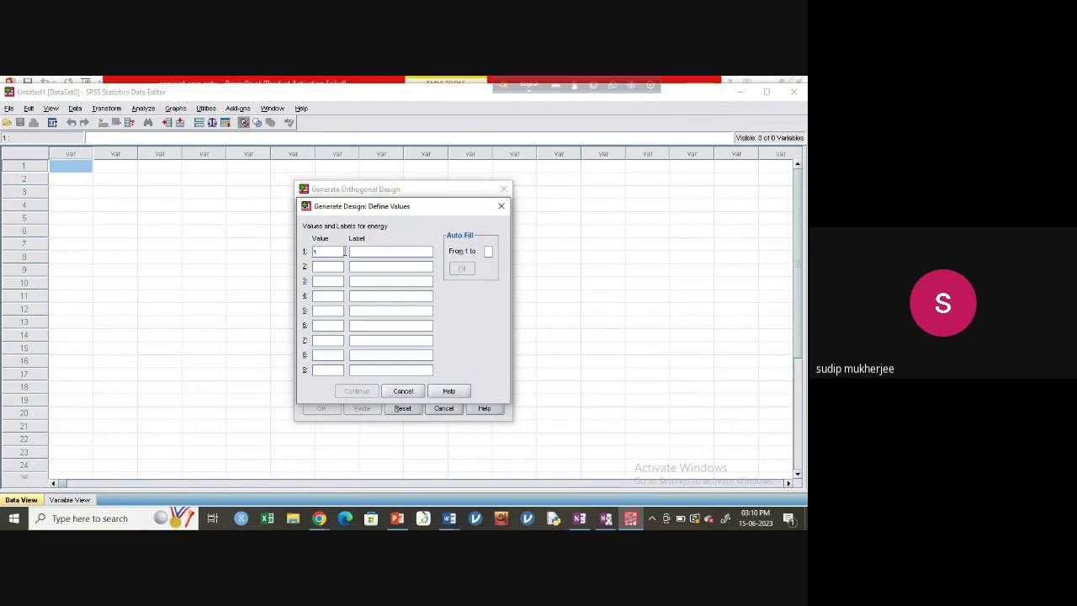
pyautogui.click(314, 251)
pyautogui.write('1')
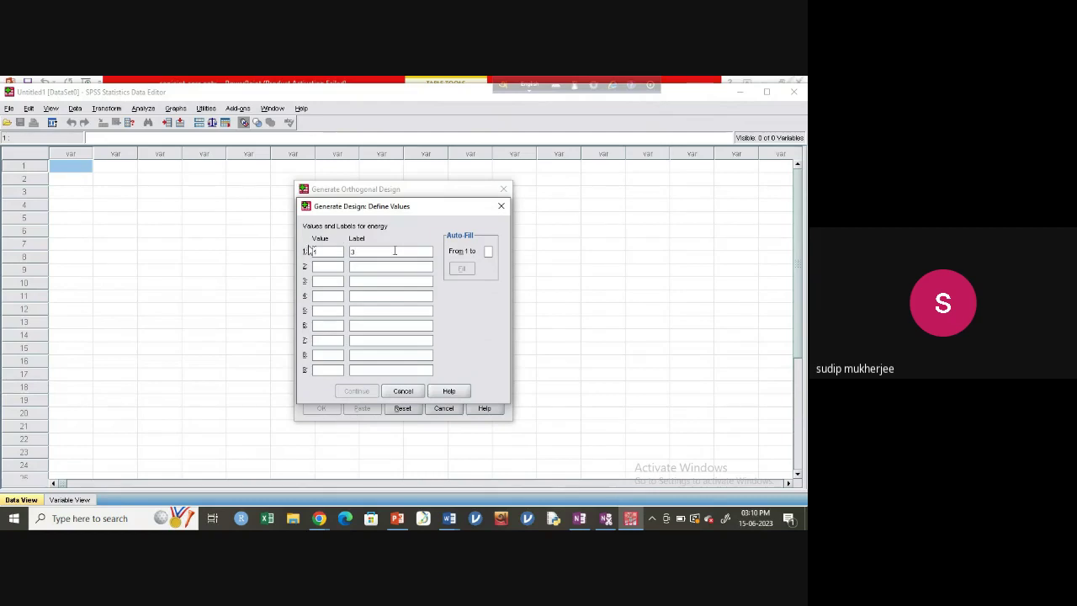
pyautogui.write(' star')
pyautogui.click(319, 268)
pyautogui.write('2')
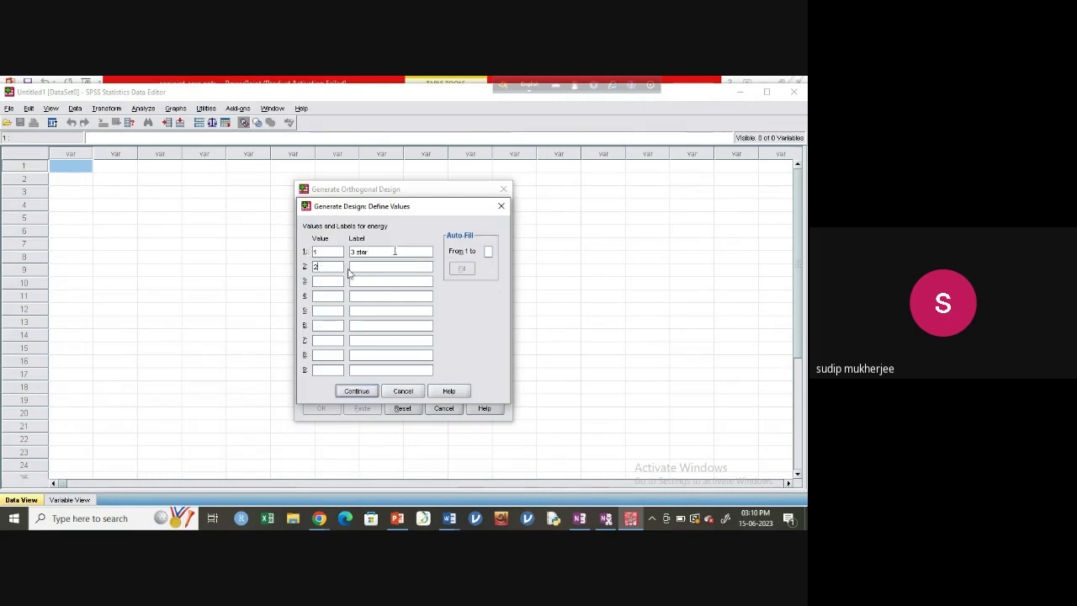
pyautogui.click(382, 268)
pyautogui.write('5 star')
pyautogui.click(357, 391)
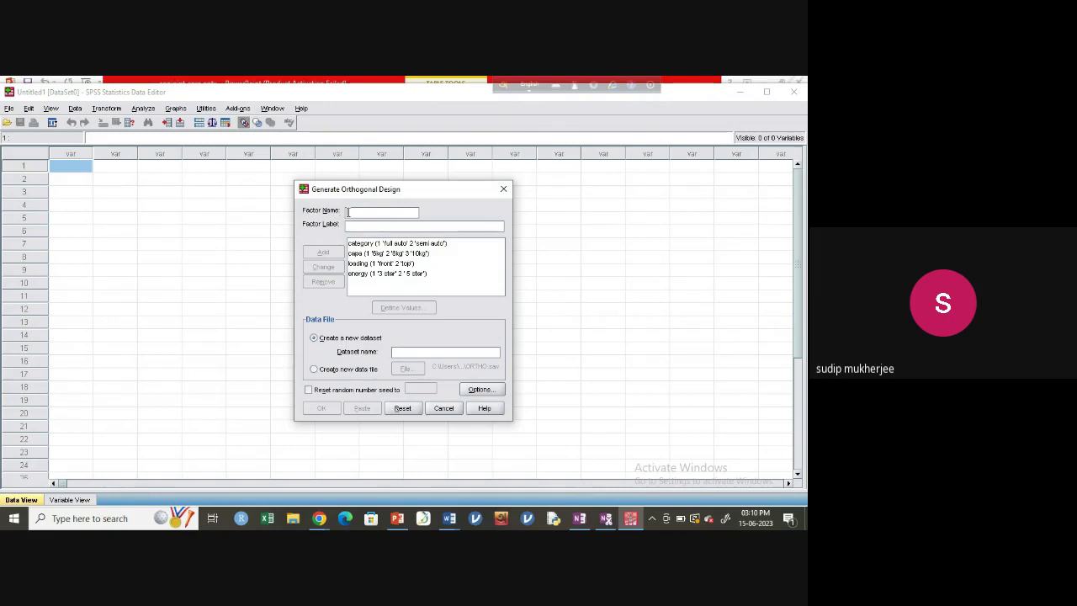
# Add a factor named price and define its first level as 1 = less than 10k.
pyautogui.write('price')
pyautogui.click(323, 253)
pyautogui.click(359, 285)
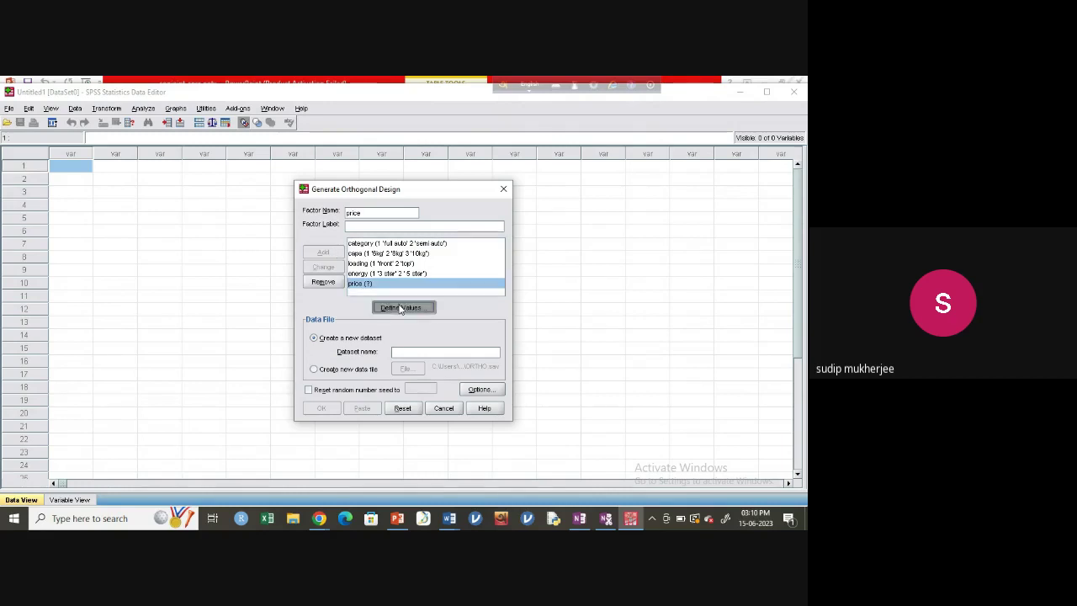
pyautogui.click(400, 308)
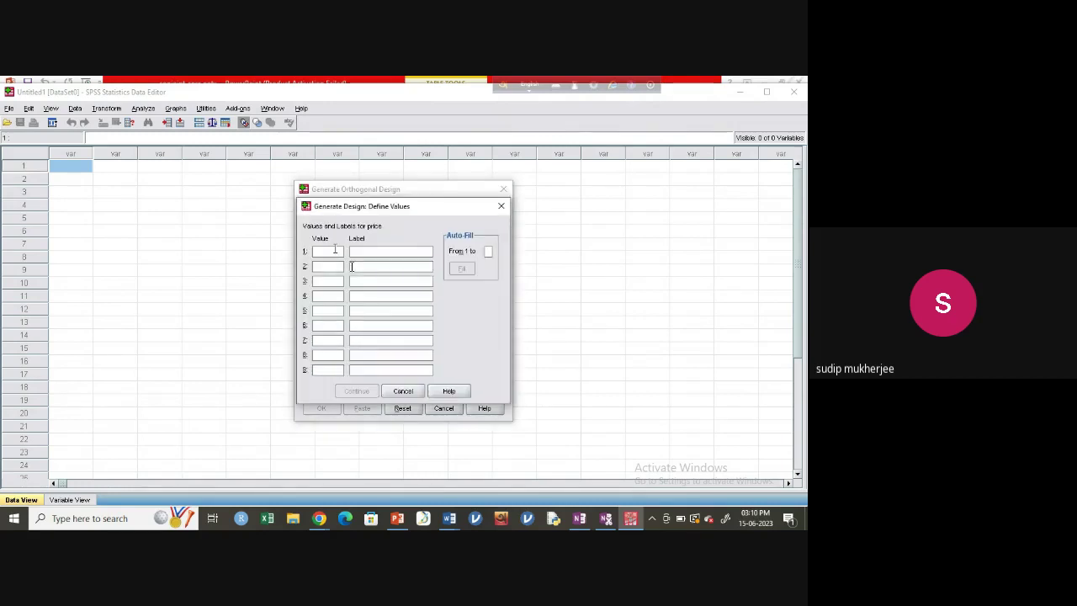
pyautogui.write('1')
pyautogui.write('less')
pyautogui.write(' than 10')
pyautogui.write('k')
# Check the price ranges in the PowerPoint table and define the price factor's second level in SPSS as 2 = 10k-015k.
pyautogui.click(314, 267)
pyautogui.write('2')
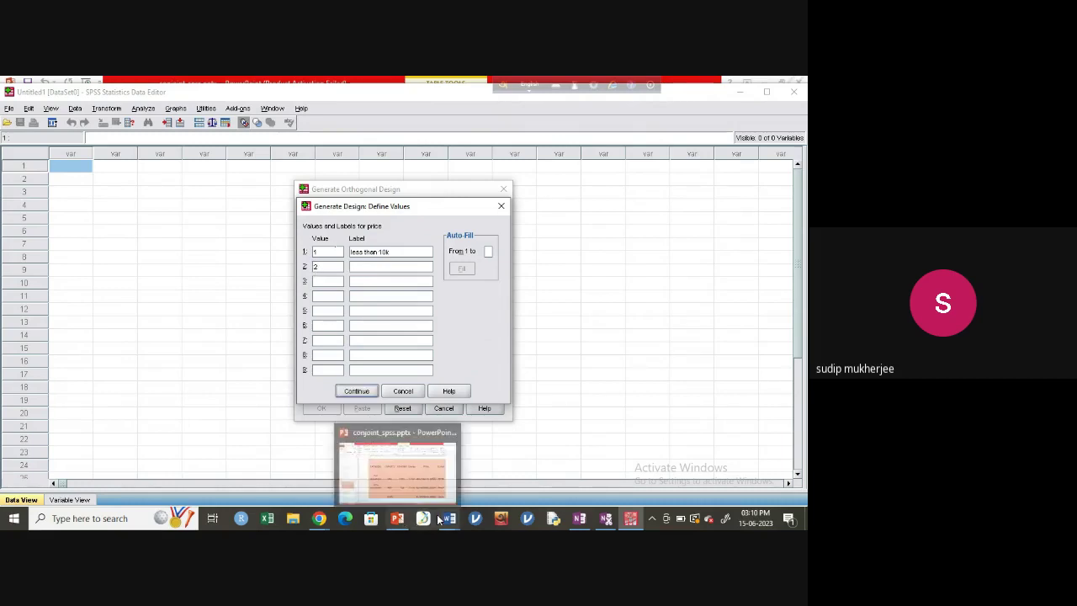
pyautogui.click(398, 519)
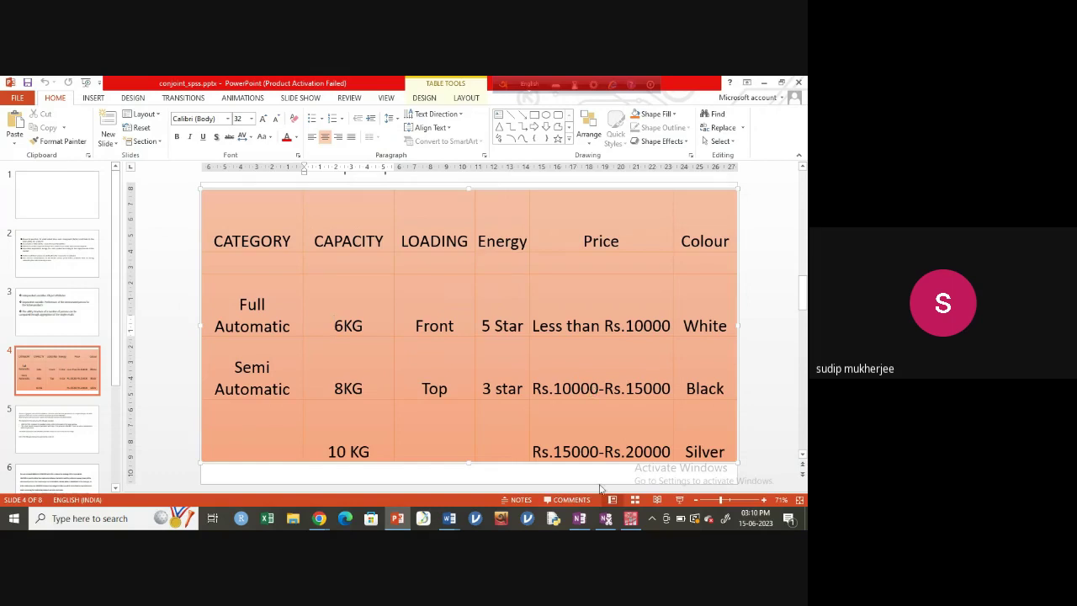
pyautogui.click(631, 518)
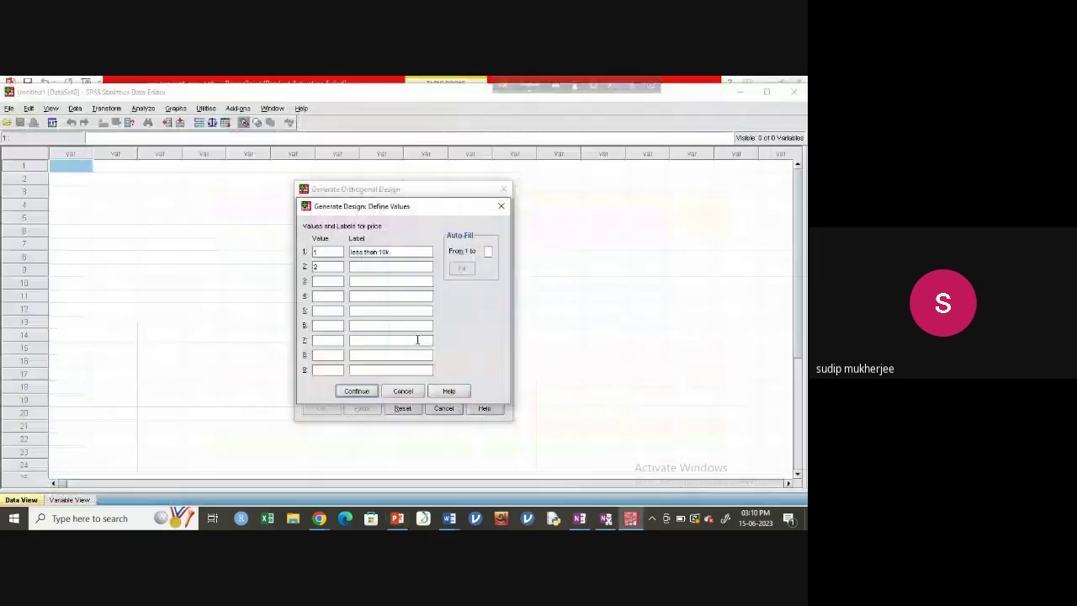
pyautogui.click(358, 266)
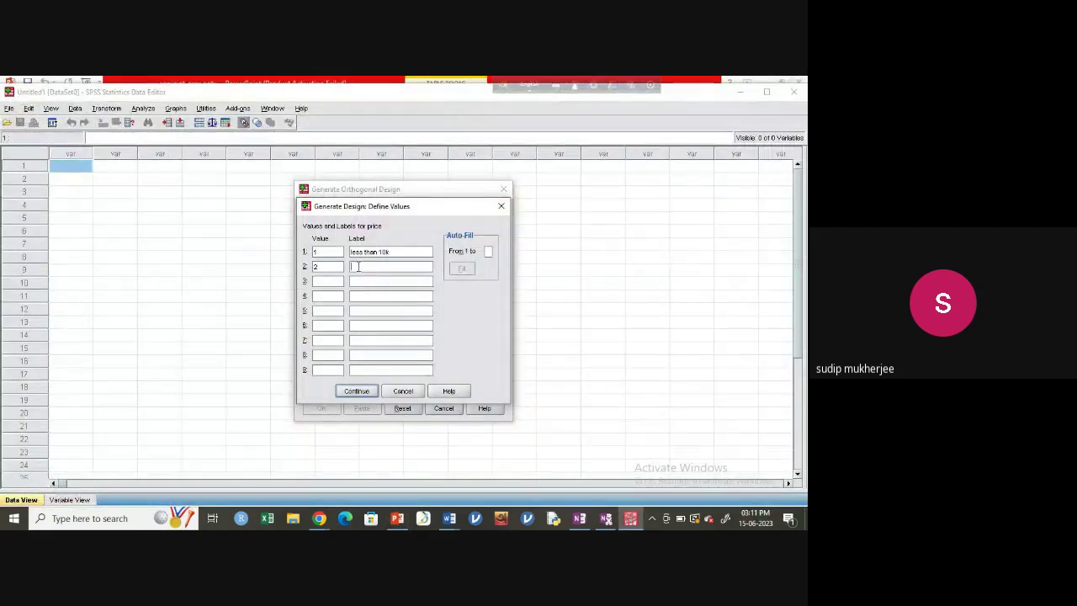
pyautogui.write('10')
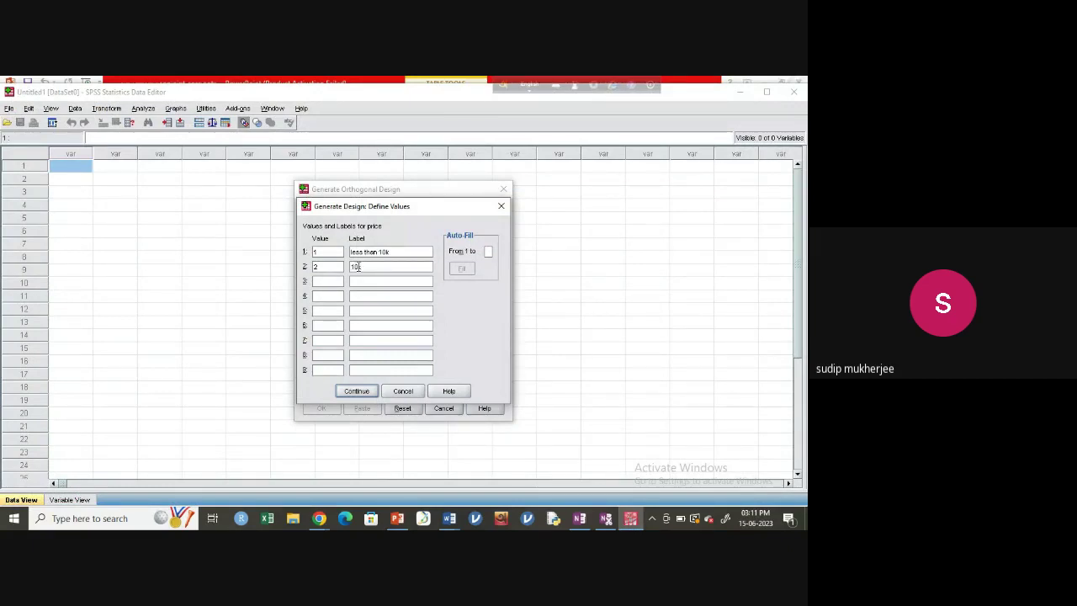
pyautogui.write('-015k')
# Define the price factor's third level as 3 = 15-20k and accept the price levels.
pyautogui.click(320, 283)
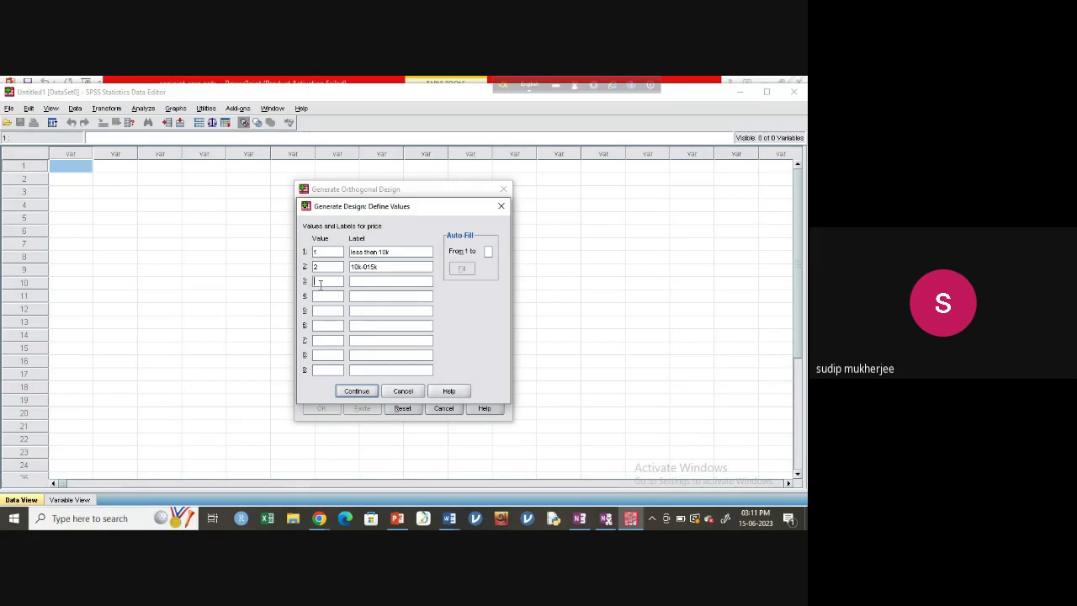
pyautogui.write('3')
pyautogui.click(362, 282)
pyautogui.write('15-20k')
pyautogui.click(365, 392)
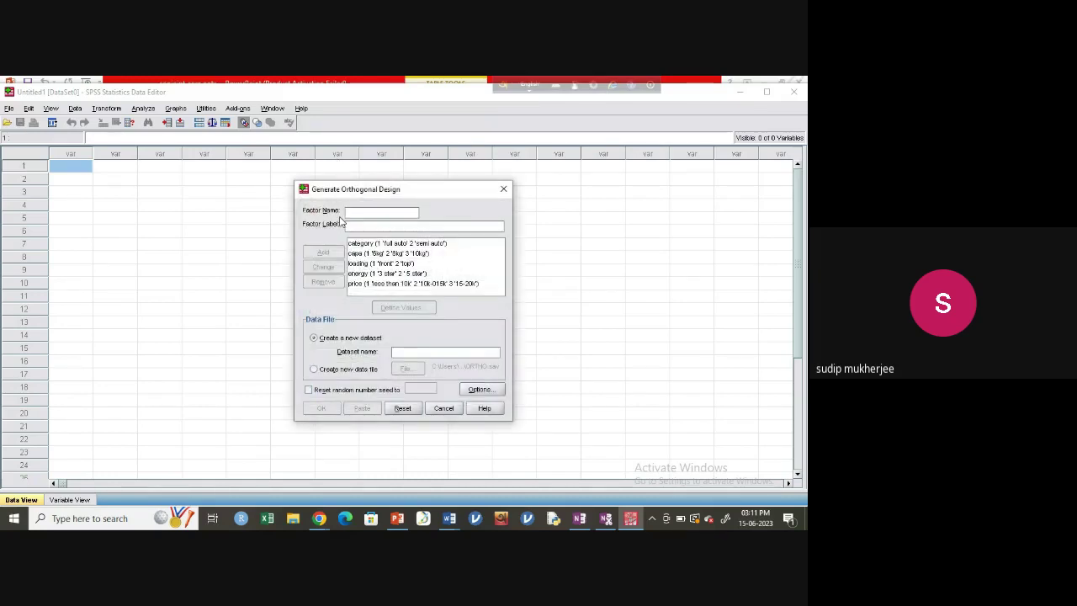
# Add a factor named colour, check its levels in the PowerPoint attribute table and return to its value definitions in SPSS.
pyautogui.click(360, 213)
pyautogui.write('c')
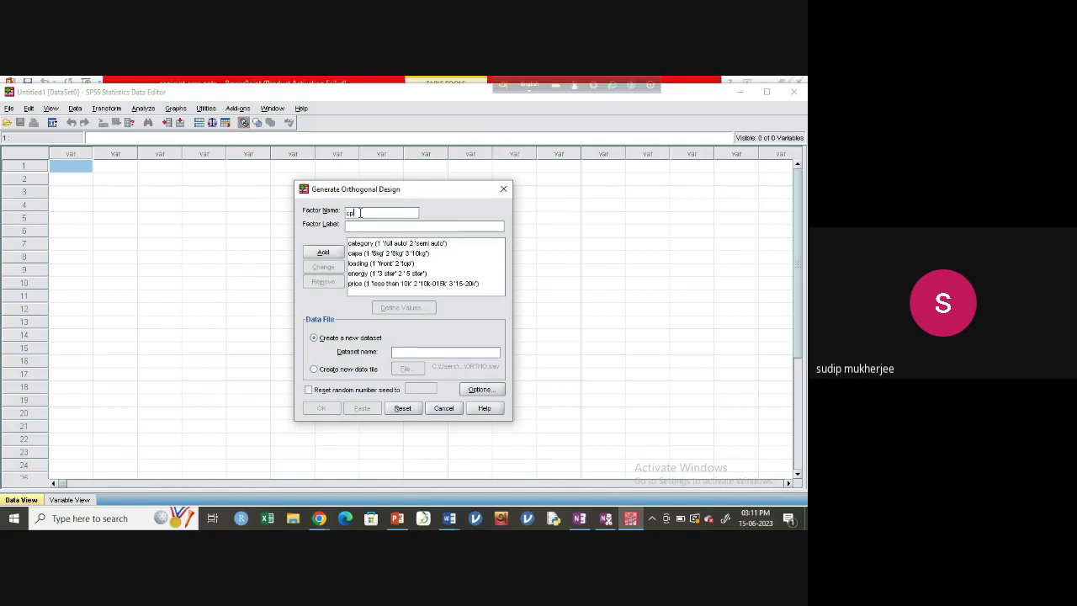
pyautogui.write('olour')
pyautogui.click(323, 253)
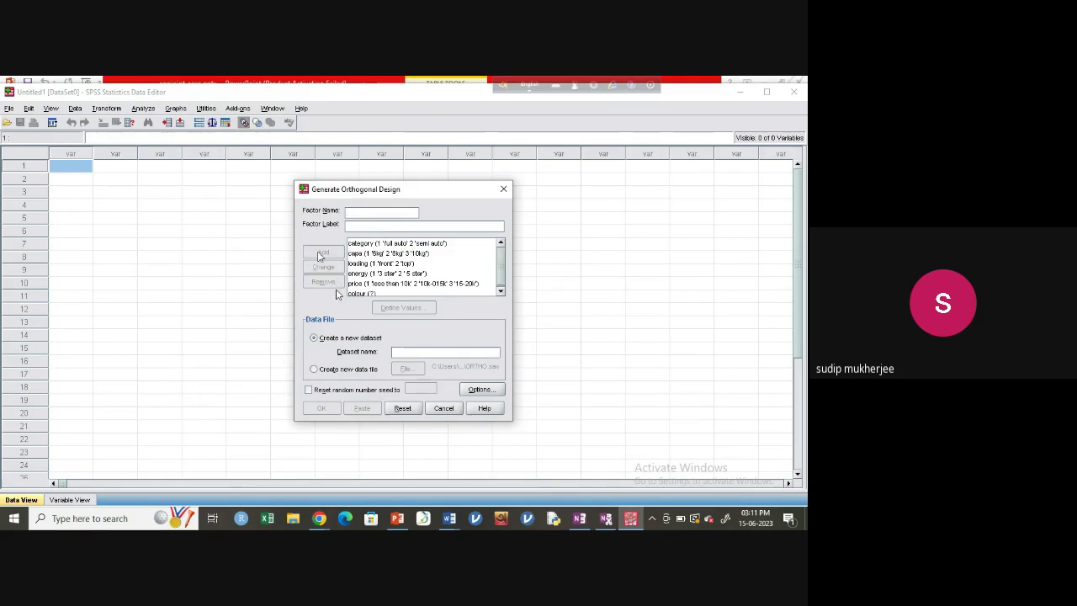
pyautogui.click(358, 293)
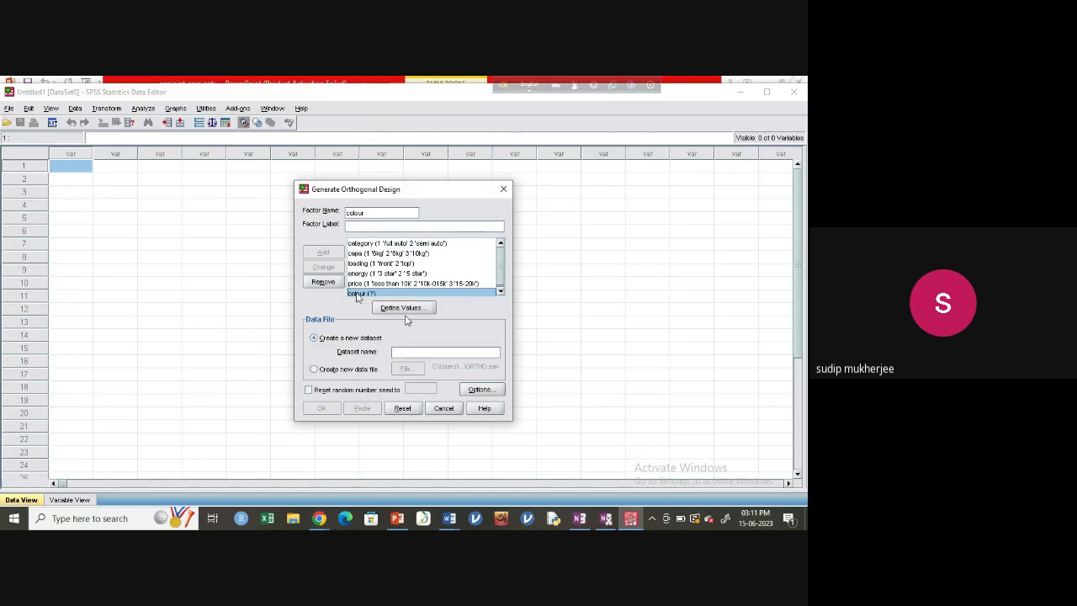
pyautogui.click(406, 309)
pyautogui.click(397, 519)
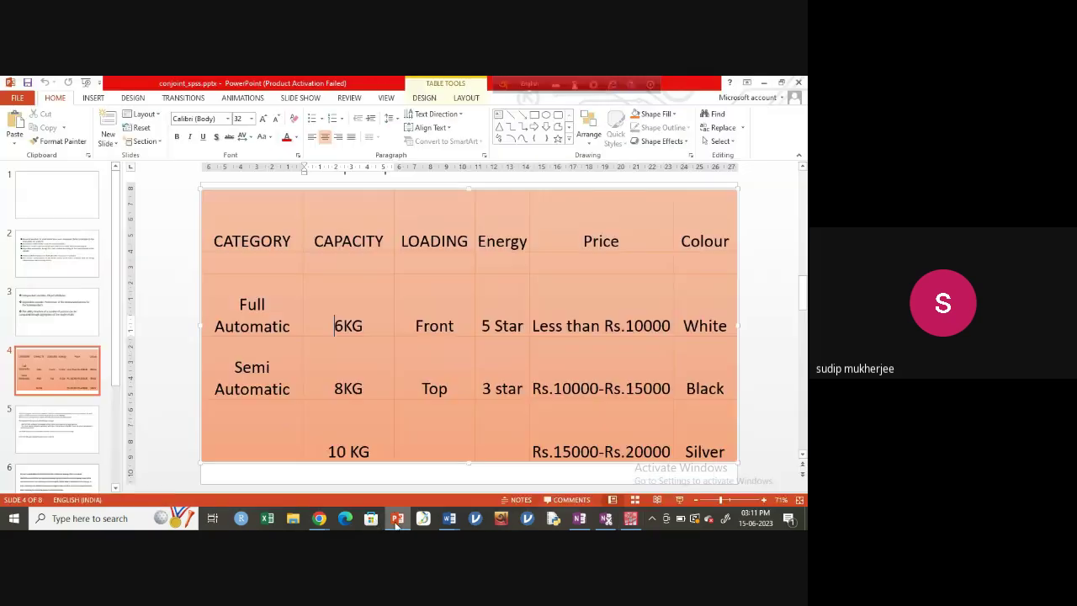
pyautogui.click(397, 518)
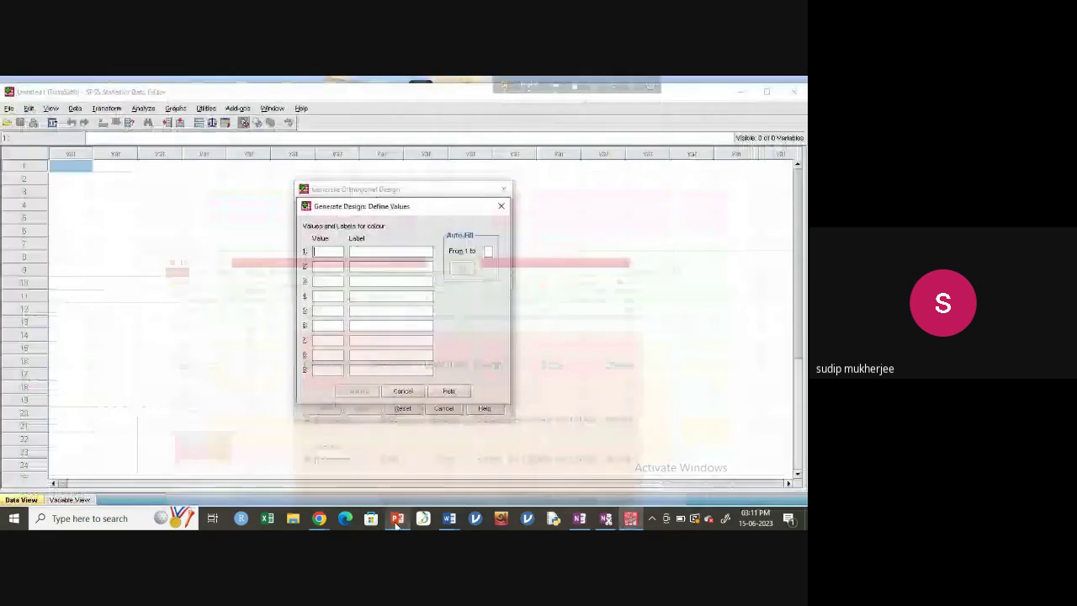
# Define the colour factor's levels as 1 = white, 2 = black and 3 = silver.
pyautogui.write('1')
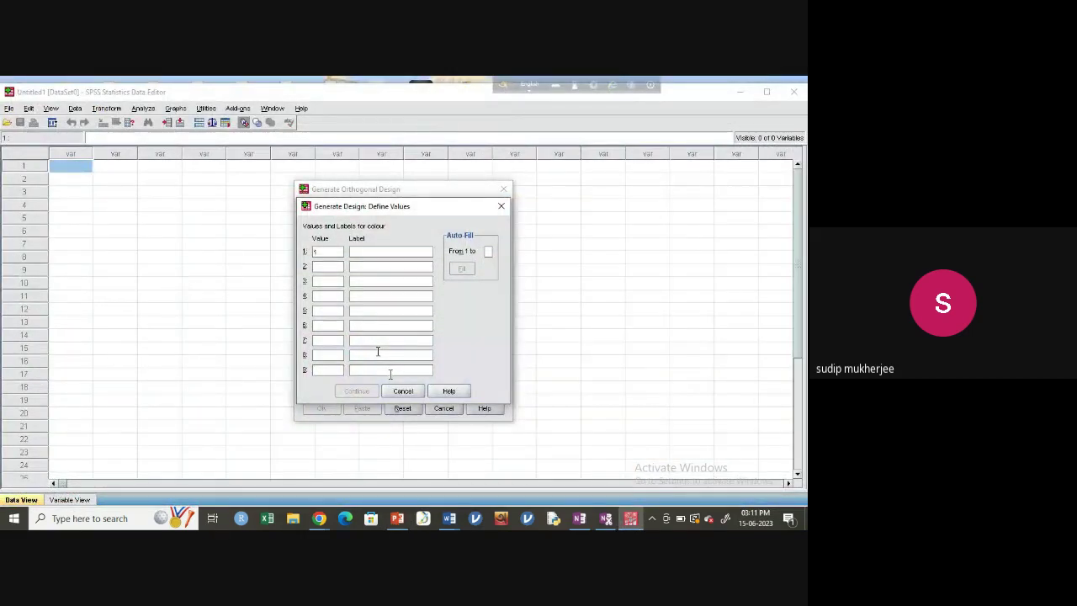
pyautogui.click(378, 250)
pyautogui.write('white')
pyautogui.click(324, 266)
pyautogui.write('2')
pyautogui.press('Tab')
pyautogui.write('black')
pyautogui.click(329, 283)
pyautogui.write('3')
pyautogui.click(362, 281)
pyautogui.write('silver')
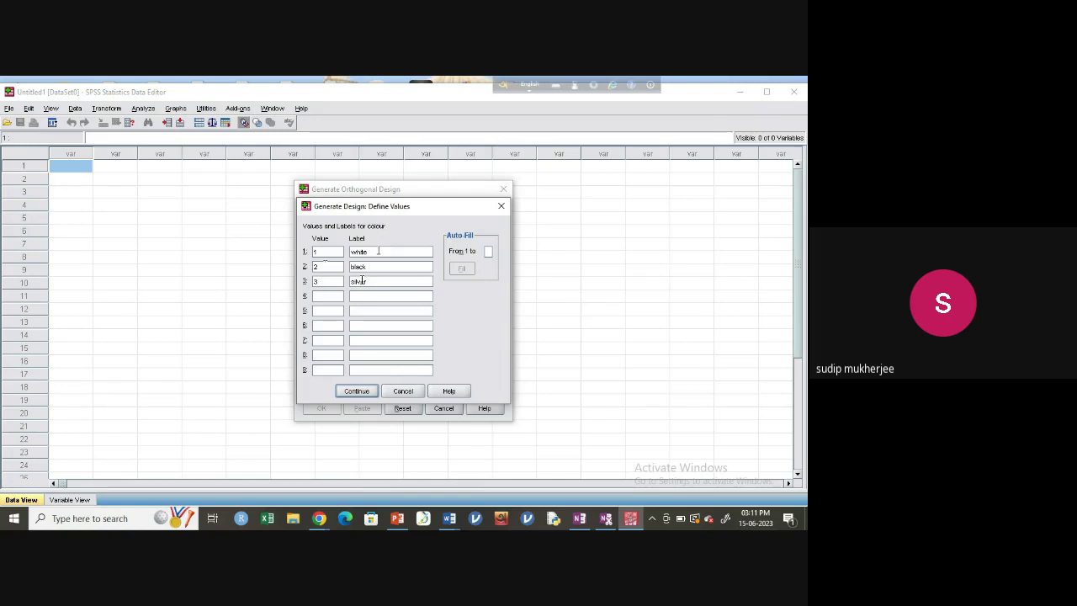
pyautogui.click(356, 390)
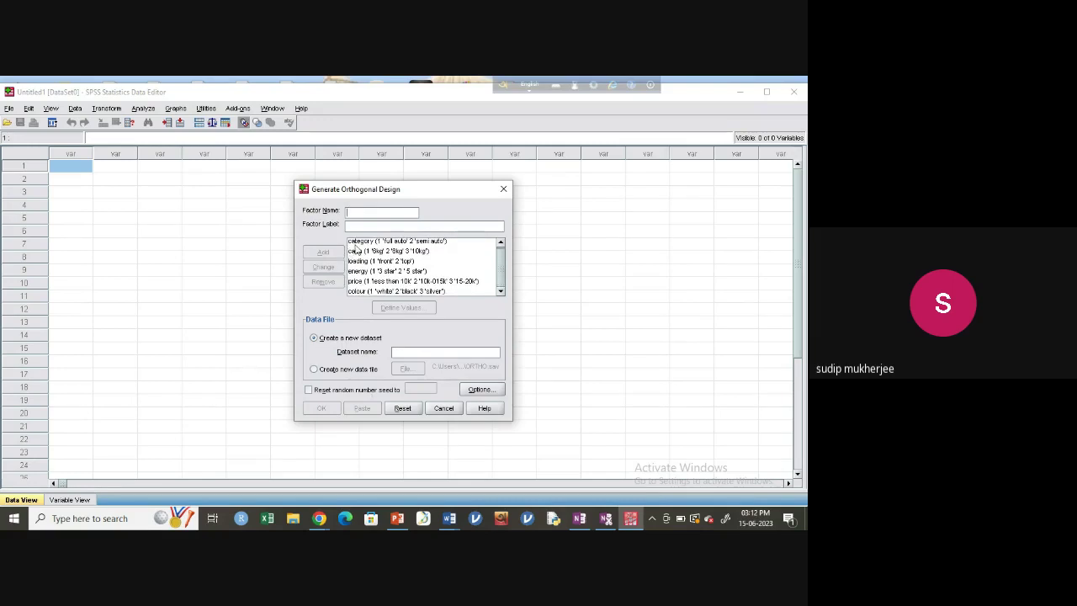
pyautogui.click(354, 242)
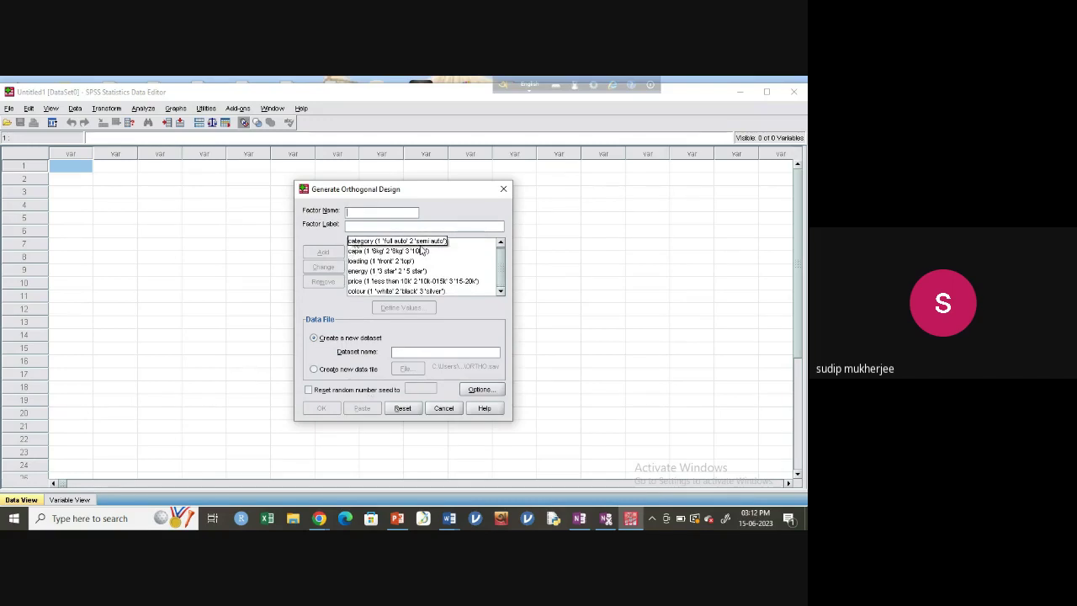
pyautogui.click(420, 251)
pyautogui.click(380, 242)
pyautogui.click(359, 252)
pyautogui.click(395, 281)
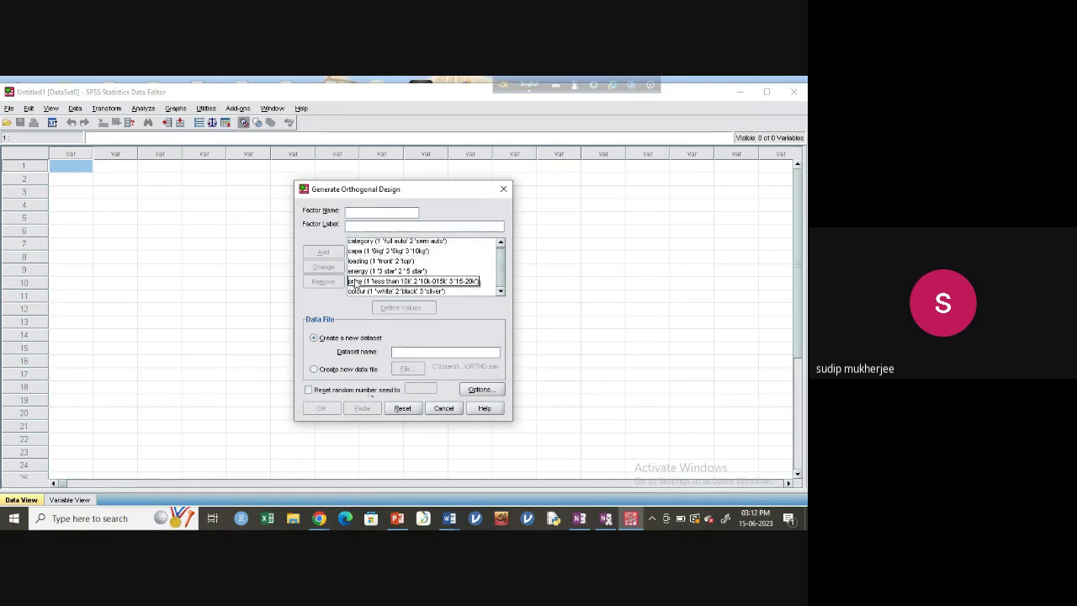
pyautogui.click(371, 251)
pyautogui.click(404, 282)
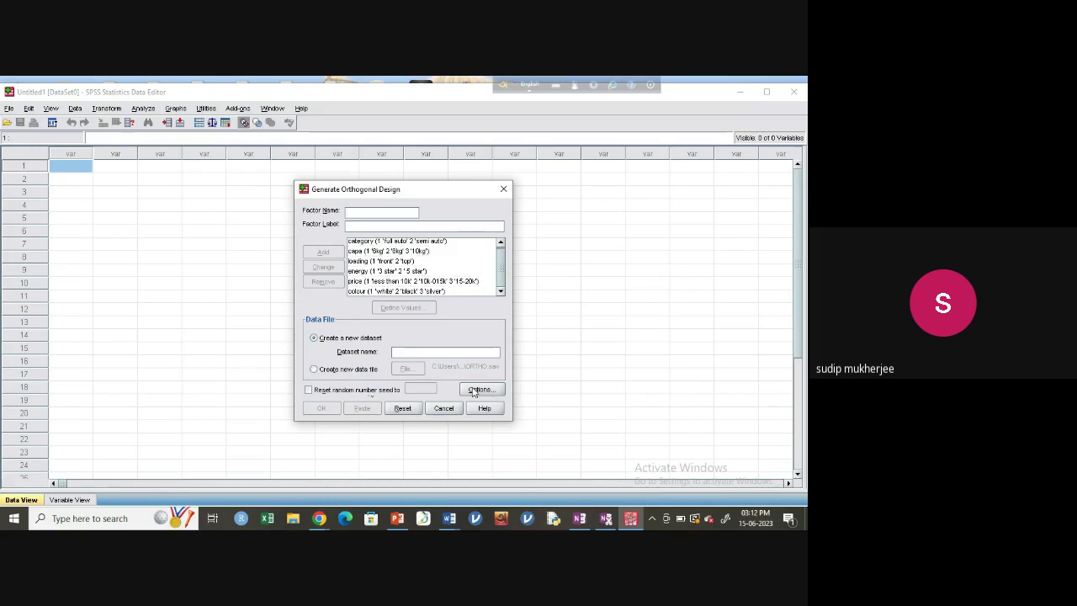
# Enable holdout cases in the orthogonal design options and set their number to 4.
pyautogui.click(476, 390)
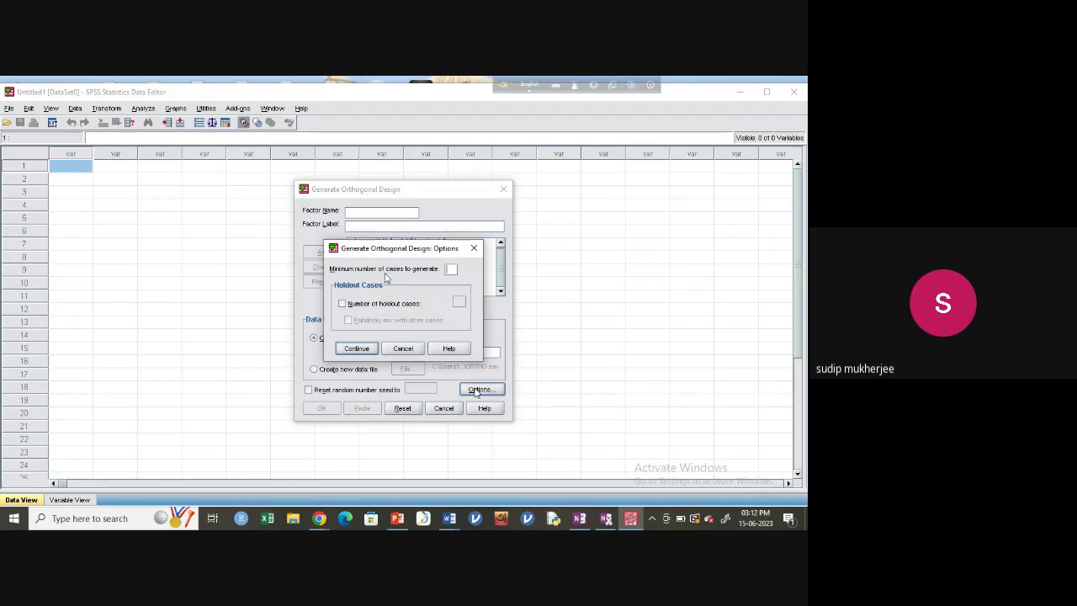
pyautogui.click(343, 308)
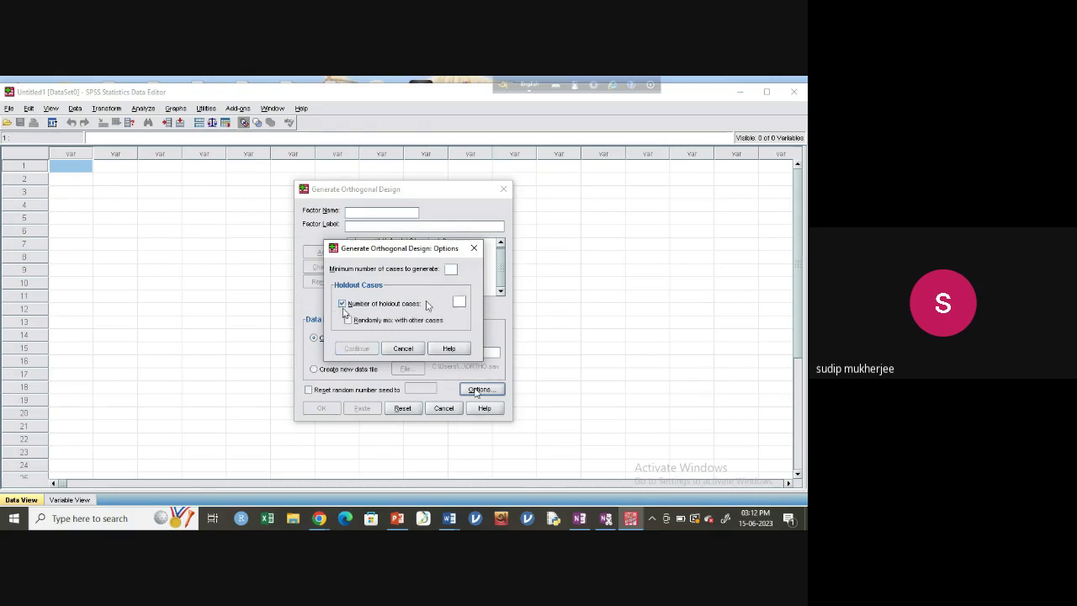
pyautogui.write('4')
pyautogui.click(354, 349)
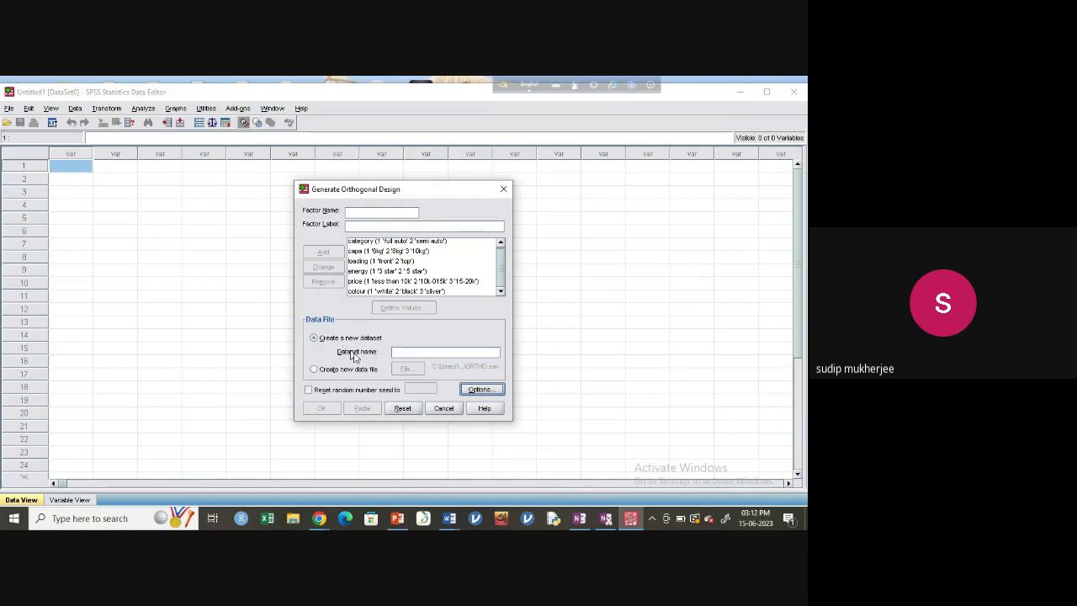
# Name the new dataset wm_vu and generate the orthogonal design.
pyautogui.click(439, 351)
pyautogui.write('vm')
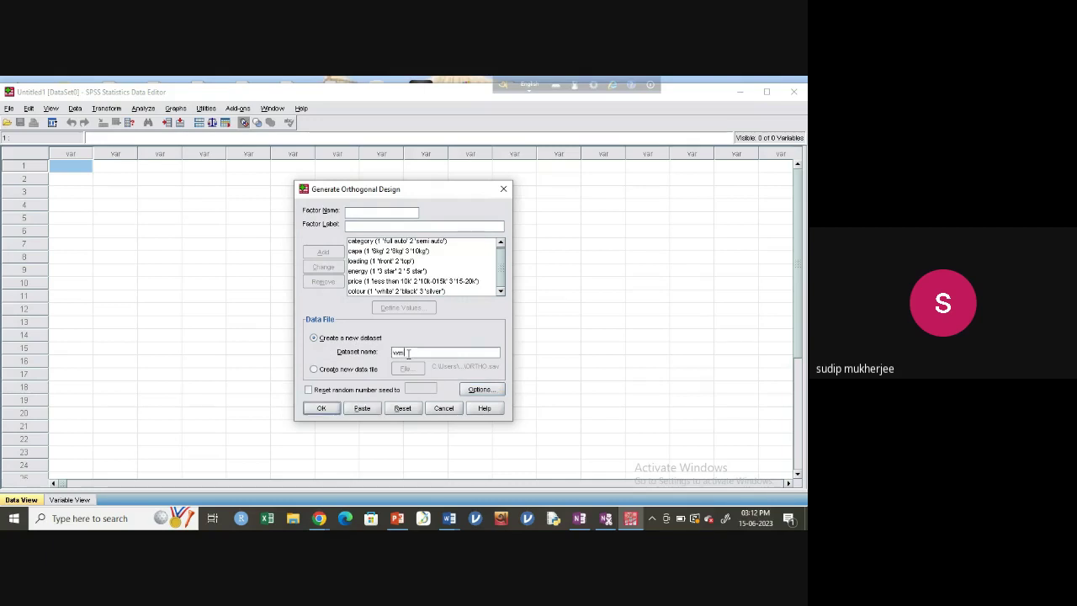
pyautogui.write('_fu')
pyautogui.click(318, 408)
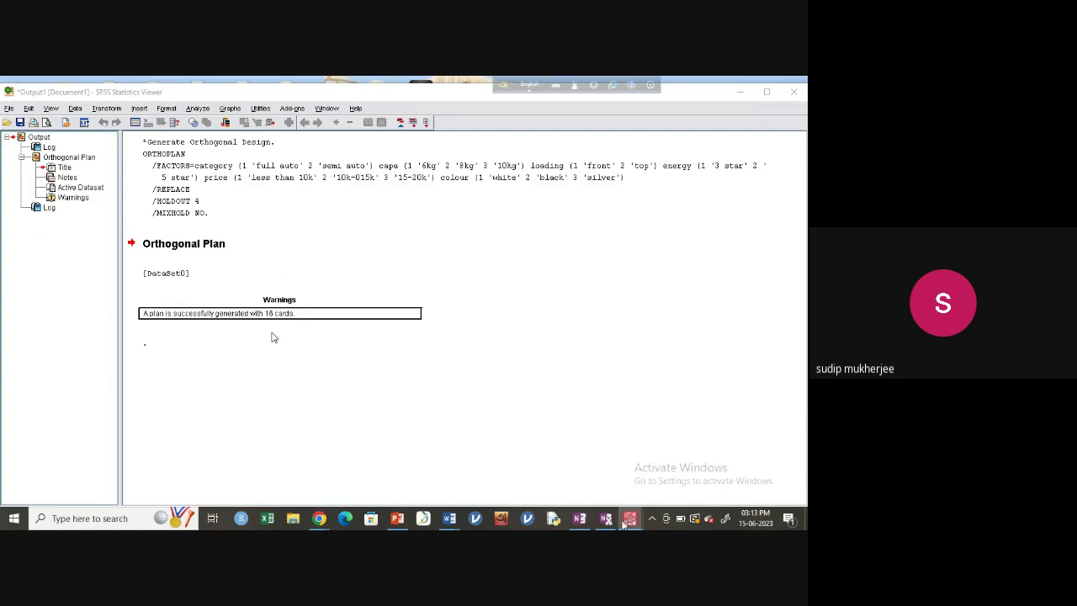
# Switch to OneNote and review the handwritten full-factorial combination calculation.
pyautogui.moveTo(632, 520)
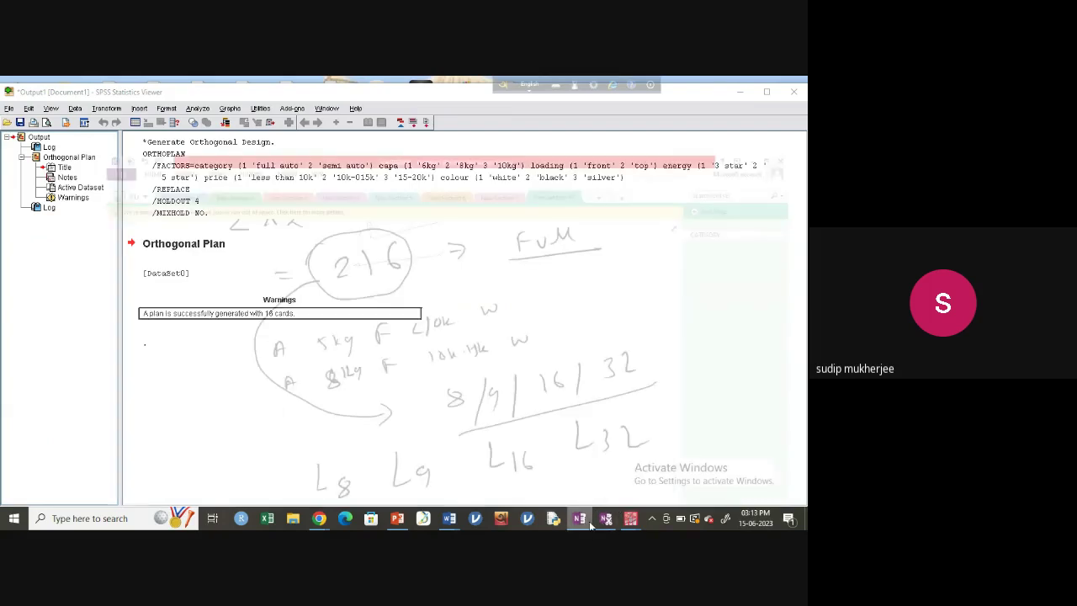
pyautogui.click(606, 463)
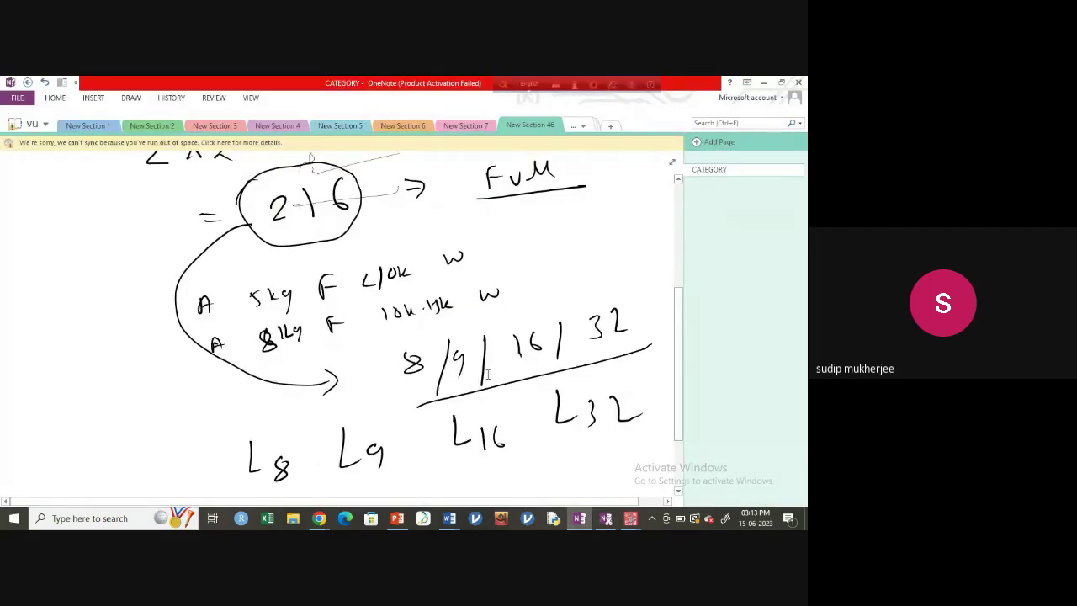
pyautogui.scroll(1, 487, 375)
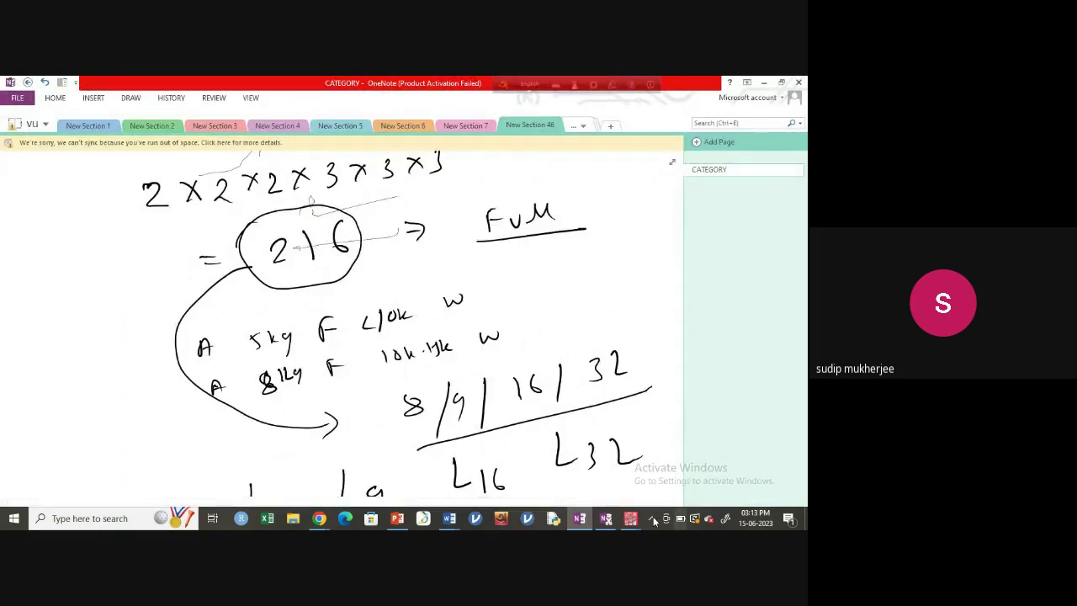
# Switch back to SPSS and bring up the generated wm_vu dataset.
pyautogui.moveTo(631, 518)
pyautogui.click(590, 501)
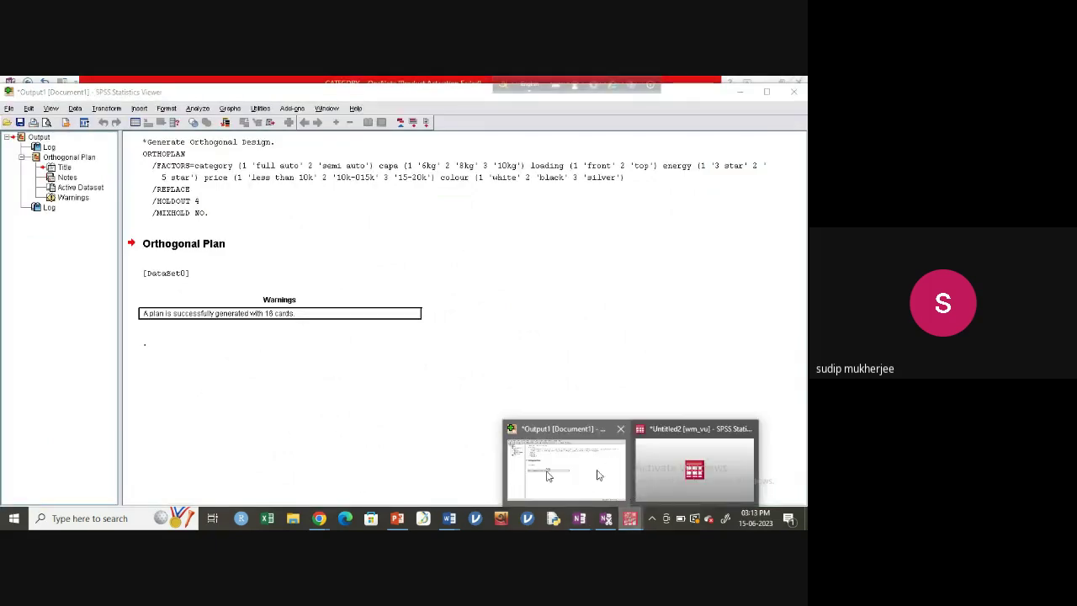
pyautogui.click(645, 465)
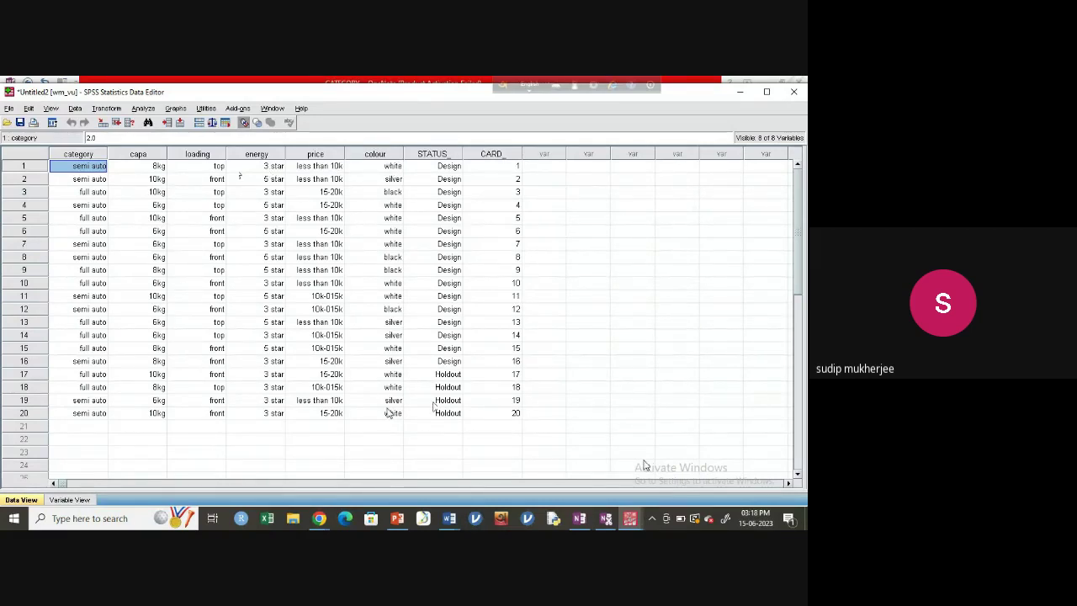
pyautogui.moveTo(630, 520)
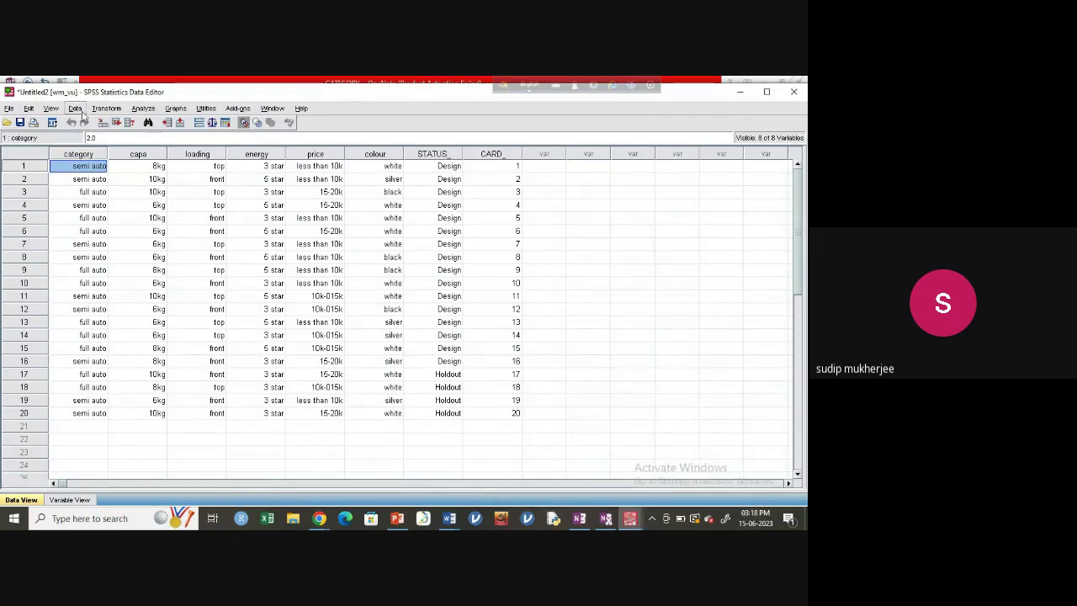
# Try to display the orthogonal design with CARD_ as the factor and the output formatted as profiles for subjects.
pyautogui.click(52, 109)
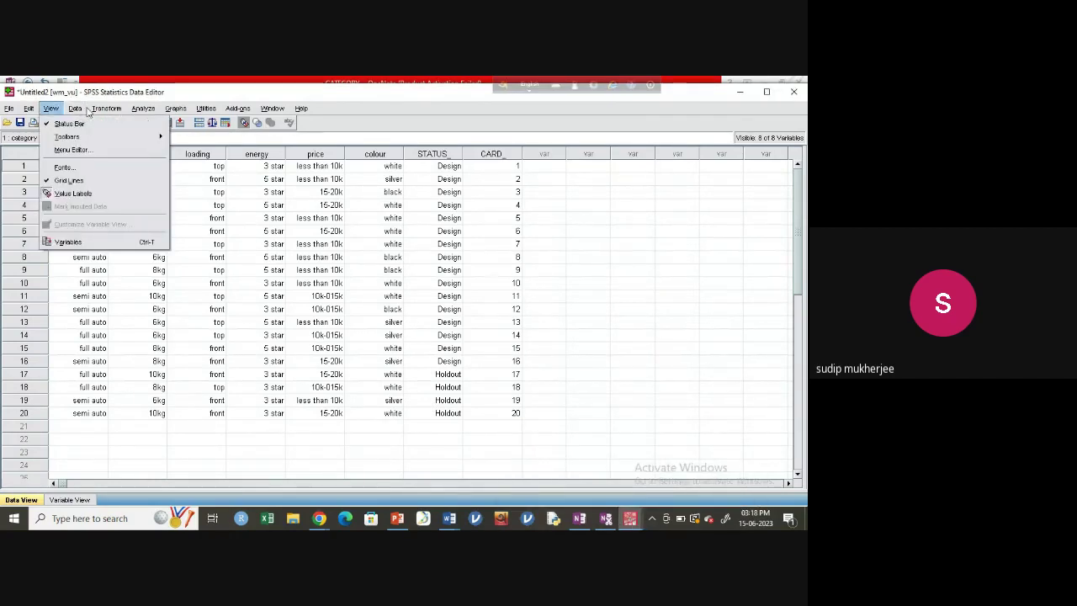
pyautogui.click(75, 108)
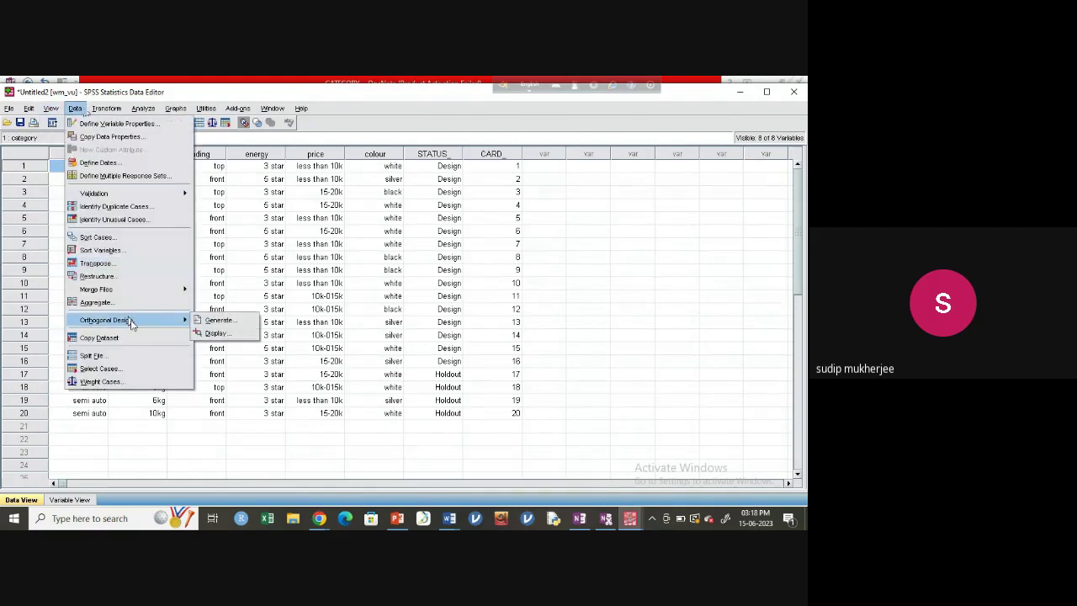
pyautogui.click(221, 335)
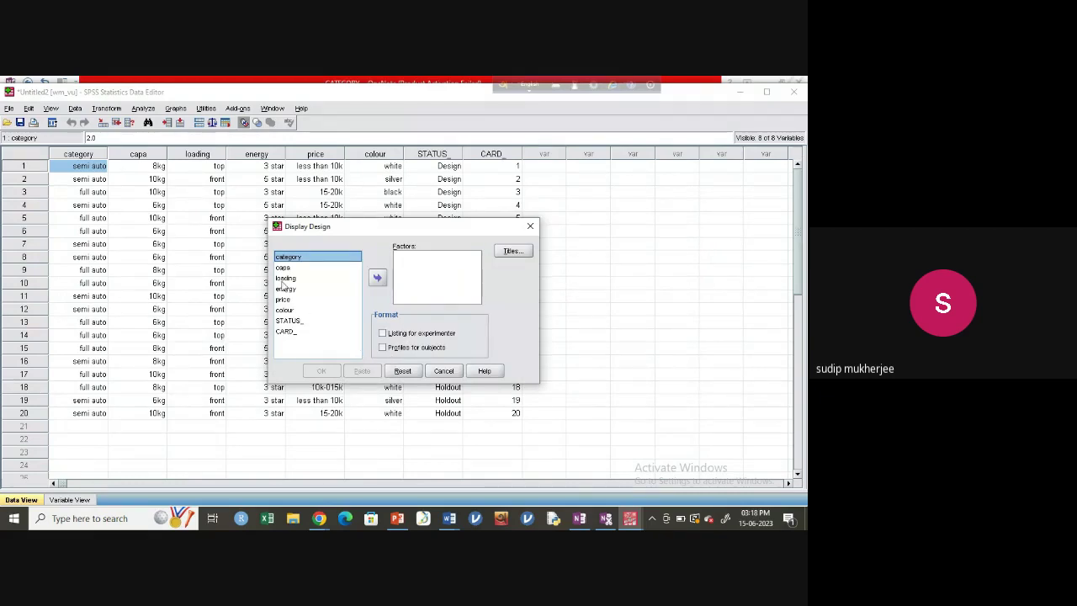
pyautogui.click(291, 331)
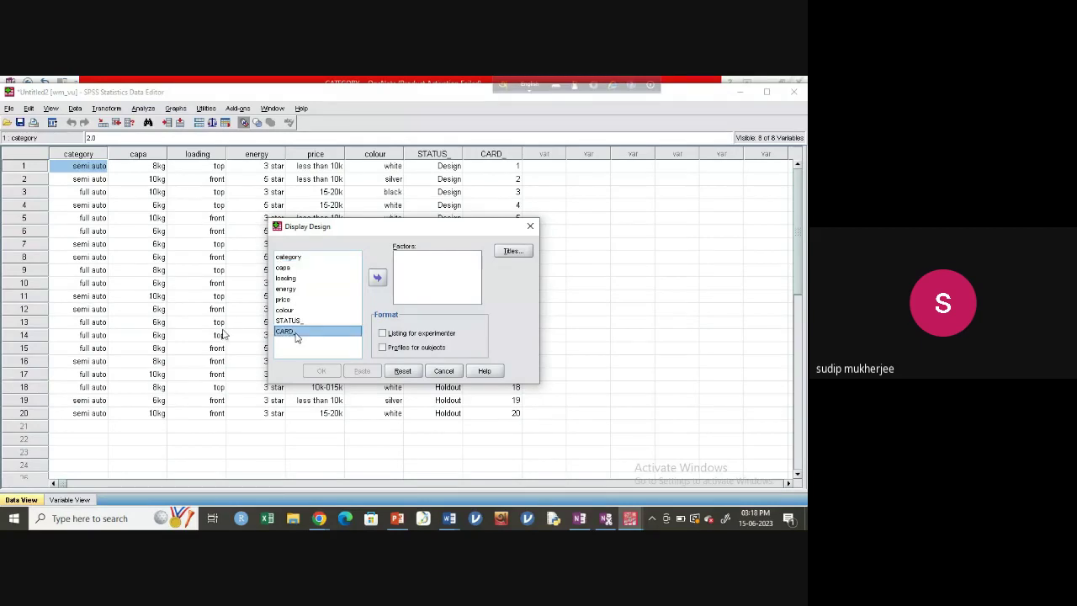
pyautogui.click(378, 278)
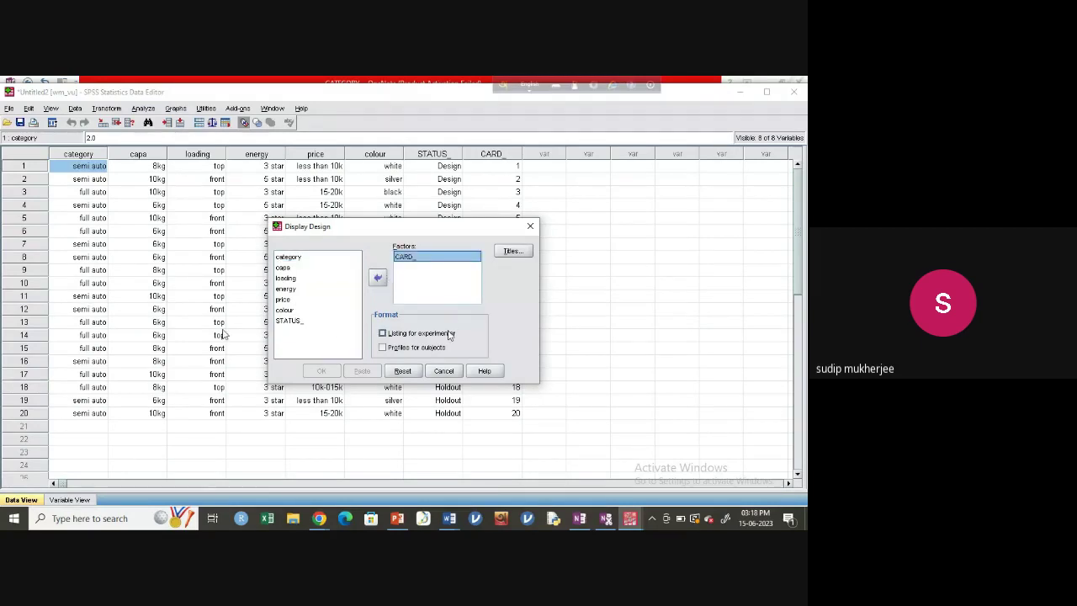
pyautogui.click(382, 347)
pyautogui.click(317, 372)
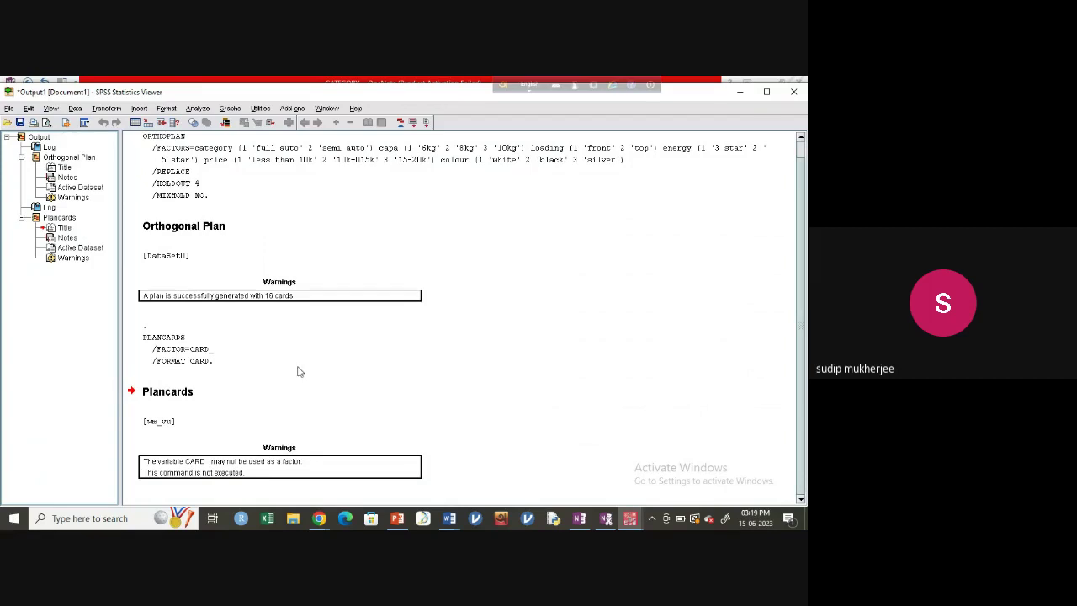
# Add category, capa, loading, energy, price and colour to the display design factors and run the display.
pyautogui.click(75, 108)
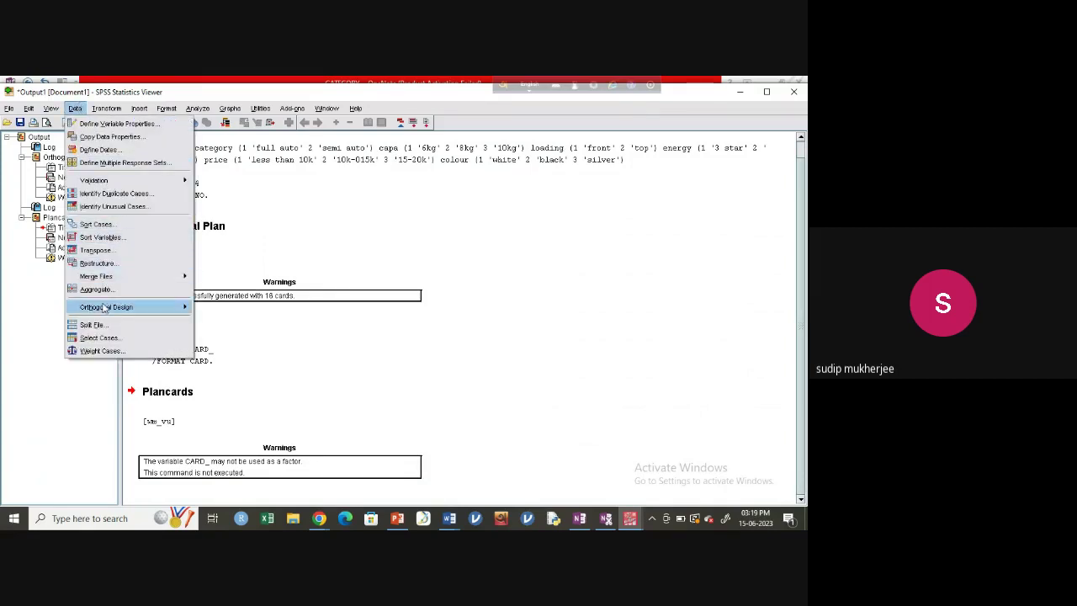
pyautogui.moveTo(104, 308)
pyautogui.click(232, 320)
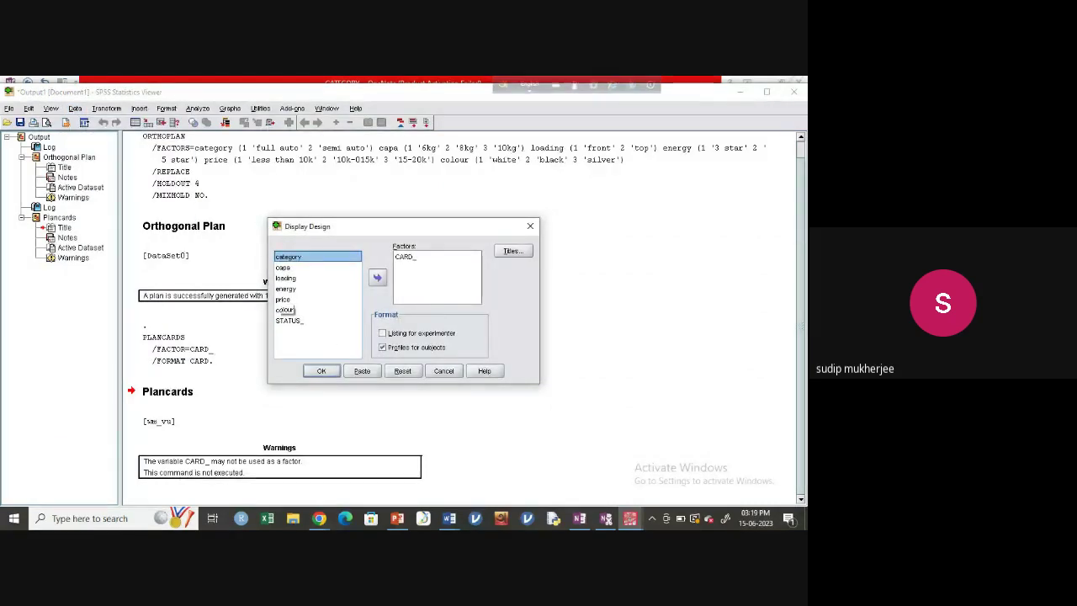
pyautogui.keyDown('shift'); pyautogui.click(284, 309); pyautogui.keyUp('shift')
pyautogui.click(377, 277)
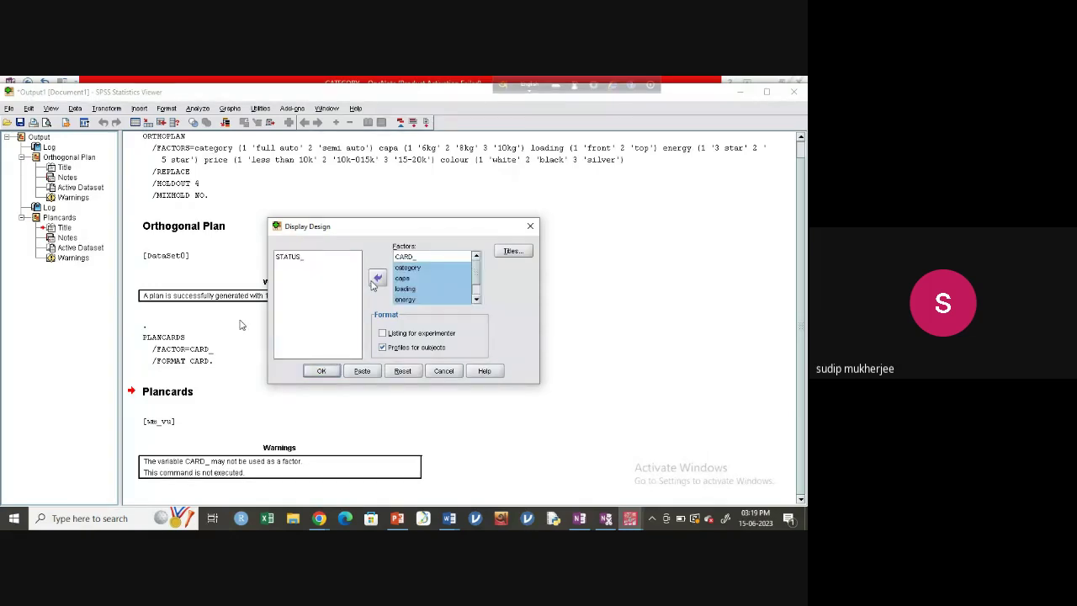
pyautogui.click(324, 371)
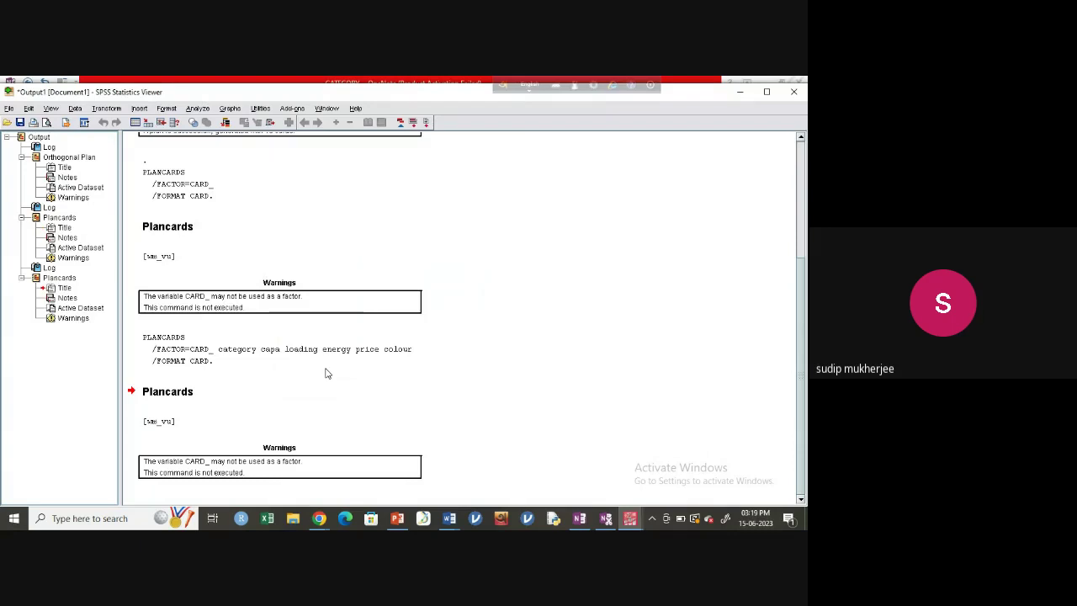
# Remove CARD_ from the display design factors and generate the product profile cards.
pyautogui.click(83, 110)
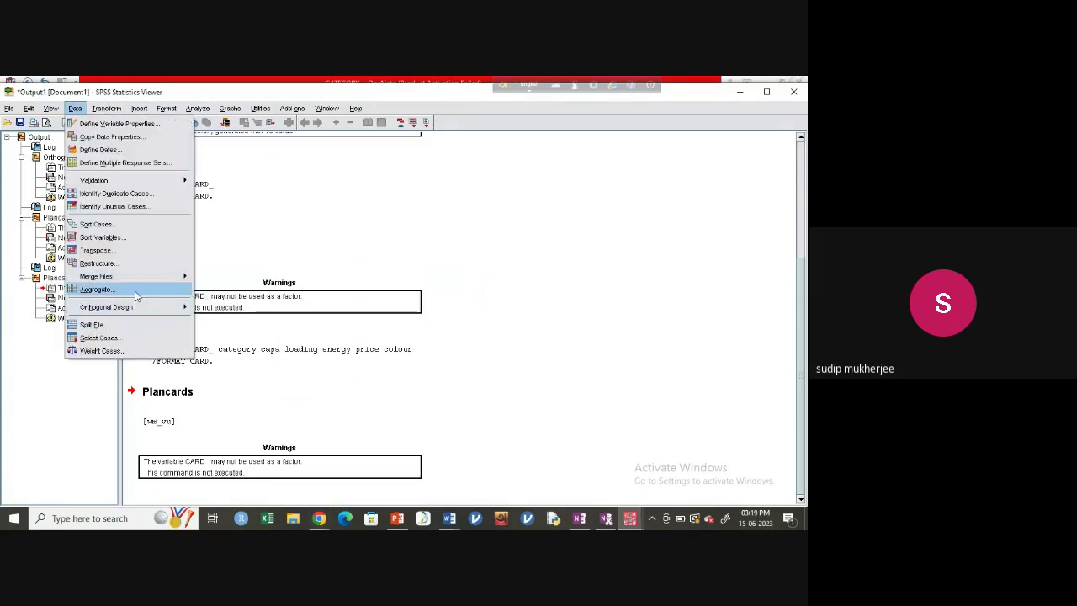
pyautogui.moveTo(175, 308)
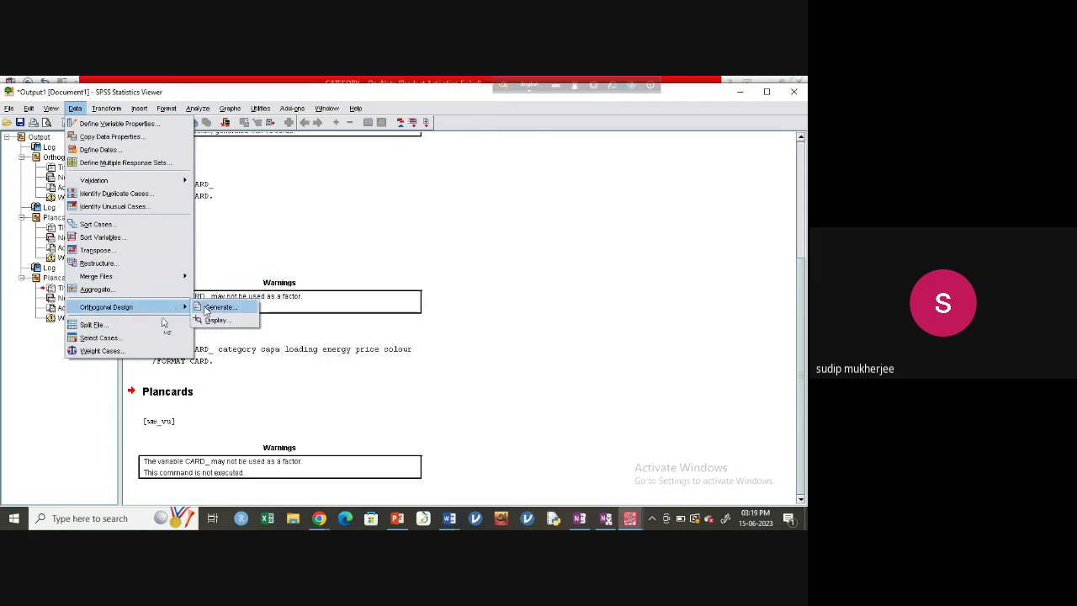
pyautogui.click(202, 320)
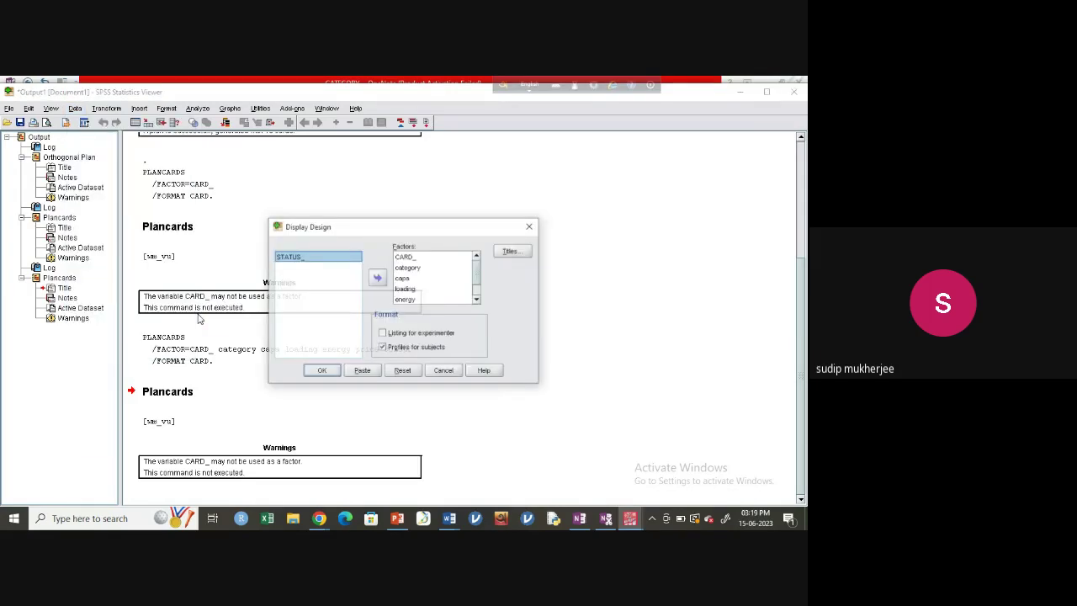
pyautogui.click(406, 256)
pyautogui.click(377, 278)
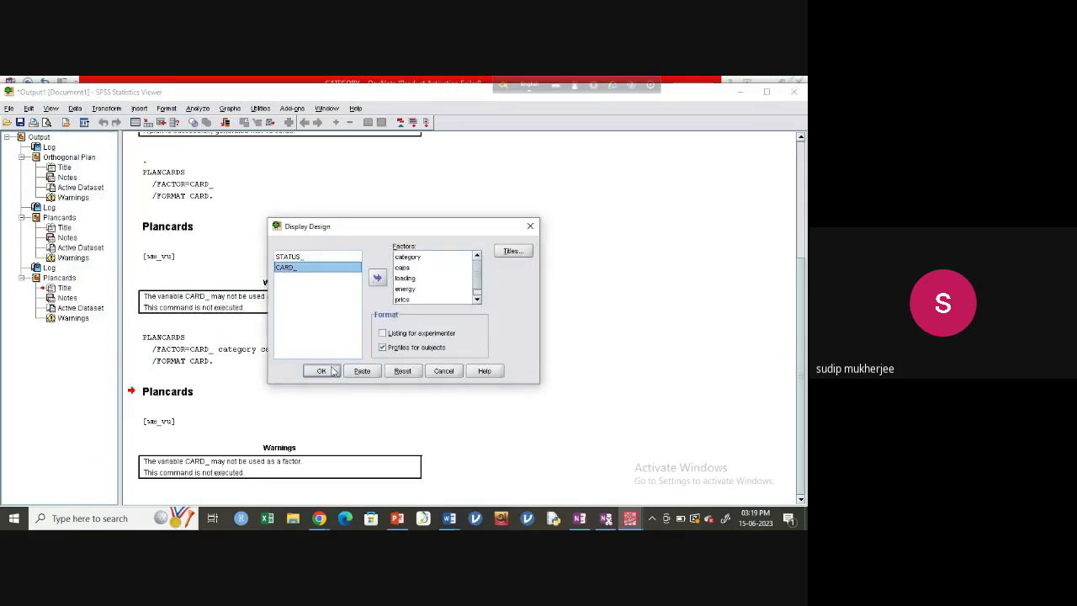
pyautogui.click(333, 371)
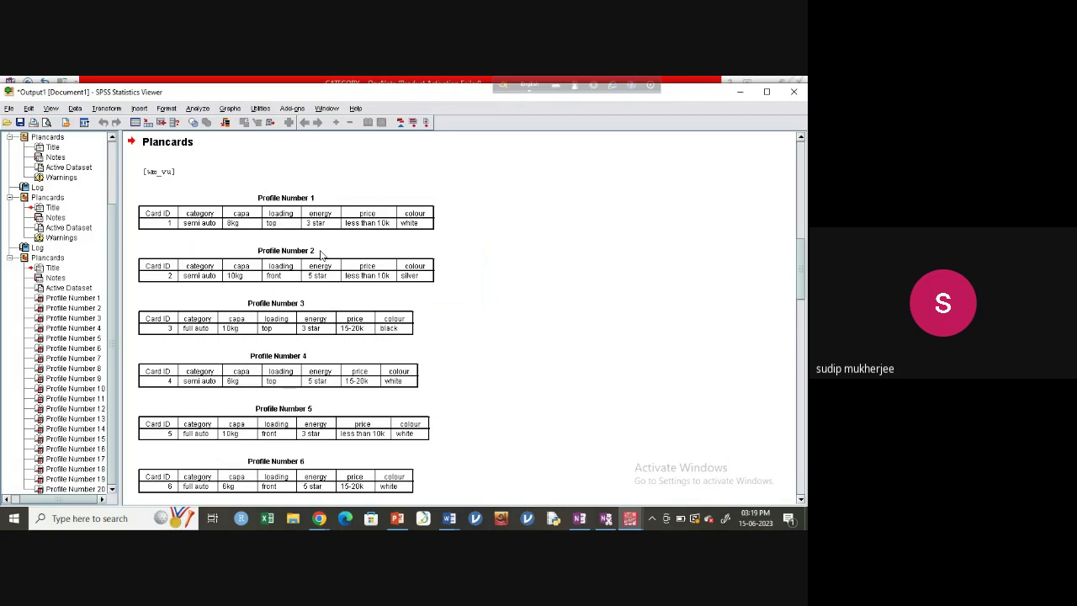
# Examine the attribute levels on the generated profile cards, from the first profile through the last.
pyautogui.scroll(-5, 328, 199)
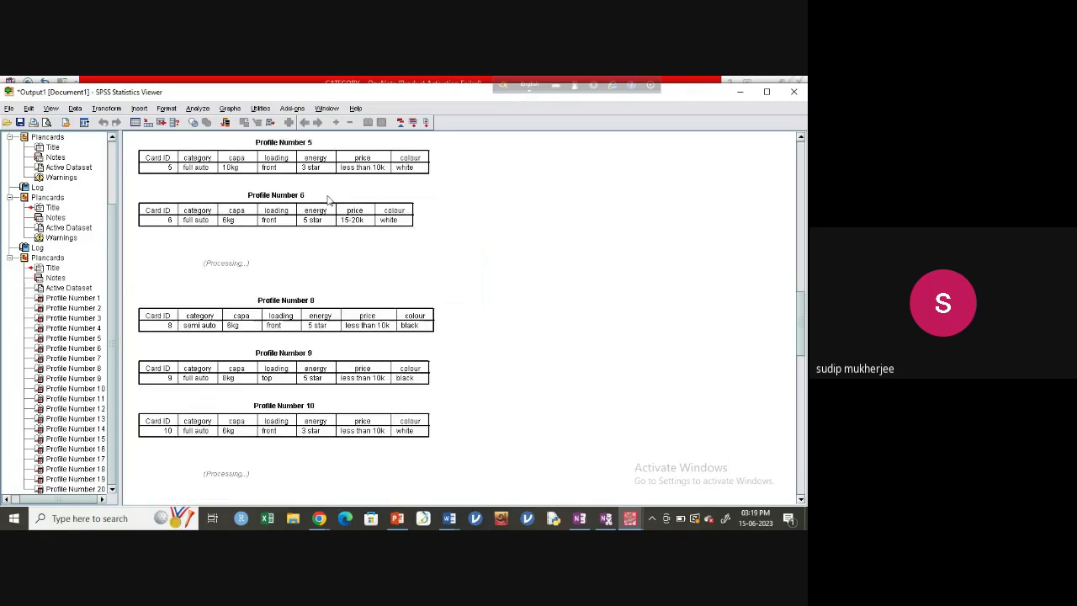
pyautogui.scroll(-9, 328, 199)
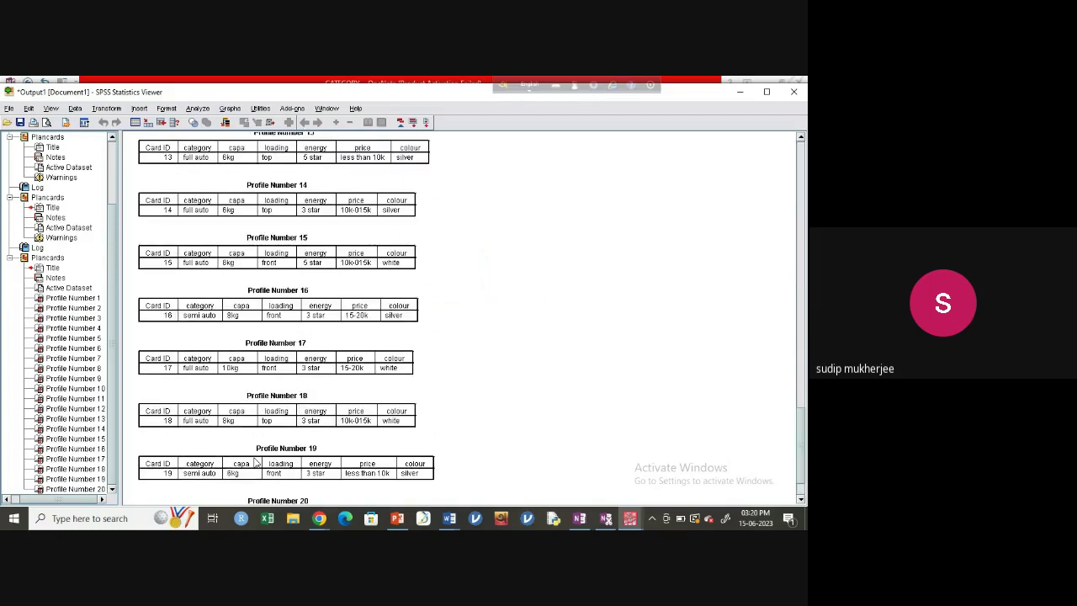
pyautogui.scroll(3, 255, 461)
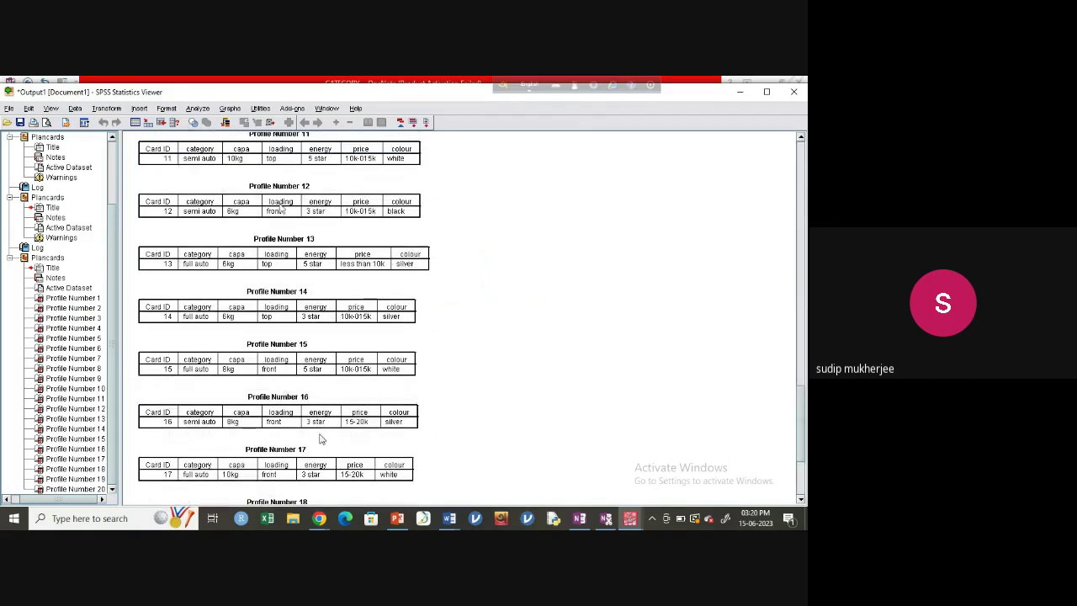
pyautogui.scroll(-1, 321, 388)
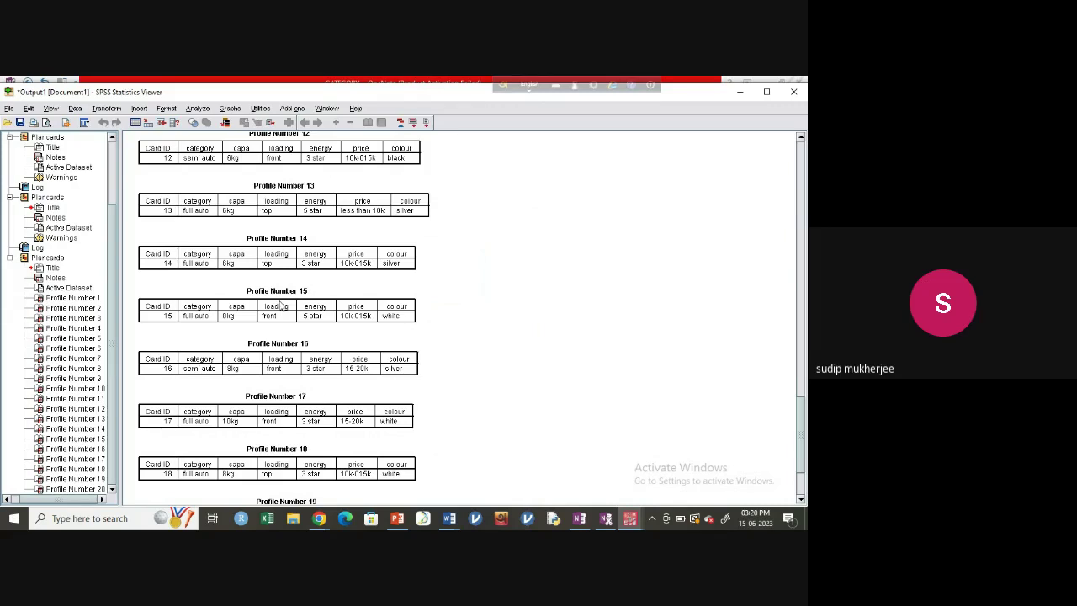
pyautogui.scroll(5, 280, 305)
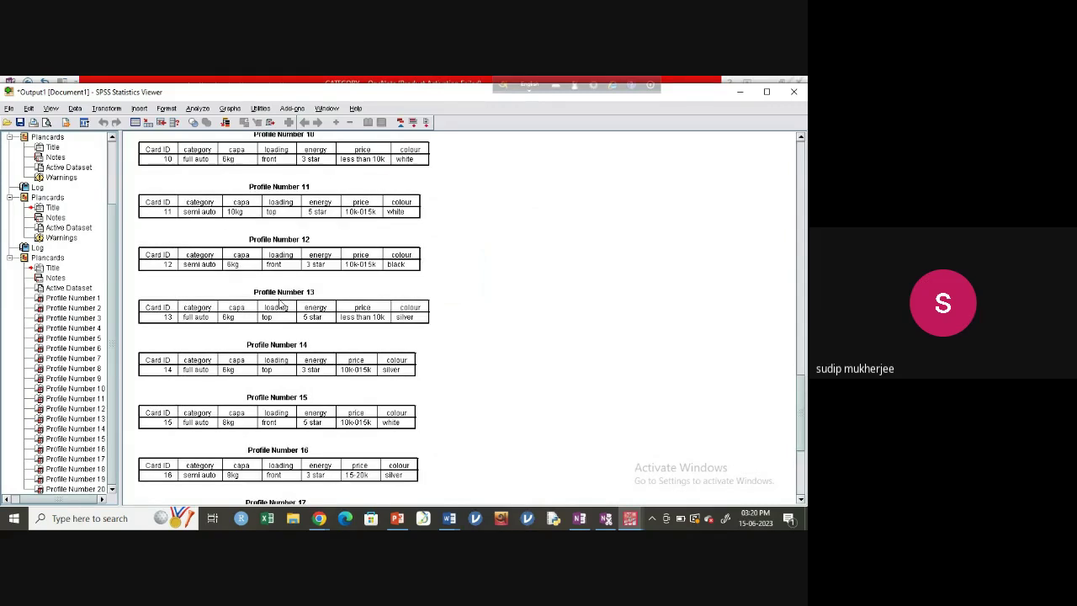
pyautogui.scroll(4, 281, 306)
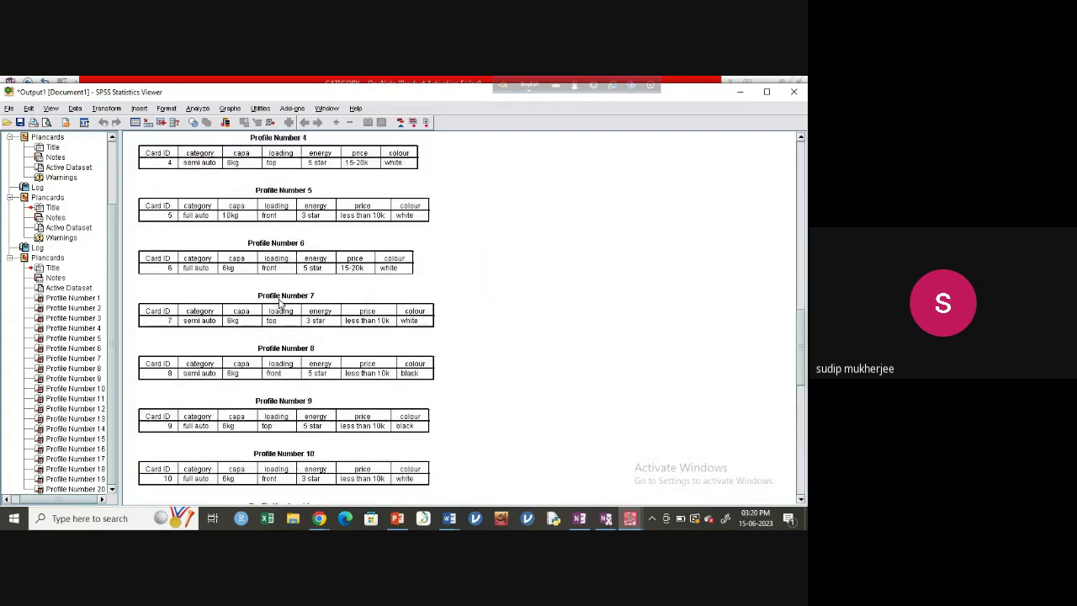
pyautogui.scroll(5, 280, 306)
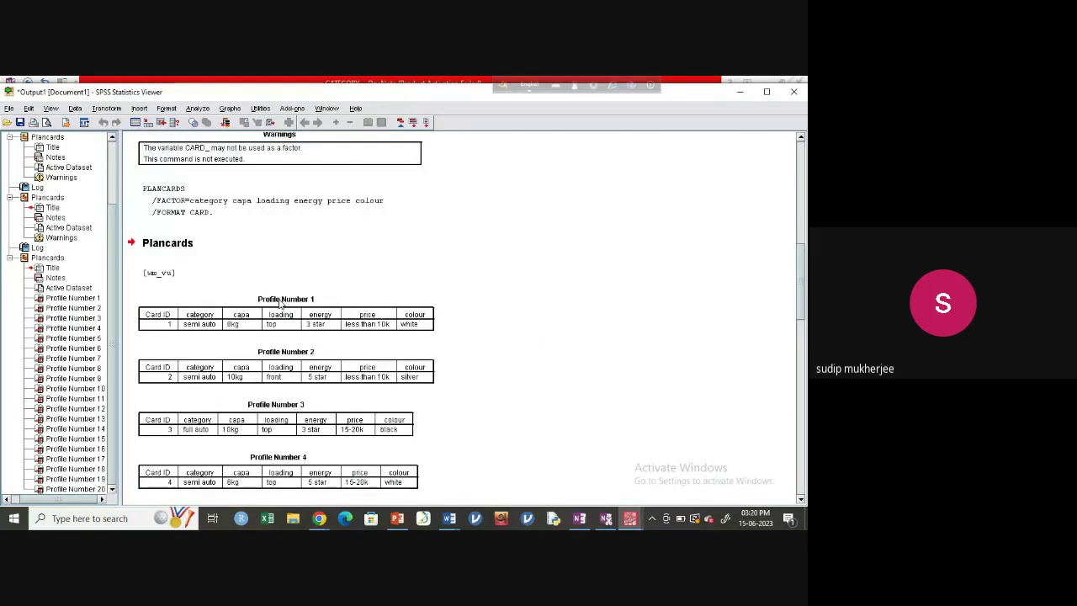
pyautogui.scroll(-2, 280, 305)
pyautogui.scroll(-1, 280, 305)
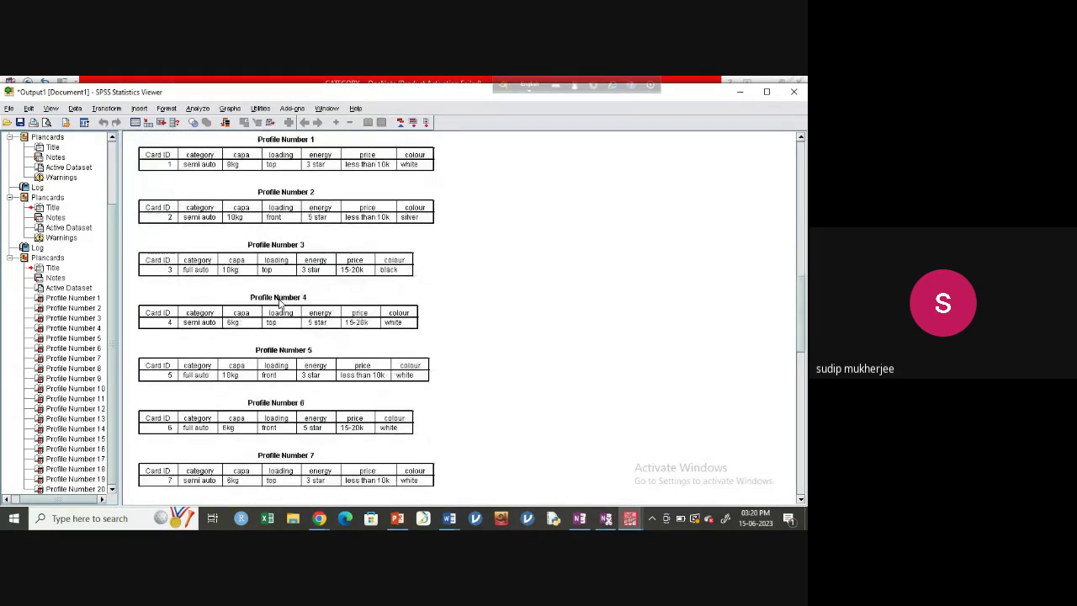
pyautogui.scroll(1, 280, 305)
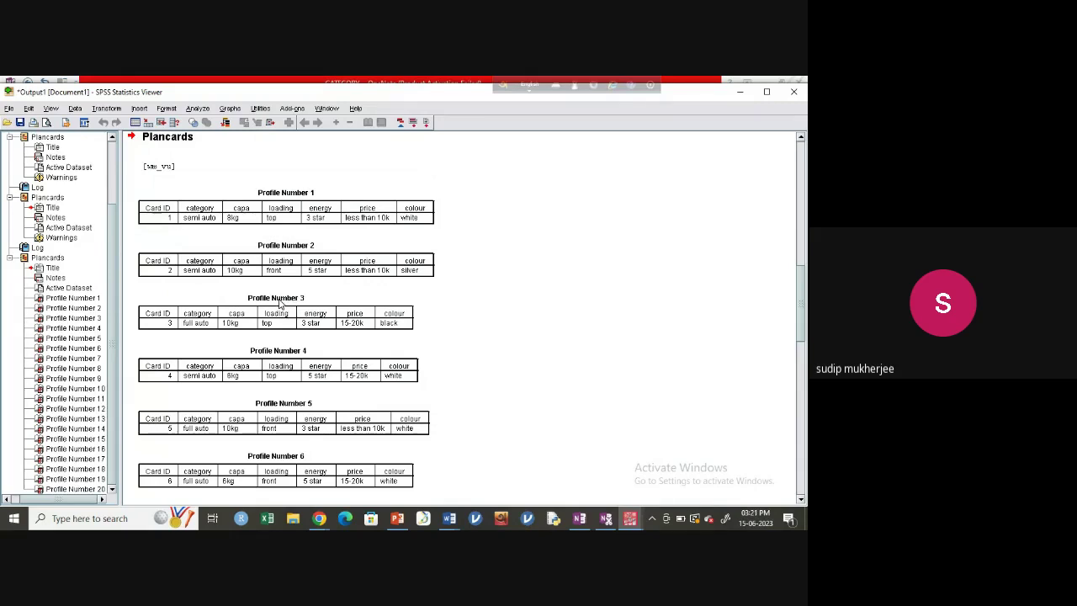
pyautogui.scroll(-12, 280, 305)
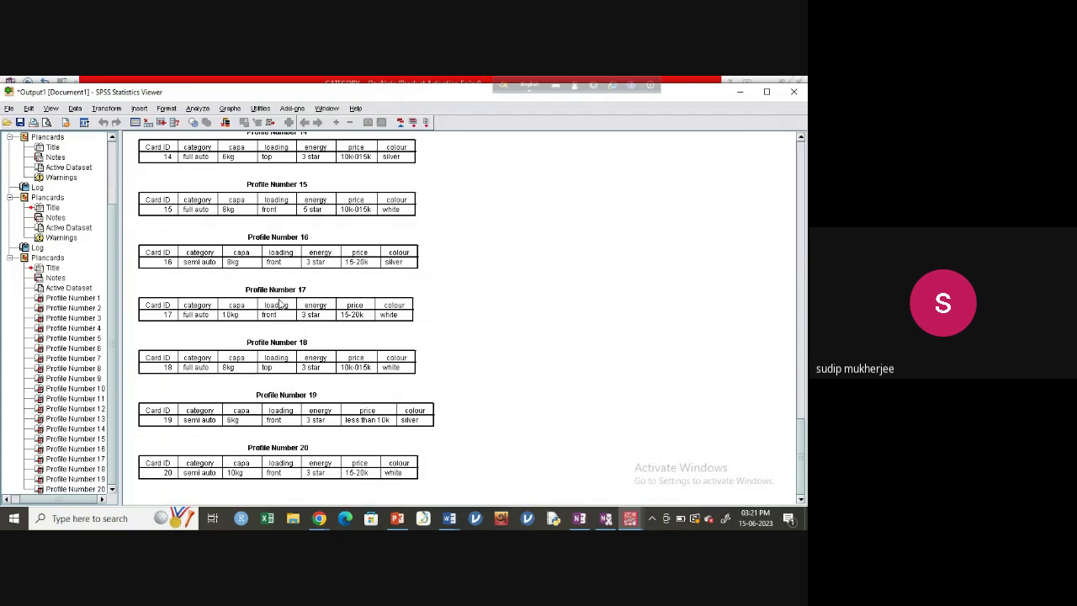
# Review the design and holdout rows in the wm_vu dataset and the matching profile cards in the output.
pyautogui.click(631, 517)
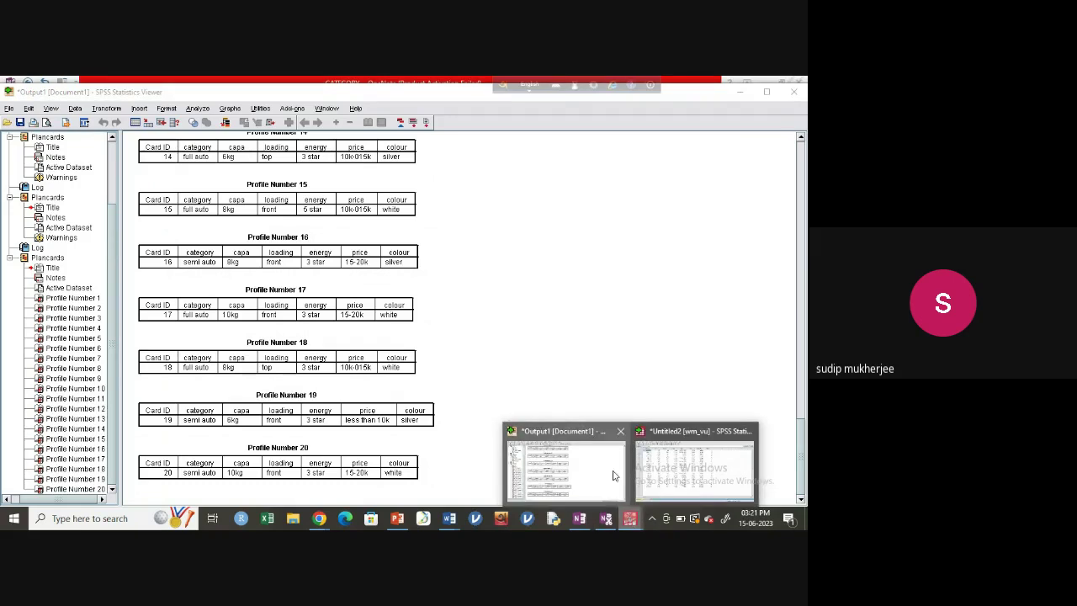
pyautogui.click(651, 488)
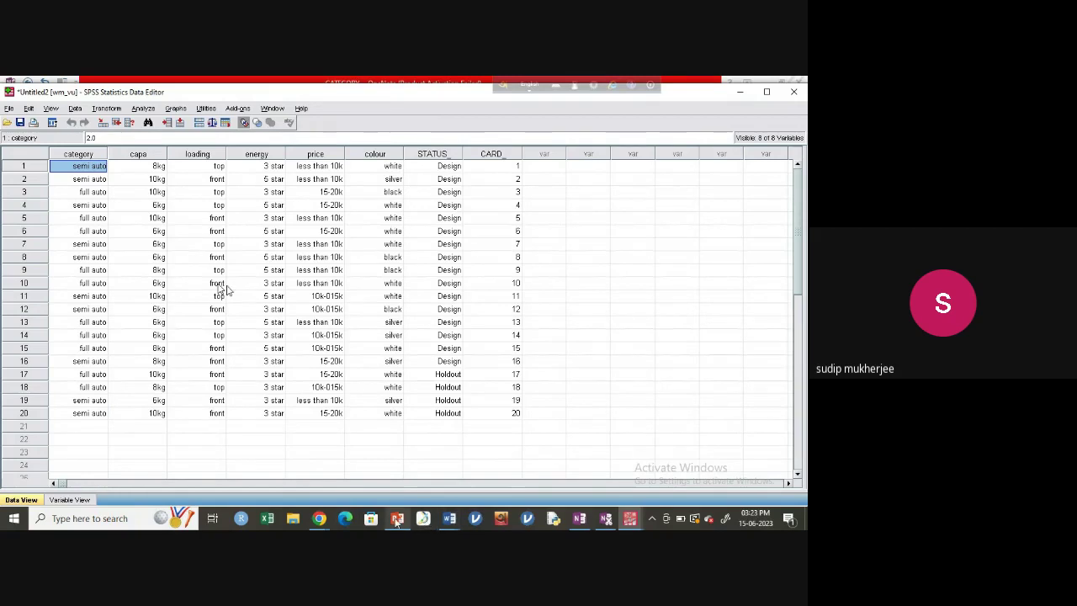
pyautogui.click(631, 519)
pyautogui.click(598, 469)
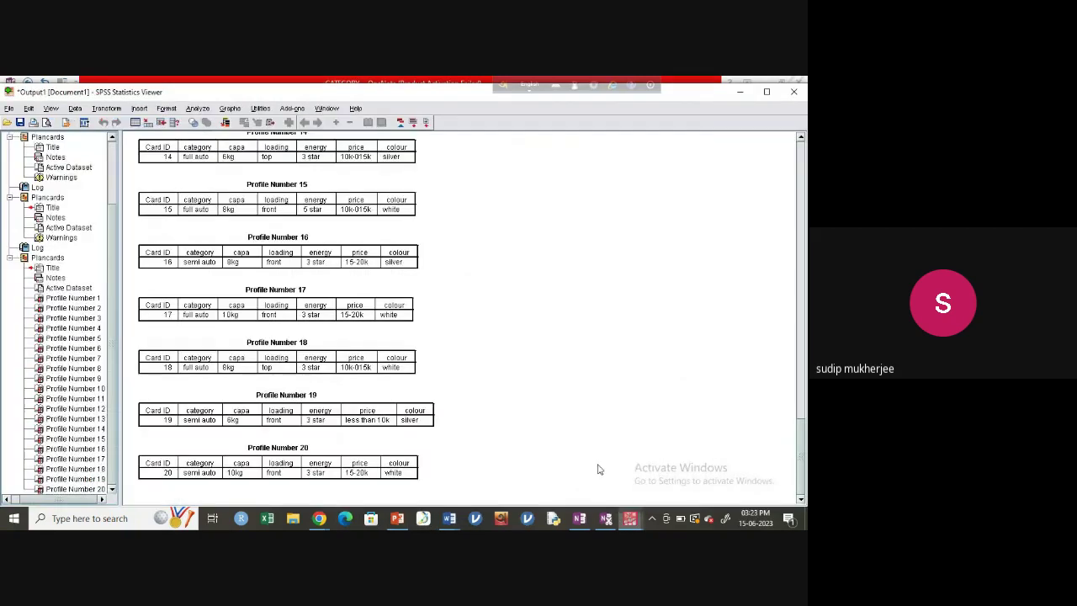
pyautogui.scroll(1, 256, 288)
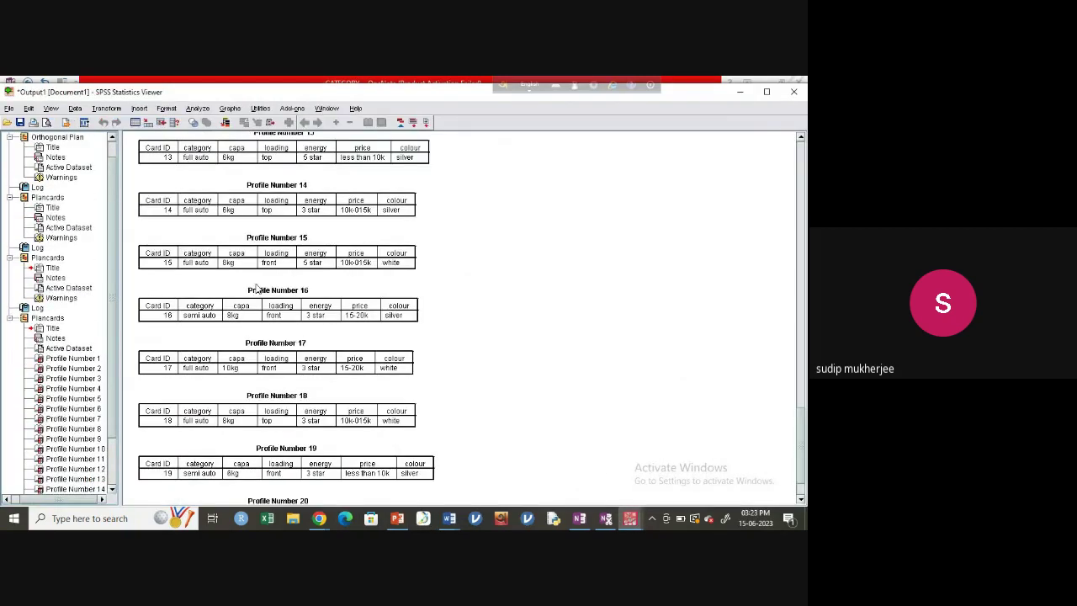
pyautogui.scroll(8, 256, 288)
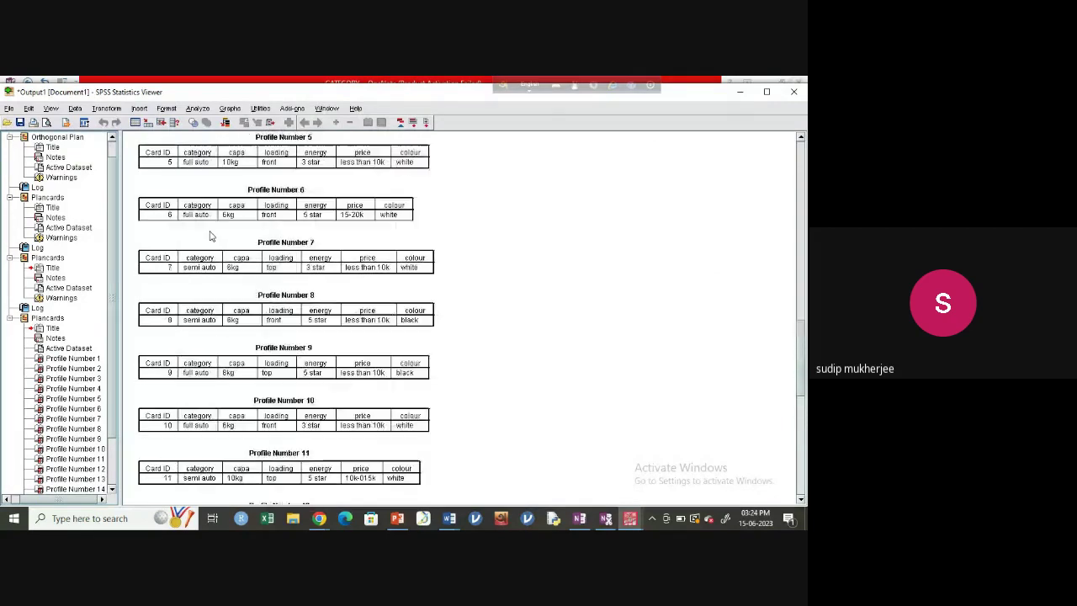
pyautogui.scroll(5, 210, 236)
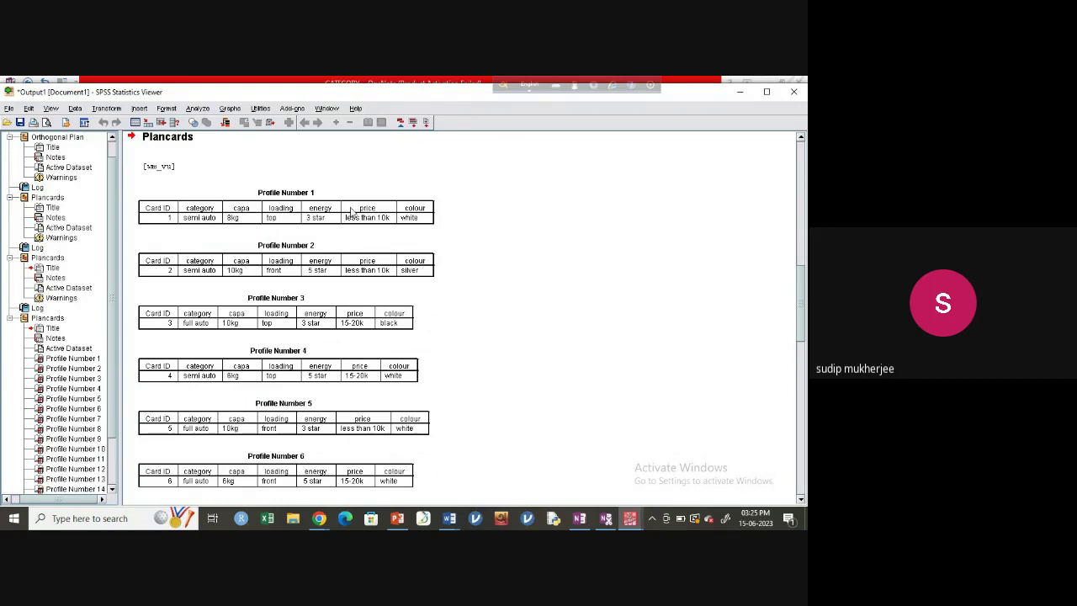
# Leave the output and open the wmplan.sav data file from the exceller folder on drive F.
pyautogui.click(793, 92)
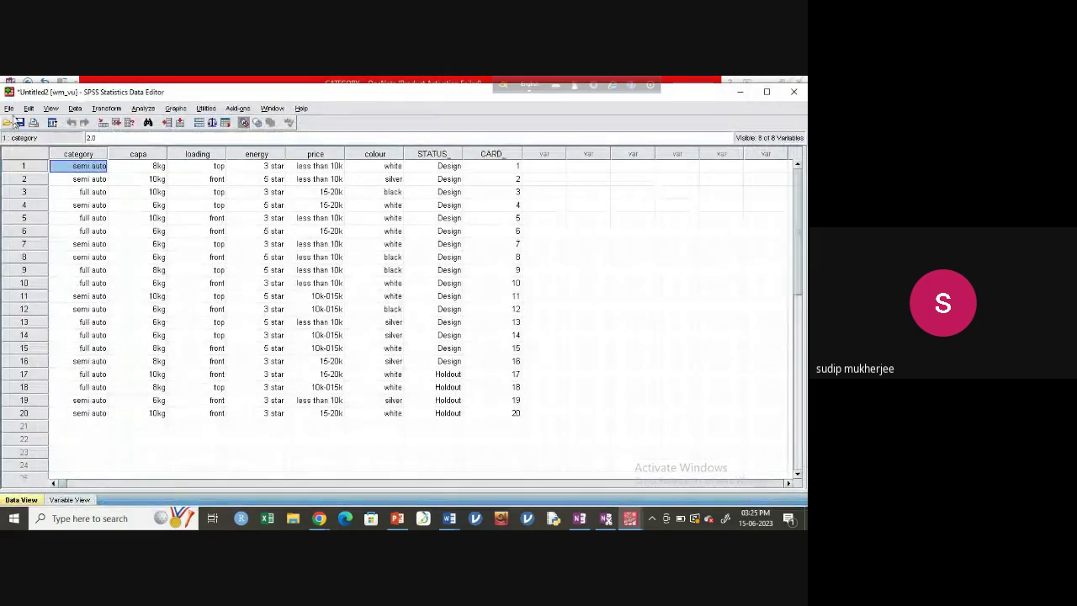
pyautogui.click(8, 108)
pyautogui.moveTo(19, 138)
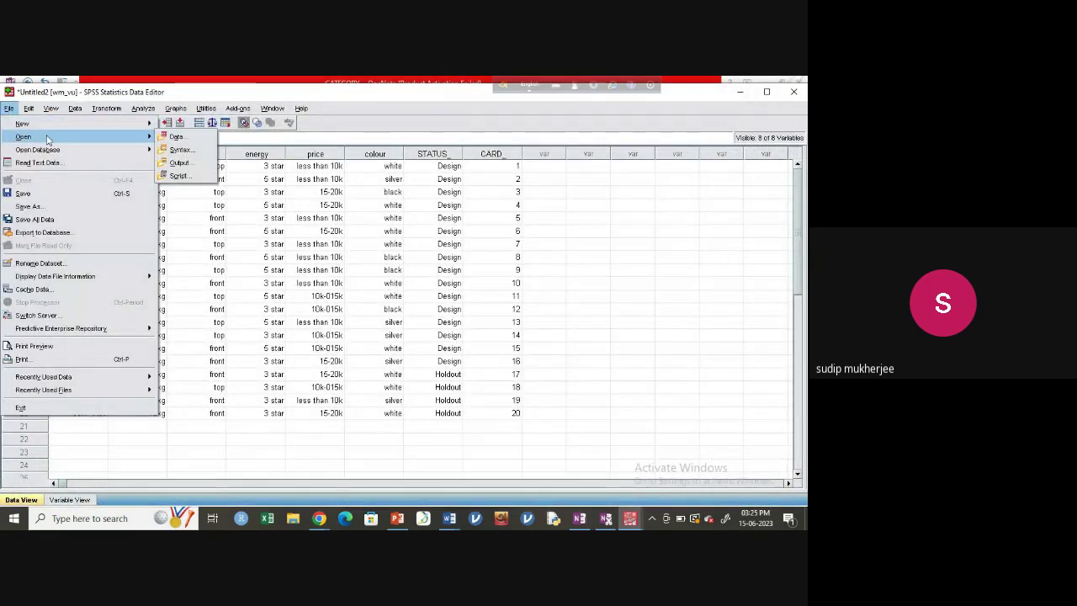
pyautogui.click(188, 137)
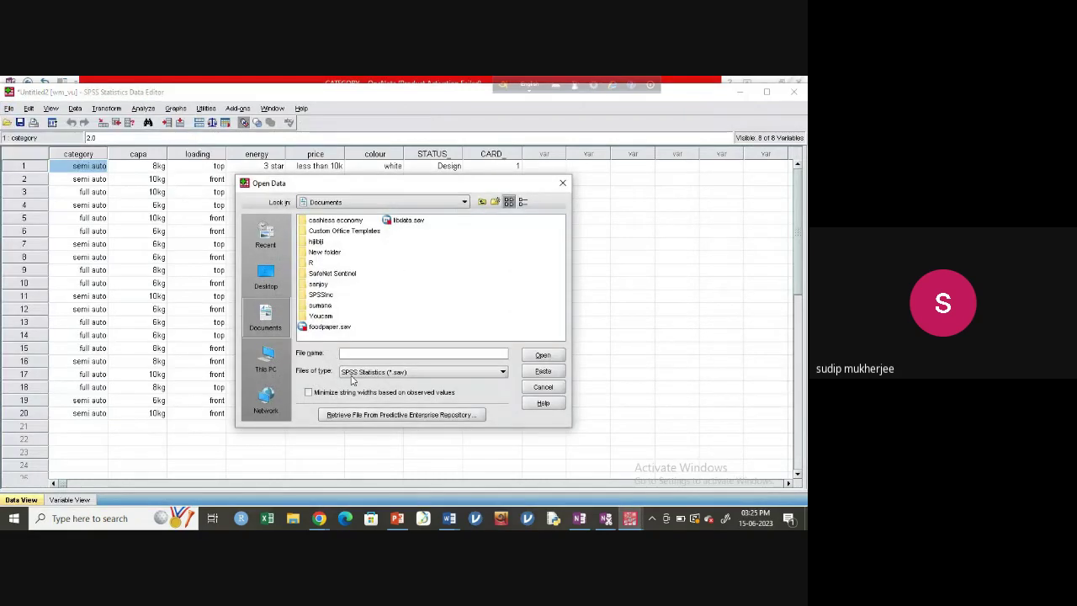
pyautogui.click(283, 362)
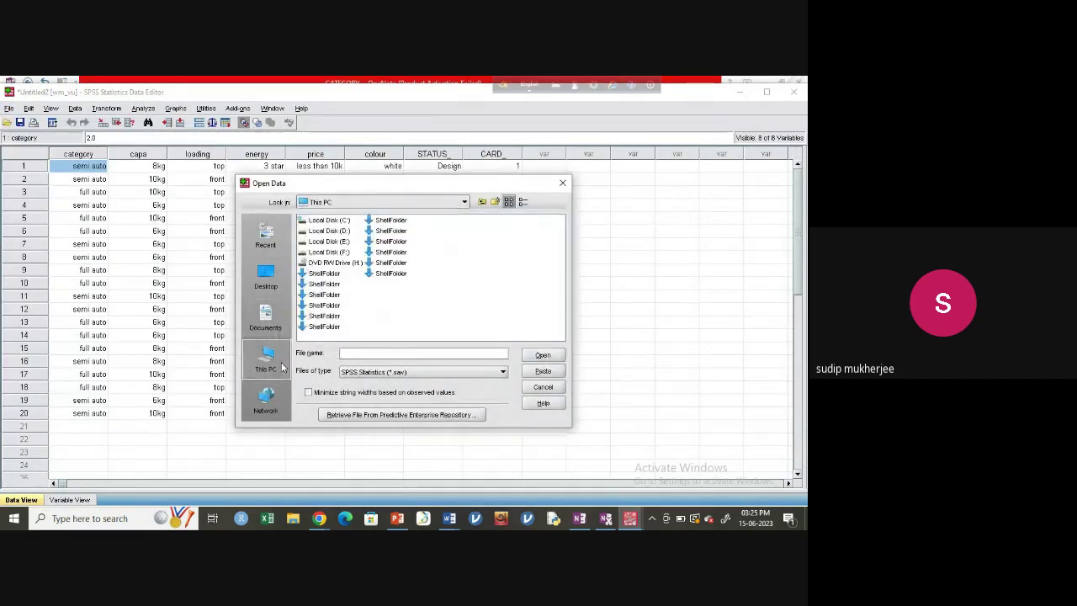
pyautogui.doubleClick(337, 253)
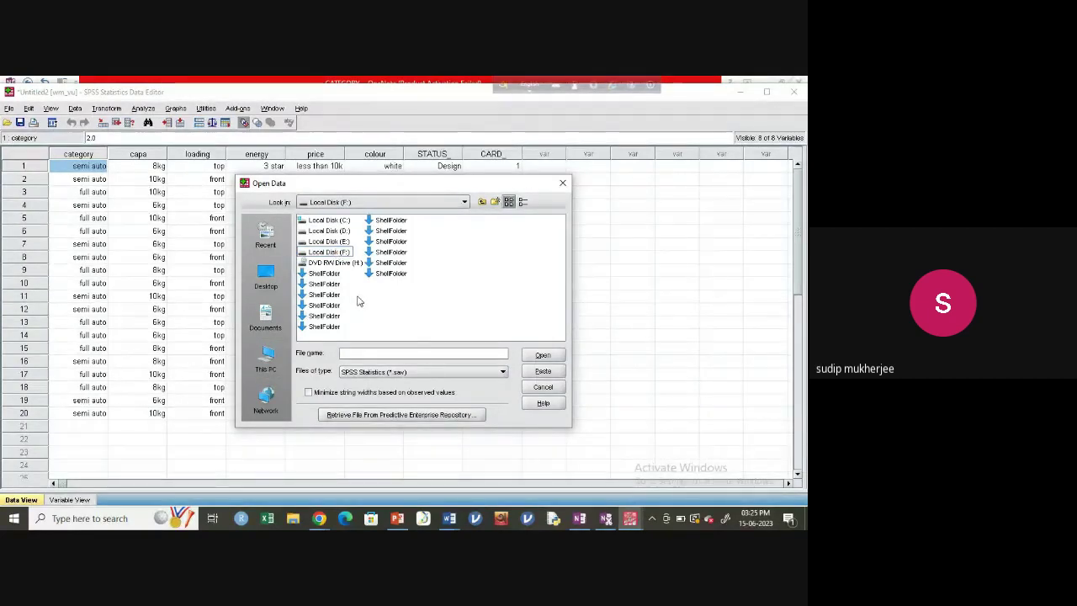
pyautogui.doubleClick(320, 251)
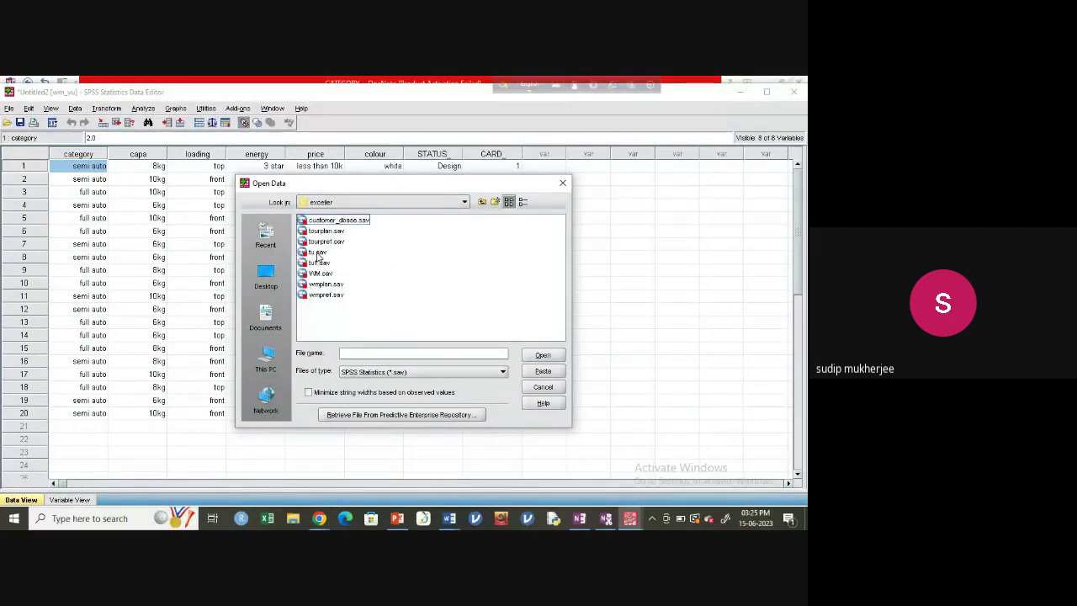
pyautogui.click(313, 286)
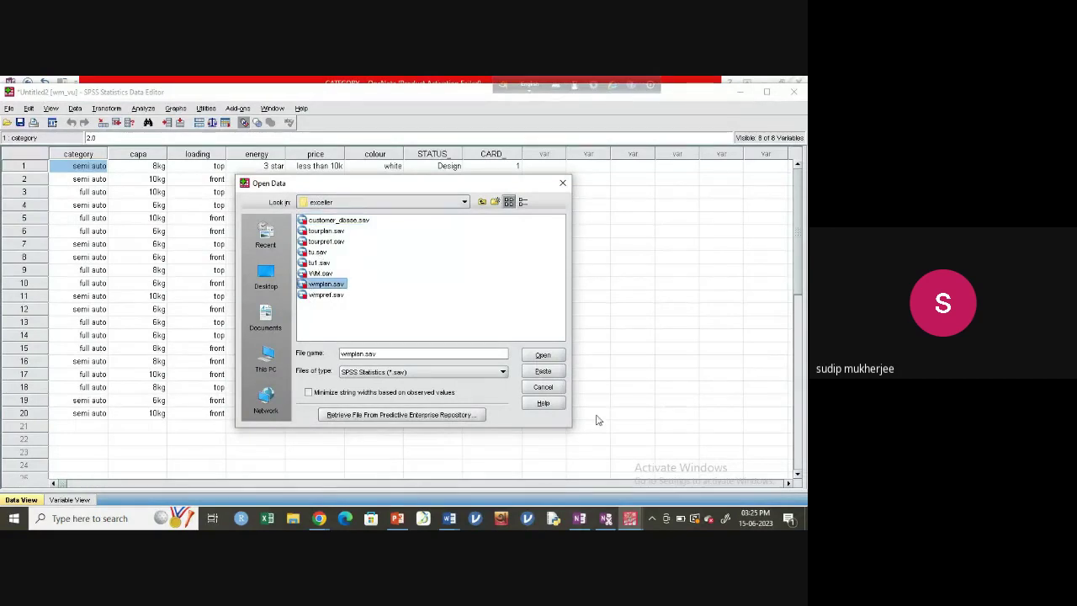
pyautogui.click(542, 355)
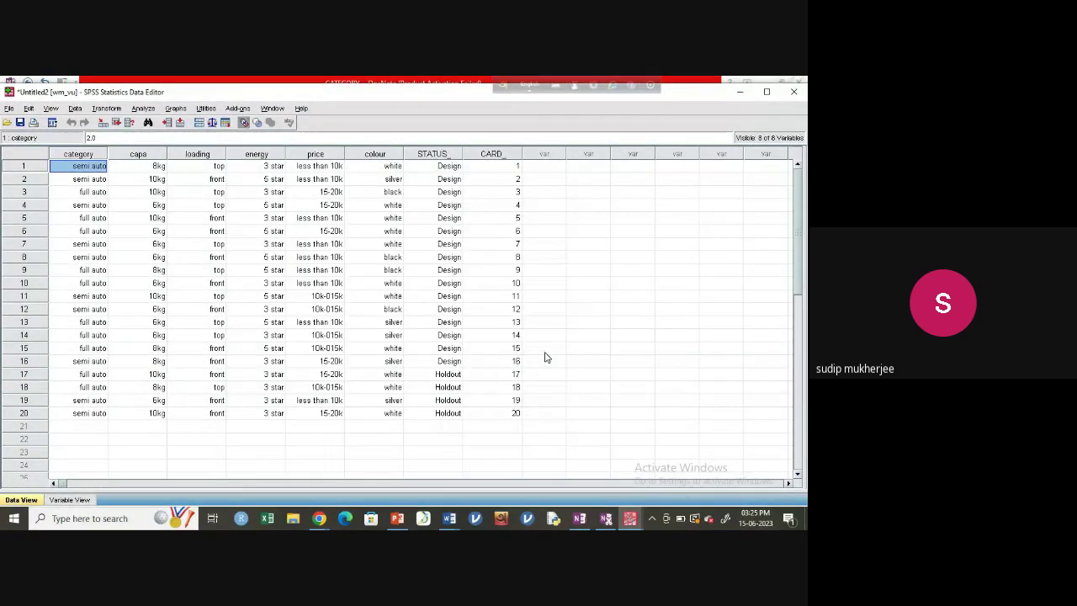
# Open the wmpref.sav data file from the same exceller folder.
pyautogui.click(15, 102)
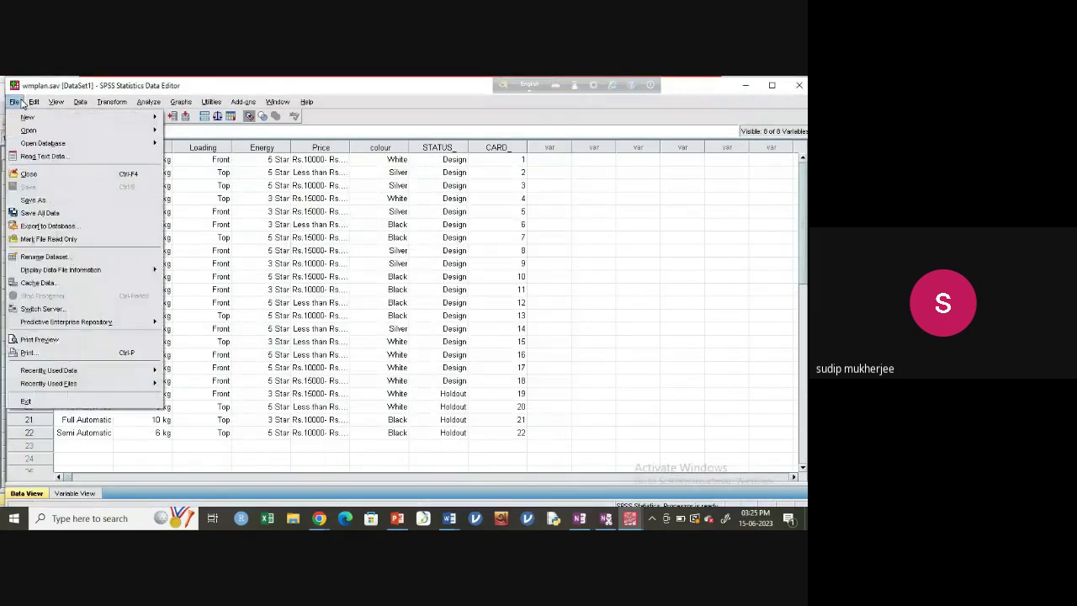
pyautogui.moveTo(28, 132)
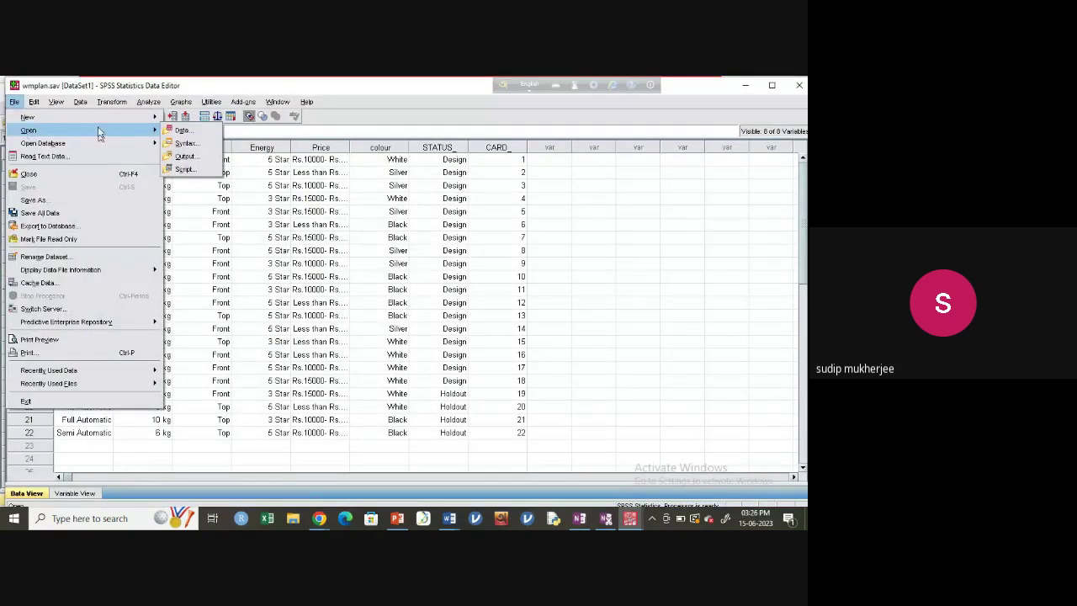
pyautogui.click(181, 131)
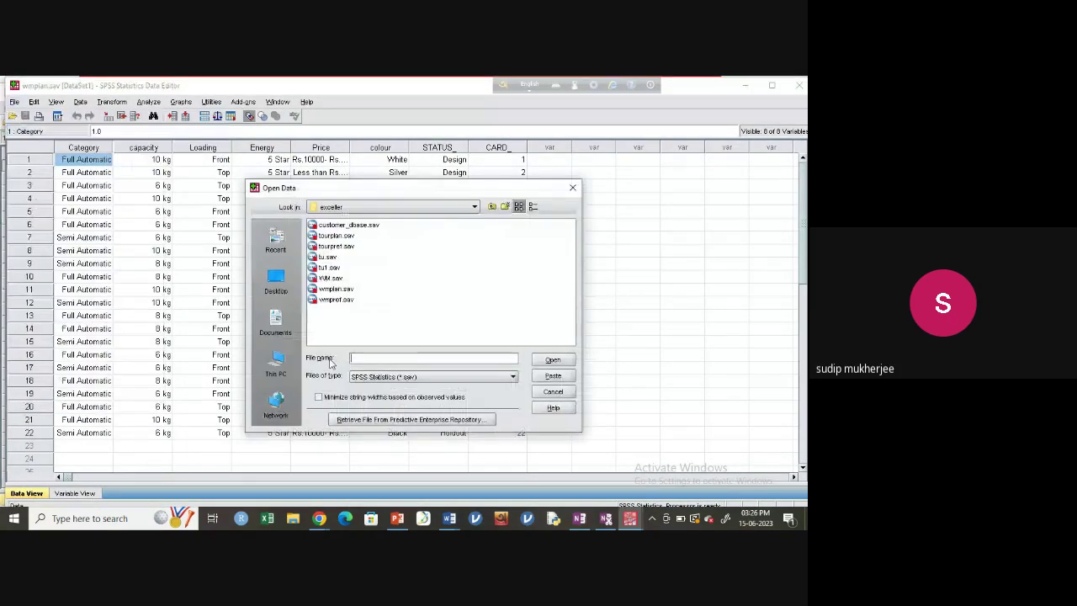
pyautogui.click(337, 301)
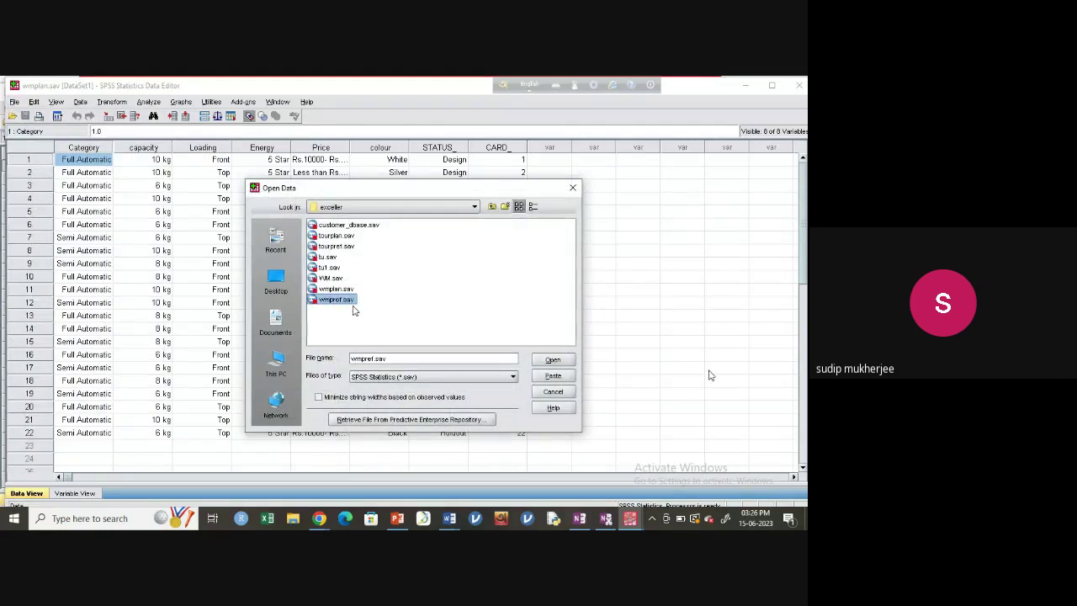
pyautogui.click(551, 361)
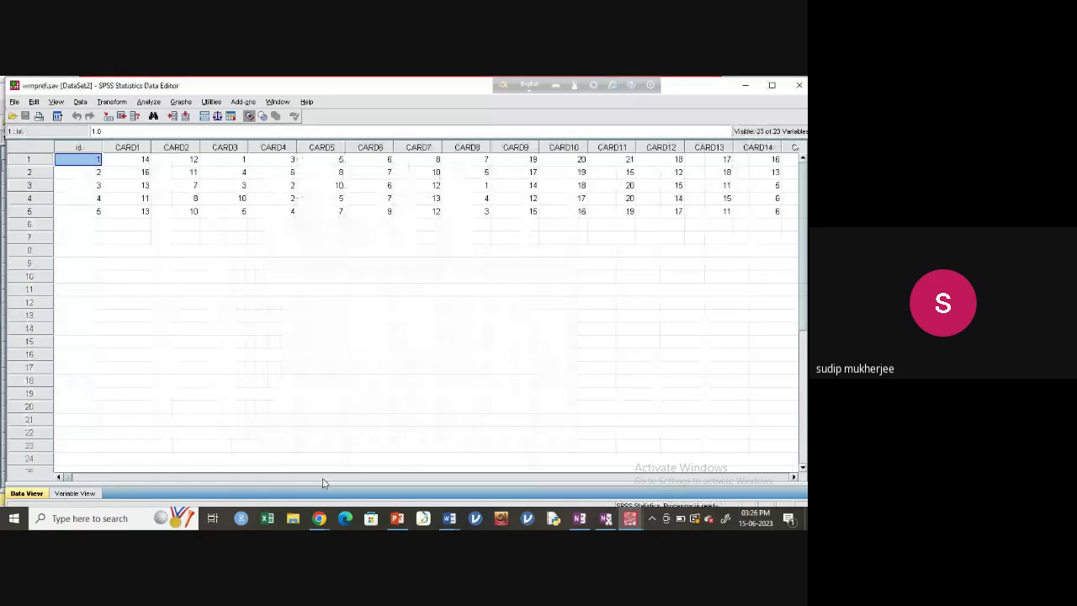
# Compare the card profiles in the wmplan dataset with the respondents' card rankings in the wmpref dataset.
pyautogui.click(630, 518)
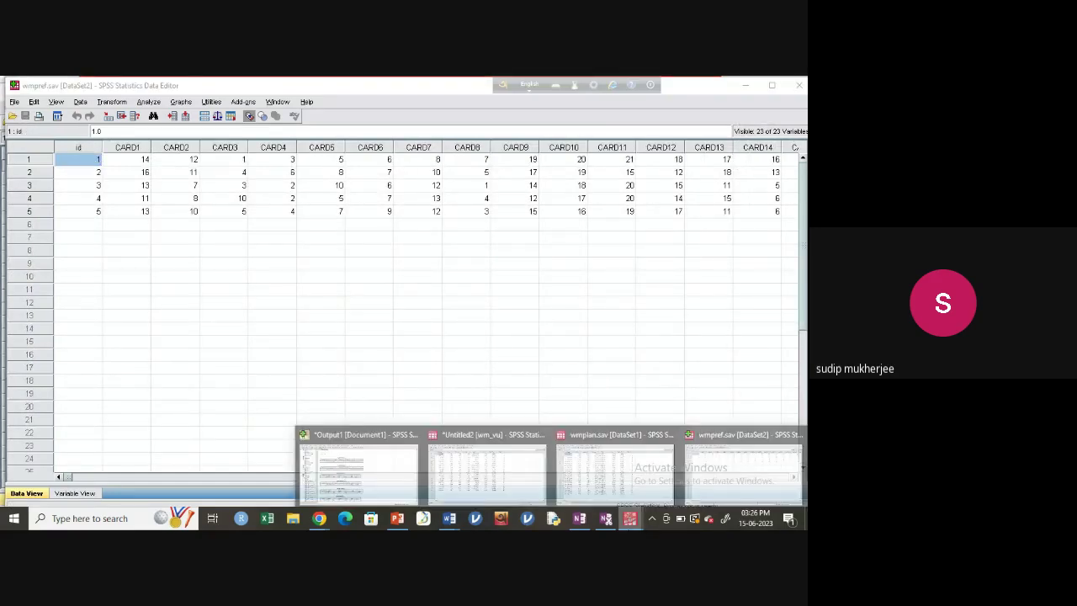
pyautogui.click(615, 488)
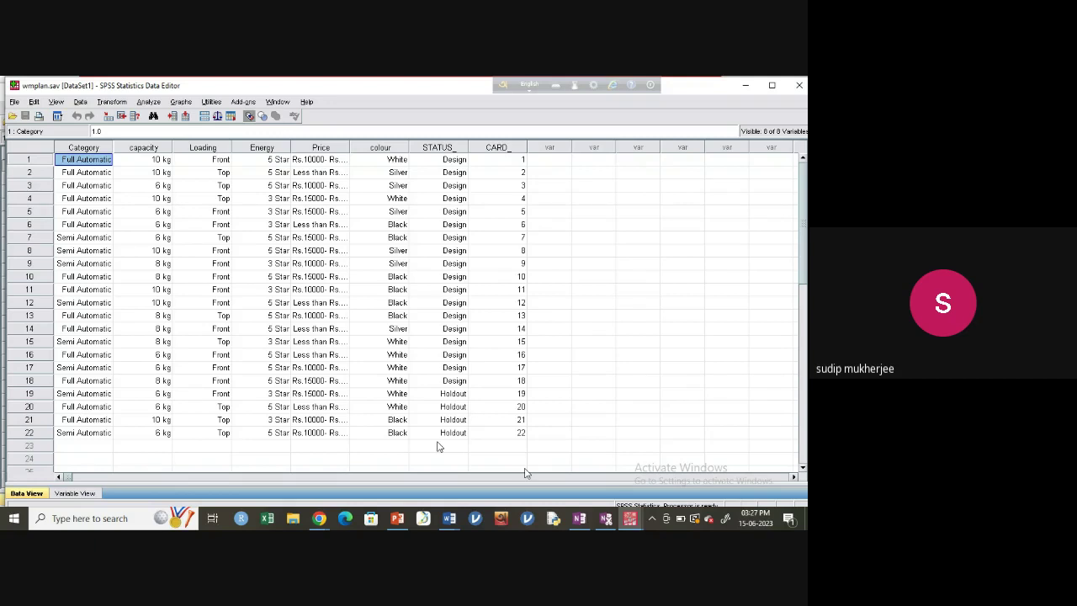
pyautogui.click(630, 518)
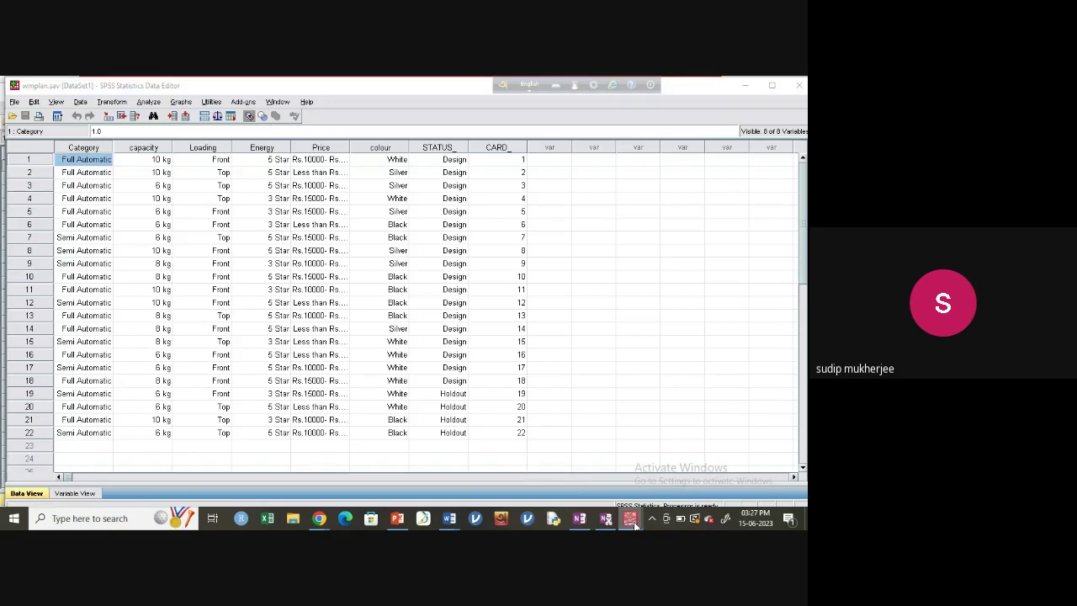
pyautogui.click(743, 477)
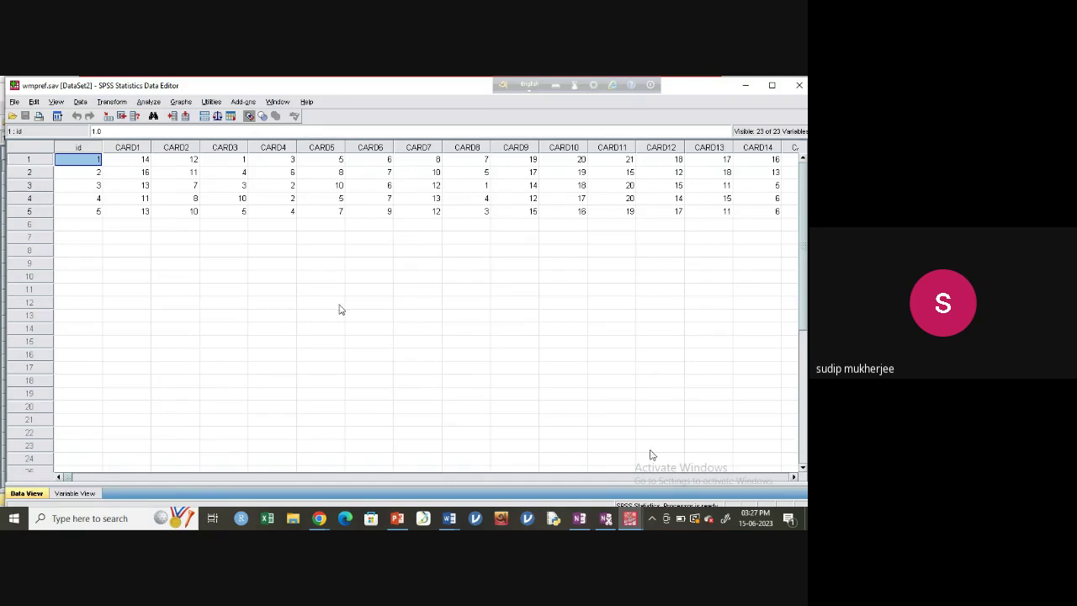
pyautogui.click(627, 516)
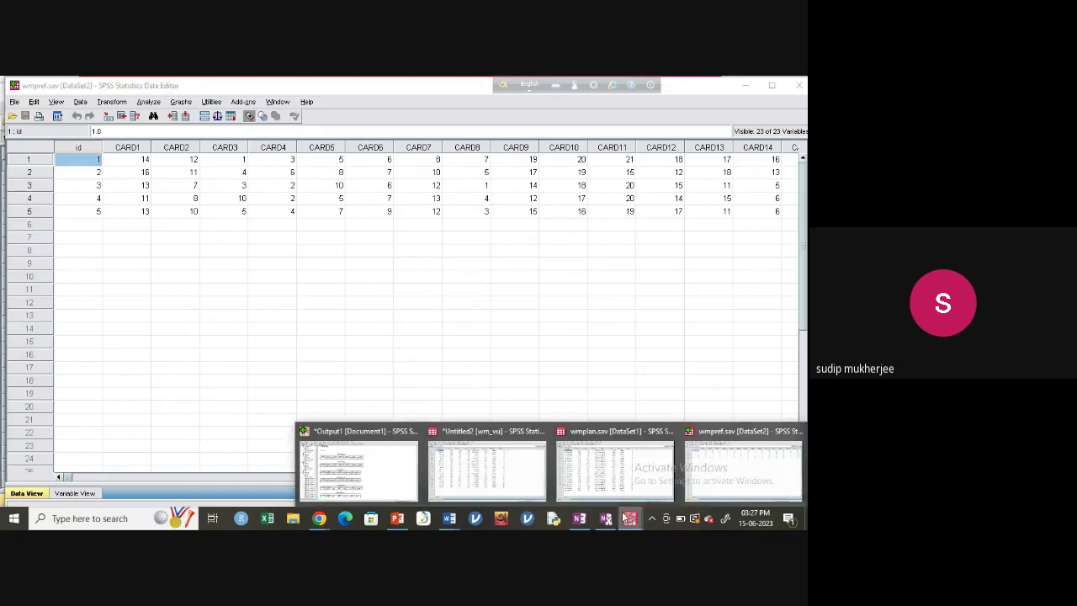
pyautogui.click(614, 467)
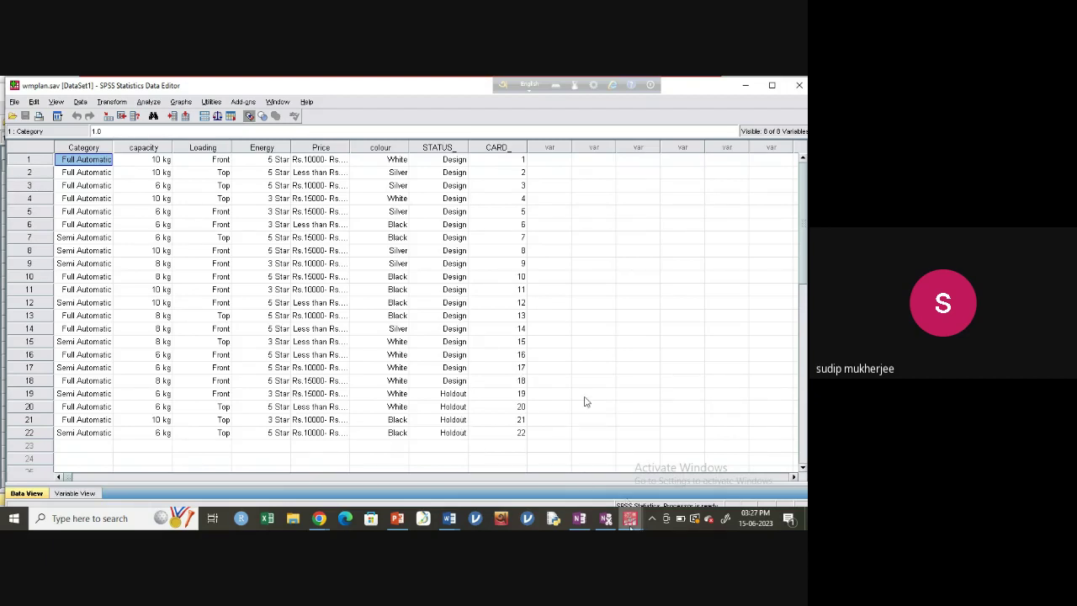
pyautogui.moveTo(630, 518)
pyautogui.click(719, 468)
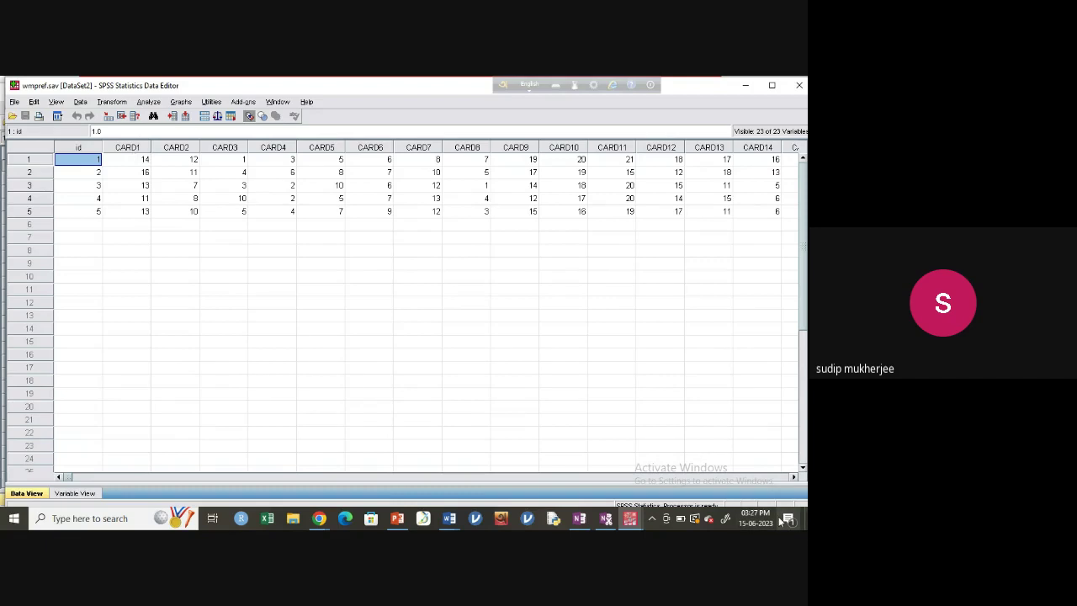
# Examine the respondents' rankings in wmpref across all card columns, from CARD1 to CARD22.
pyautogui.click(795, 477)
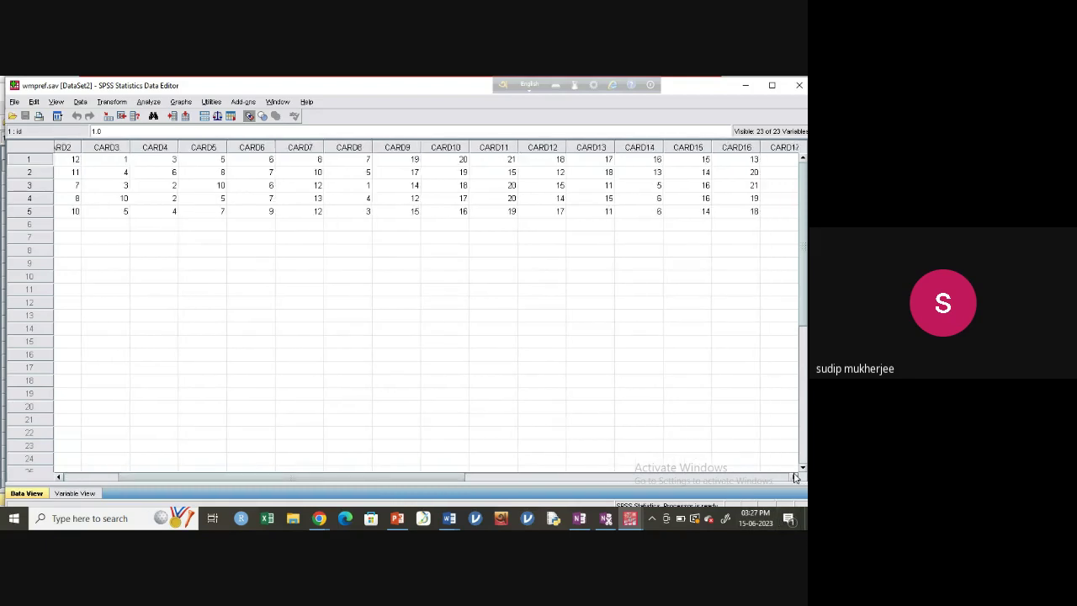
pyautogui.click(796, 478)
pyautogui.click(795, 477)
pyautogui.click(795, 477)
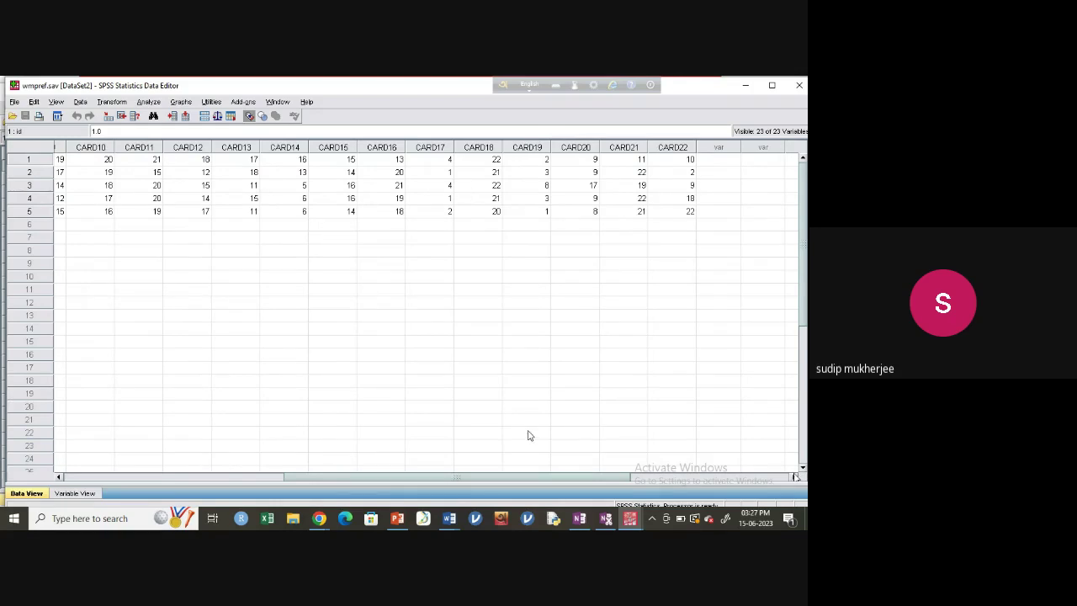
pyautogui.moveTo(609, 483); pyautogui.dragTo(396, 478)
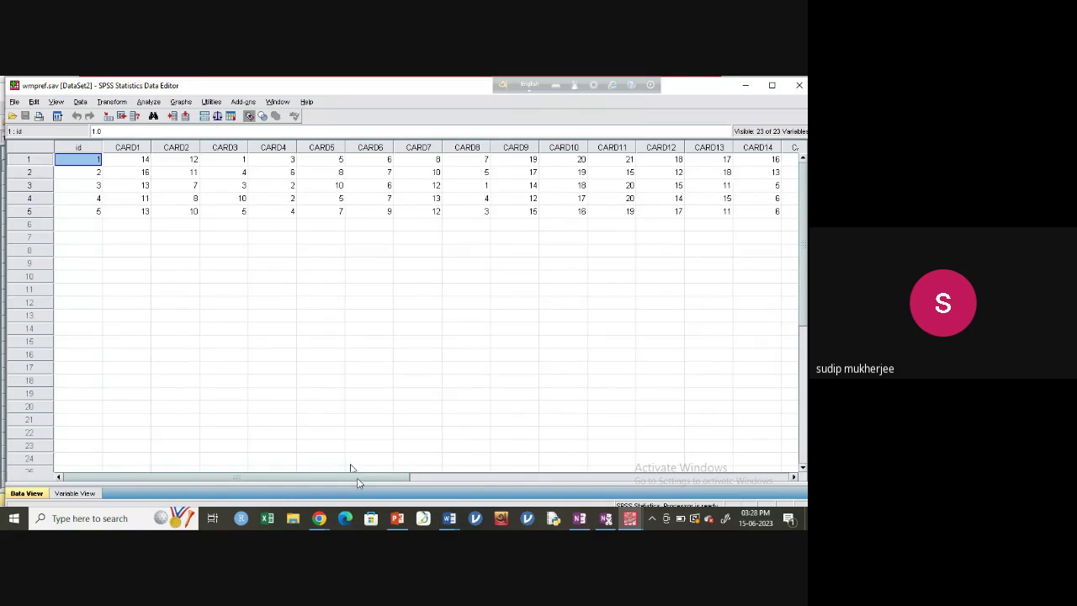
pyautogui.moveTo(356, 481); pyautogui.dragTo(431, 481)
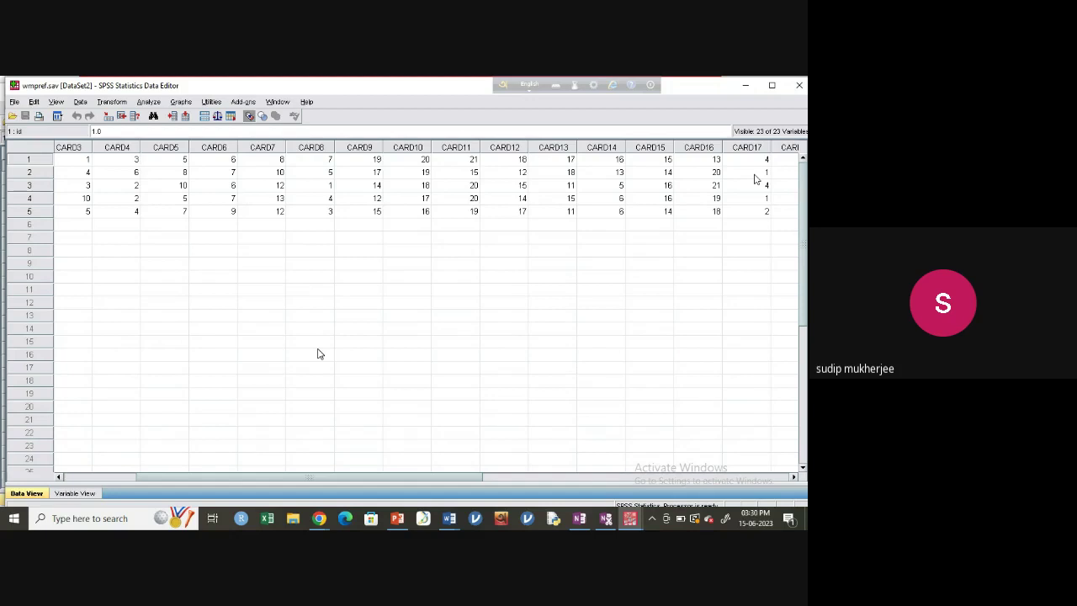
pyautogui.click(148, 101)
pyautogui.moveTo(152, 185)
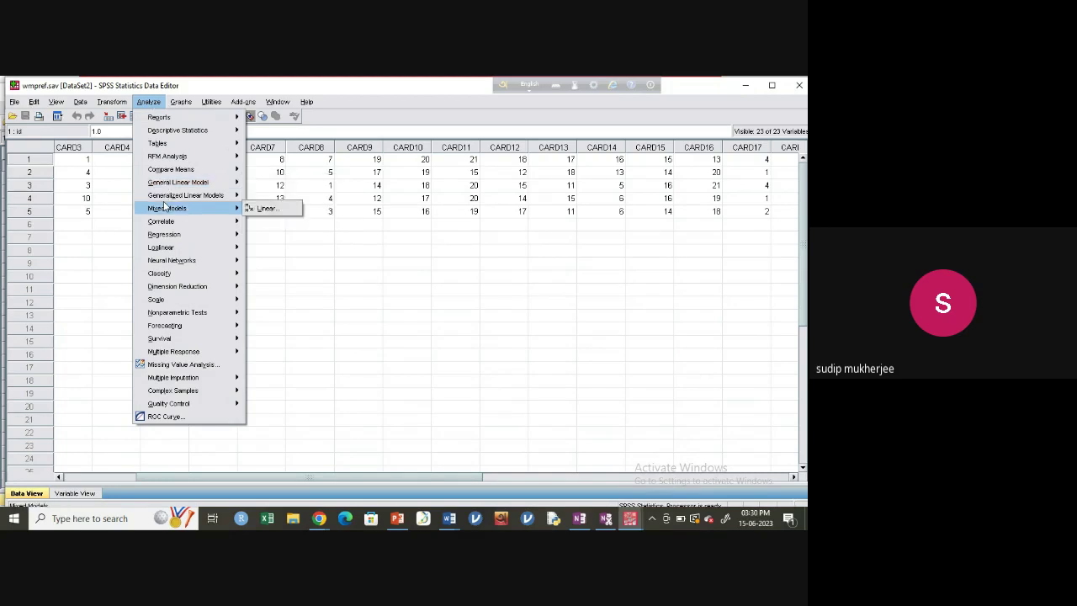
pyautogui.moveTo(172, 244)
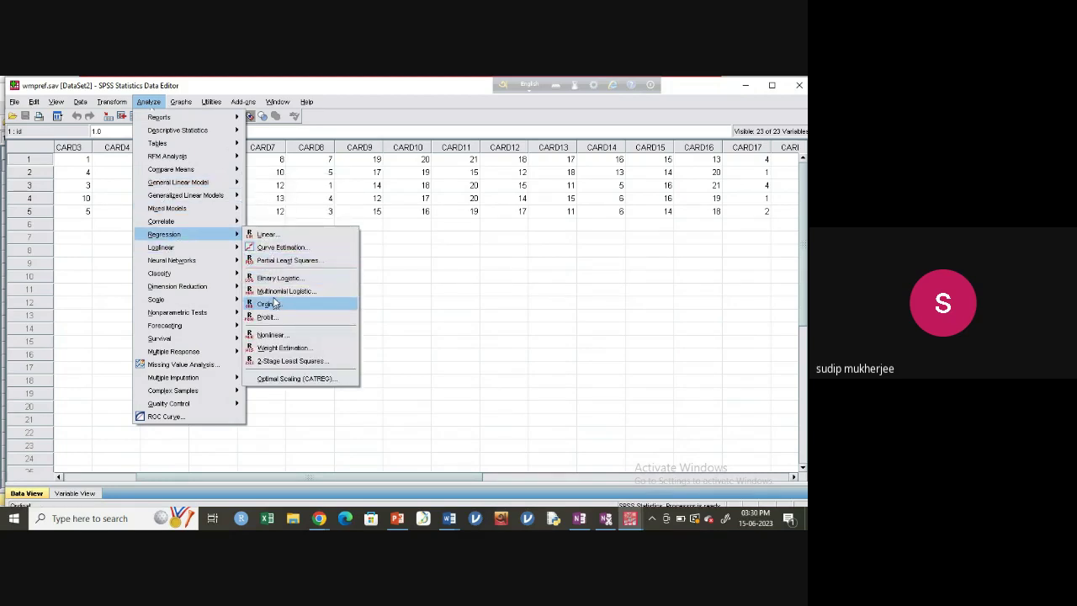
pyautogui.click(400, 253)
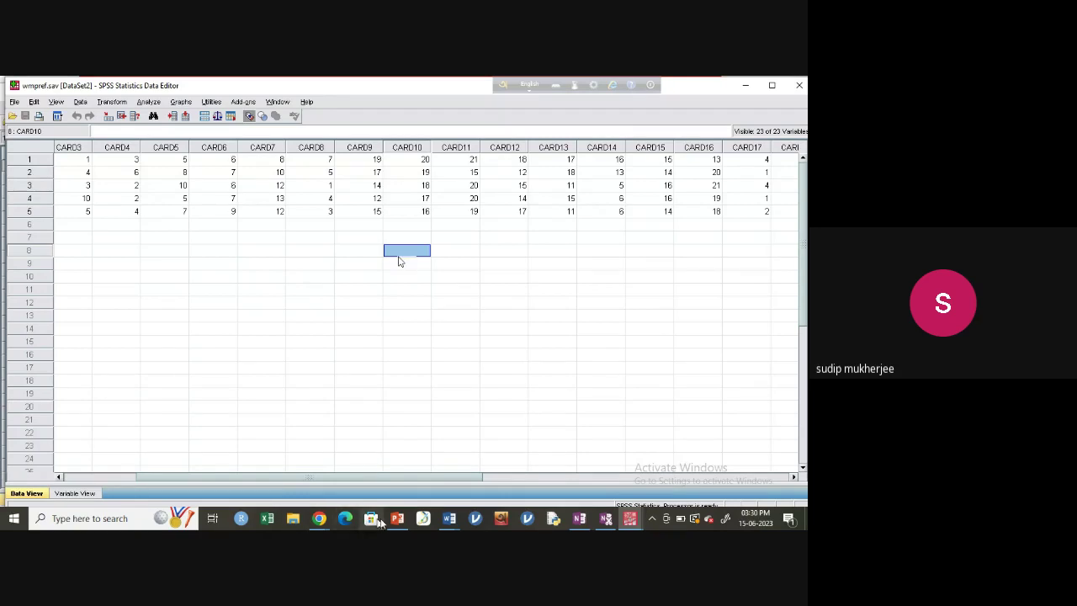
# Switch to the conjoint_spss.pptx presentation in PowerPoint and read the CONJOINT command syntax on the last slide.
pyautogui.moveTo(390, 524)
pyautogui.click(391, 459)
pyautogui.scroll(-2, 389, 433)
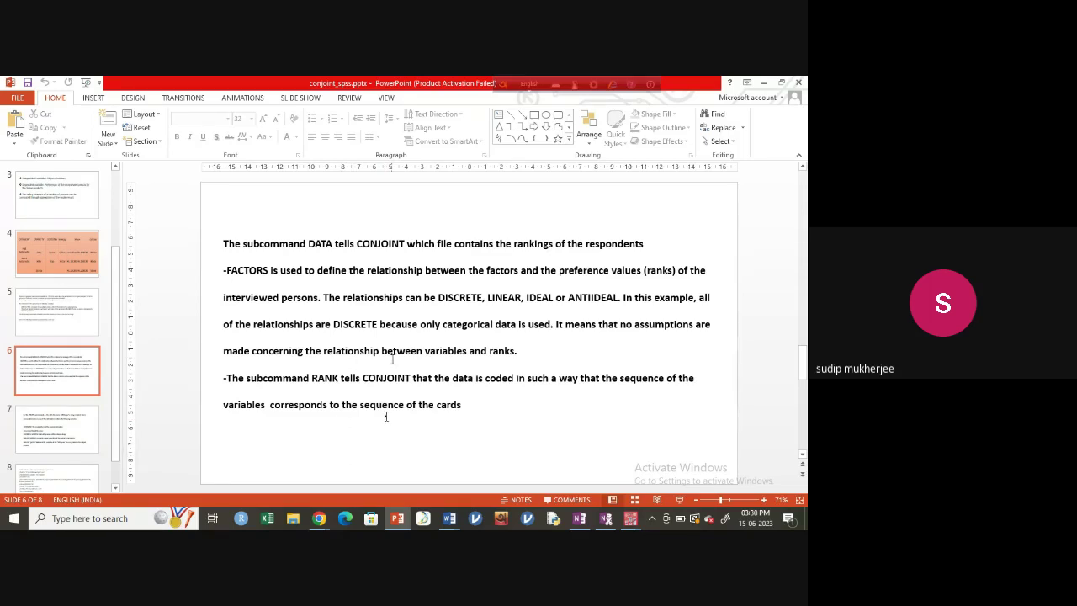
pyautogui.scroll(-3, 392, 360)
pyautogui.scroll(-3, 392, 359)
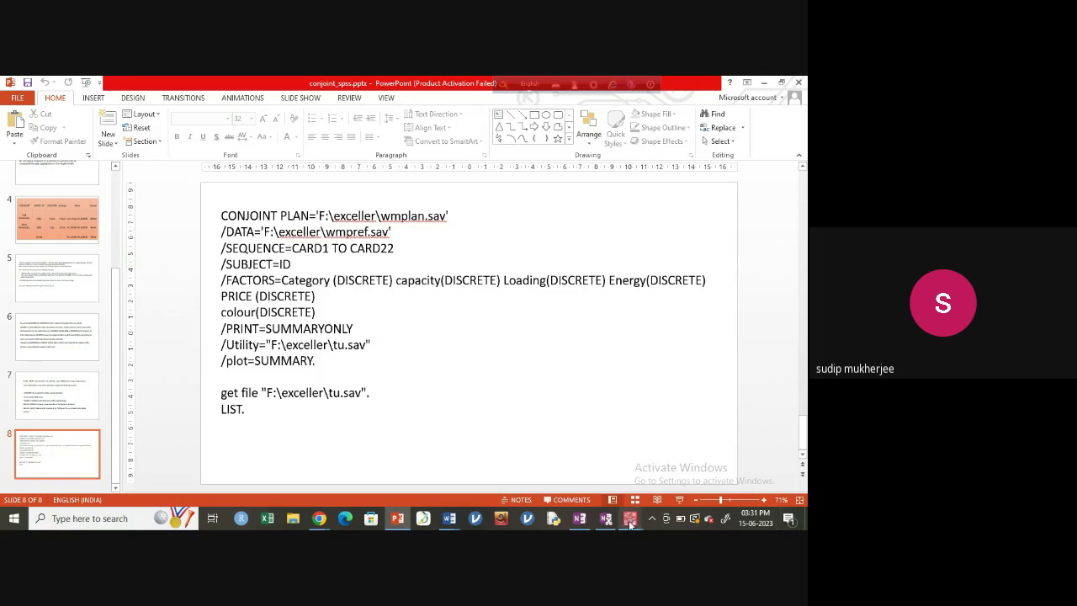
# Return to the wmpref dataset in SPSS and check its id and first card columns against the syntax.
pyautogui.moveTo(630, 518)
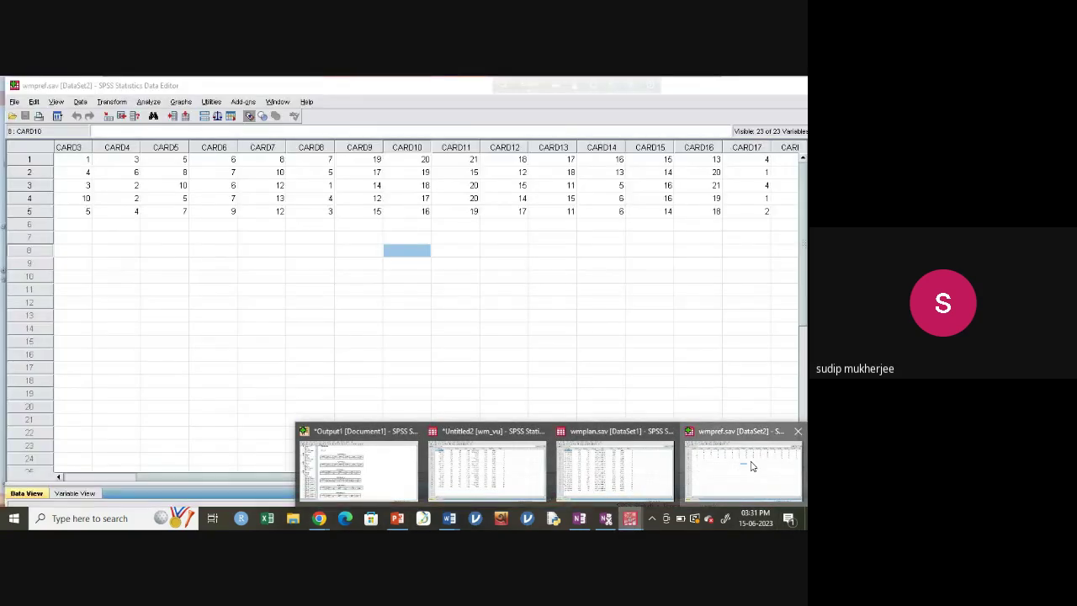
pyautogui.click(753, 466)
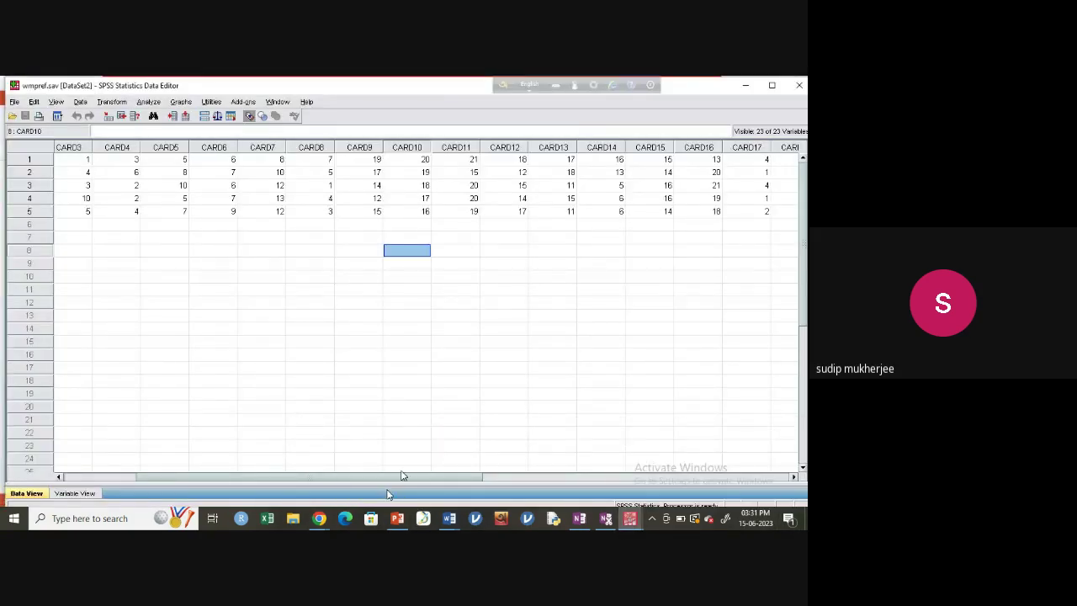
pyautogui.hscroll(-3, 401, 477)
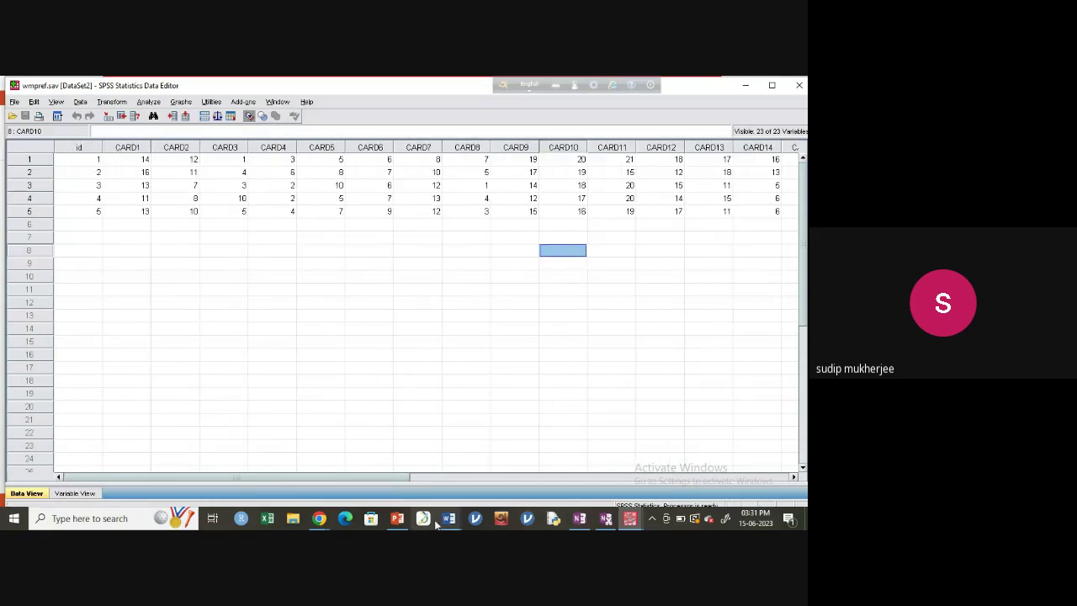
# Switch back to the PowerPoint presentation and review the slides explaining the UTILITY, DATA, FACTORS and RANK subcommands.
pyautogui.click(396, 519)
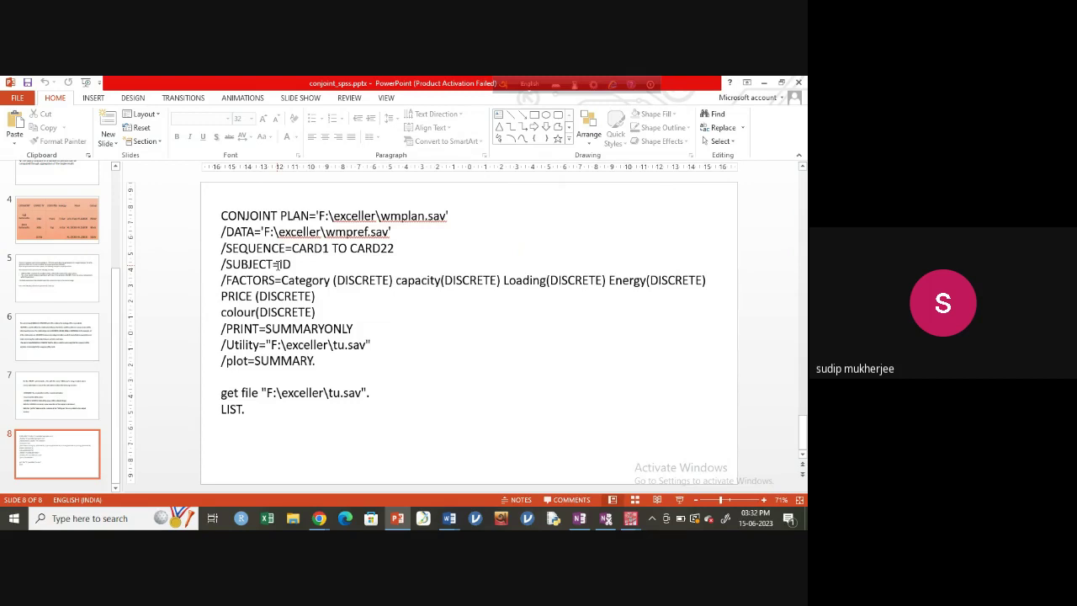
pyautogui.scroll(1, 278, 264)
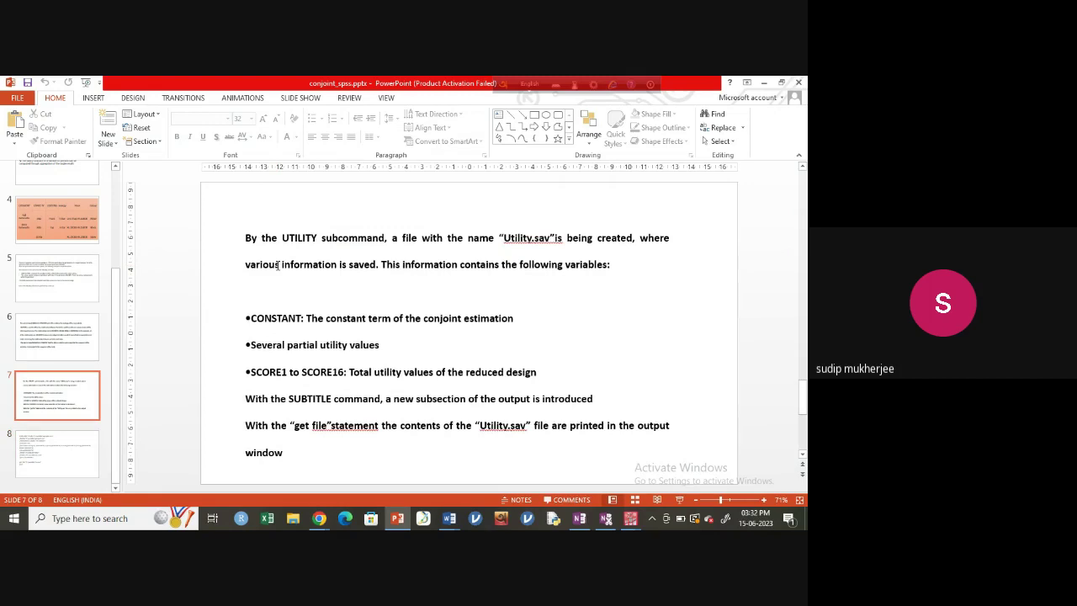
pyautogui.scroll(1, 279, 265)
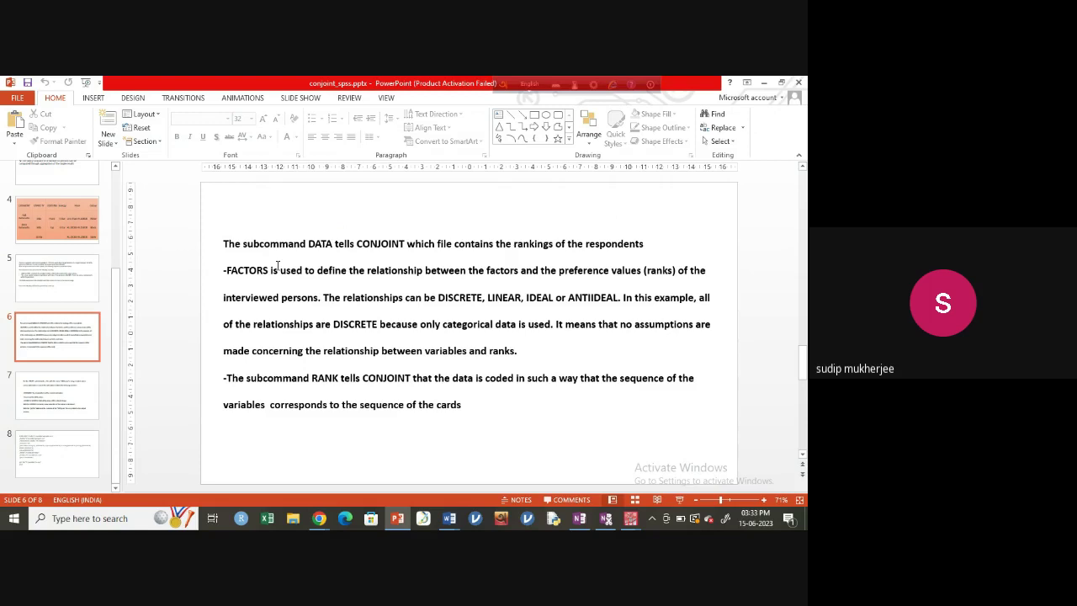
# Switch to CONJOINT PLAN.docx in Word and copy the entire CONJOINT syntax, from the CONJOINT PLAN line through LIST.
pyautogui.scroll(-2, 278, 266)
pyautogui.scroll(-3, 278, 266)
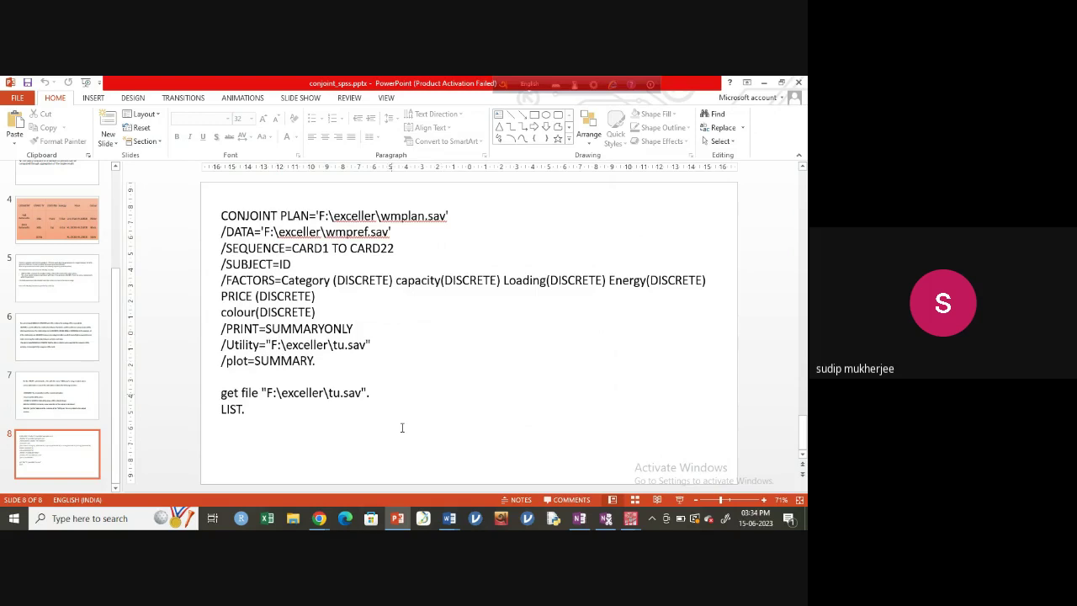
pyautogui.moveTo(450, 519)
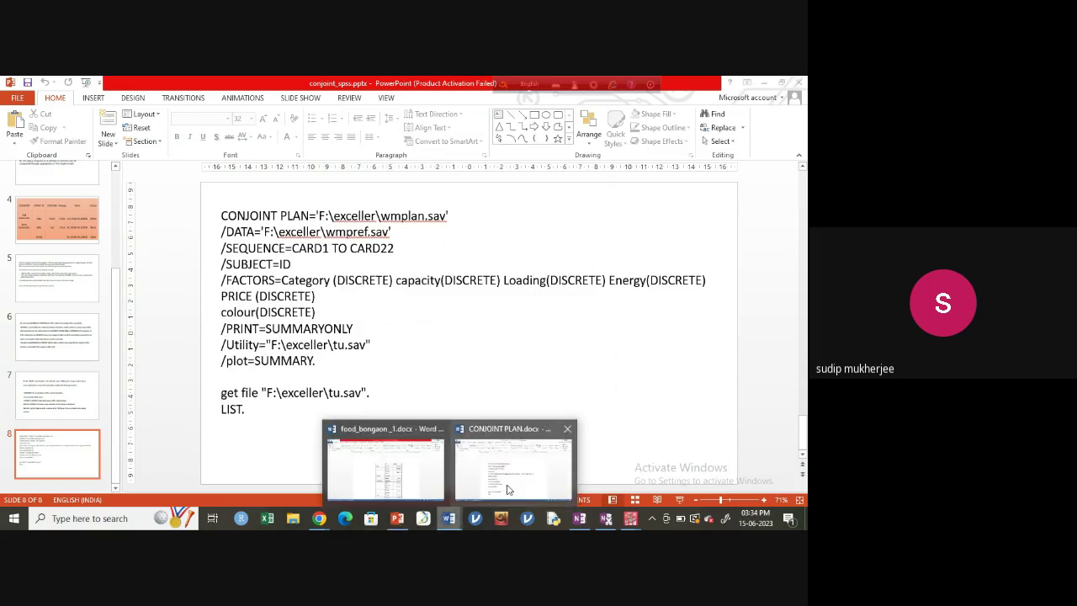
pyautogui.hotkey('alt', 'Tab')
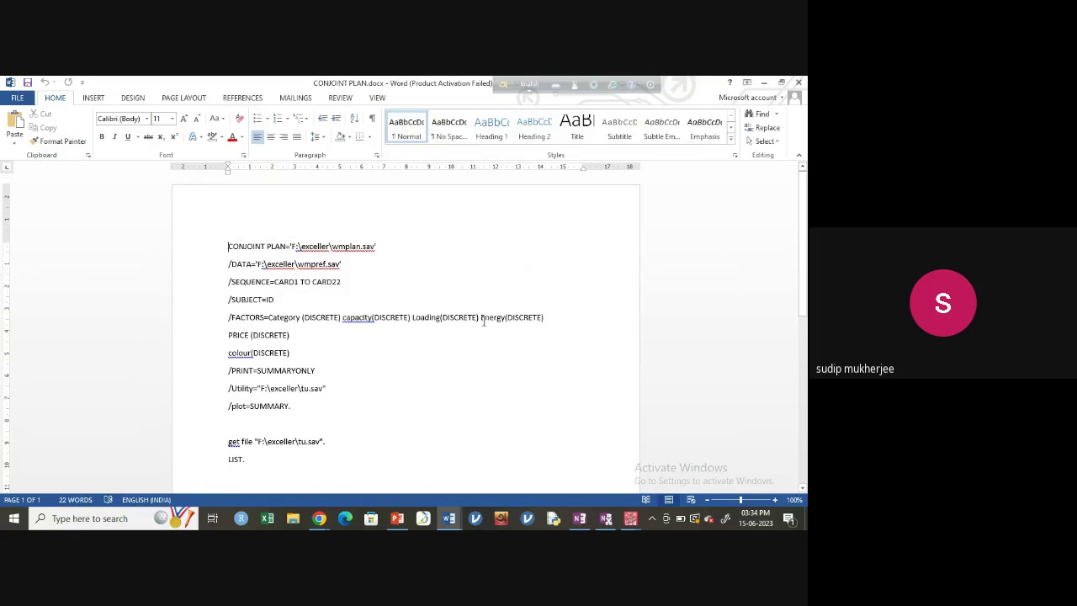
pyautogui.moveTo(226, 246); pyautogui.dragTo(256, 442)
pyautogui.click(334, 382)
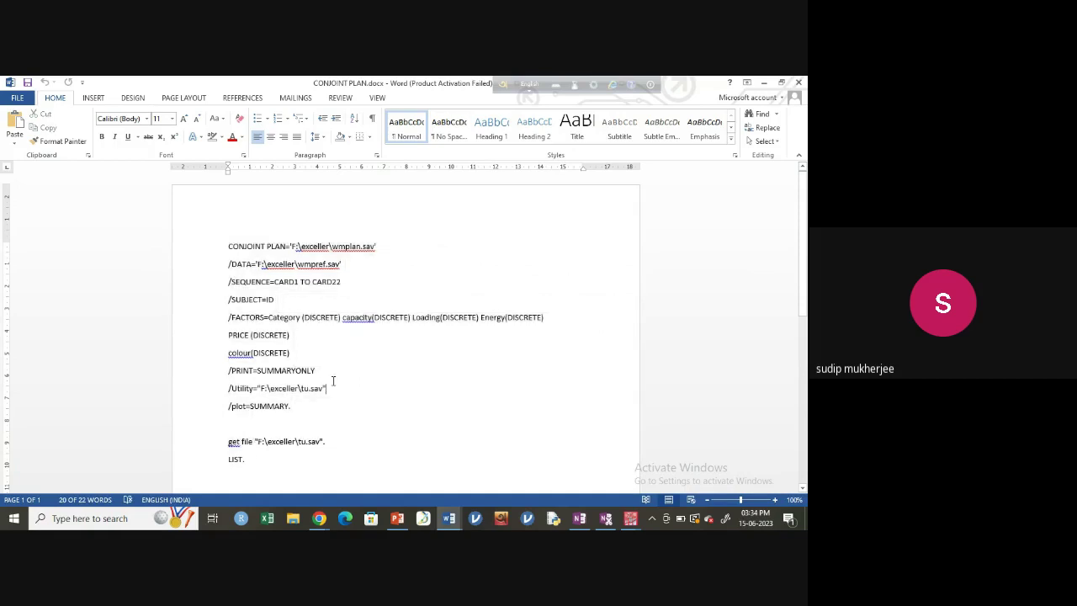
pyautogui.moveTo(212, 248); pyautogui.dragTo(260, 463)
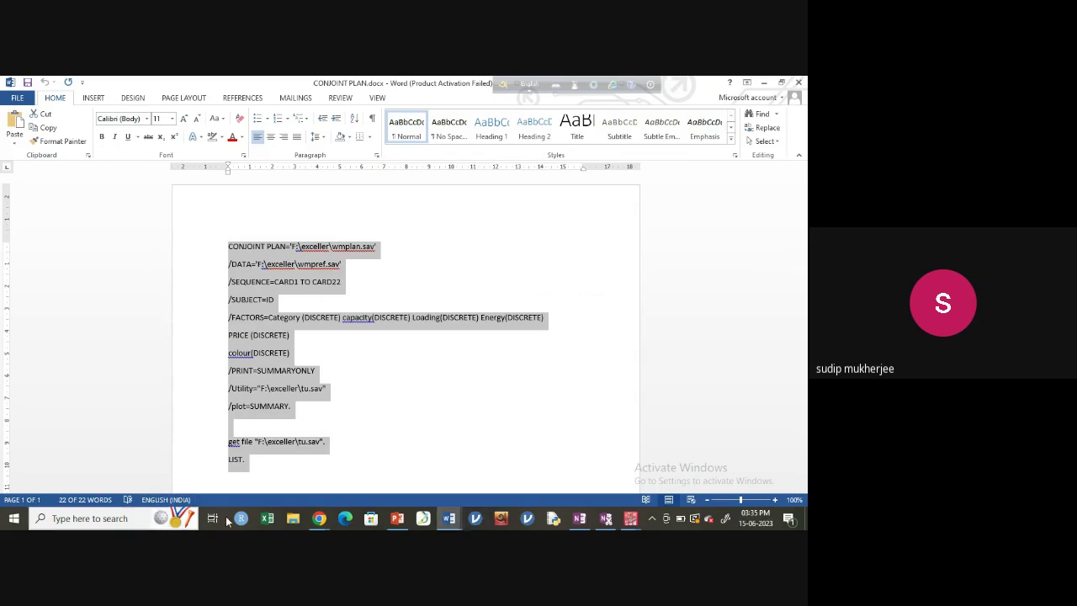
# Switch to the Google Meet call in Chrome, send the copied CONJOINT syntax as an in-call message, and close the chat.
pyautogui.click(257, 442)
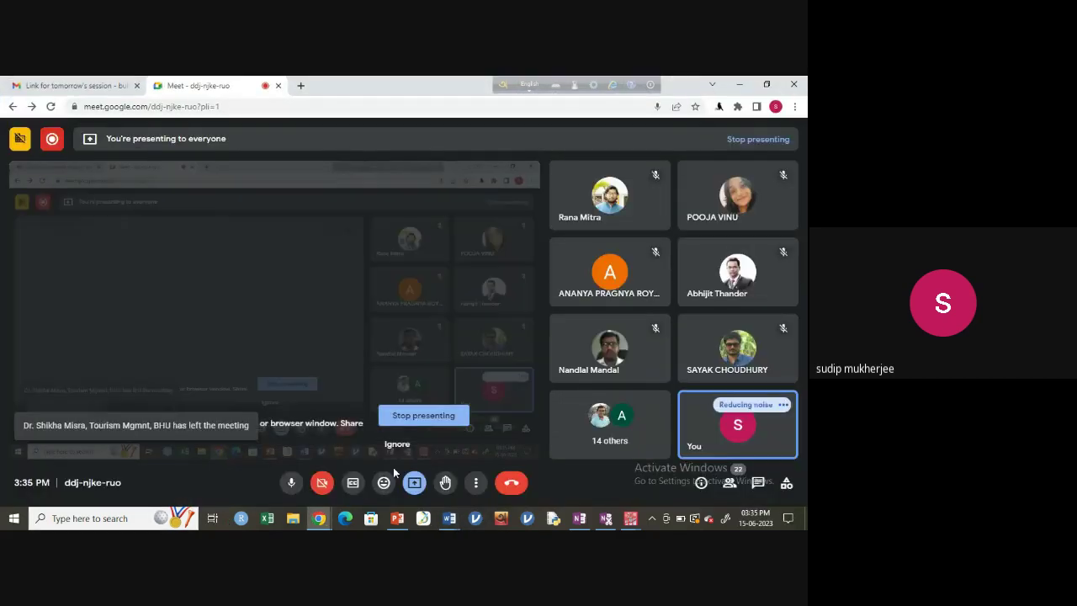
pyautogui.click(757, 483)
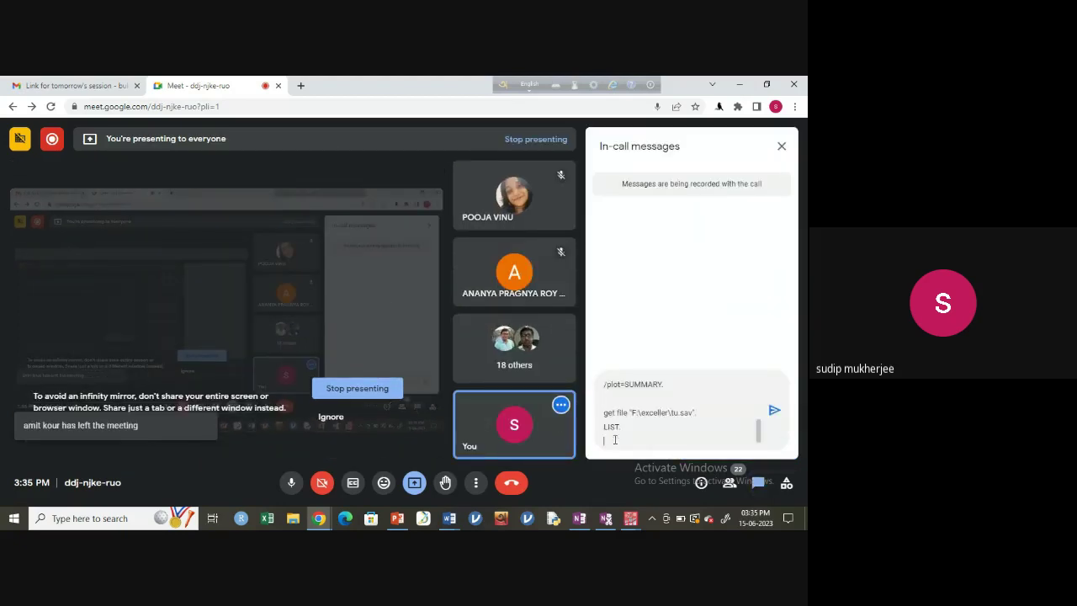
pyautogui.hotkey('ctrl', 'v')
pyautogui.click(775, 410)
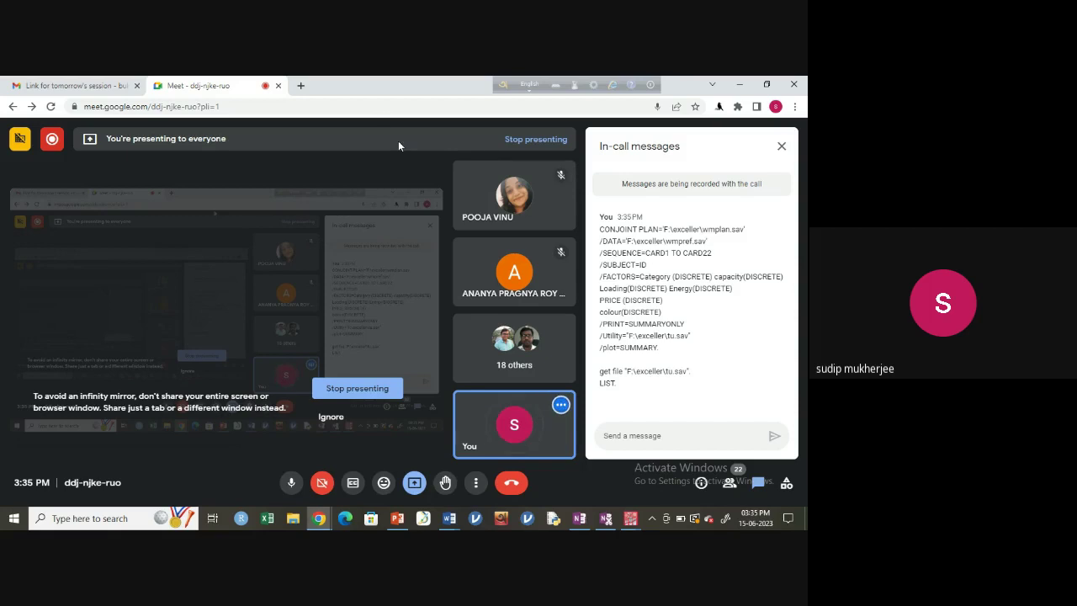
pyautogui.click(782, 147)
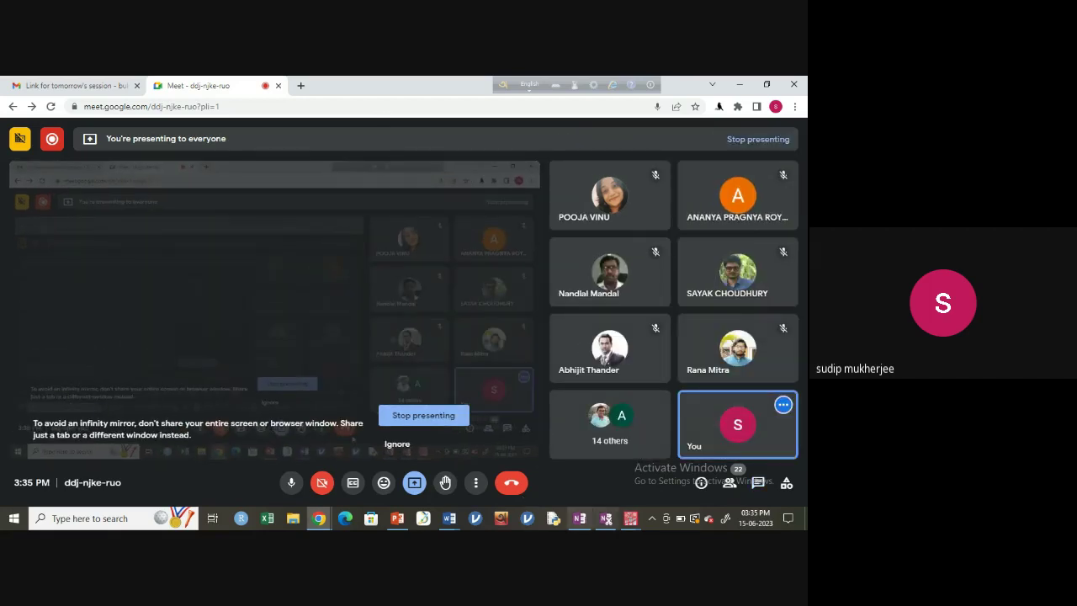
# Switch back to CONJOINT PLAN.docx in Word, enlarge the page to 172%, and read through the syntax down to LIST.
pyautogui.click(449, 518)
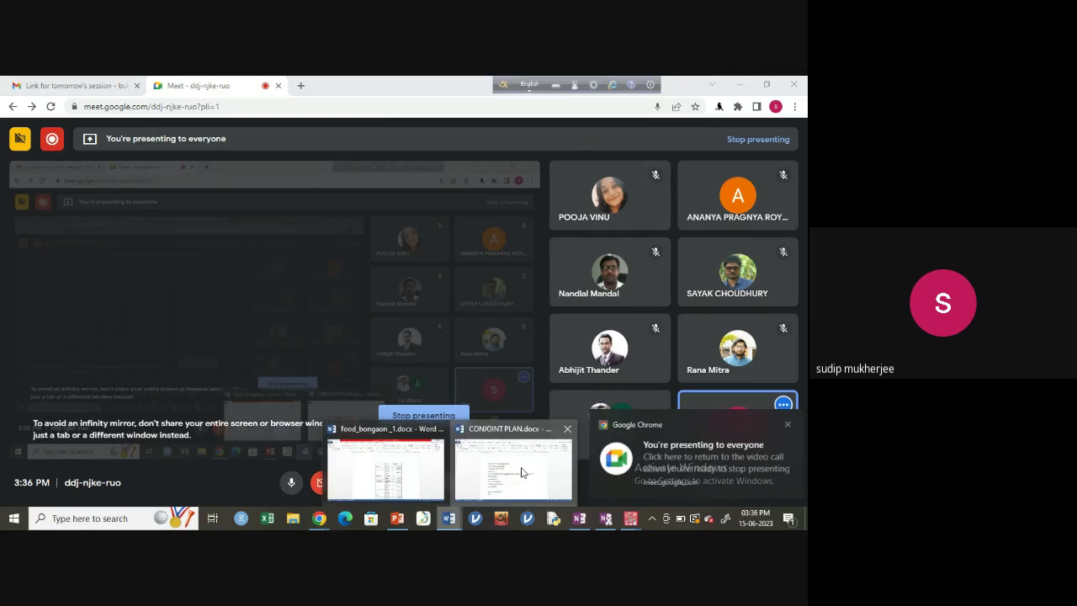
pyautogui.click(521, 472)
pyautogui.click(425, 287)
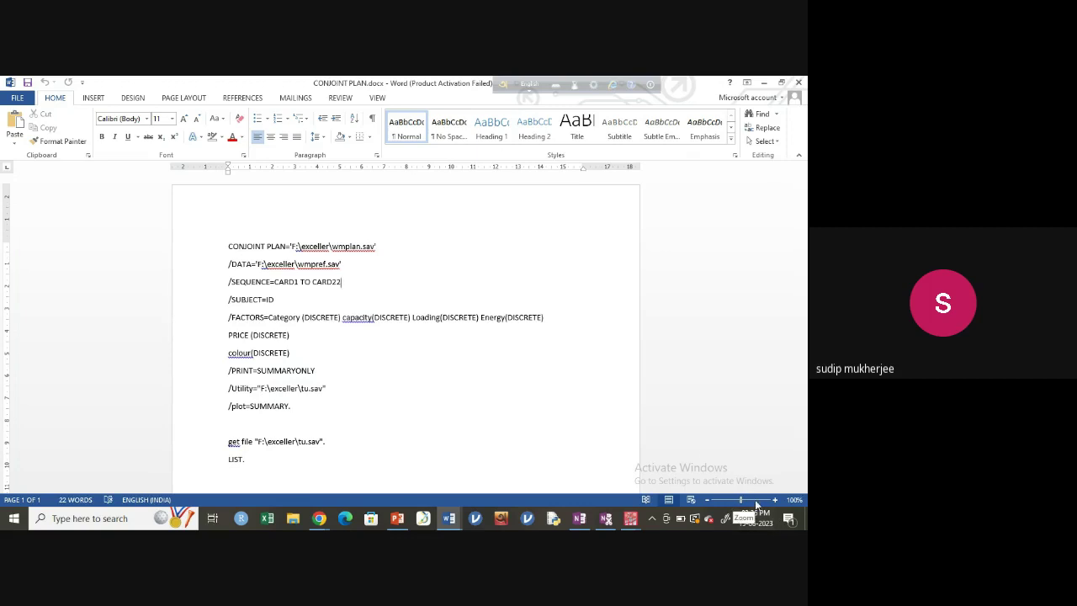
pyautogui.moveTo(741, 500); pyautogui.dragTo(757, 502)
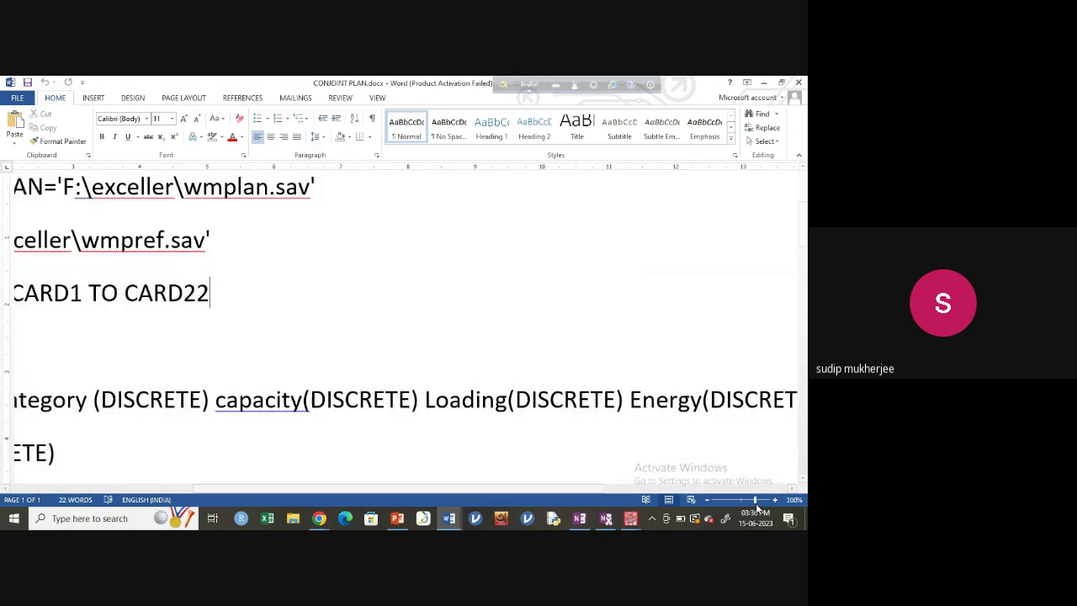
pyautogui.click(746, 500)
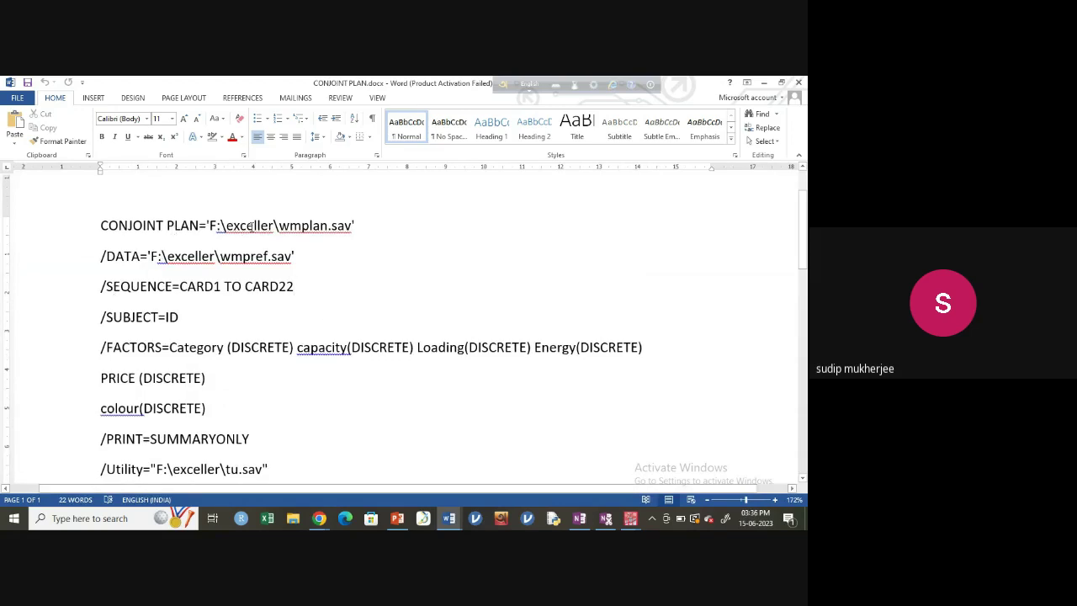
pyautogui.press('Down')
pyautogui.press('End')
pyautogui.scroll(-1, 195, 260)
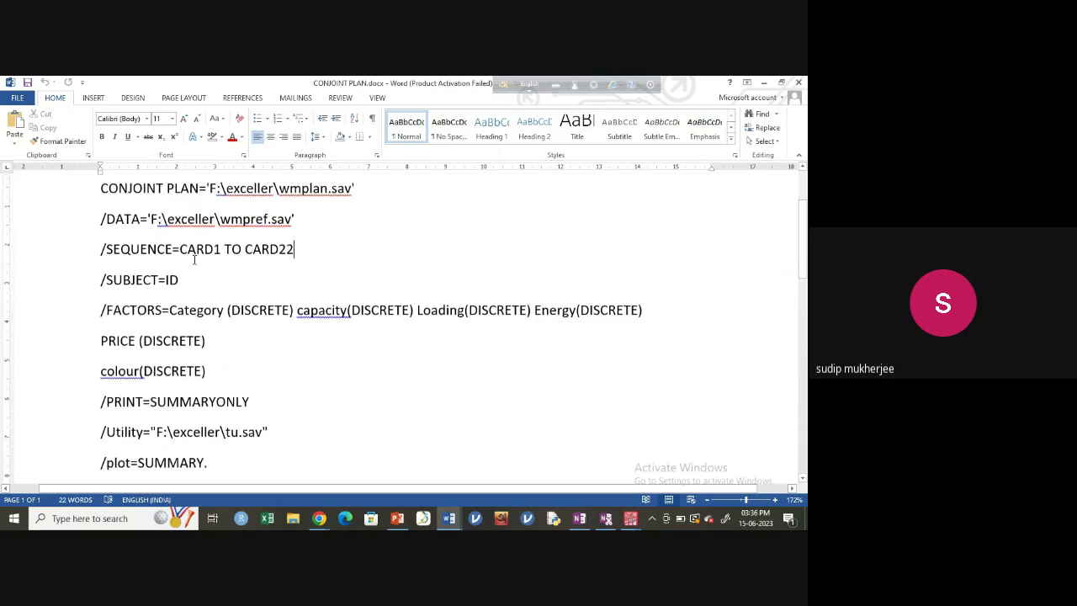
pyautogui.scroll(-1, 195, 259)
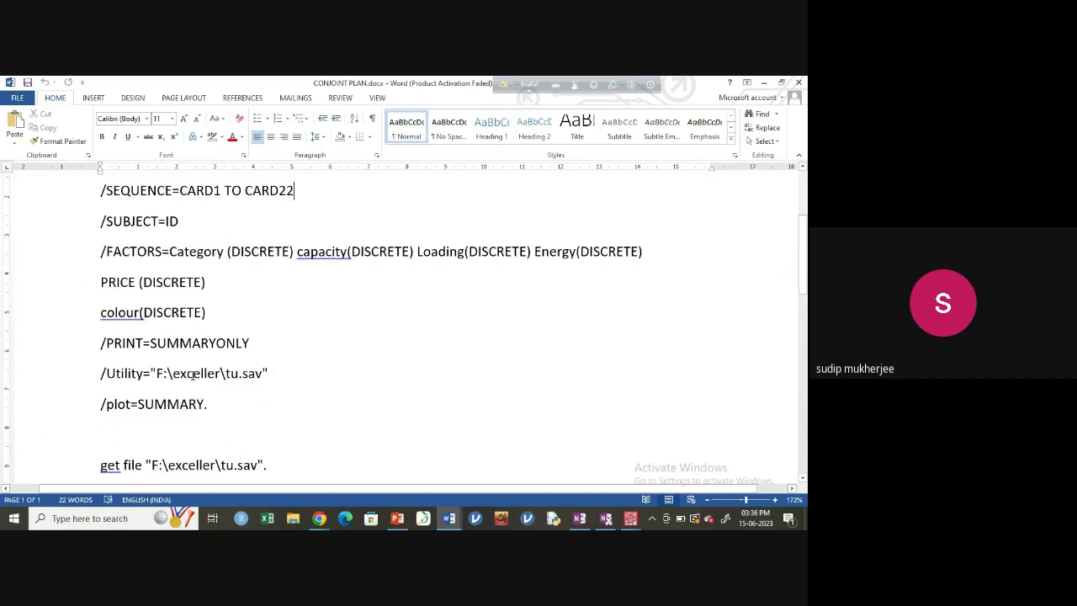
pyautogui.scroll(-1, 193, 376)
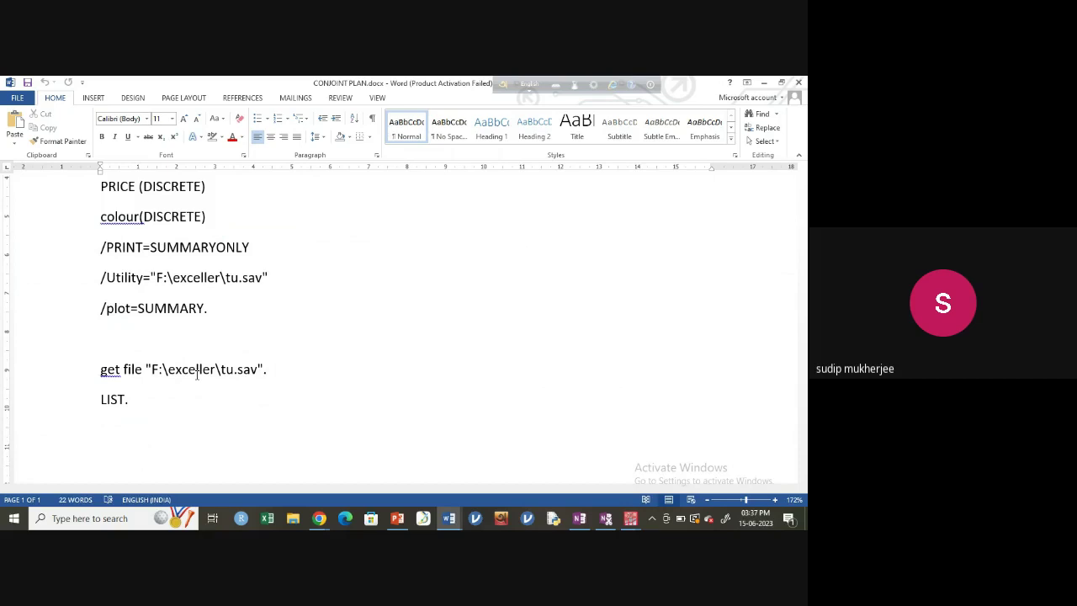
pyautogui.scroll(2, 181, 359)
pyautogui.scroll(1, 180, 358)
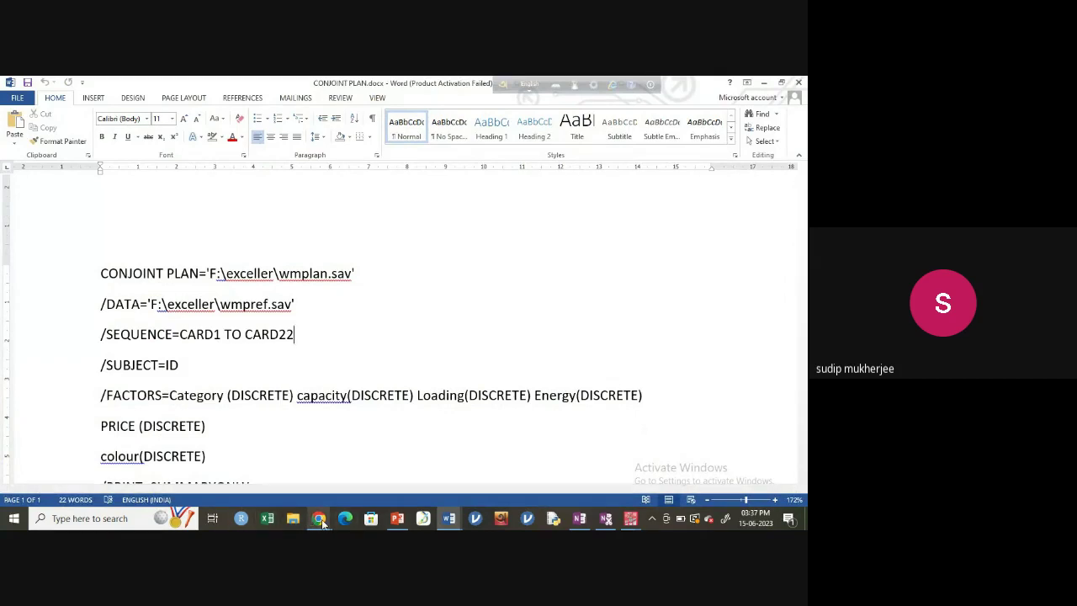
# Minimize the open Word, Chrome, PowerPoint, SPSS and OneNote windows to reach the desktop.
pyautogui.moveTo(322, 520)
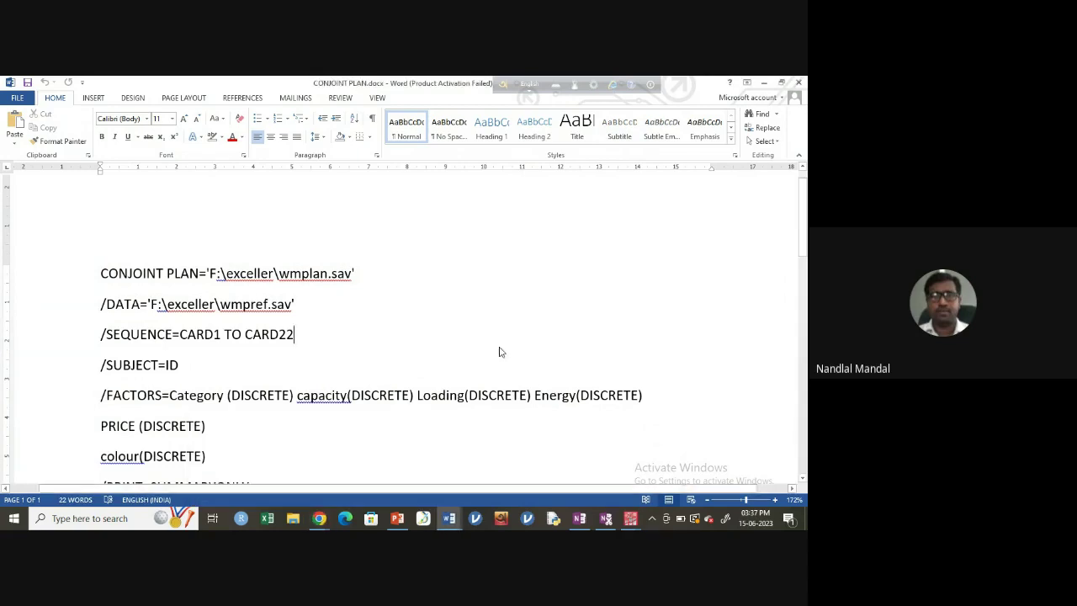
pyautogui.click(765, 83)
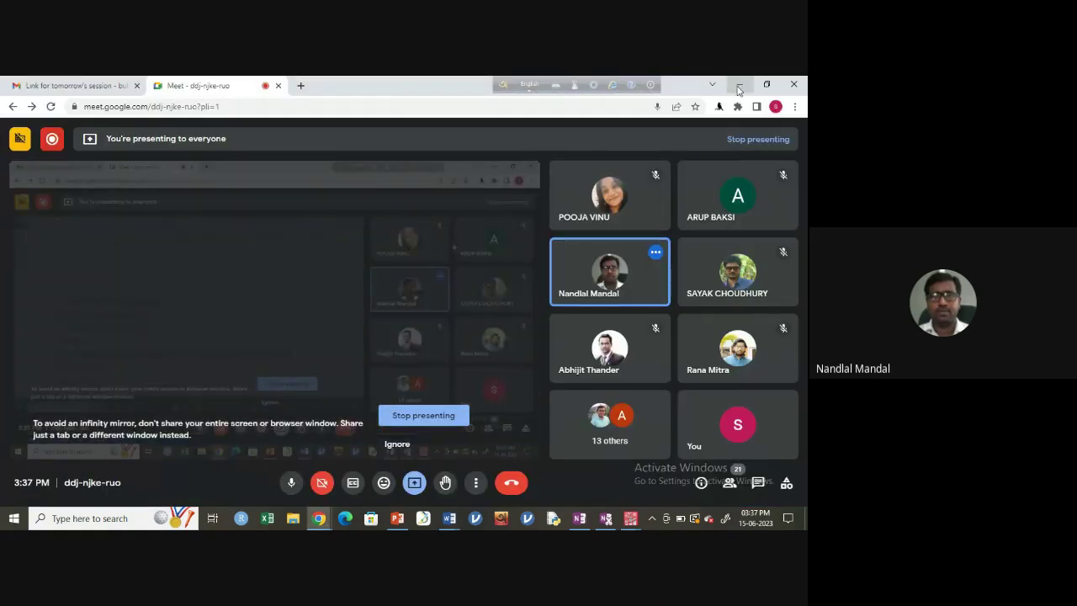
pyautogui.click(741, 86)
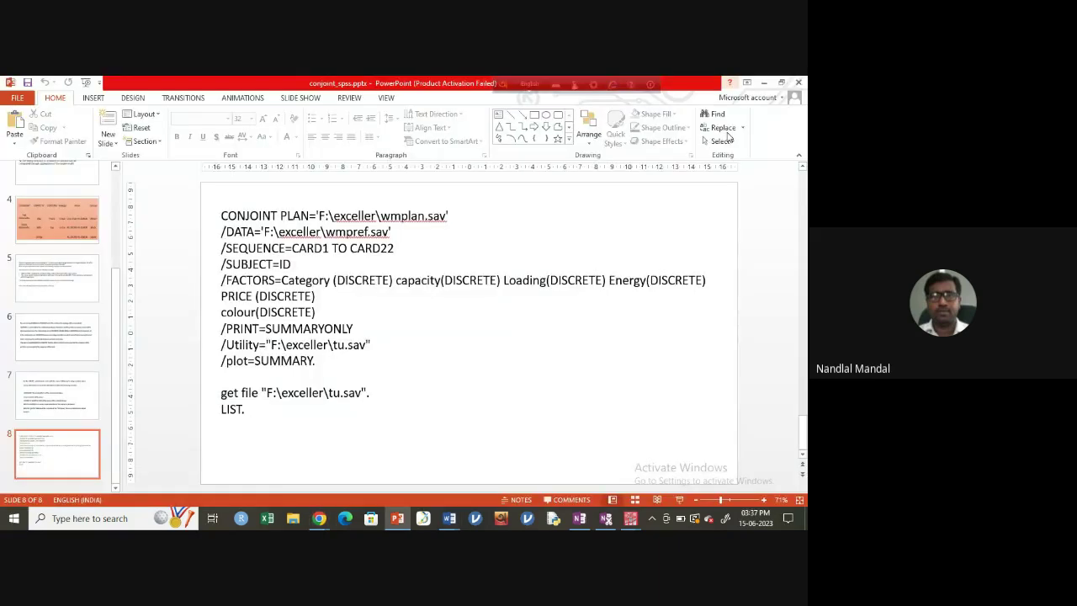
pyautogui.click(764, 83)
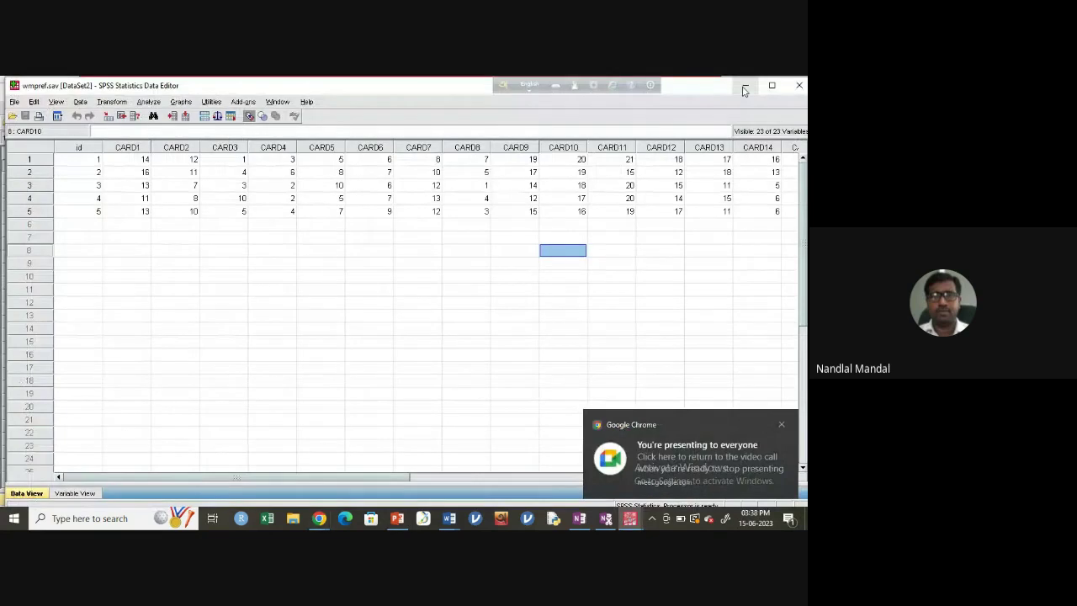
pyautogui.click(745, 85)
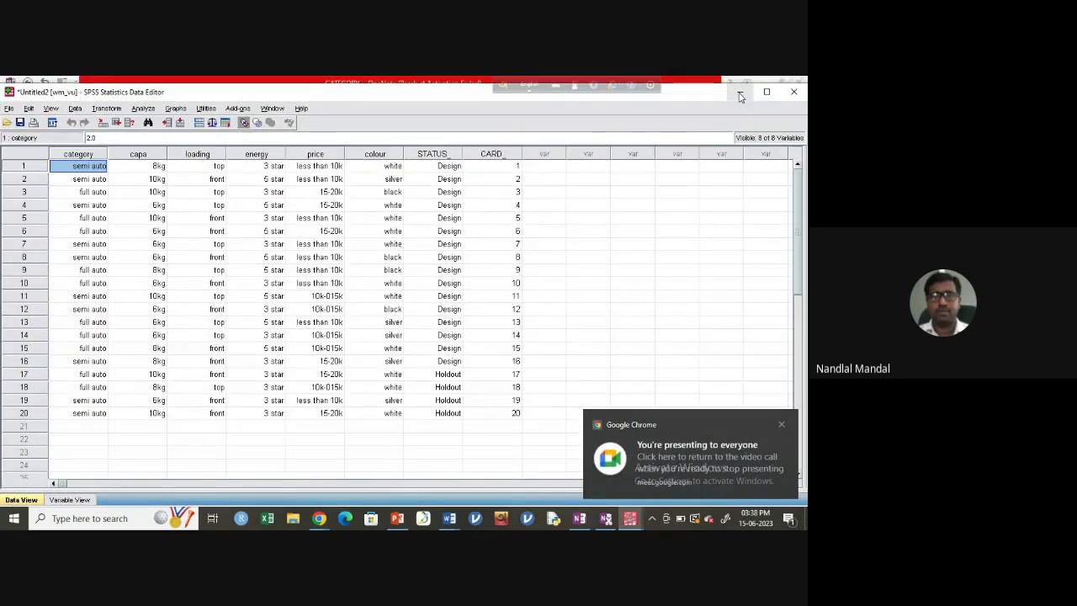
pyautogui.click(741, 92)
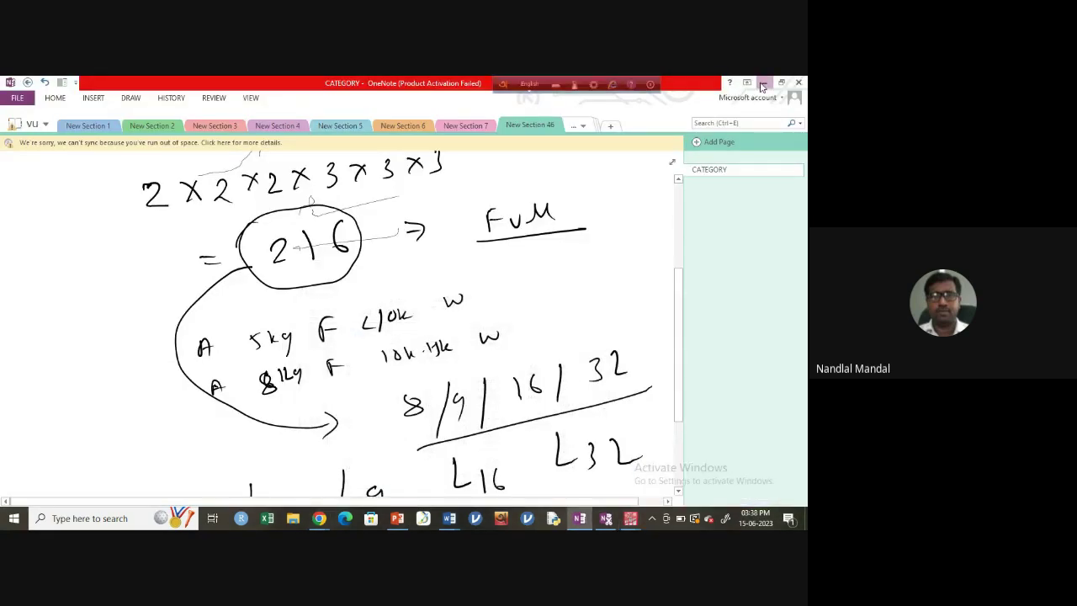
pyautogui.click(763, 87)
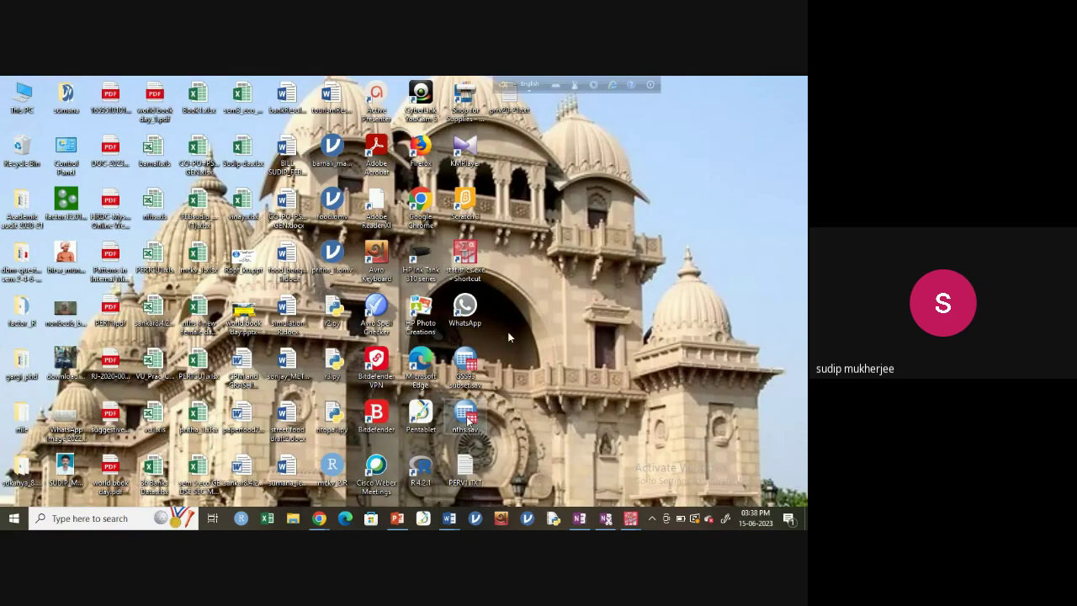
# Examine the file properties of nfhs.sav on the desktop, including its location, and close them.
pyautogui.click(469, 421)
pyautogui.rightClick(468, 420)
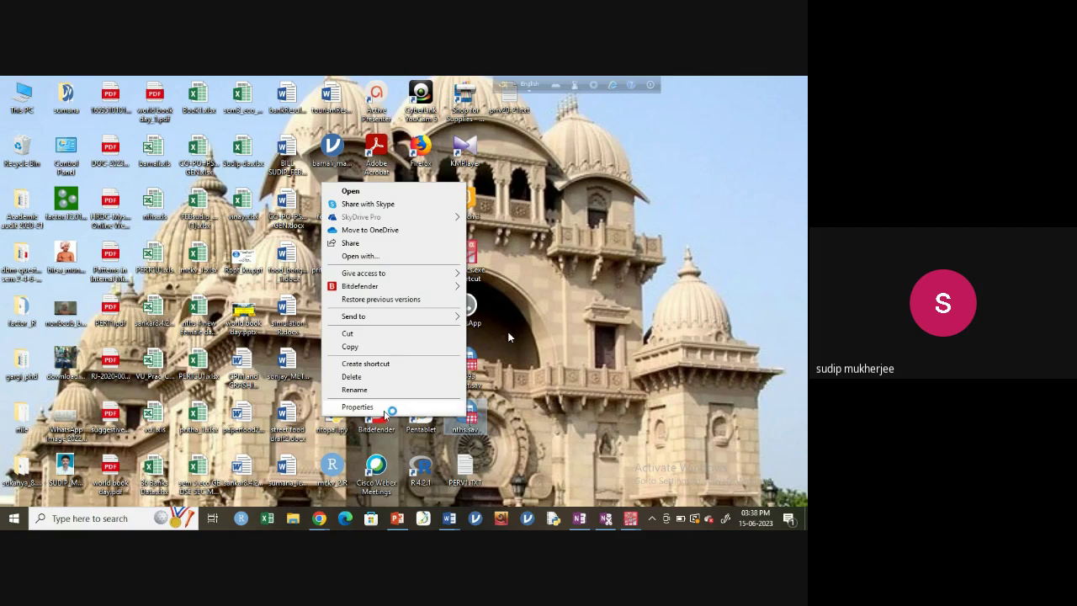
pyautogui.click(385, 408)
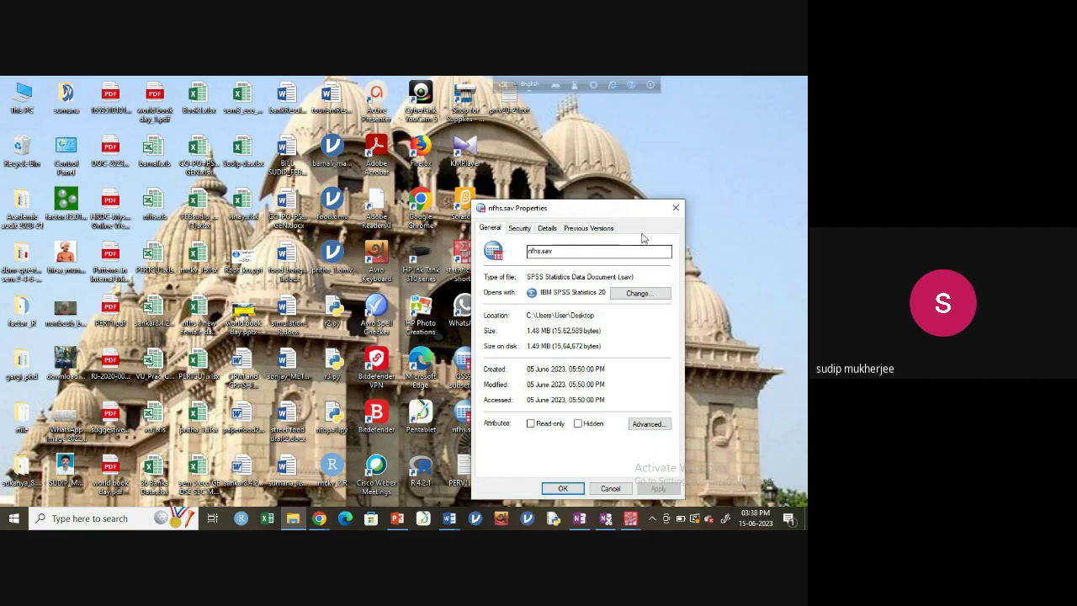
pyautogui.click(675, 212)
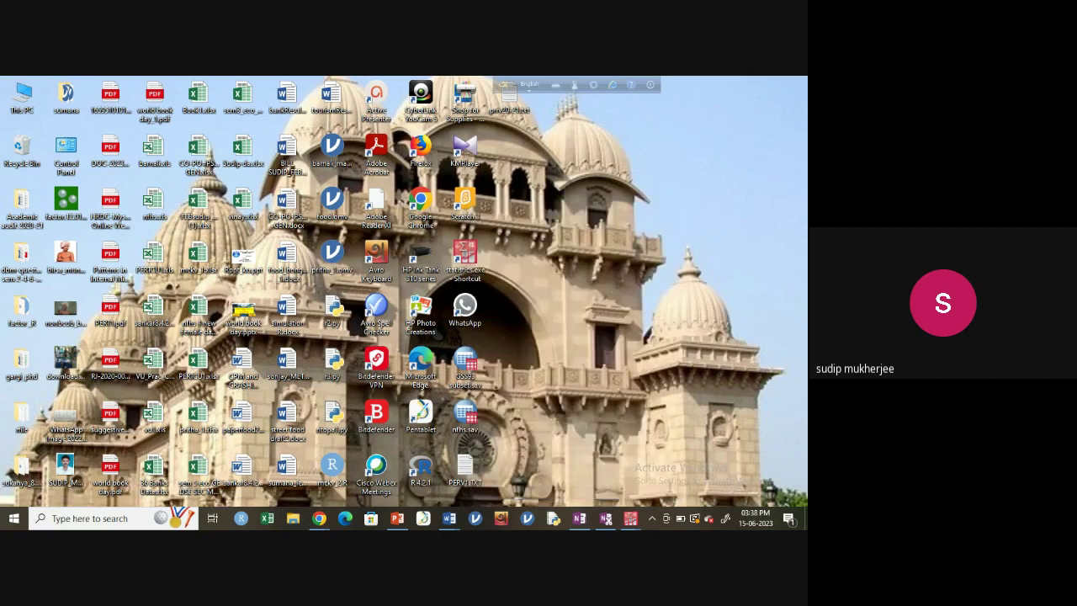
# Return to CONJOINT PLAN.docx in Word and give 'F:\exceller in the CONJOINT PLAN line a red font and yellow highlight.
pyautogui.moveTo(450, 518)
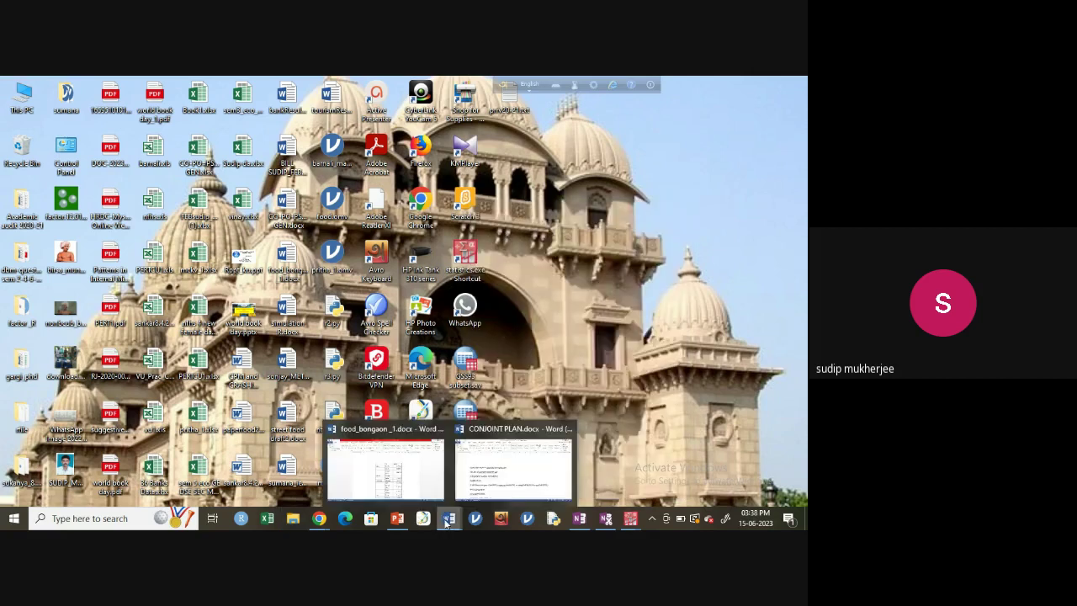
pyautogui.click(505, 463)
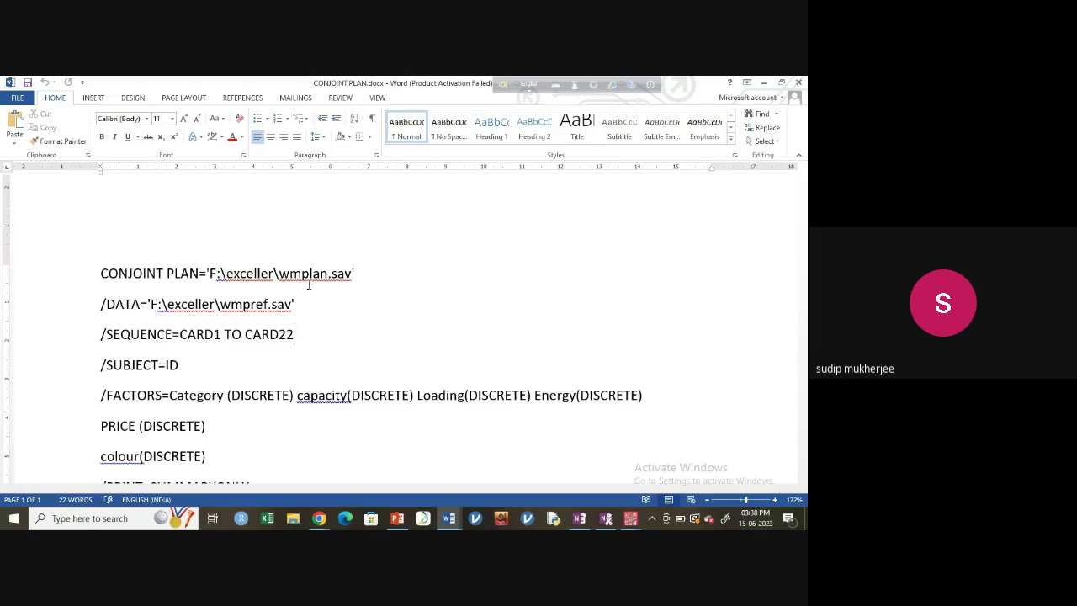
pyautogui.click(275, 275)
pyautogui.moveTo(275, 274); pyautogui.dragTo(209, 274)
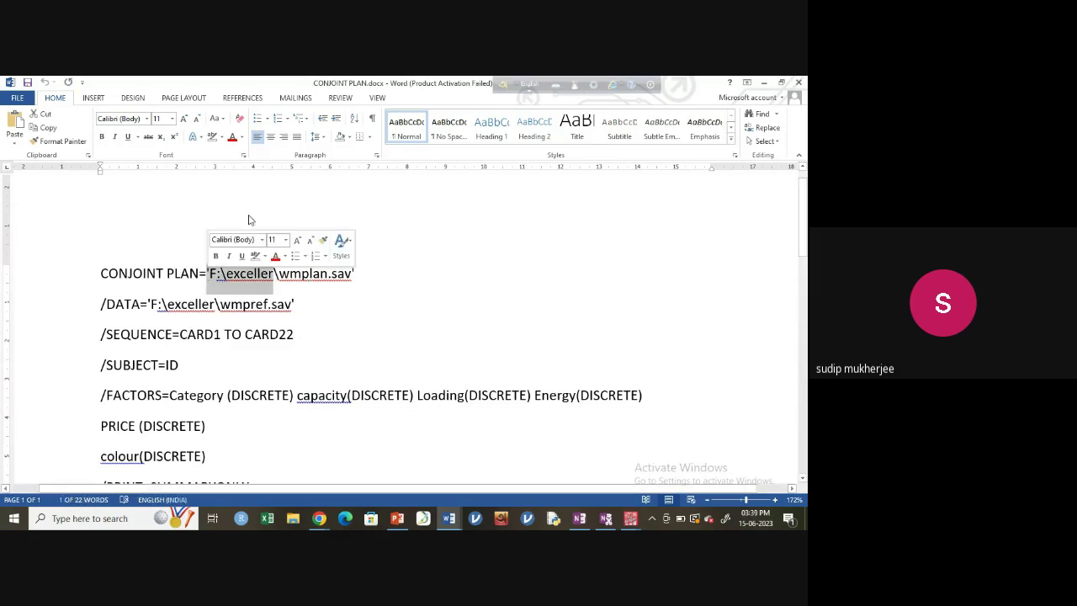
pyautogui.click(231, 137)
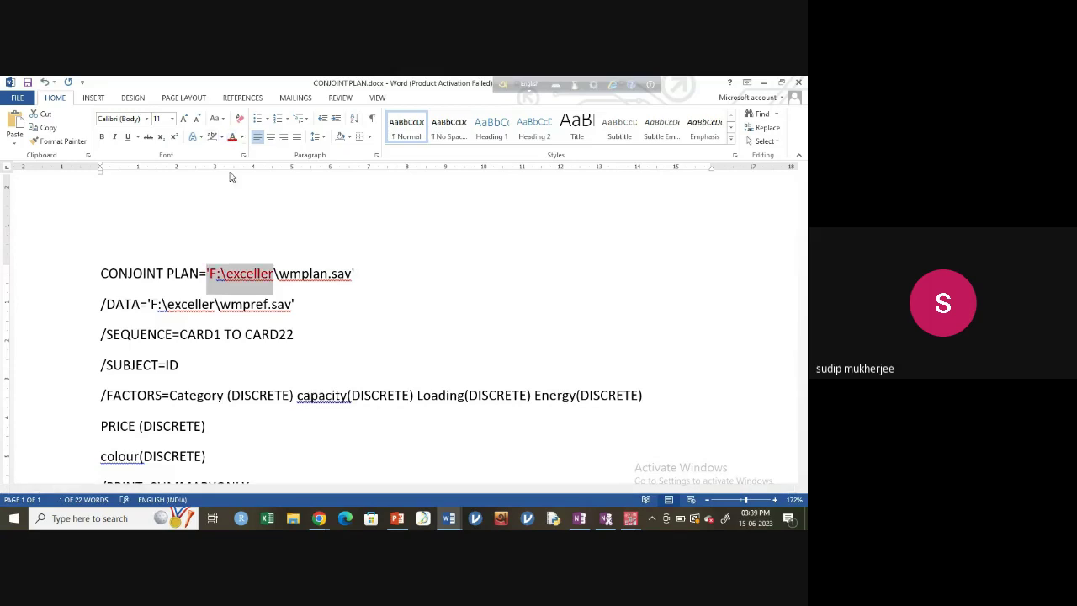
pyautogui.click(222, 138)
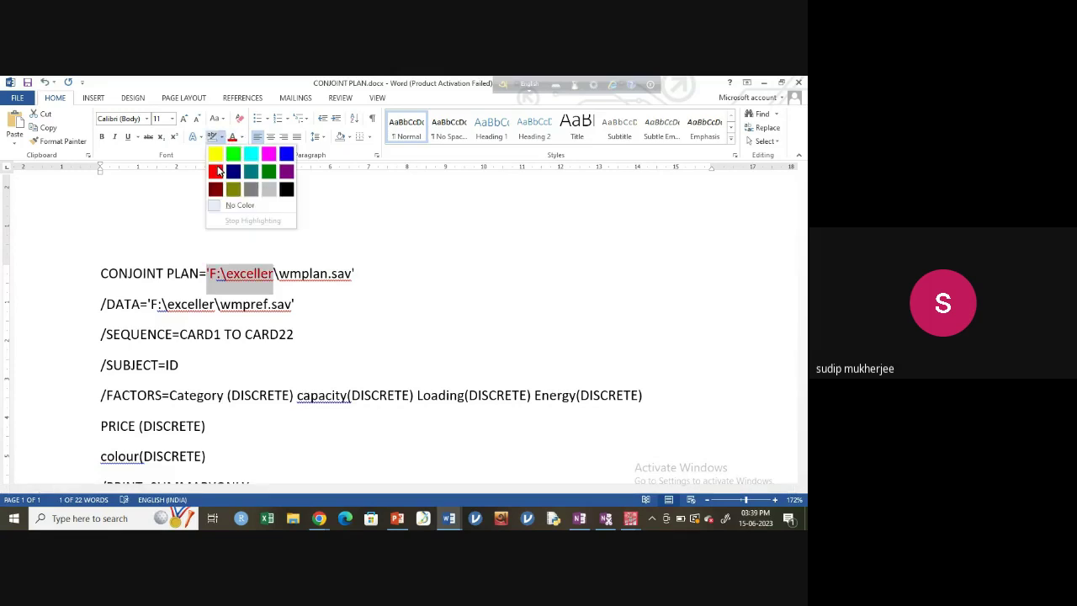
pyautogui.click(216, 163)
pyautogui.click(225, 273)
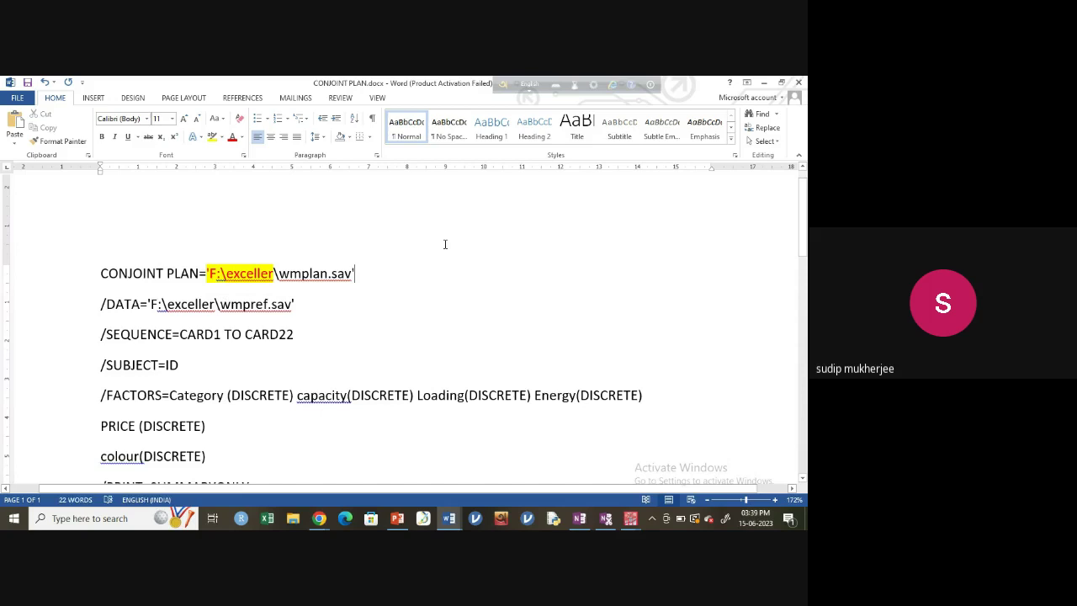
pyautogui.click(394, 288)
# Switch to wmplan.sav in SPSS and create a new syntax file containing the shared CONJOINT, get file and LIST commands.
pyautogui.moveTo(328, 519)
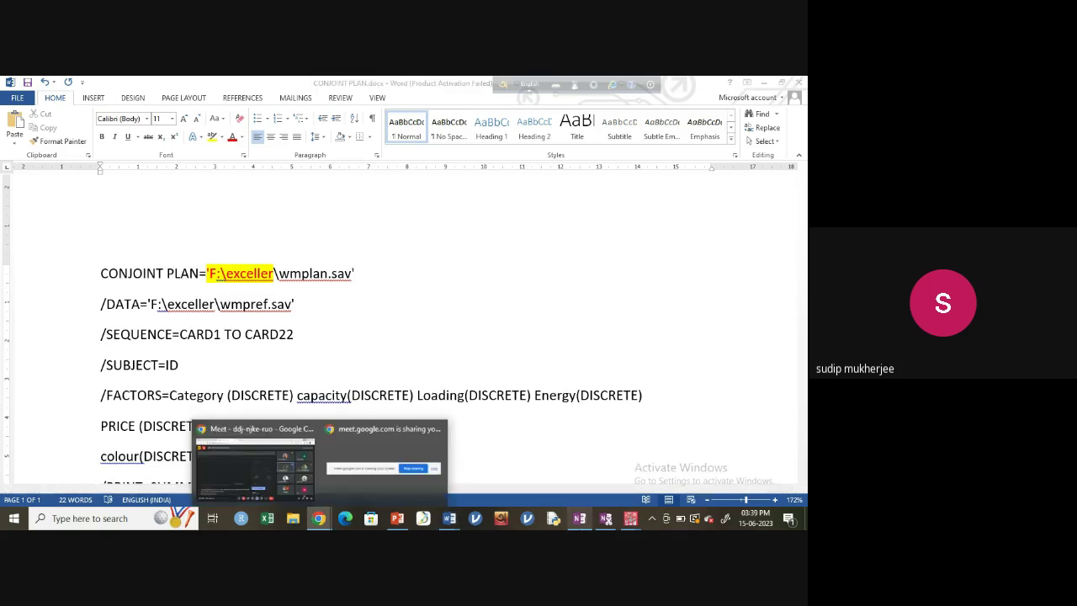
pyautogui.moveTo(631, 519)
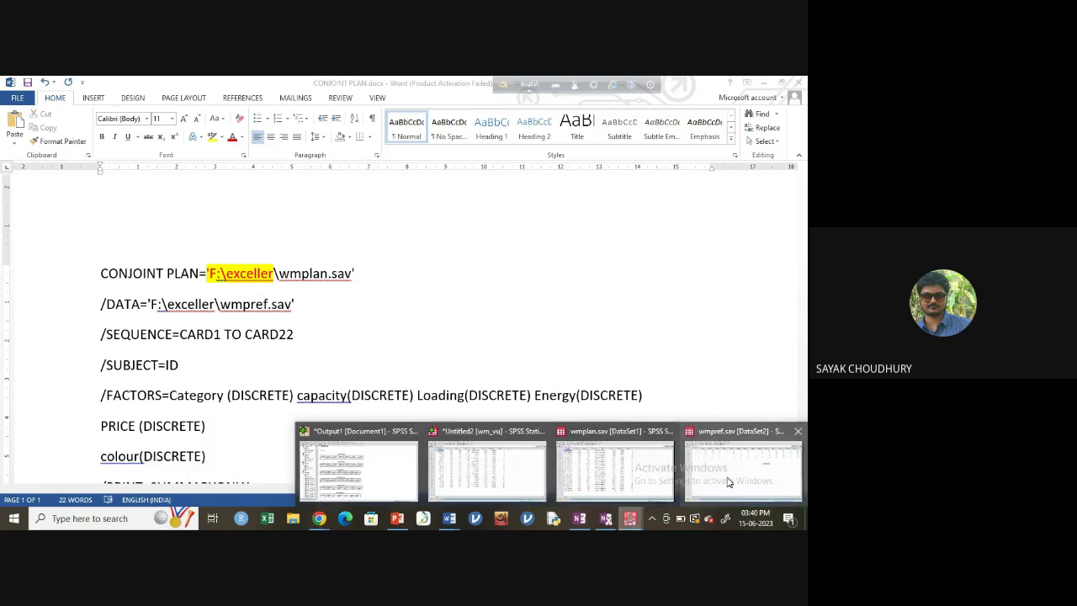
pyautogui.moveTo(729, 481)
pyautogui.click(666, 486)
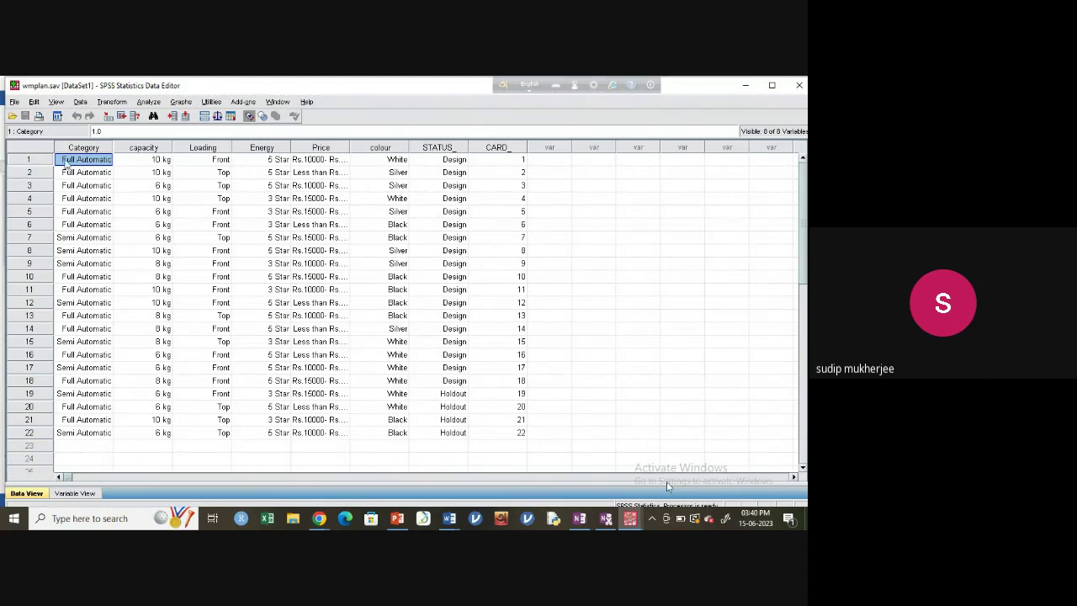
pyautogui.click(15, 101)
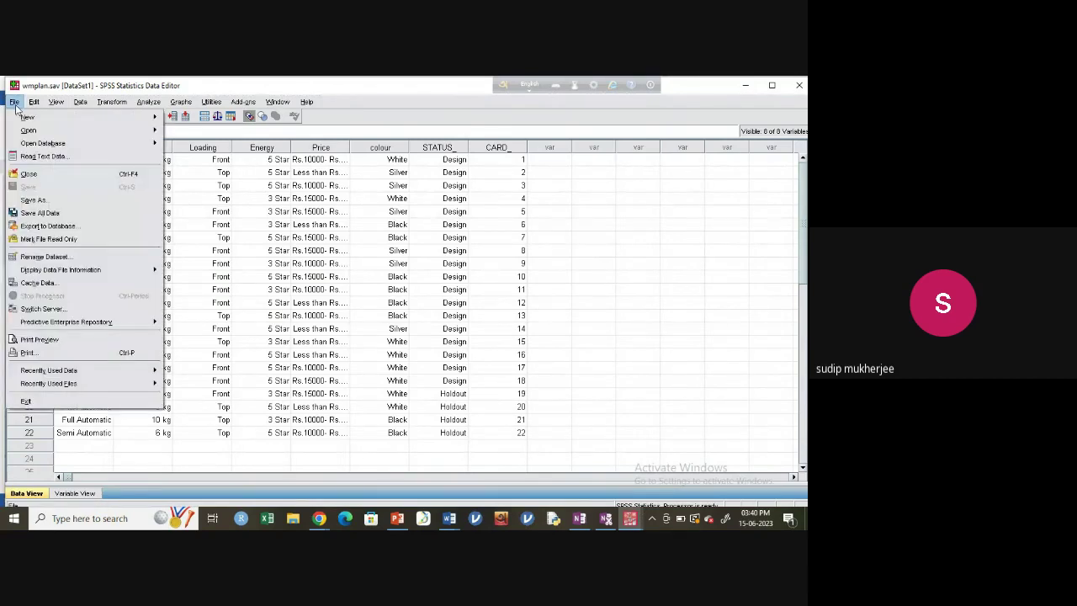
pyautogui.moveTo(18, 131)
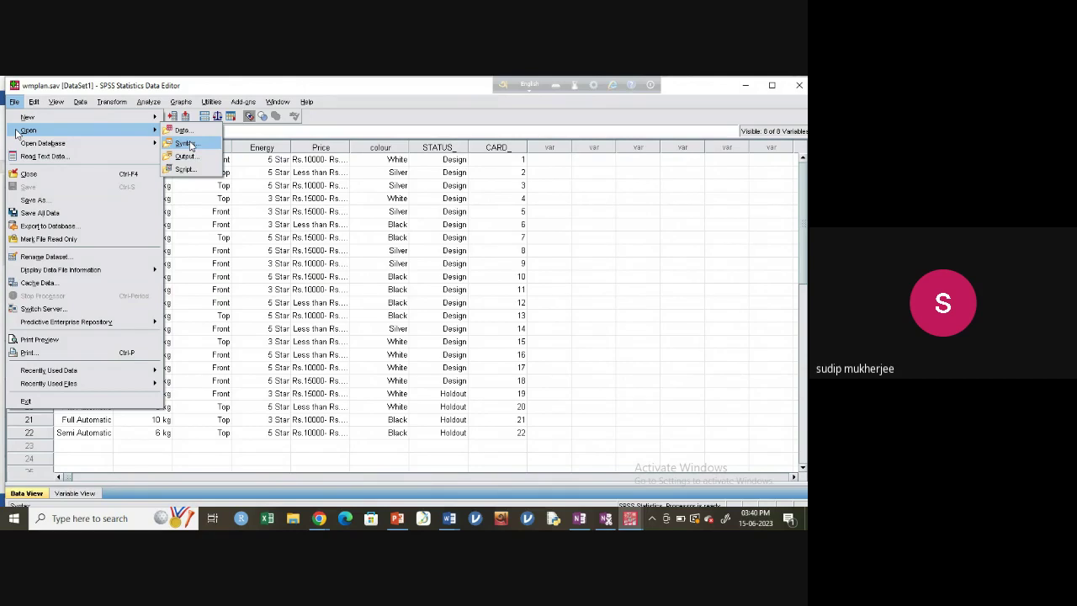
pyautogui.moveTo(147, 122)
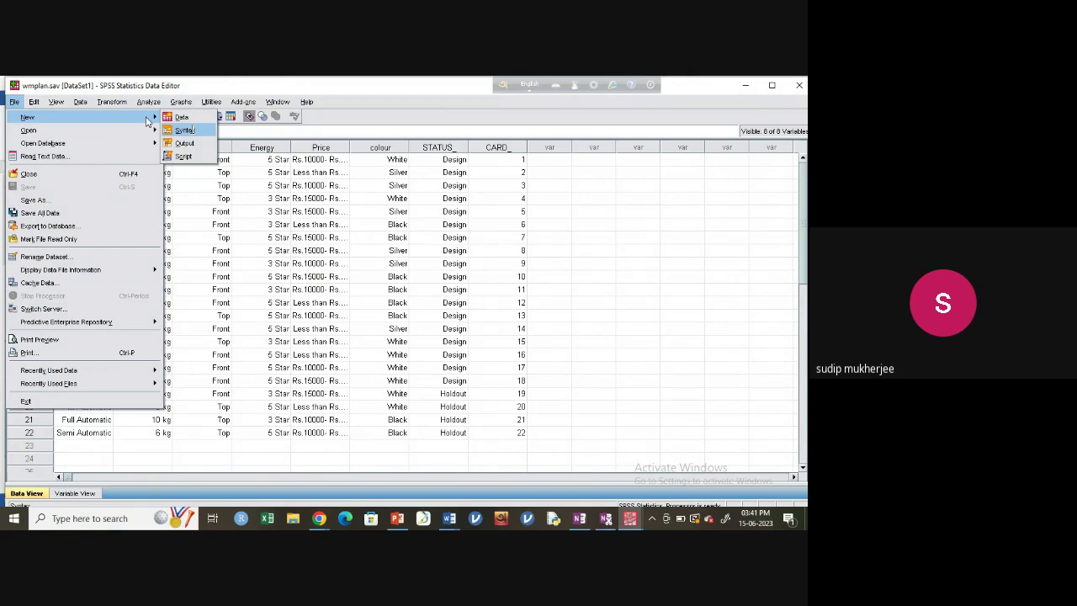
pyautogui.click(186, 130)
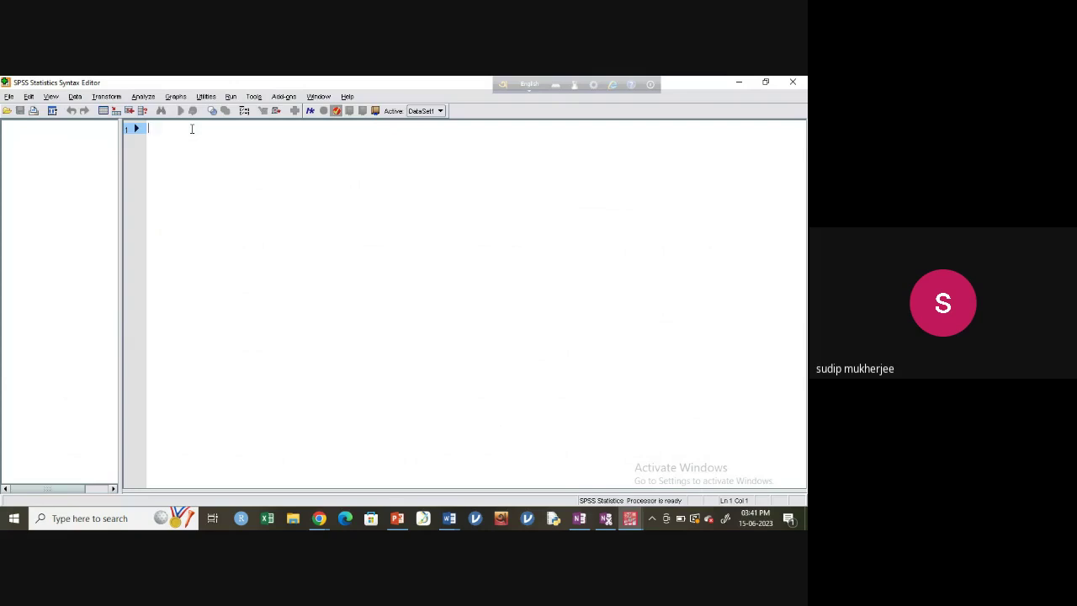
pyautogui.write('CONJOINT PLAN=\'F:\\exceller\\wmplan.sav\' /DATA=\'F:\\exceller\\wmpref.sav\' /SEQUENCE=CARD1 TO CARD22 /SUBJECT=ID /FACTORS=Category (DISCRETE) capacity(DISCRETE) Loading(DISCRETE) Energy(DISCRETE) PRICE (DISCRETE) colour(DISCRETE) /PRINT=SUMMARYONLY /Utility="F:\\exceller\\tu.sav" /plot=SUMMARY.  get file "F:\\exceller\\tu.sav". LIST.')
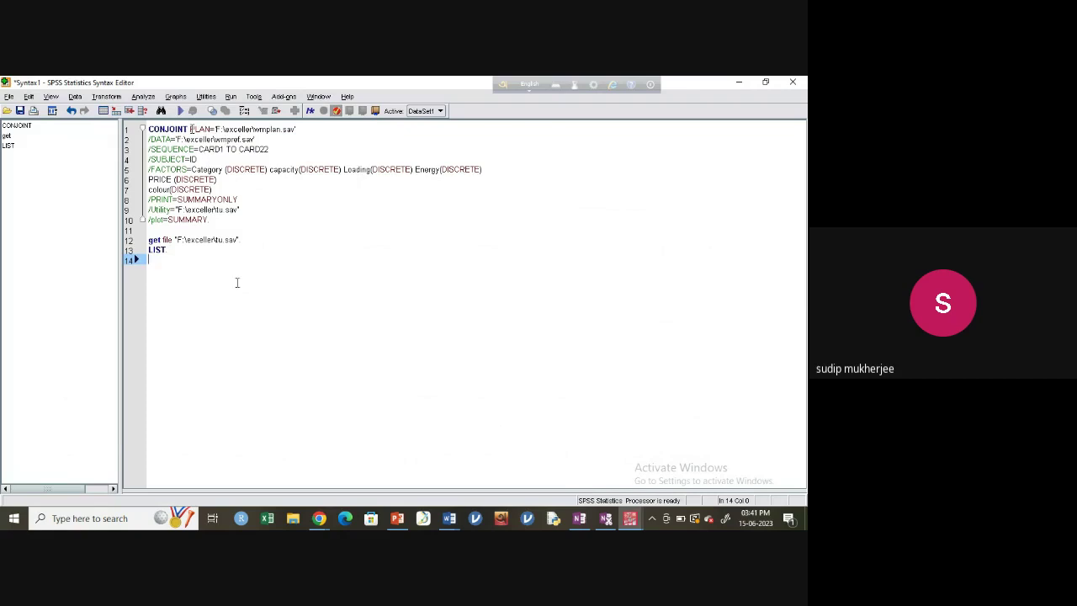
# Go through the CONJOINT, get and LIST commands in the syntax, checking where each command starts and ends.
pyautogui.click(262, 241)
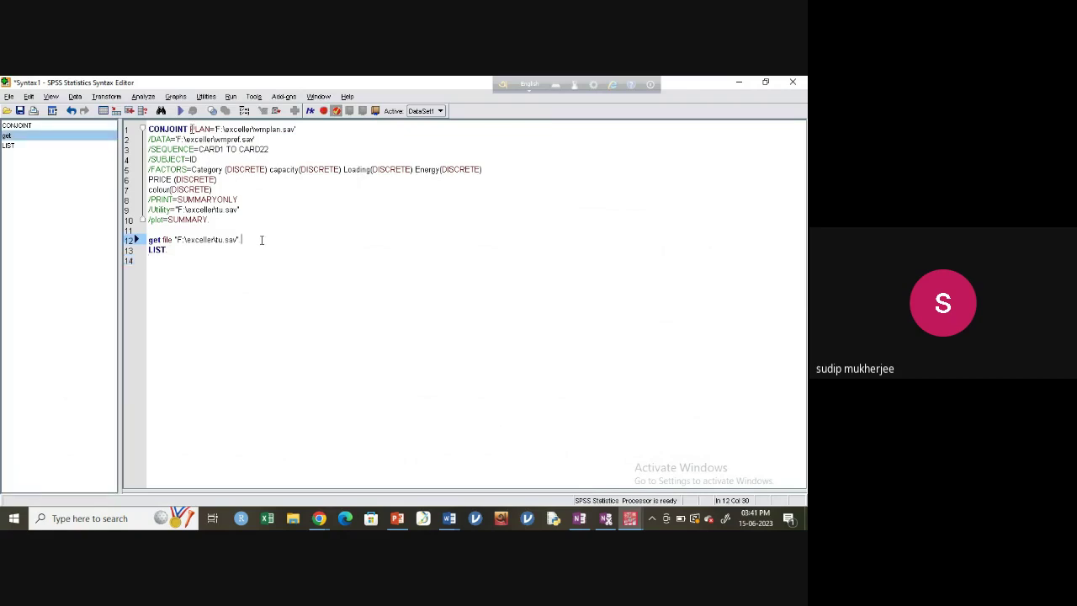
pyautogui.click(291, 140)
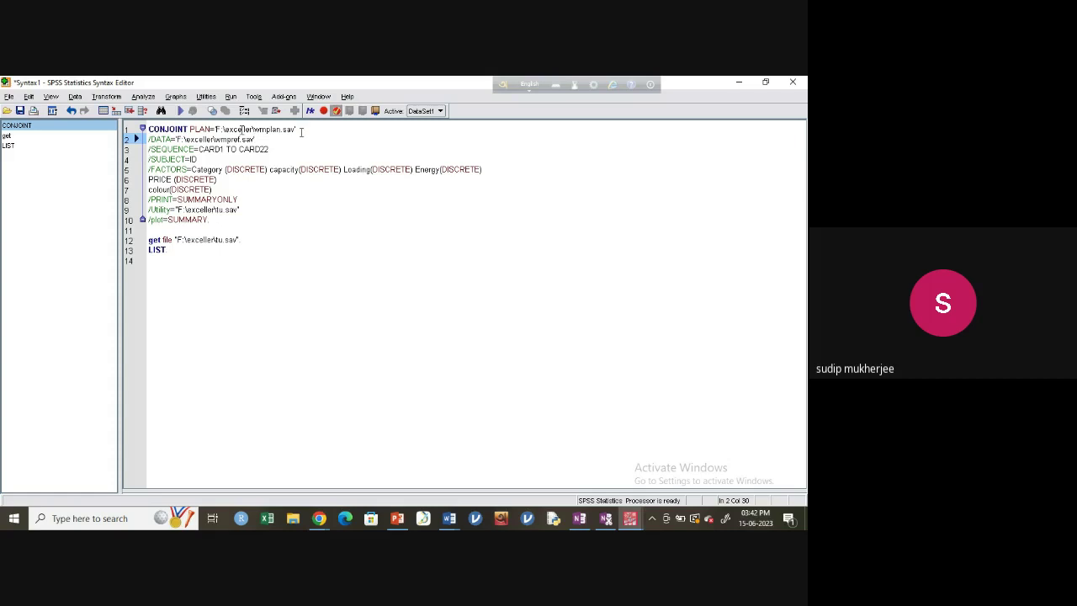
pyautogui.click(149, 129)
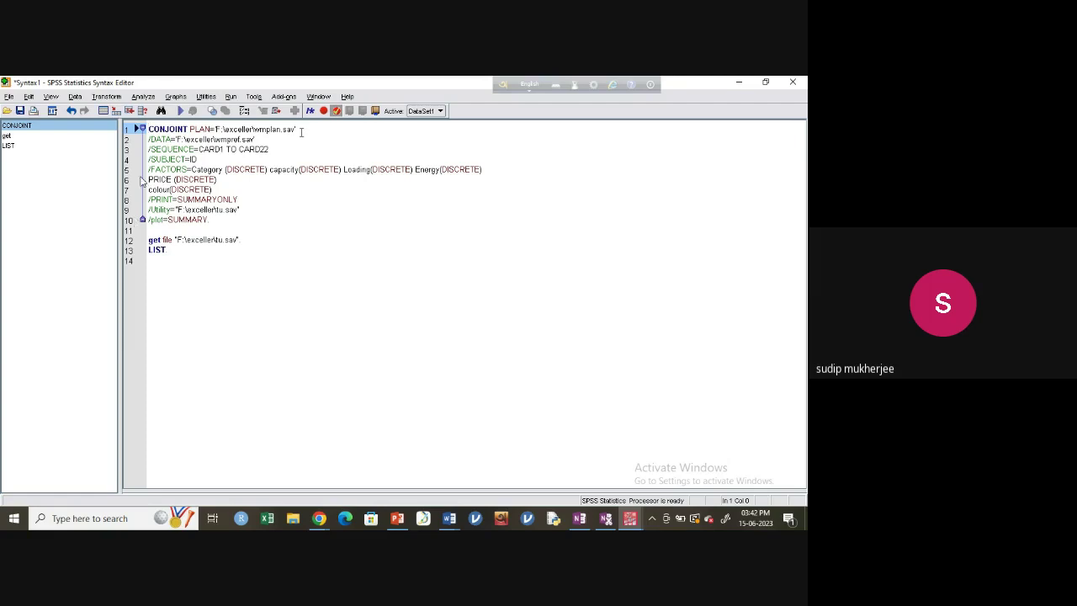
pyautogui.click(149, 240)
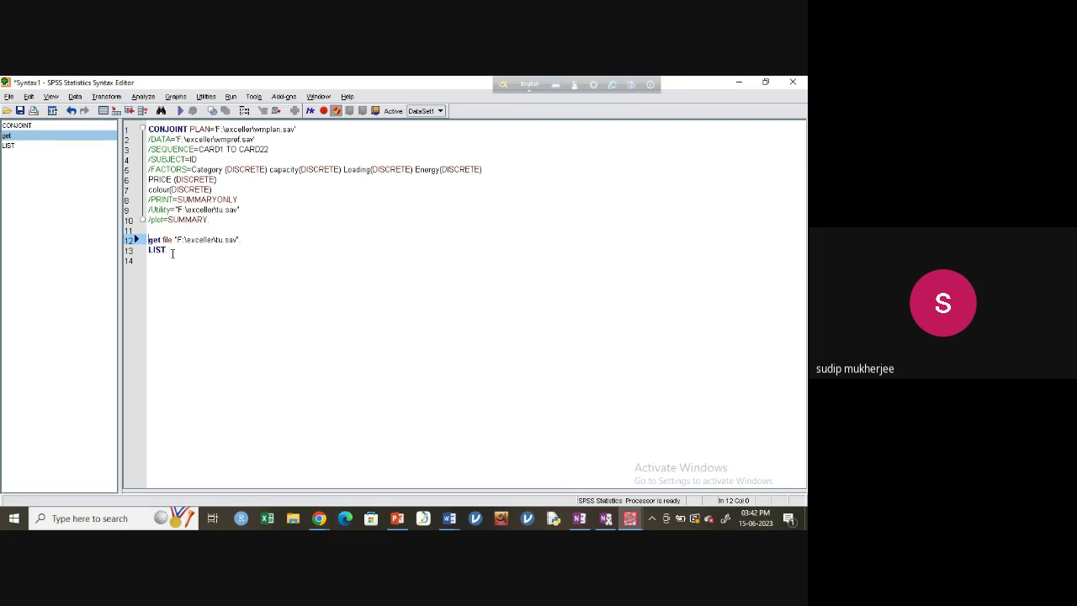
pyautogui.press('Down')
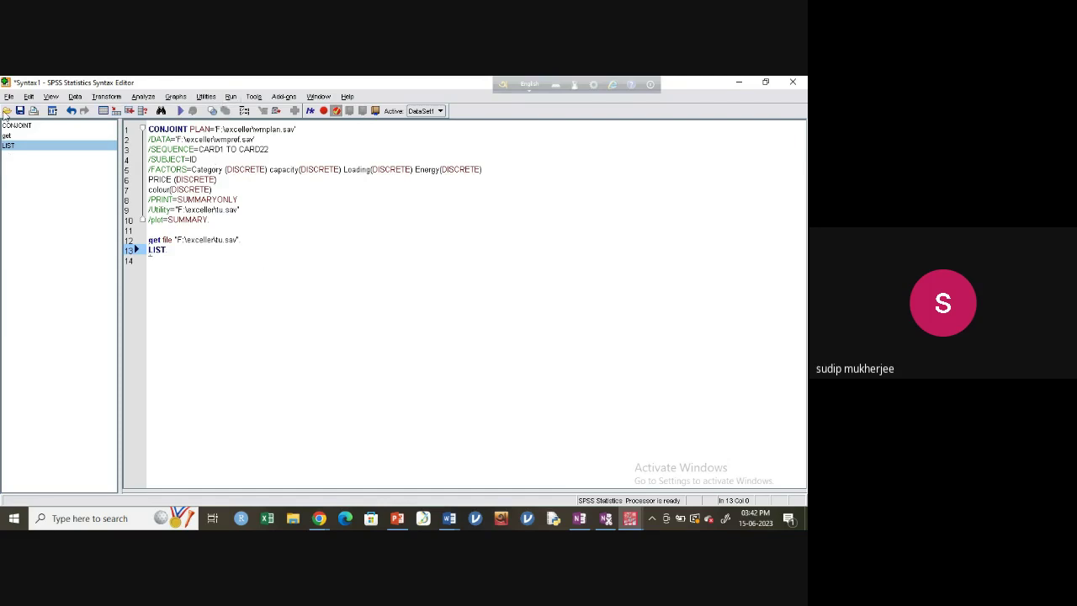
pyautogui.click(25, 127)
pyautogui.click(5, 138)
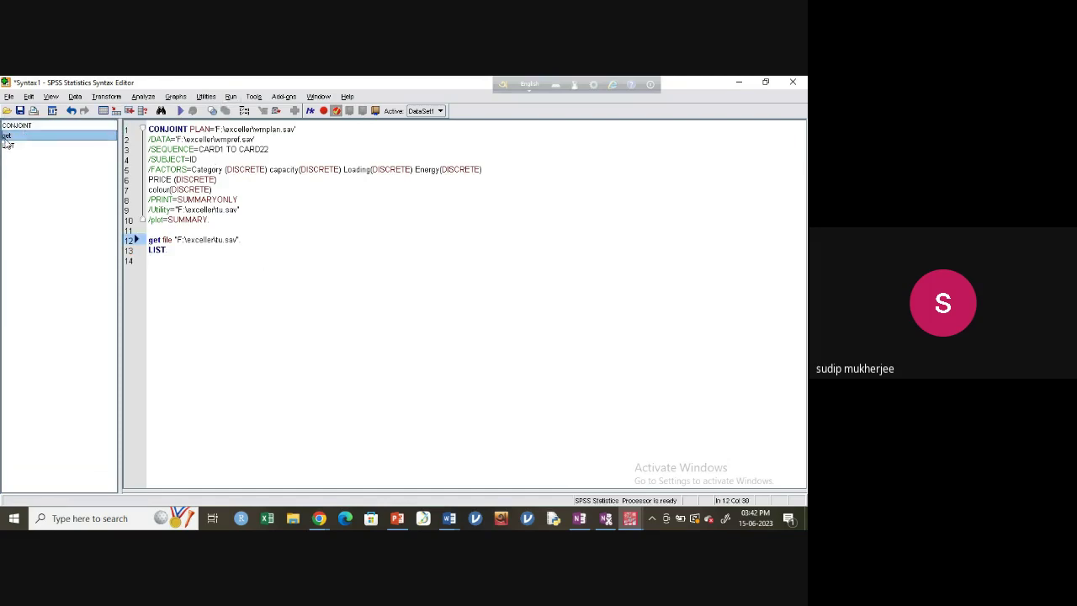
pyautogui.click(5, 147)
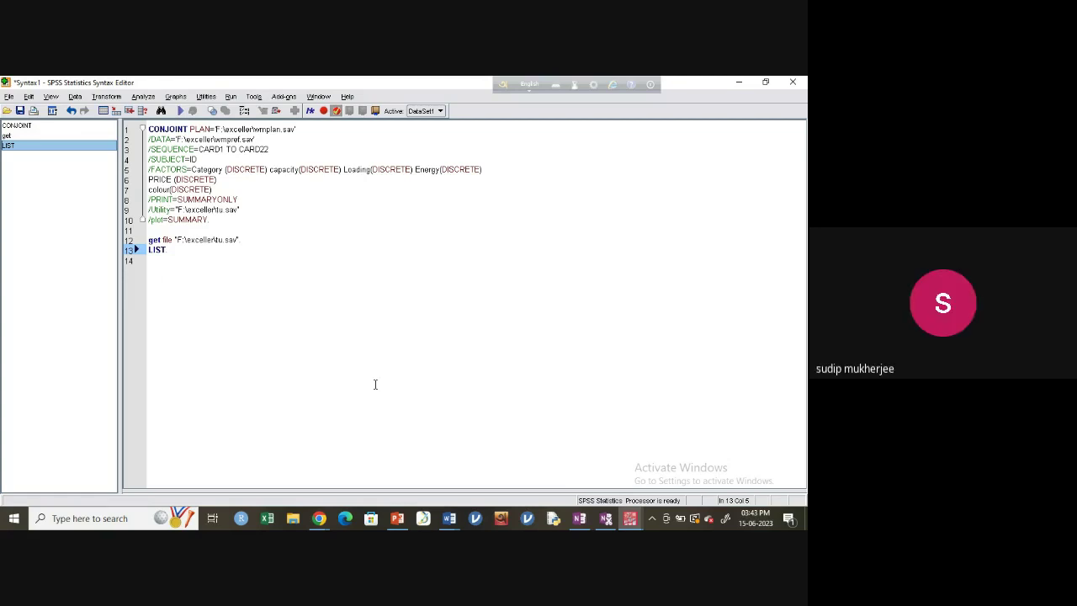
# Switch to the Google Meet call in Chrome, check the shared syntax in the in-call messages, and close them.
pyautogui.moveTo(321, 524)
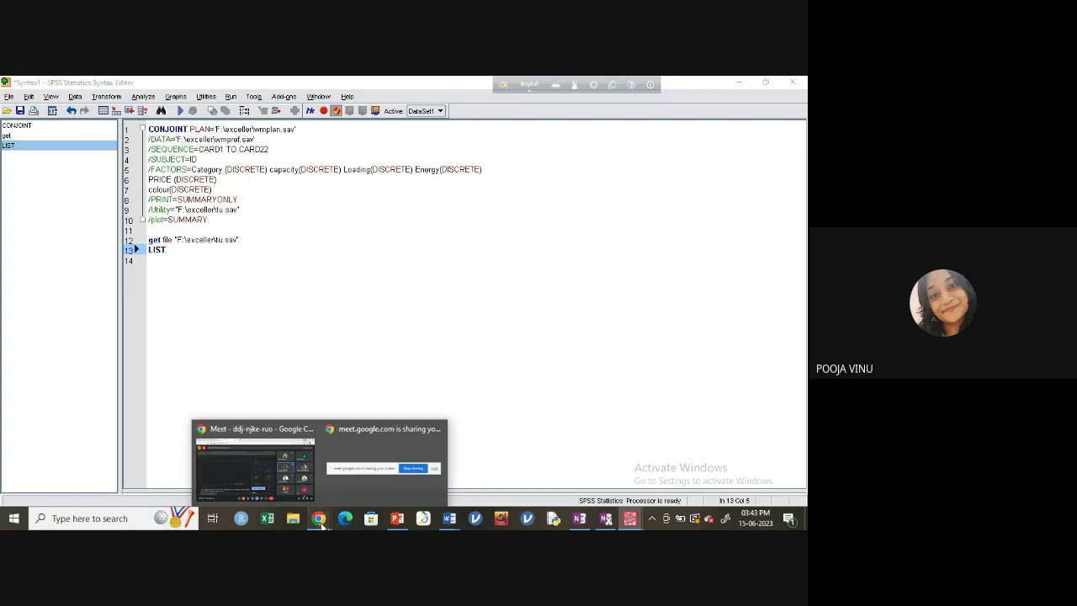
pyautogui.click(277, 484)
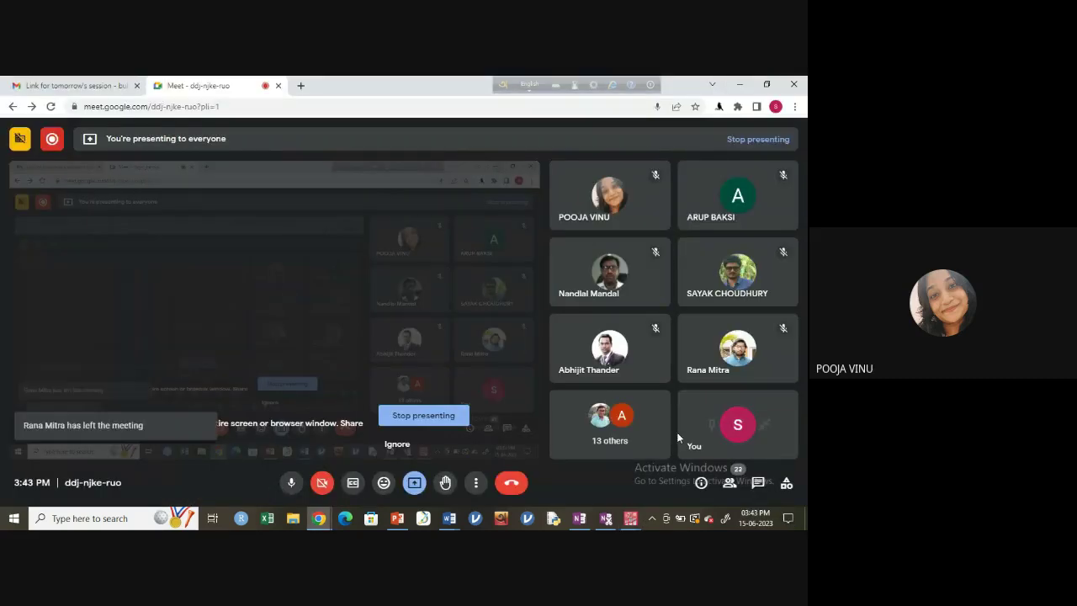
pyautogui.click(758, 483)
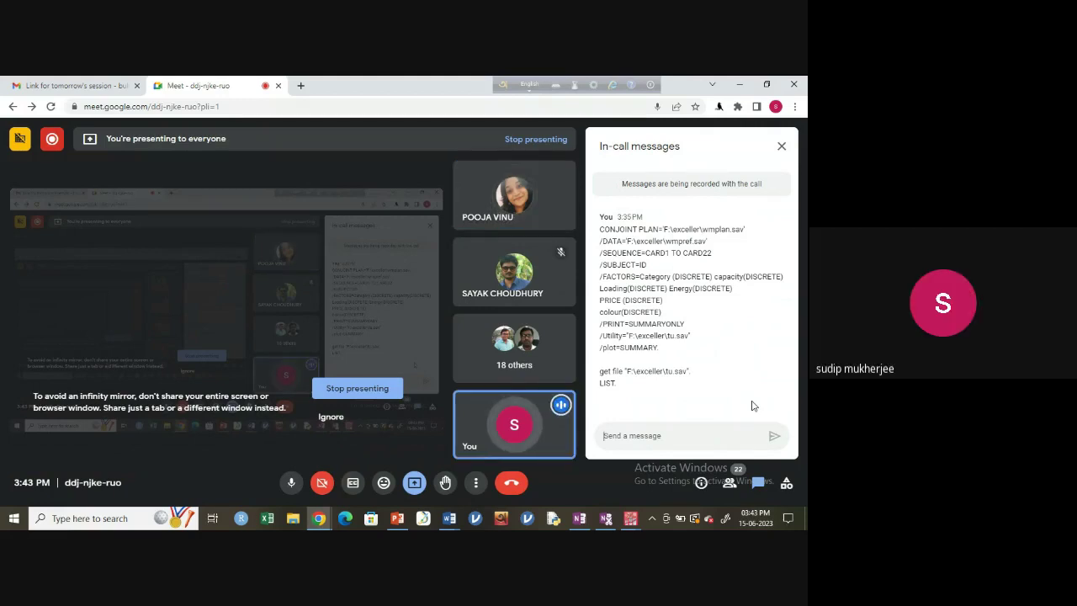
pyautogui.click(782, 145)
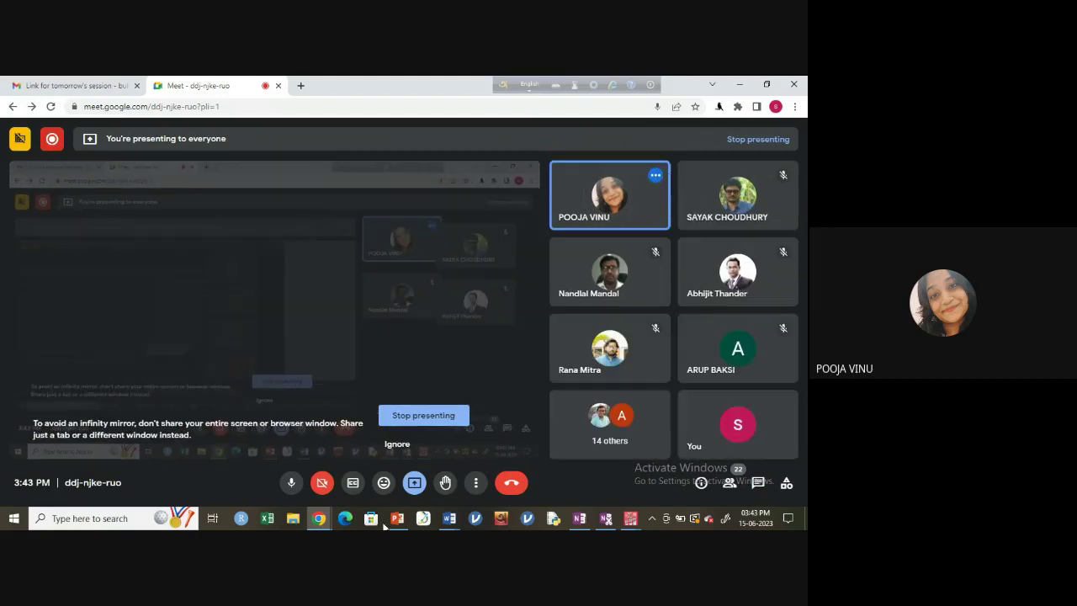
# Switch to CONJOINT PLAN.docx in Word and review the syntax down to LIST, including the block from CONJOINT PLAN to /plot=SUMMARY.
pyautogui.click(449, 519)
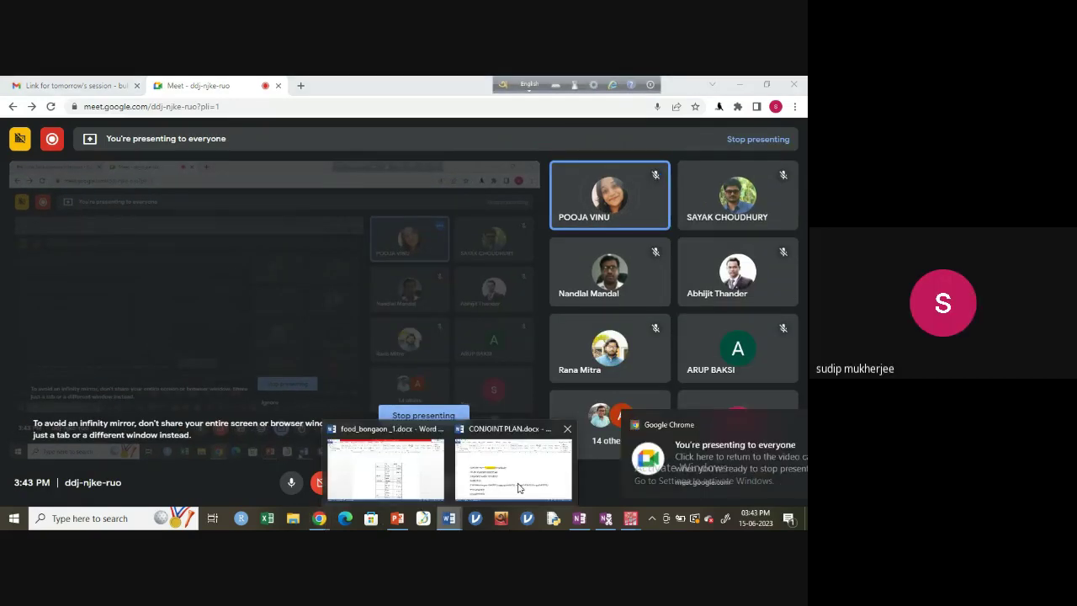
pyautogui.click(513, 472)
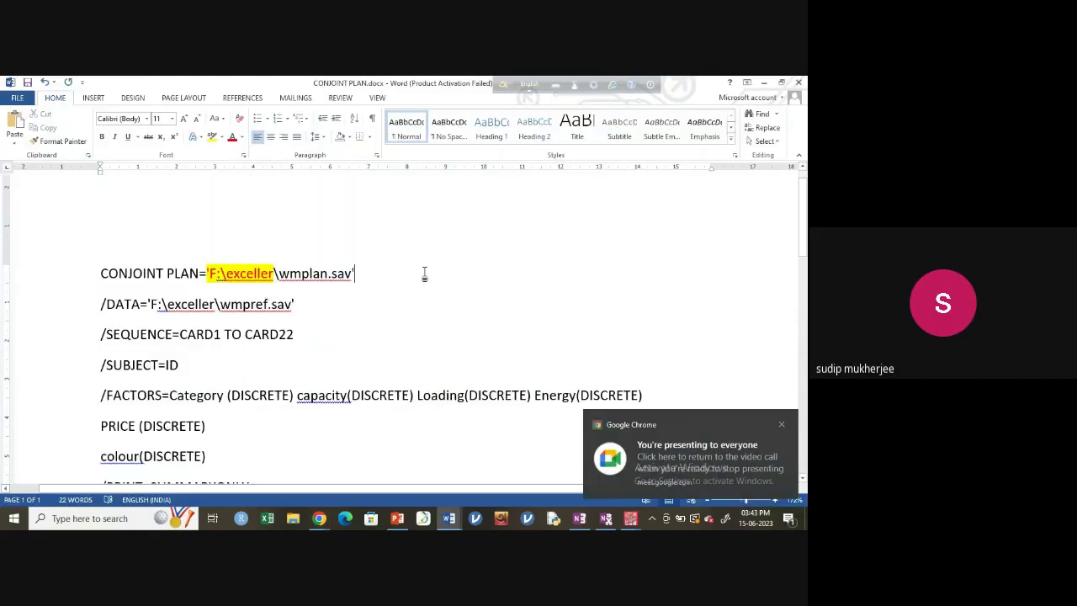
pyautogui.scroll(-3, 425, 273)
pyautogui.scroll(-1, 426, 271)
pyautogui.scroll(2, 404, 277)
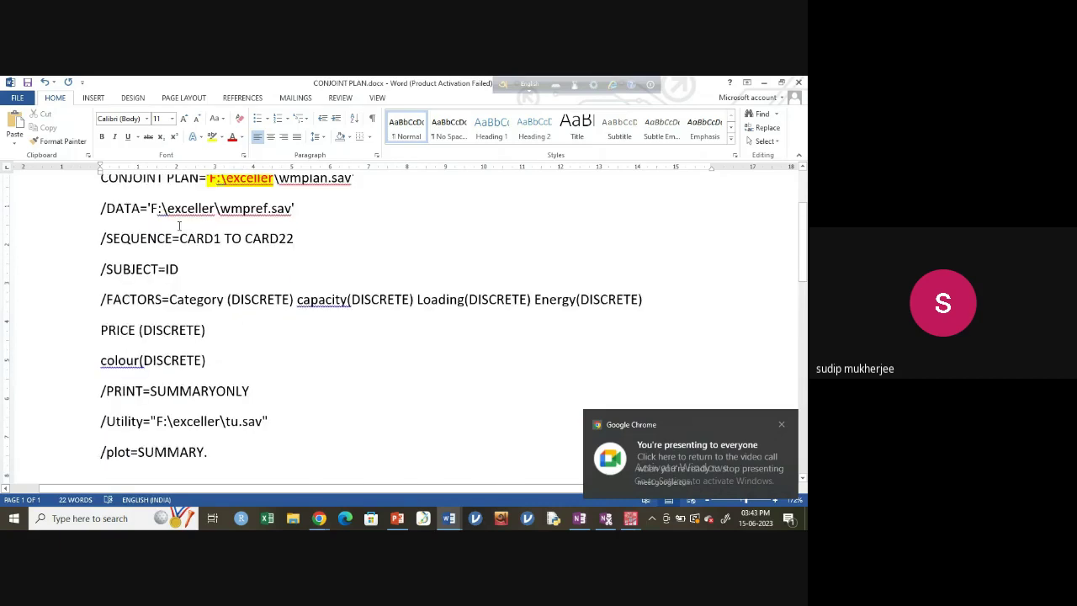
pyautogui.scroll(2, 178, 226)
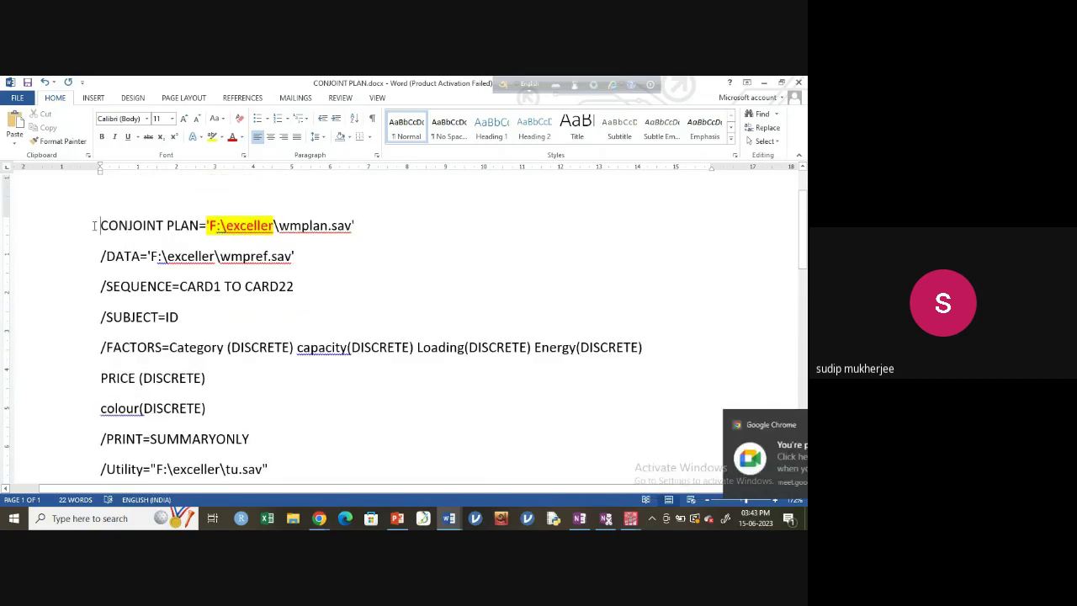
pyautogui.moveTo(94, 226); pyautogui.dragTo(252, 458)
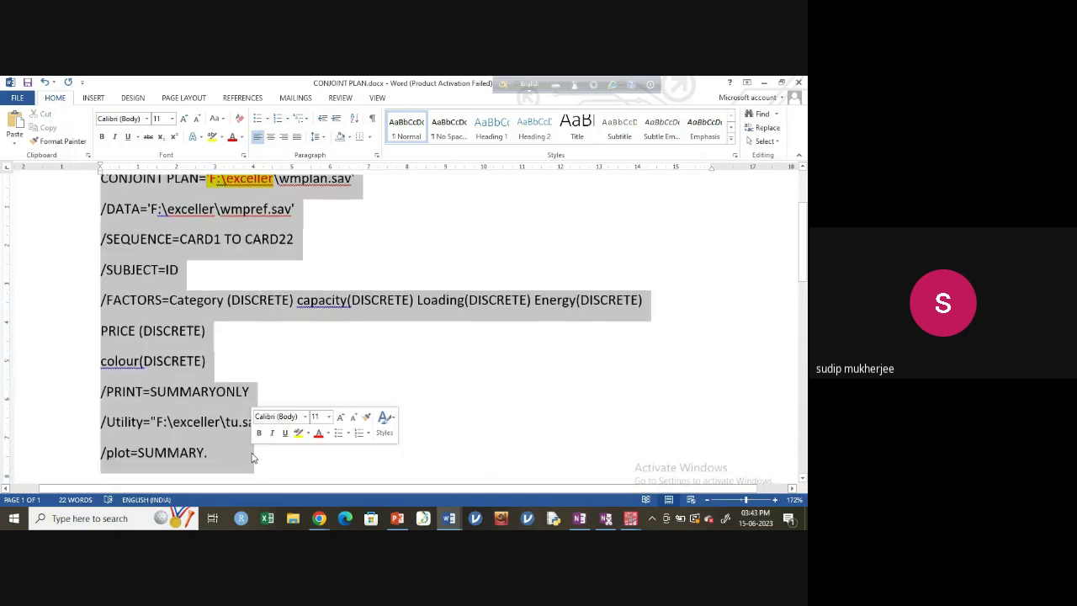
pyautogui.scroll(-1, 261, 410)
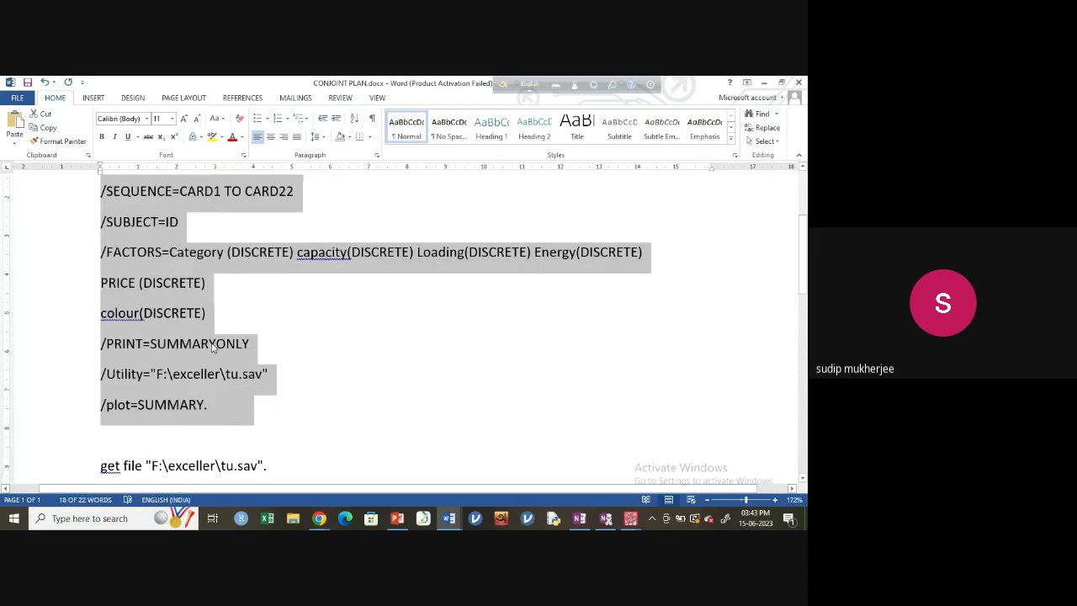
pyautogui.scroll(-2, 460, 323)
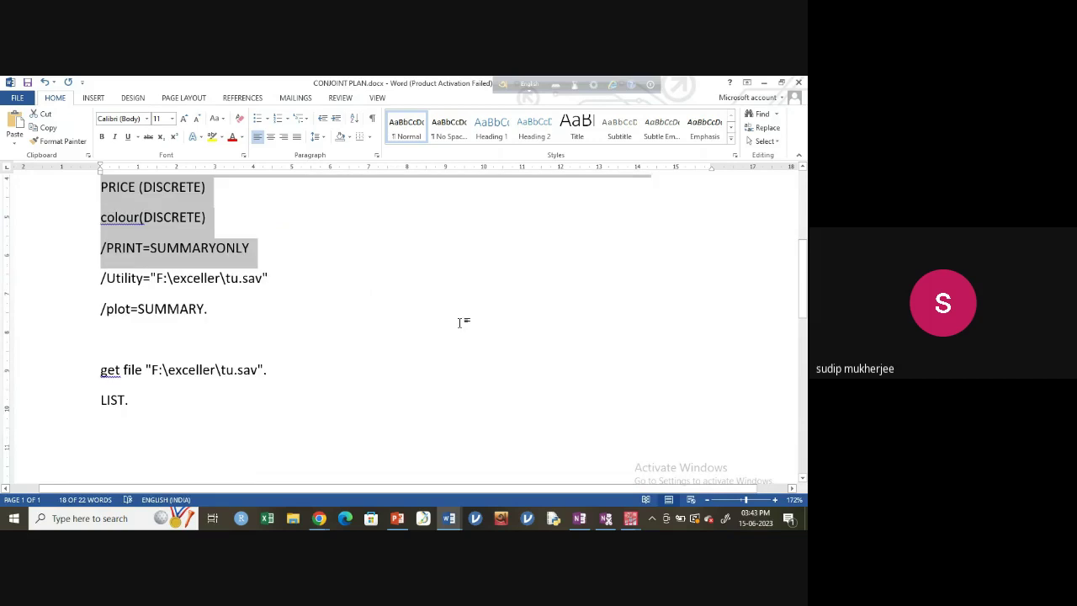
pyautogui.click(460, 322)
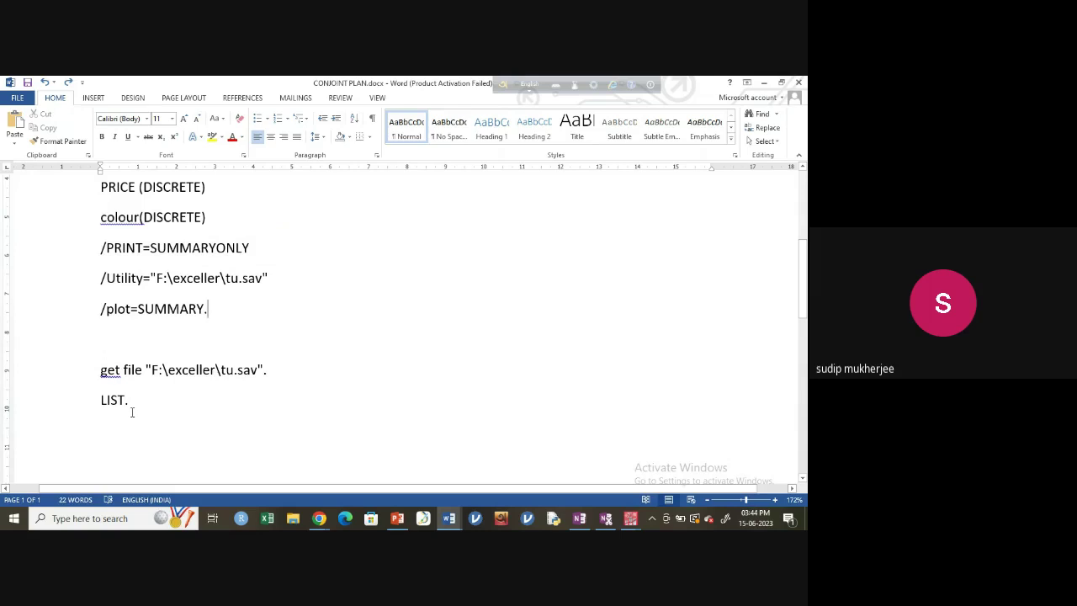
pyautogui.scroll(5, 132, 412)
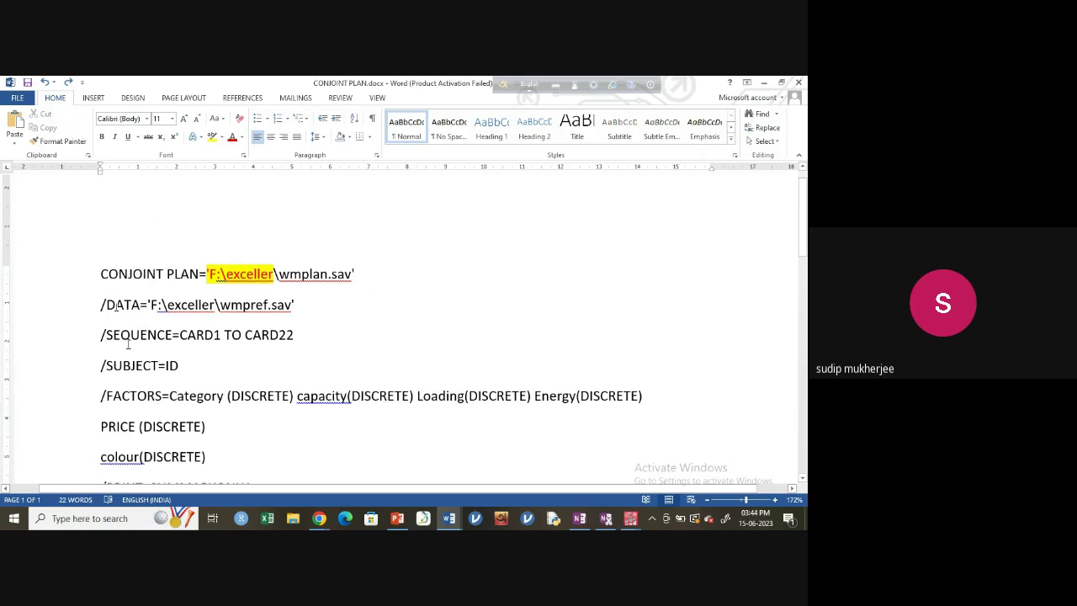
pyautogui.scroll(-2, 224, 390)
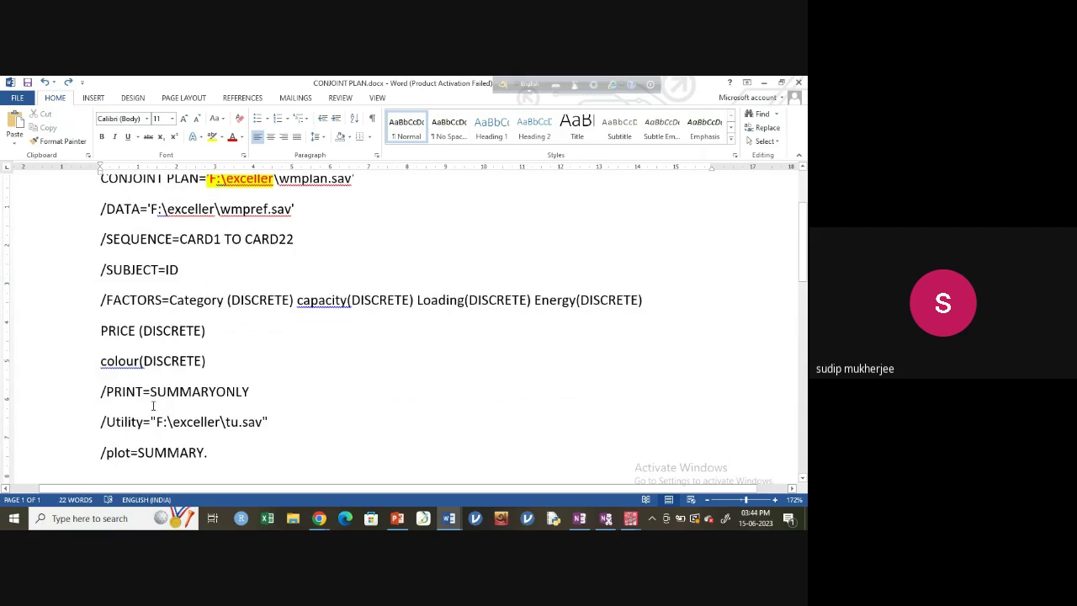
pyautogui.scroll(2, 269, 415)
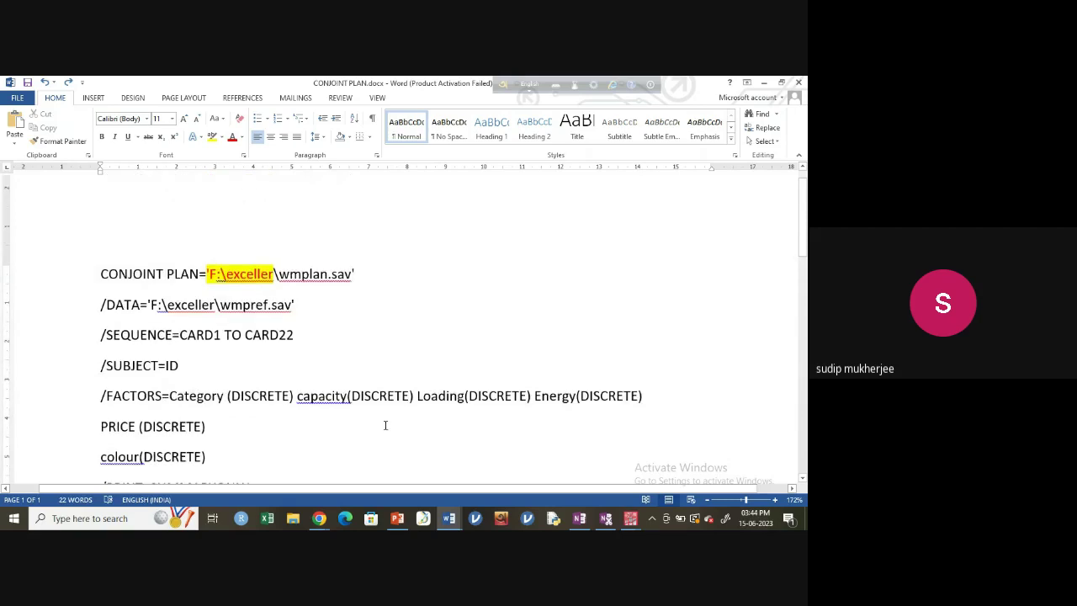
# Switch to the SPSS syntax file and look over the preference data in wmpref.sav and the plan cards in wmplan.sav.
pyautogui.click(630, 519)
pyautogui.click(713, 472)
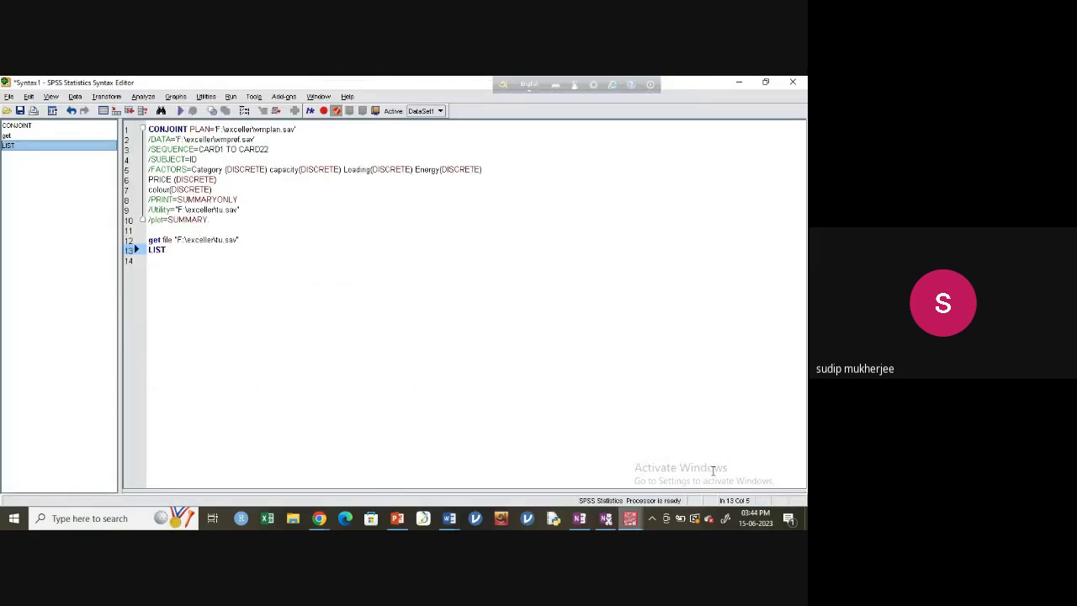
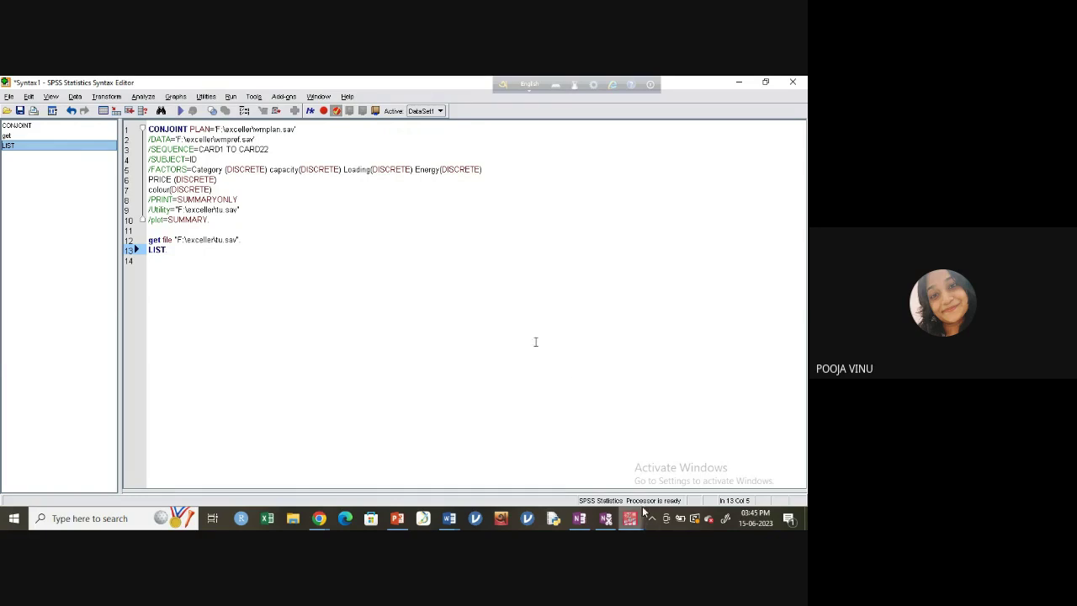
pyautogui.moveTo(629, 518)
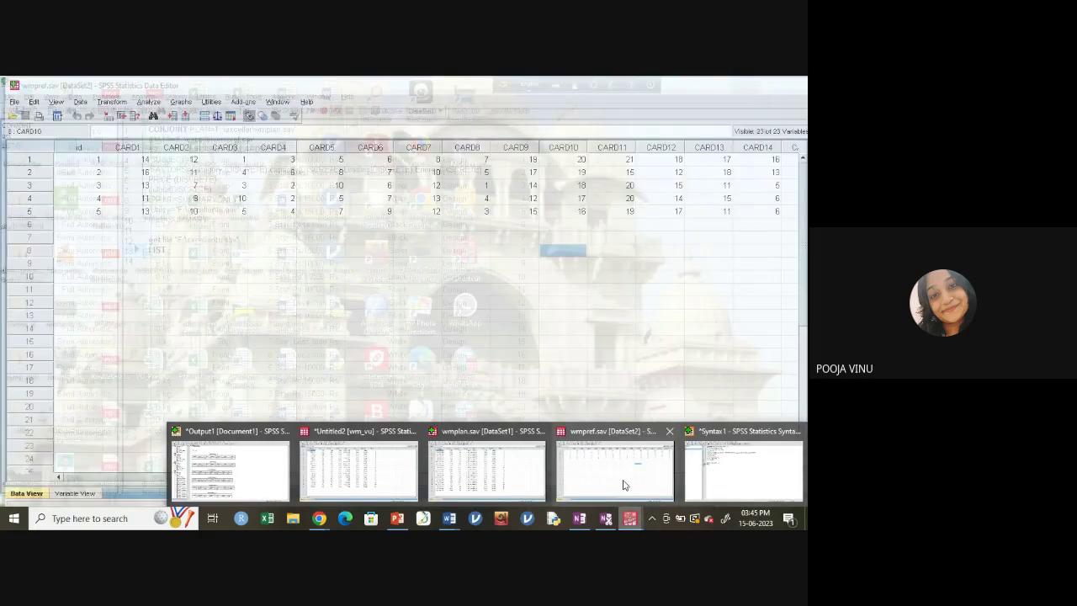
pyautogui.click(623, 482)
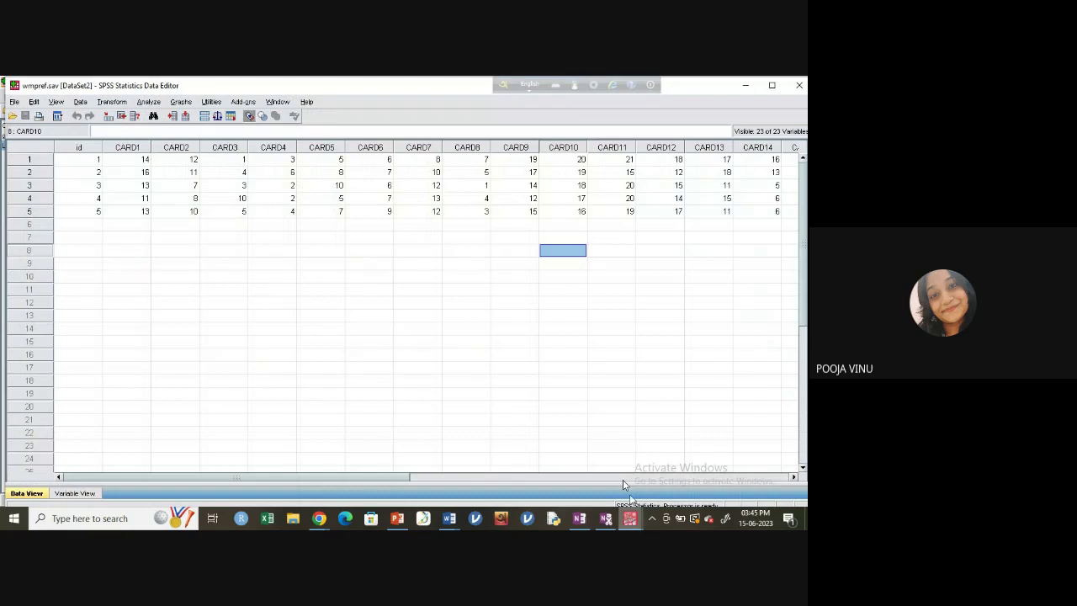
pyautogui.moveTo(629, 517)
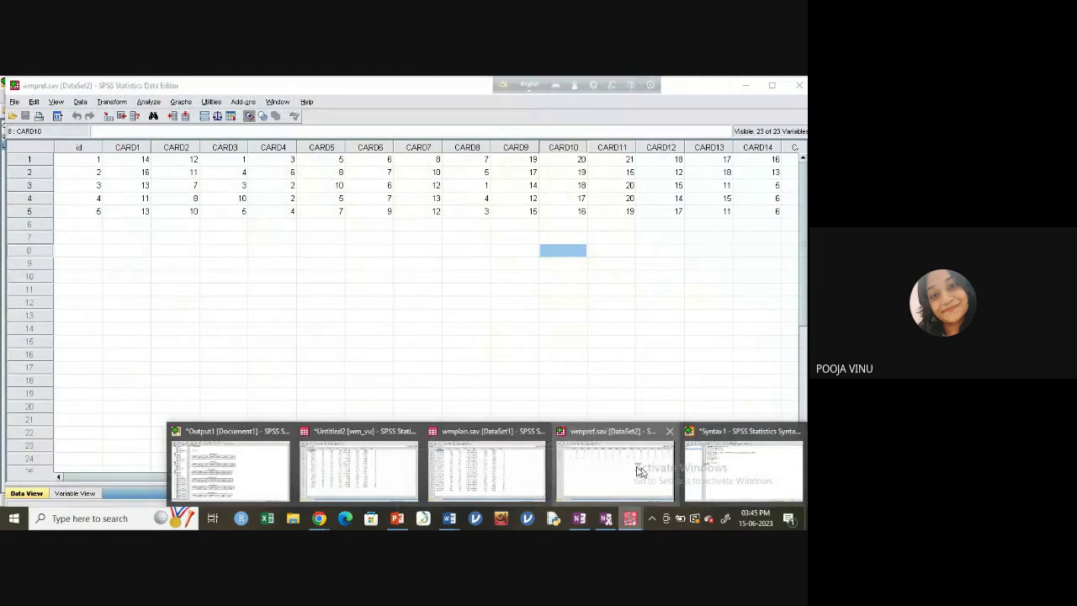
pyautogui.click(529, 469)
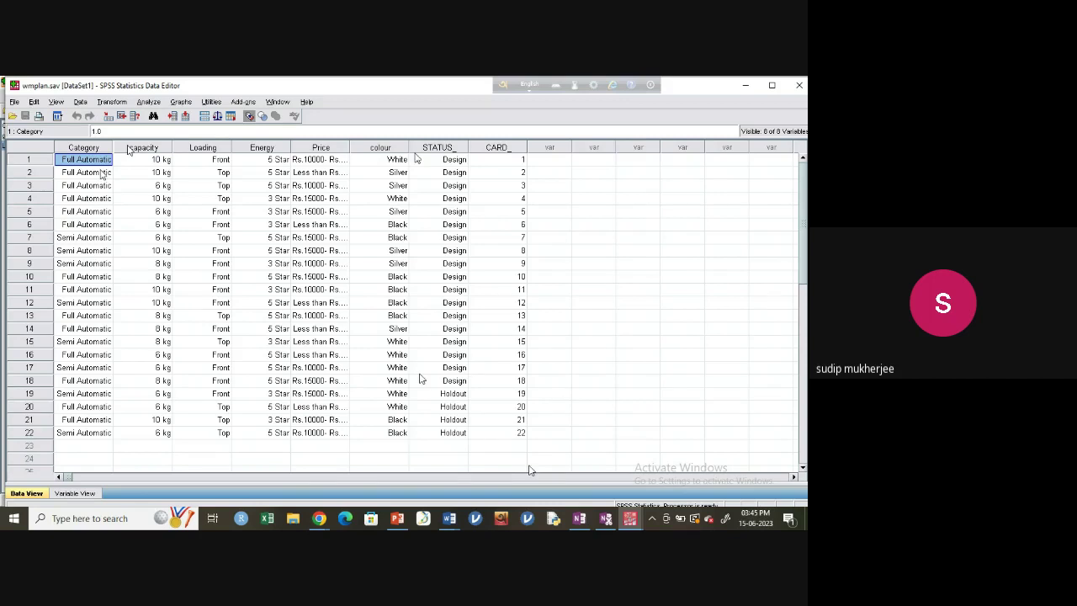
# Check the variable names defined in wmplan.sav against the factors listed in the CONJOINT syntax.
pyautogui.click(450, 520)
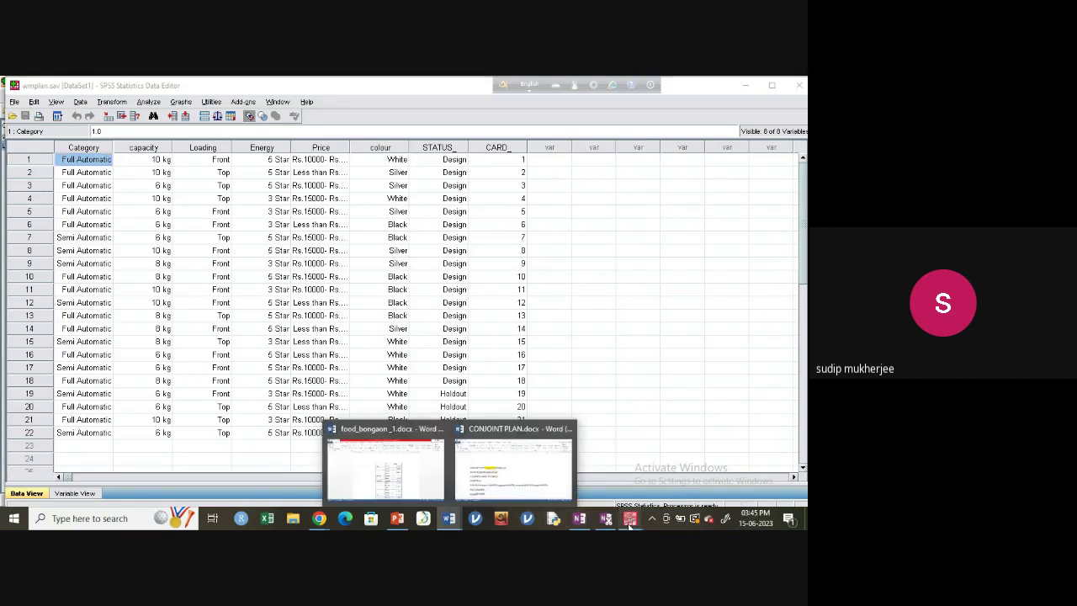
pyautogui.moveTo(630, 524)
pyautogui.click(210, 459)
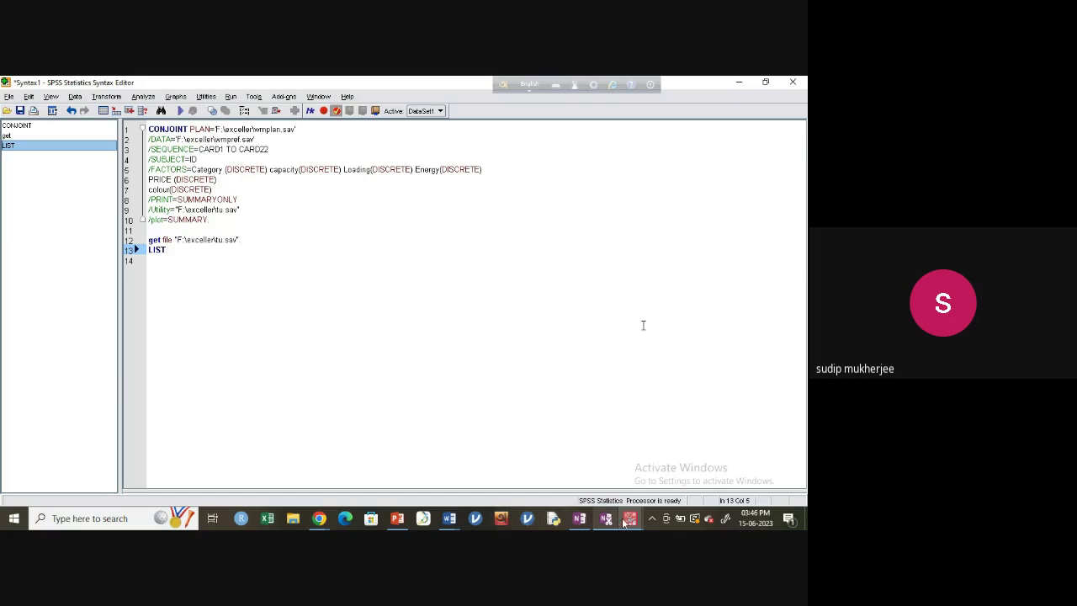
pyautogui.click(502, 480)
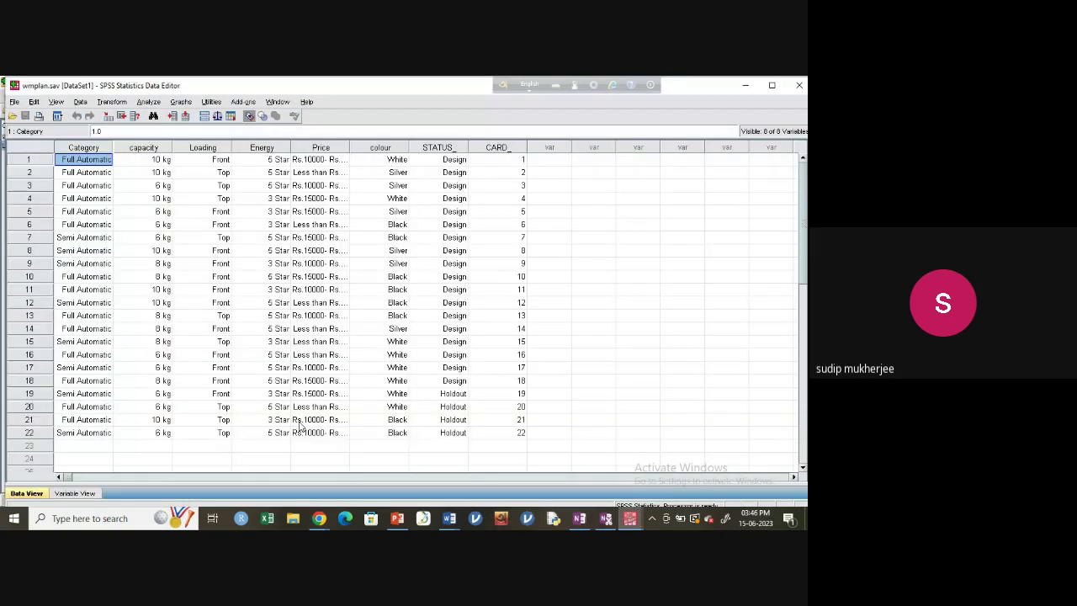
pyautogui.click(74, 494)
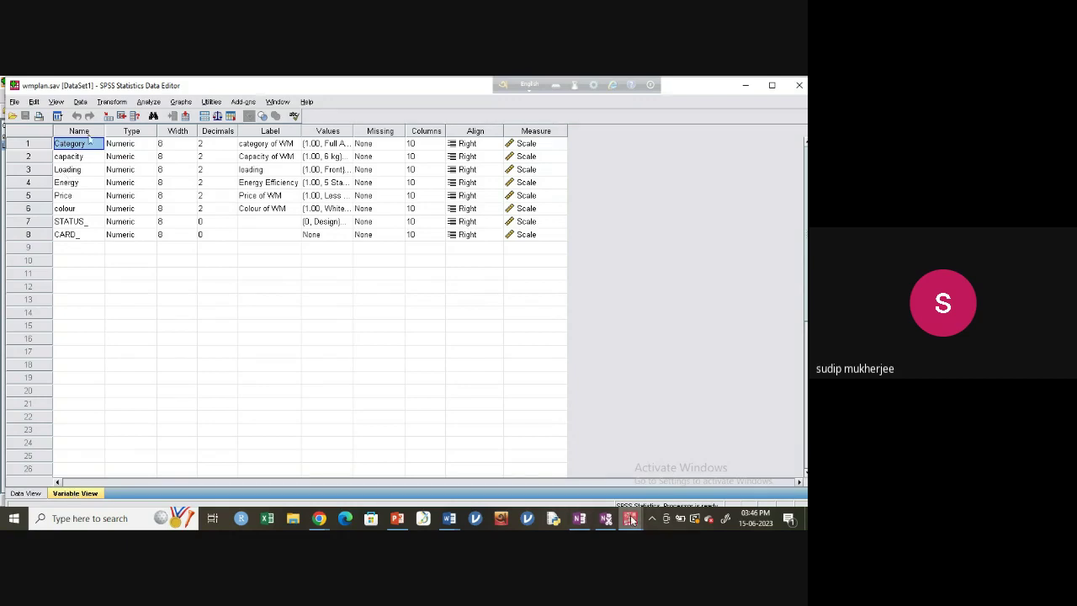
pyautogui.moveTo(630, 520)
pyautogui.click(724, 476)
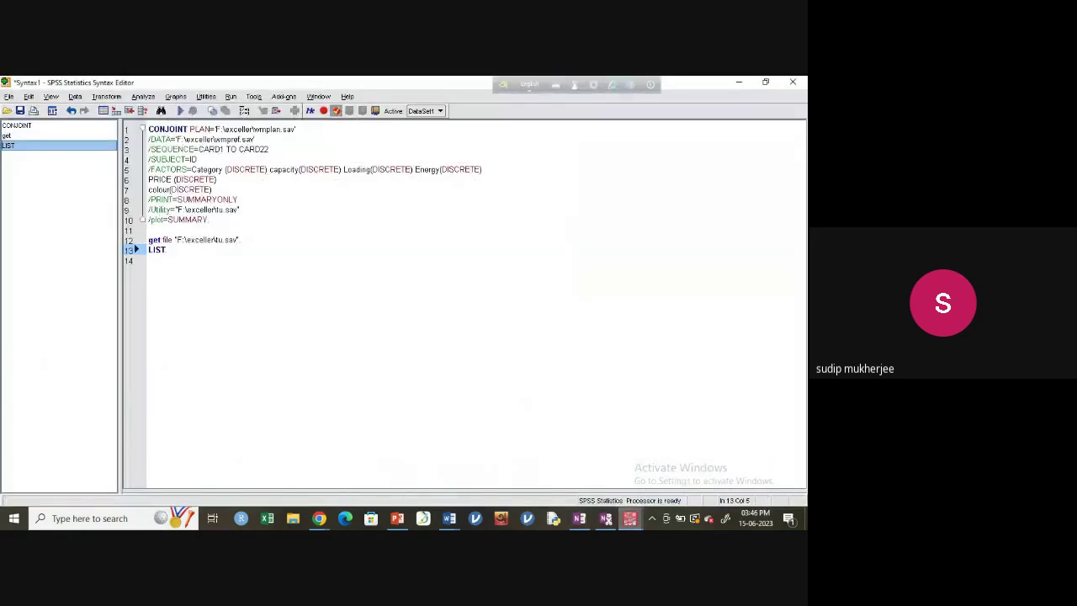
# Check the id and CARD1 to CARD22 variable definitions in wmpref.sav against the syntax, and return to its data.
pyautogui.click(630, 519)
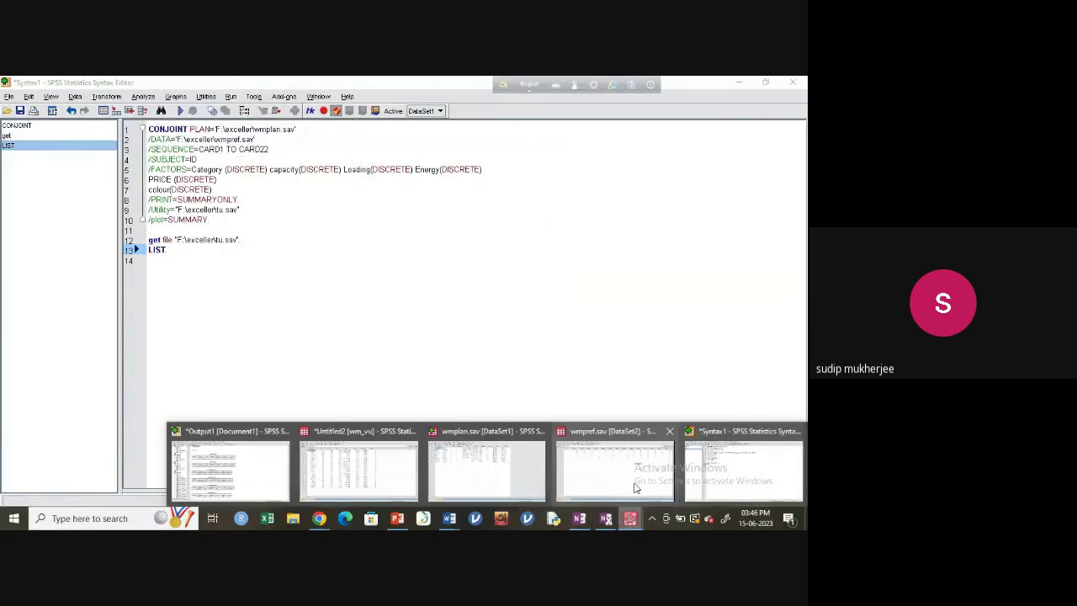
pyautogui.click(617, 479)
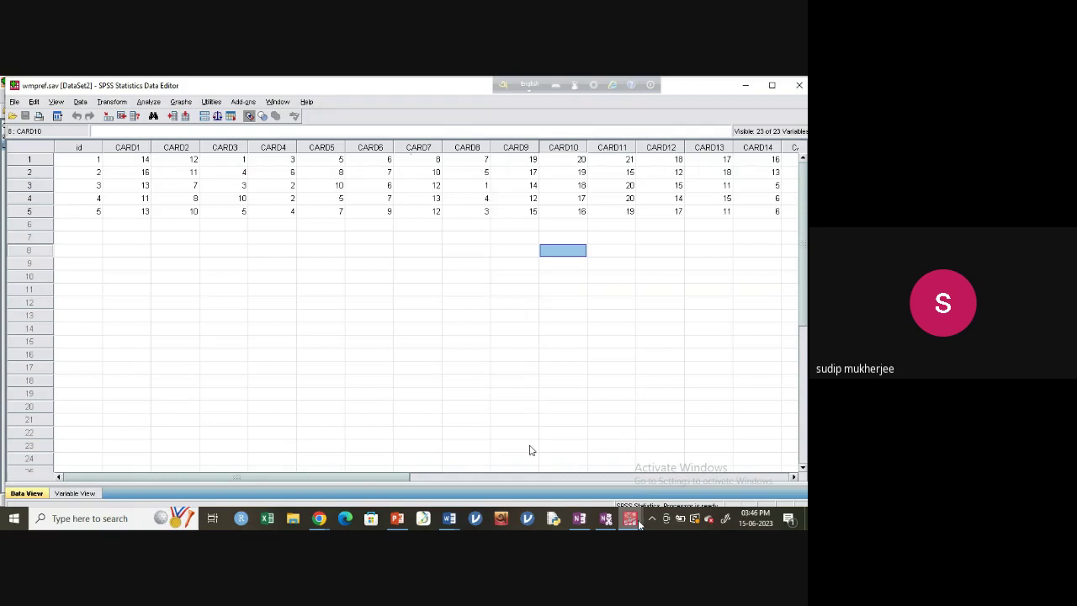
pyautogui.click(361, 471)
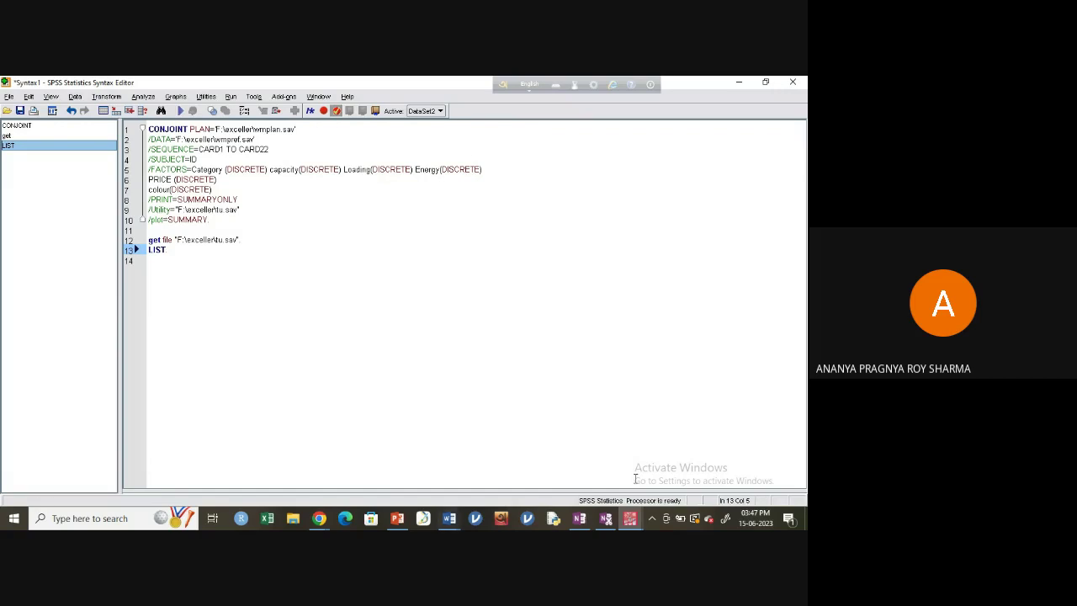
pyautogui.click(631, 518)
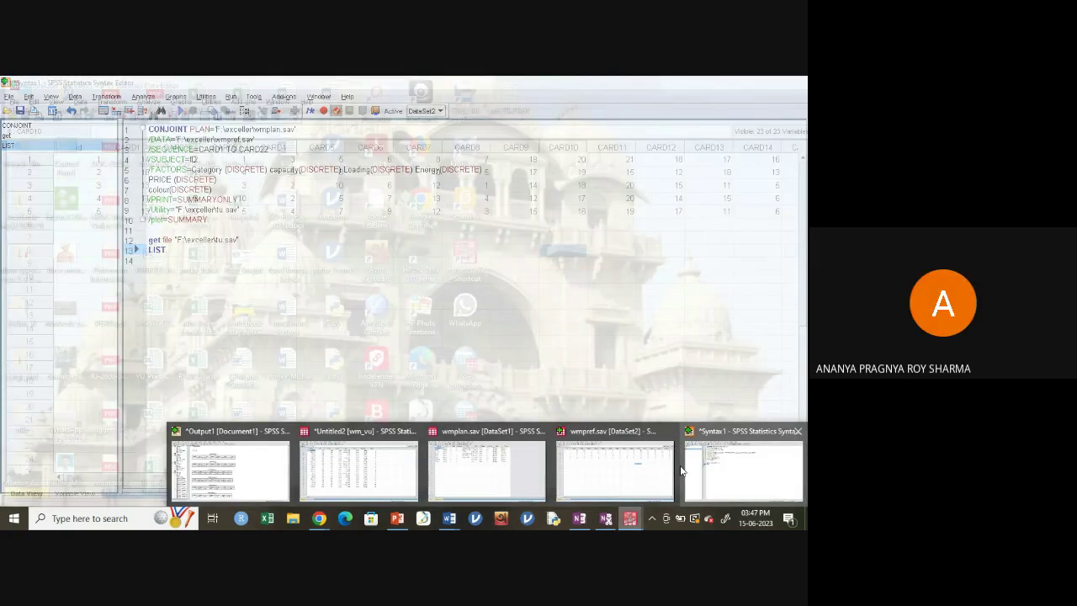
pyautogui.click(653, 469)
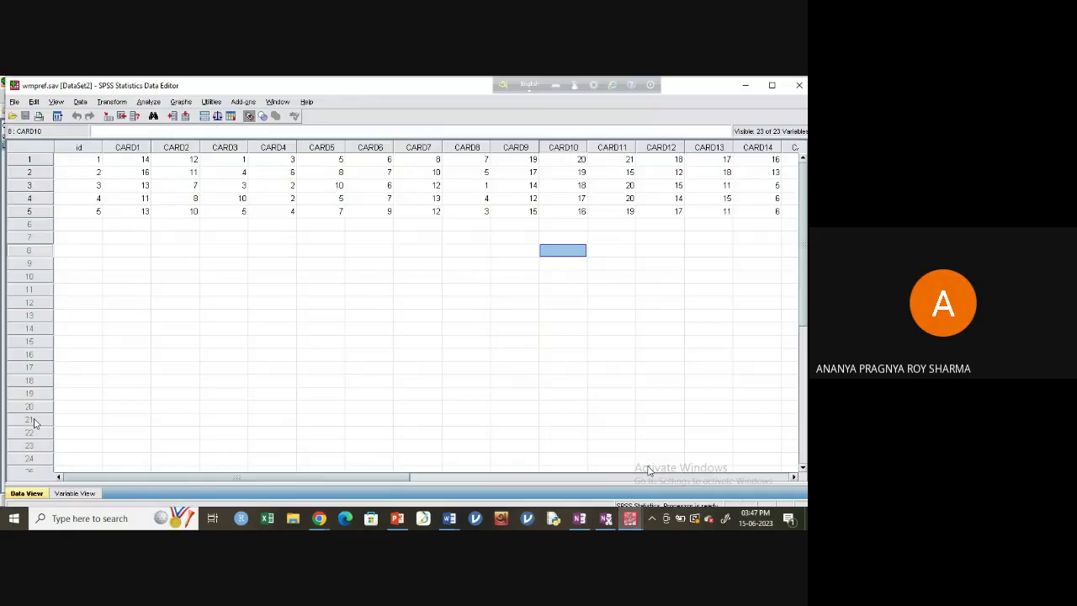
pyautogui.click(74, 494)
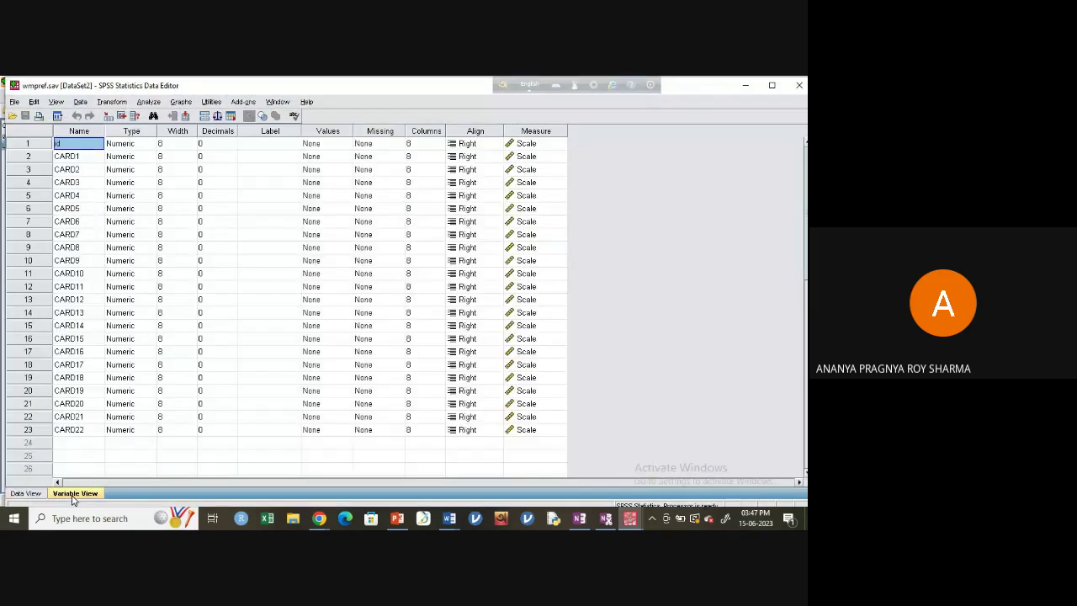
pyautogui.click(42, 495)
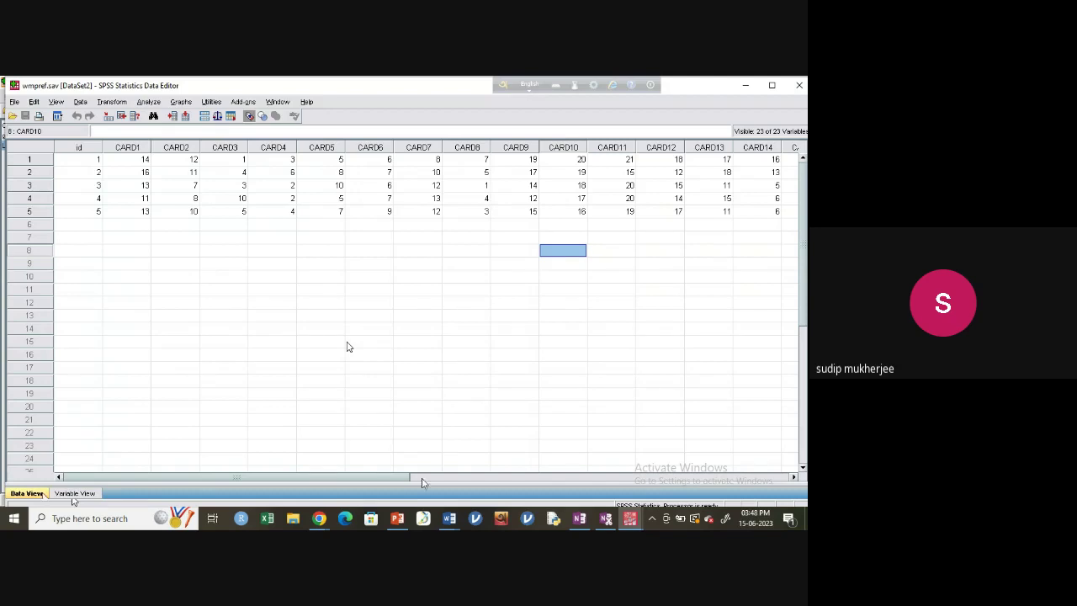
# Run the CONJOINT command from the first line of the syntax file.
pyautogui.moveTo(629, 518)
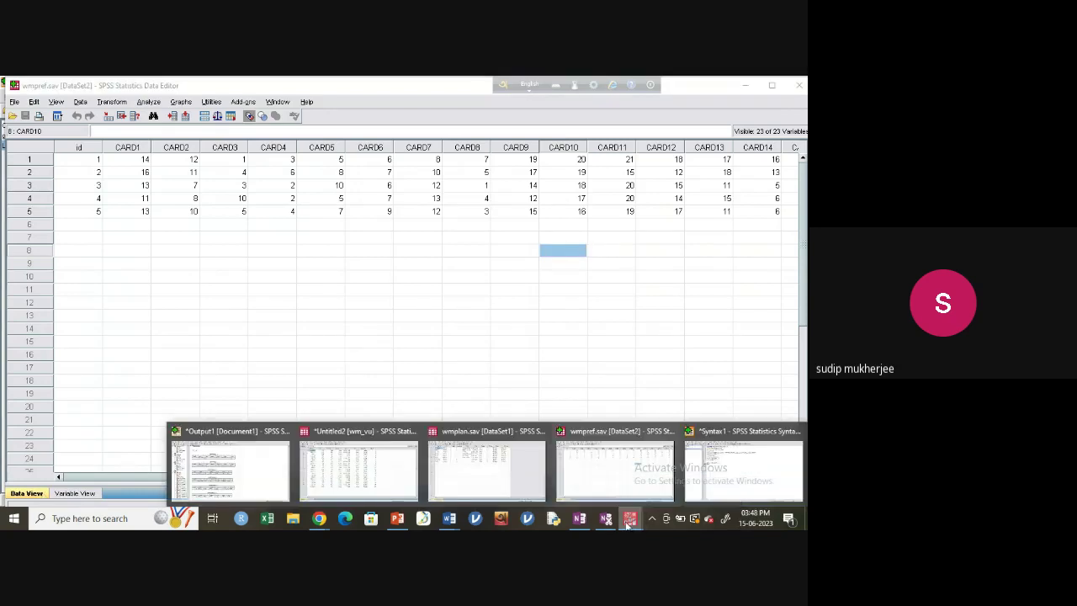
pyautogui.click(721, 474)
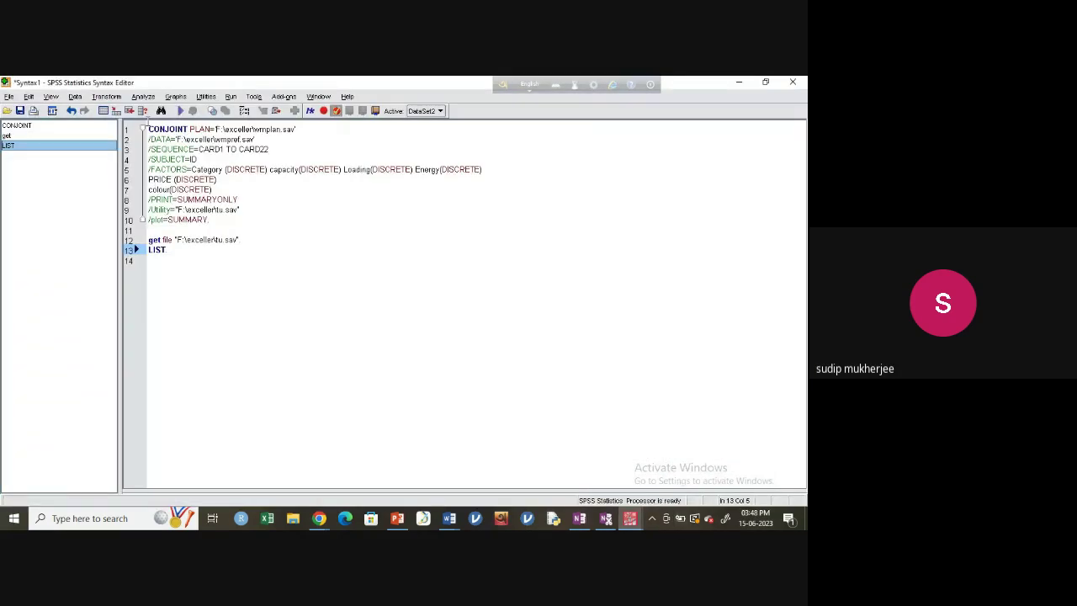
pyautogui.click(149, 129)
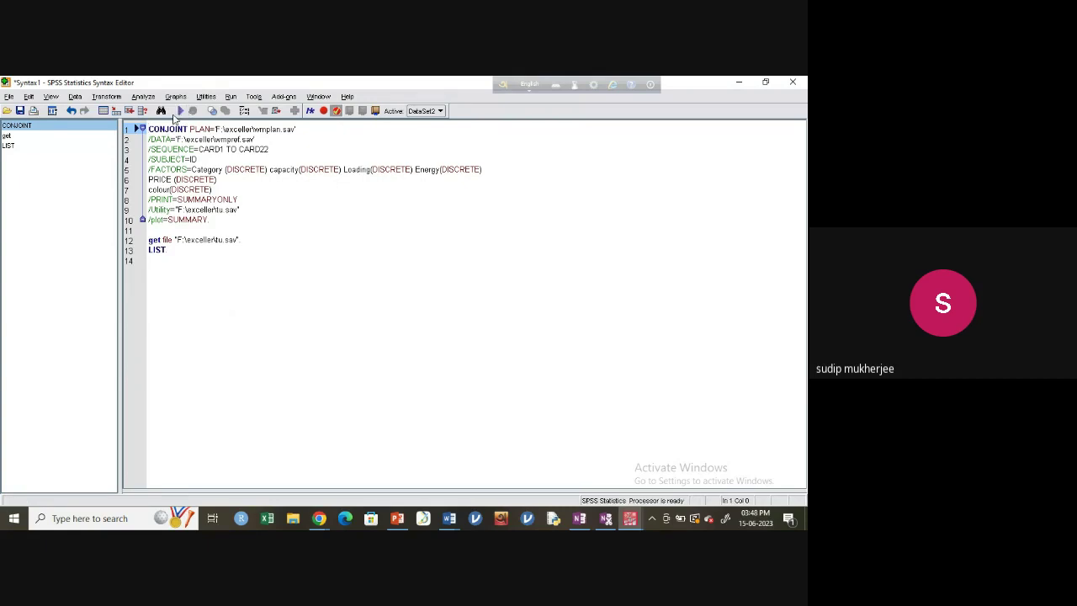
pyautogui.click(180, 111)
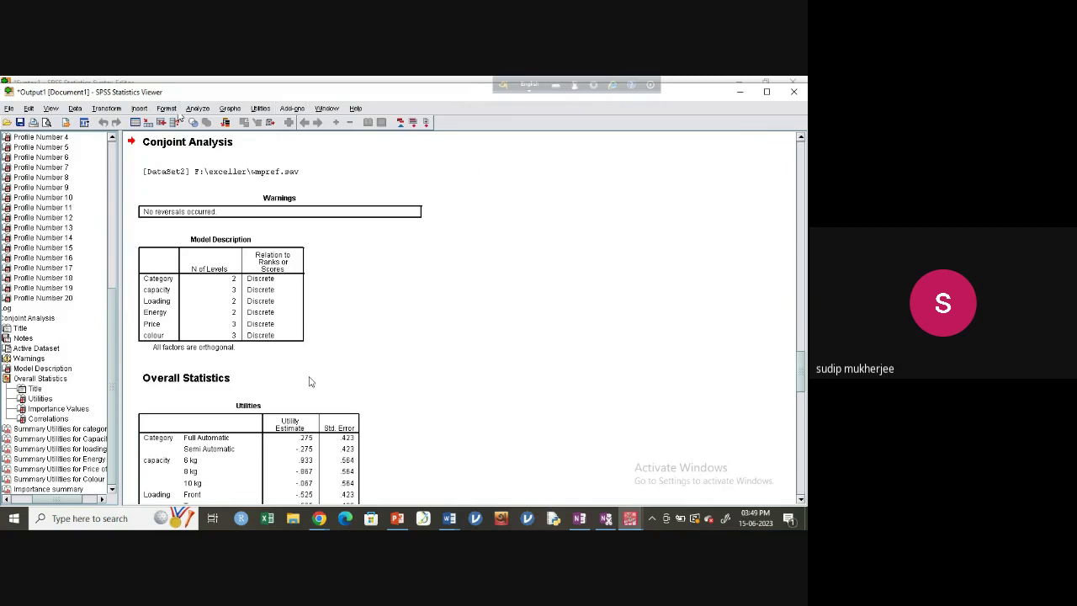
# Review the conjoint output from the Model Description through the Utilities, Importance Values and Correlations tables.
pyautogui.scroll(-1, 412, 362)
pyautogui.scroll(-1, 412, 362)
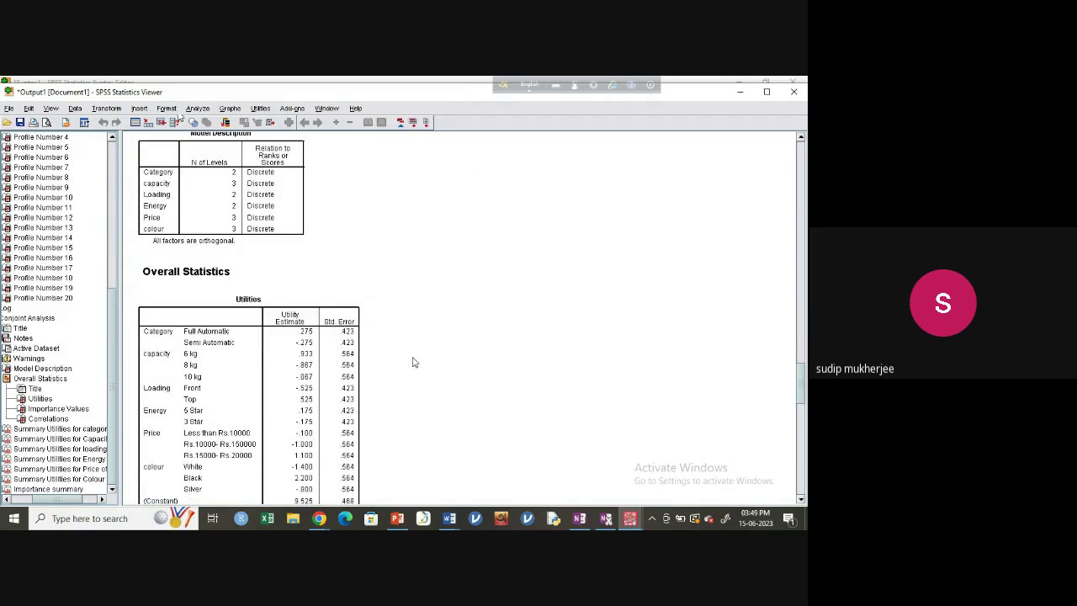
pyautogui.scroll(-1, 412, 362)
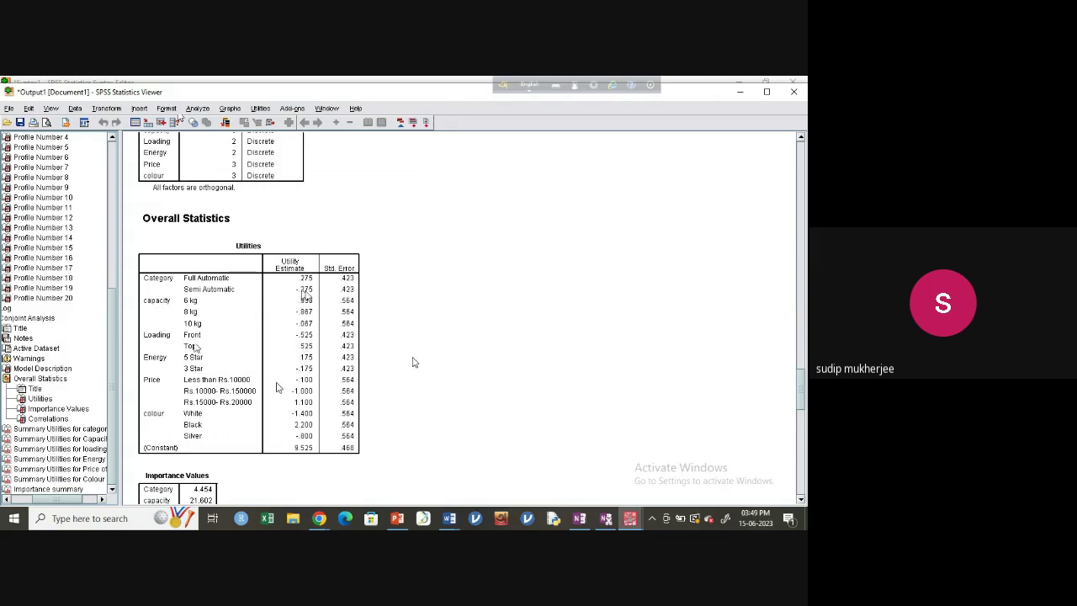
pyautogui.scroll(-2, 412, 362)
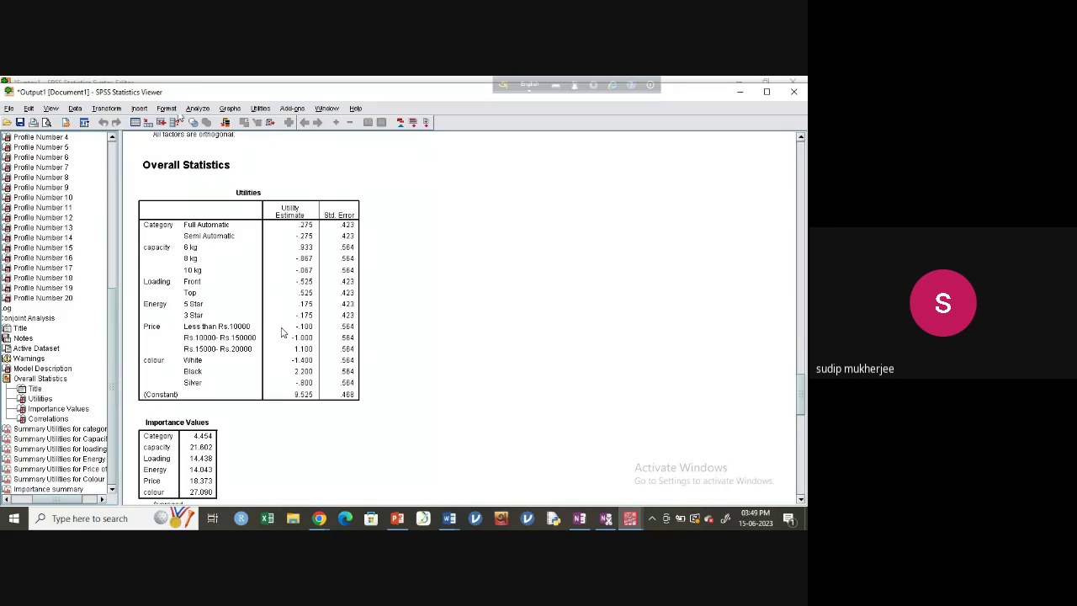
pyautogui.scroll(-3, 282, 333)
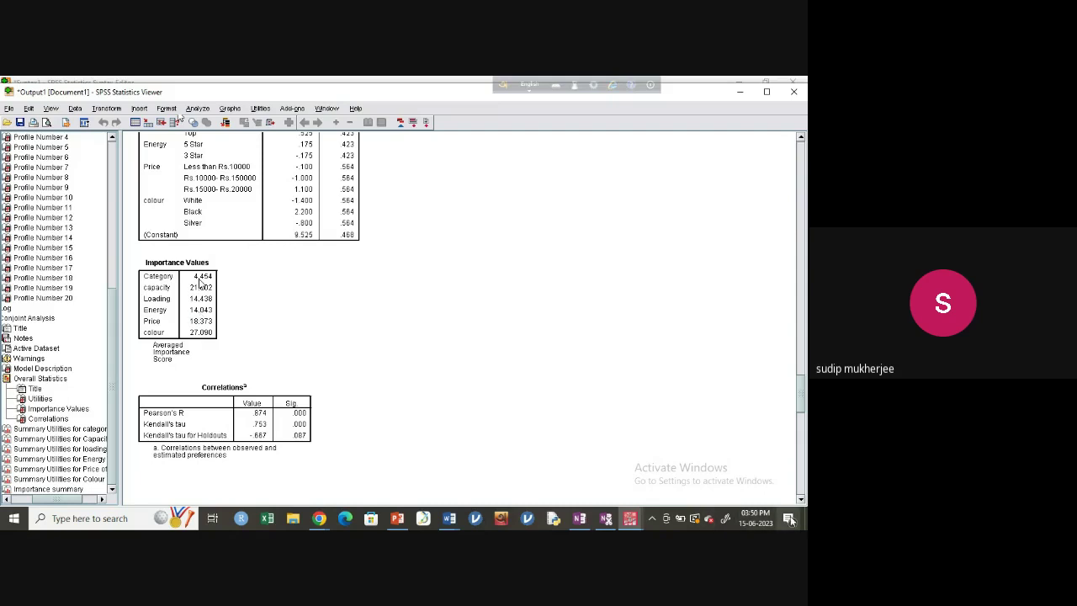
pyautogui.press('super+a')
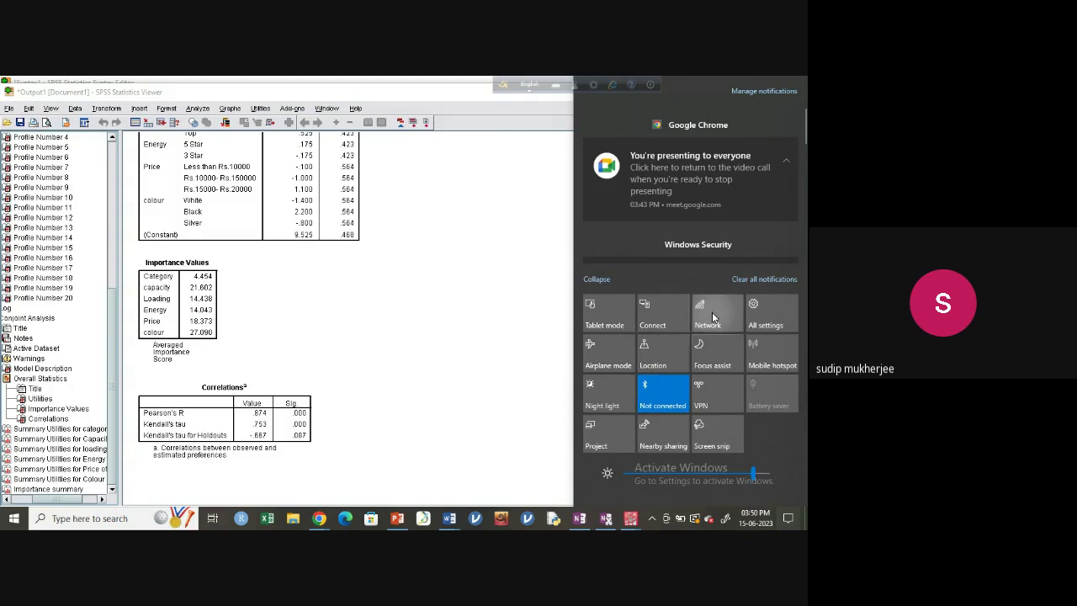
pyautogui.click(713, 316)
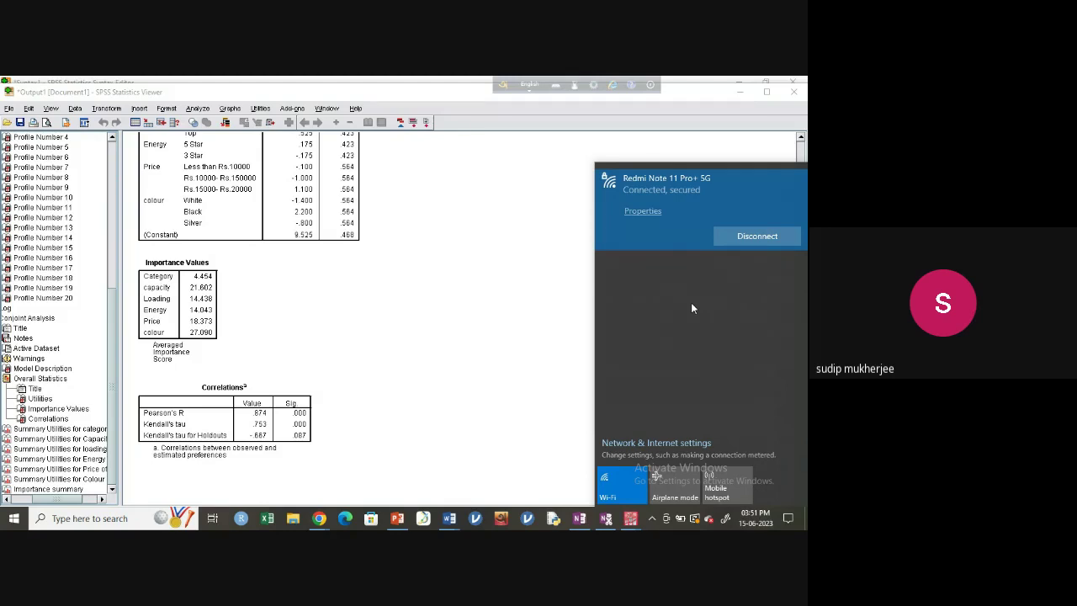
pyautogui.click(510, 313)
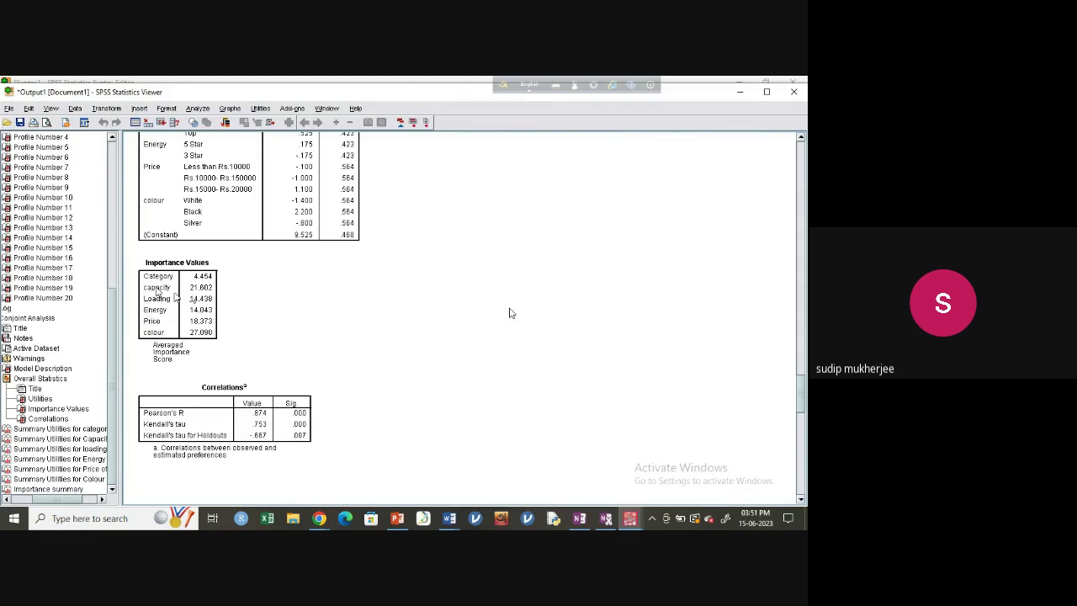
# Examine the Summary Utilities charts for washing machine category and capacity, comparing them with the Utilities table.
pyautogui.scroll(-6, 463, 325)
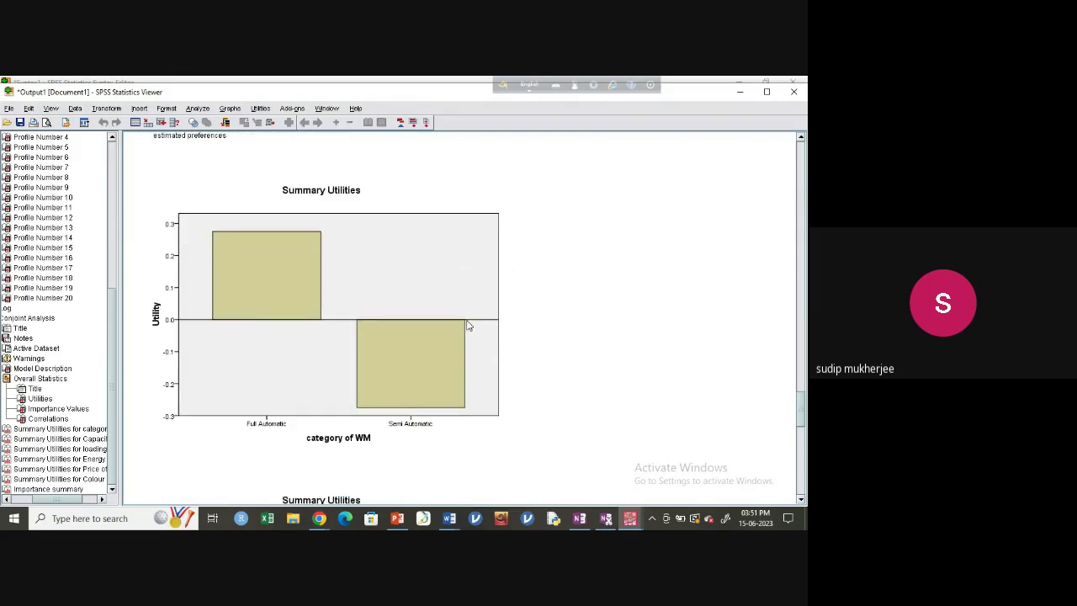
pyautogui.scroll(-1, 395, 272)
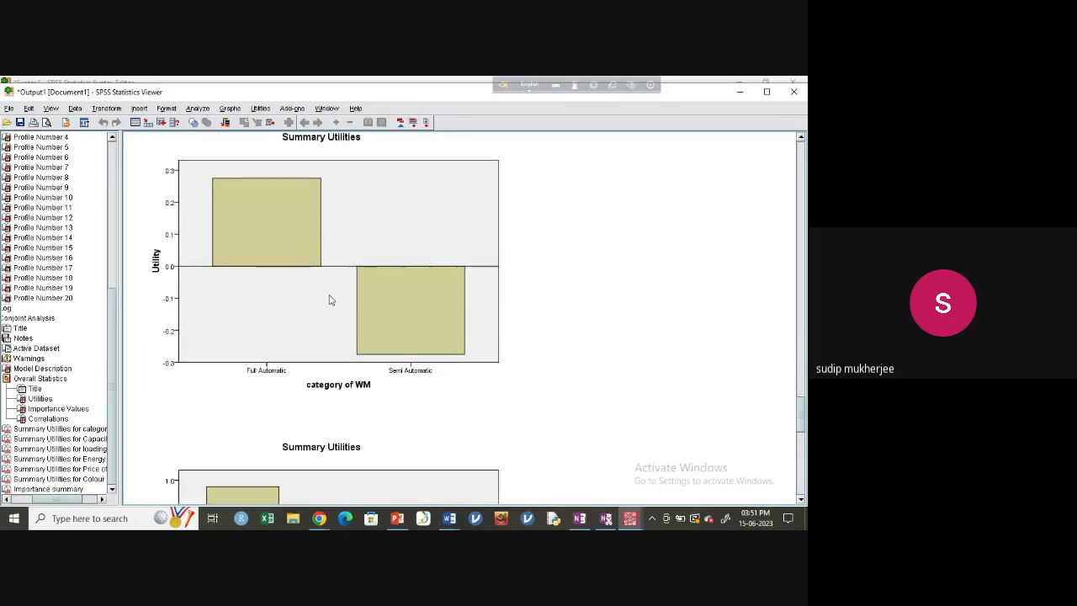
pyautogui.scroll(10, 330, 300)
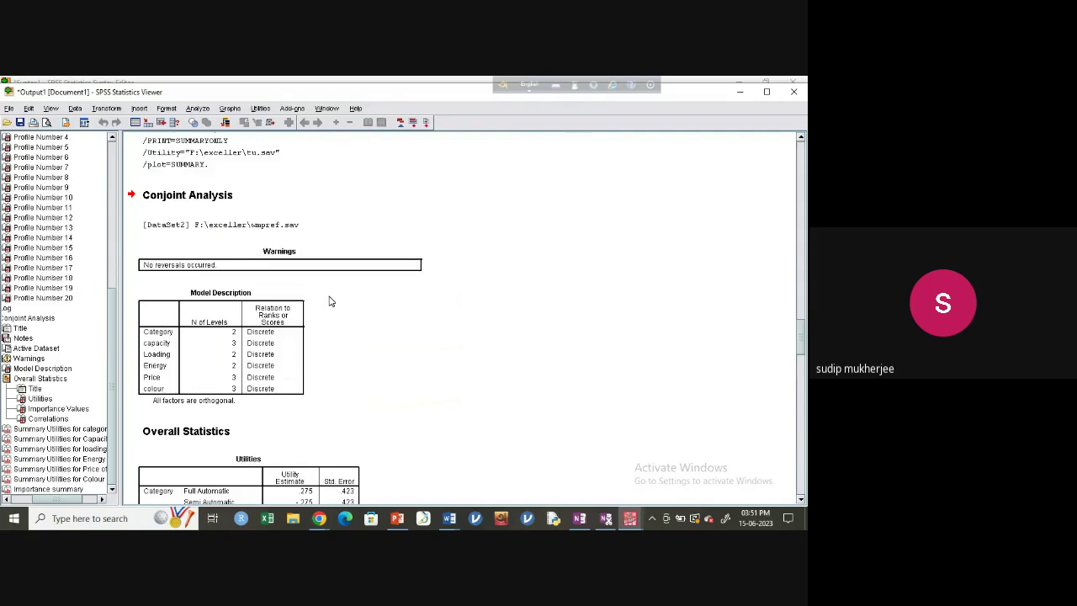
pyautogui.scroll(-3, 330, 300)
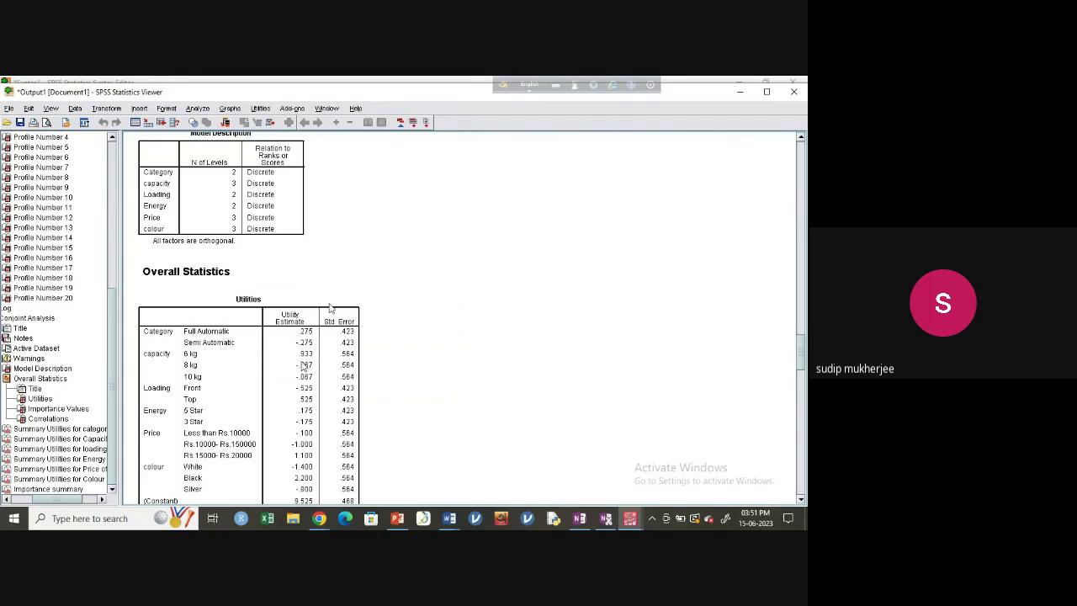
pyautogui.scroll(-9, 303, 367)
pyautogui.scroll(-3, 303, 367)
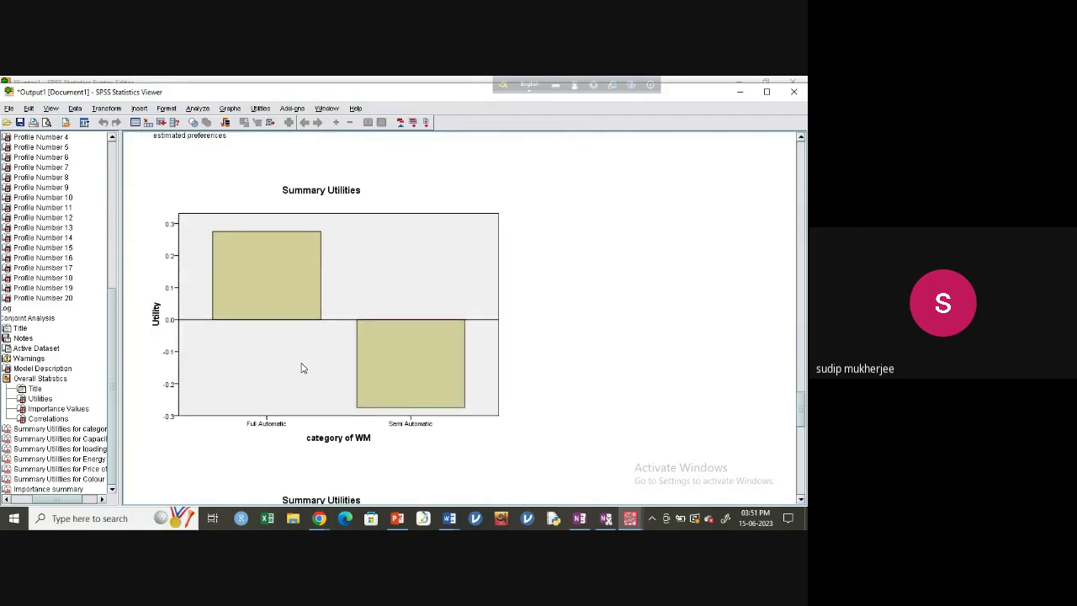
pyautogui.scroll(-4, 303, 367)
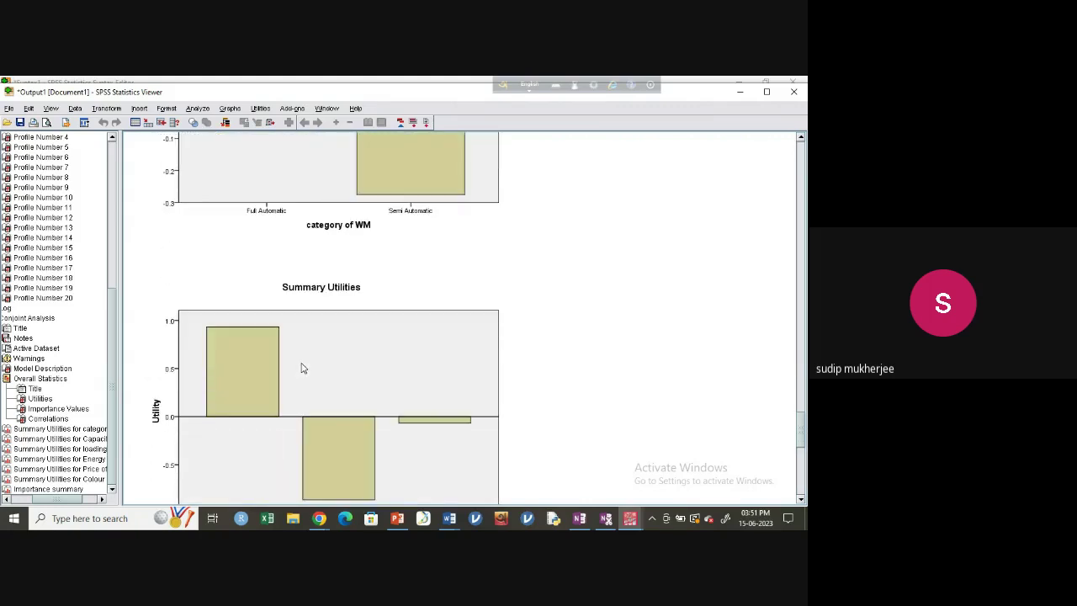
# Review the remaining Summary Utilities charts for loading, energy efficiency, price and colour through to the Importance summary chart.
pyautogui.scroll(-20, 303, 368)
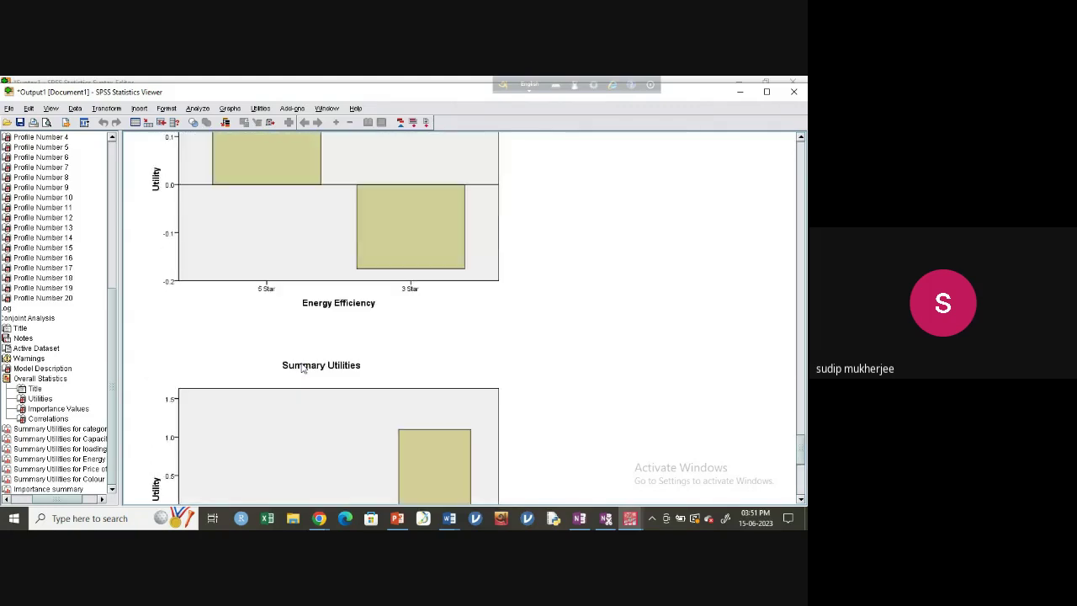
pyautogui.scroll(-9, 303, 367)
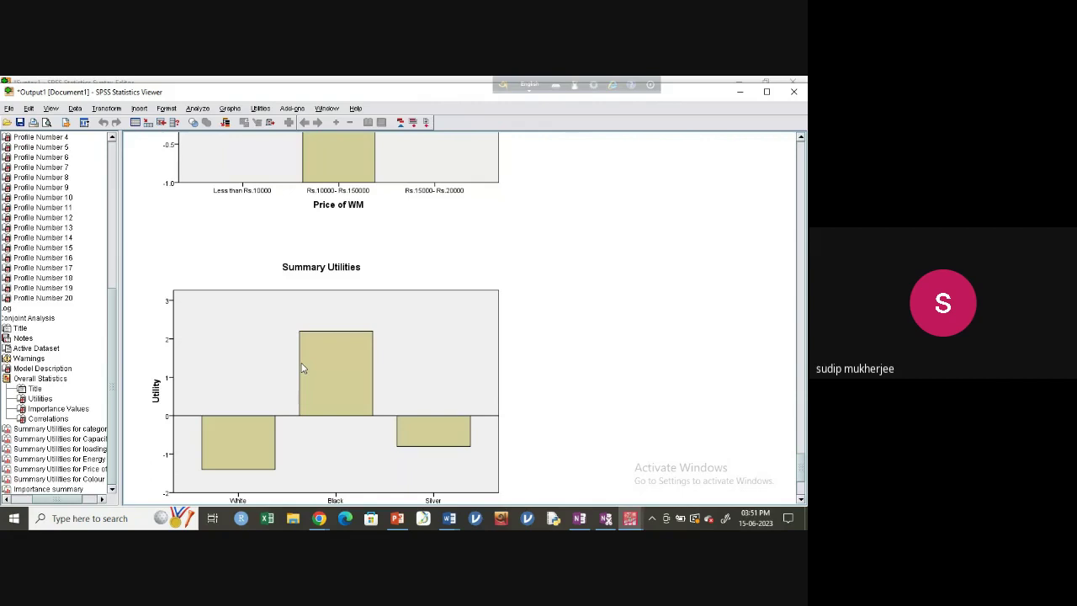
pyautogui.scroll(-7, 303, 367)
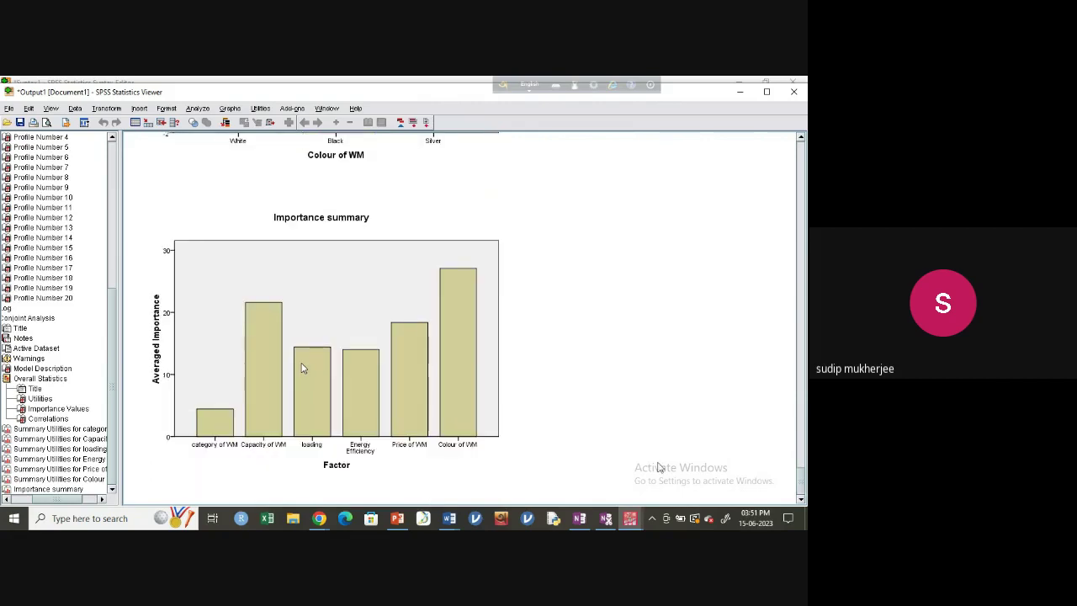
# Run the get file command for F:\exceller\tu.sav from line 12 of the syntax file and check its output log.
pyautogui.click(629, 519)
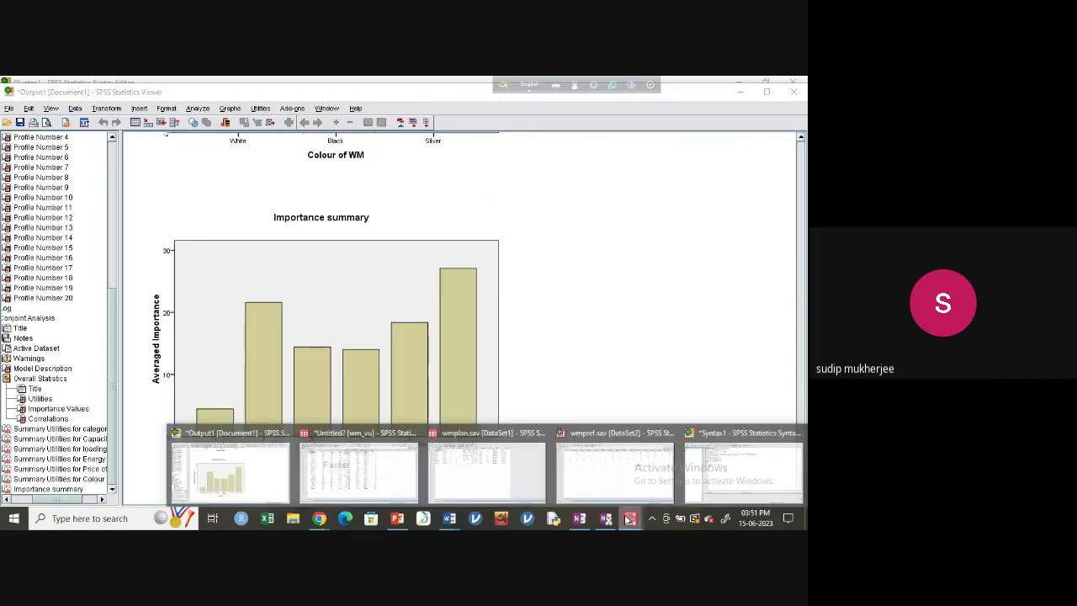
pyautogui.click(720, 466)
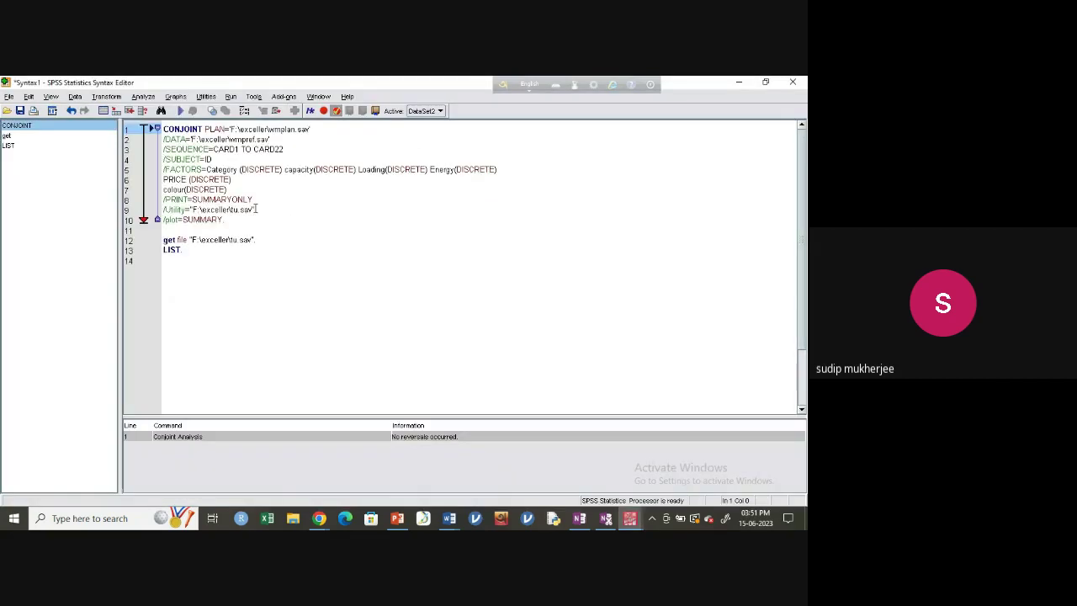
pyautogui.click(160, 242)
pyautogui.click(180, 110)
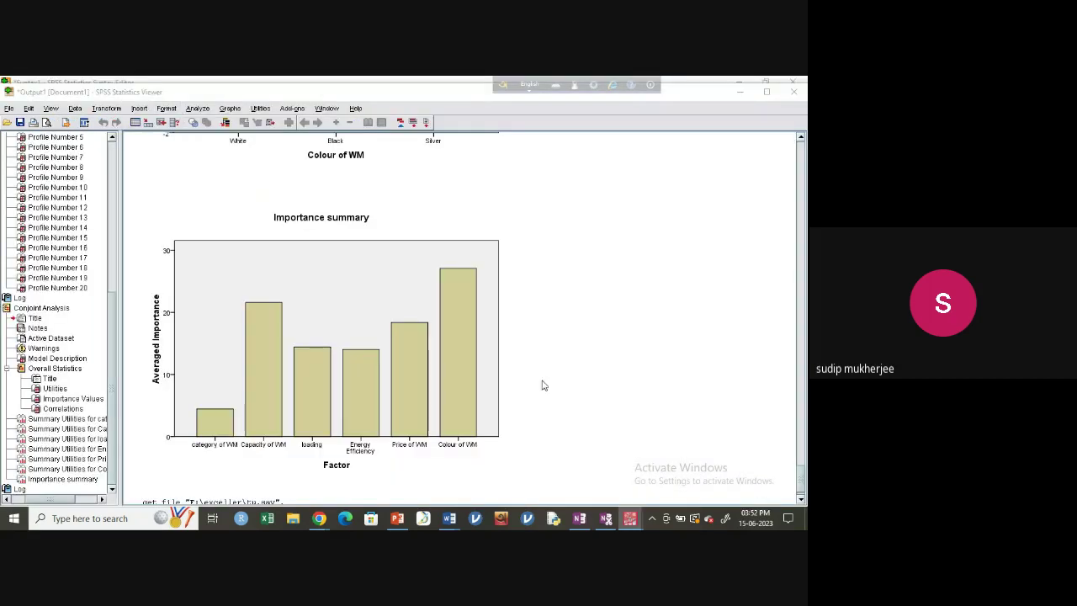
pyautogui.scroll(-1, 541, 385)
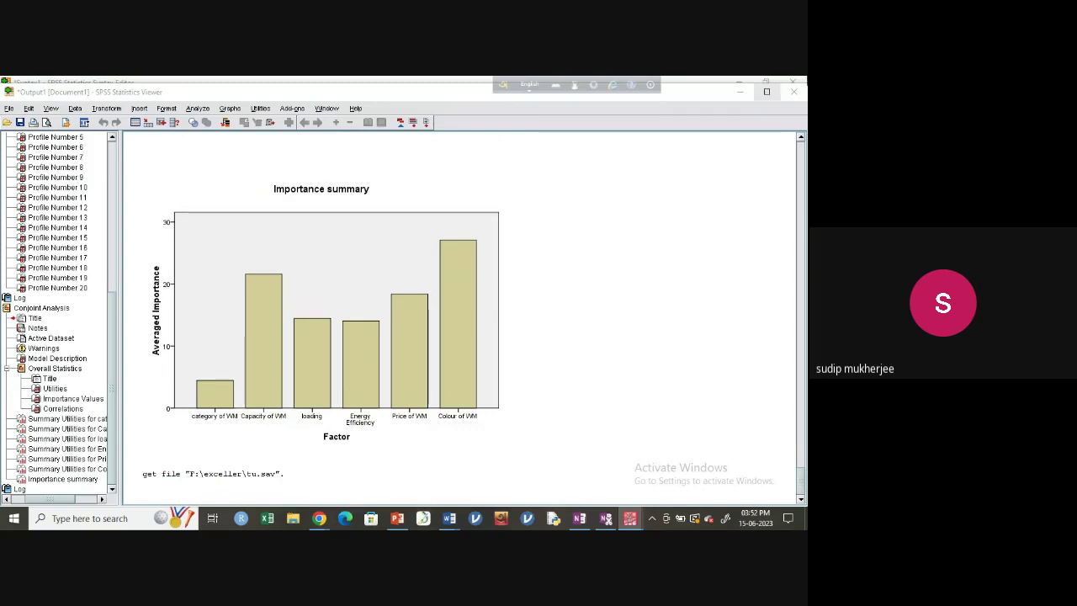
# Minimise the open SPSS, Word and browser windows to reach the desktop.
pyautogui.click(732, 90)
pyautogui.click(740, 84)
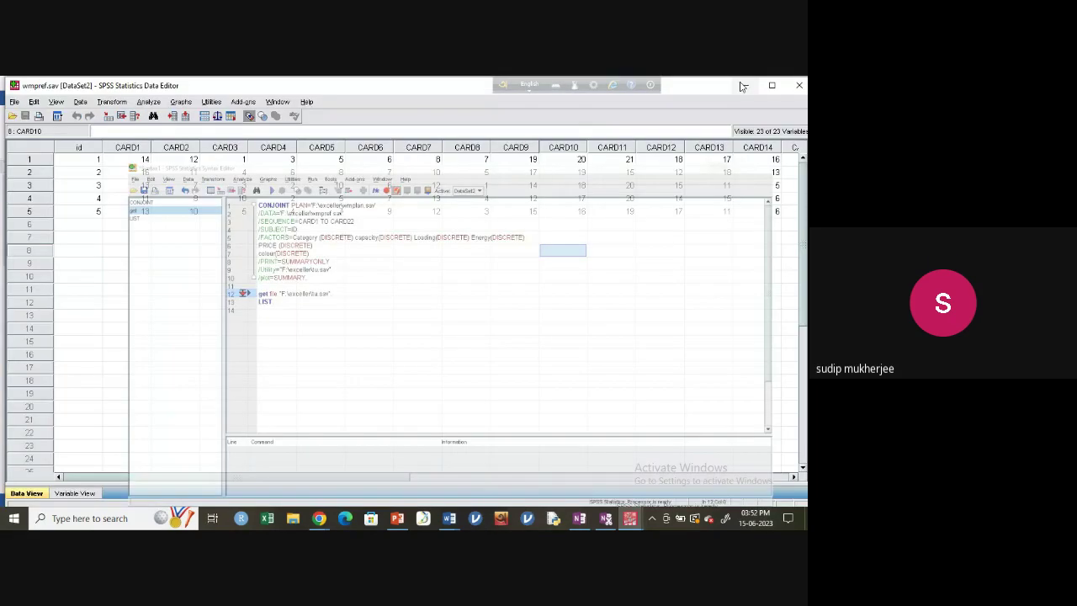
pyautogui.click(744, 85)
pyautogui.click(744, 85)
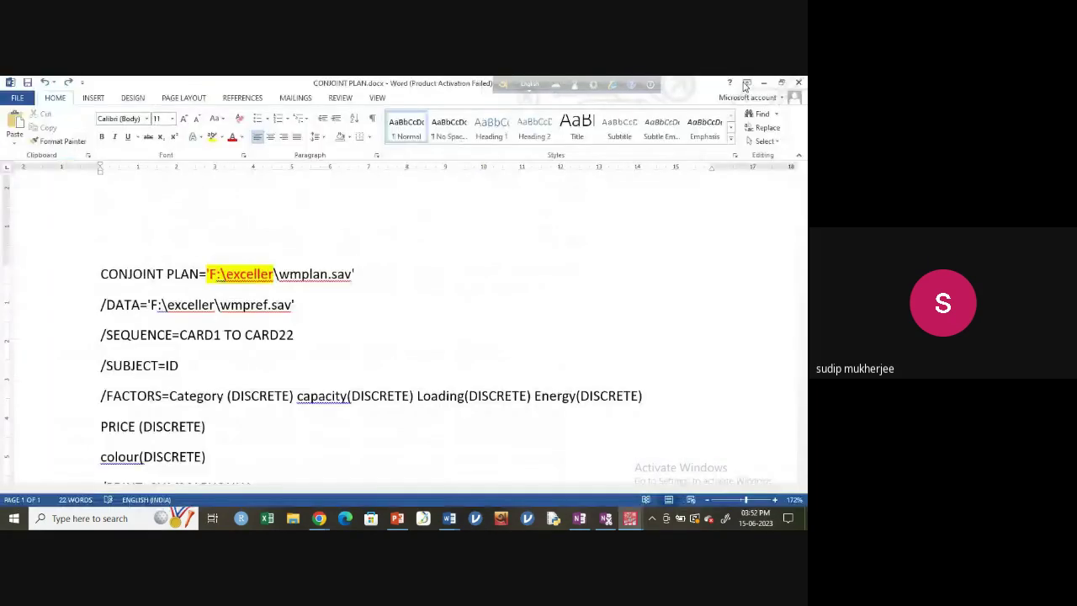
pyautogui.click(763, 84)
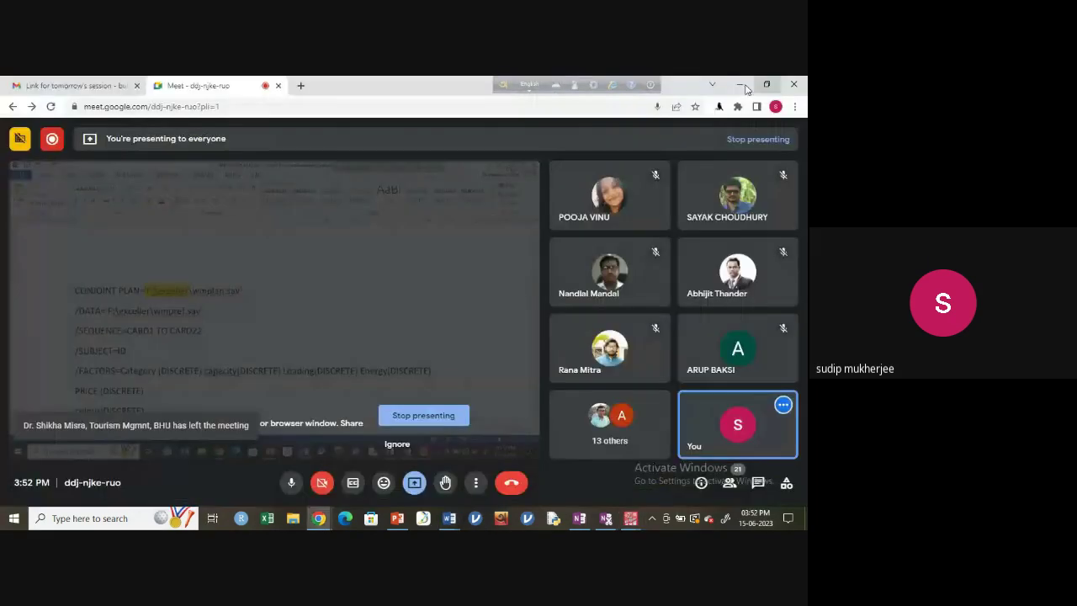
pyautogui.click(742, 85)
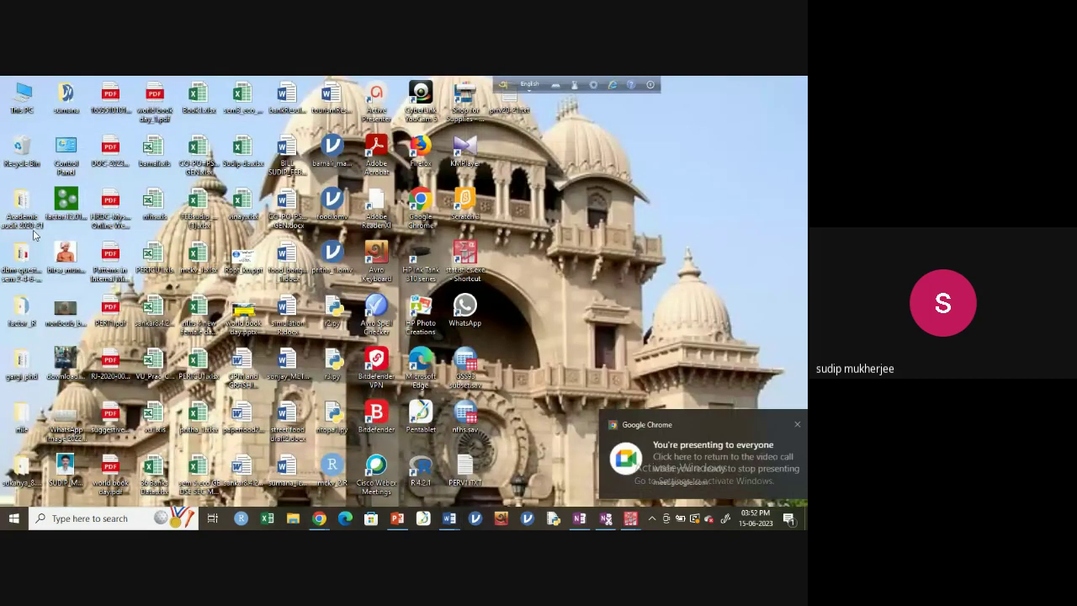
# Open tu.sav from the exceller folder on Local Disk (F:), close the folder window and bring the tu.sav data forward.
pyautogui.doubleClick(26, 97)
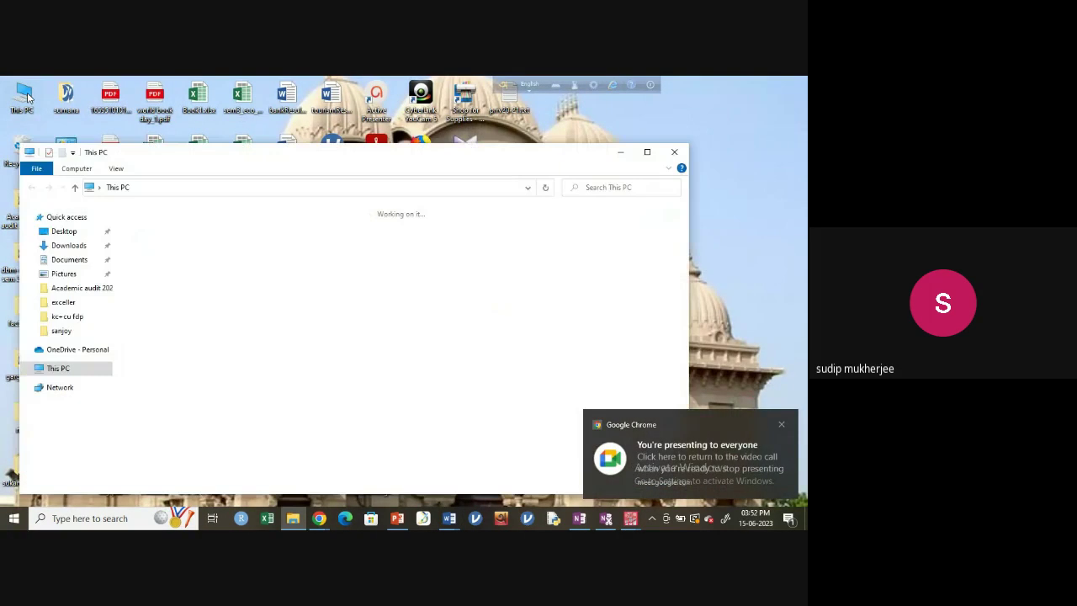
pyautogui.doubleClick(190, 382)
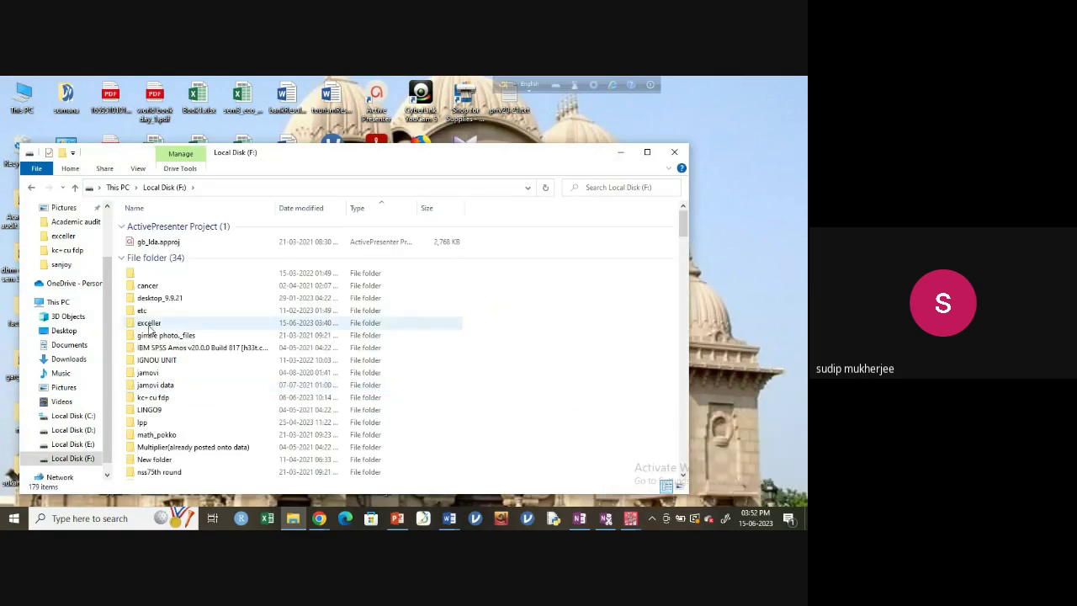
pyautogui.doubleClick(149, 324)
pyautogui.scroll(-4, 149, 329)
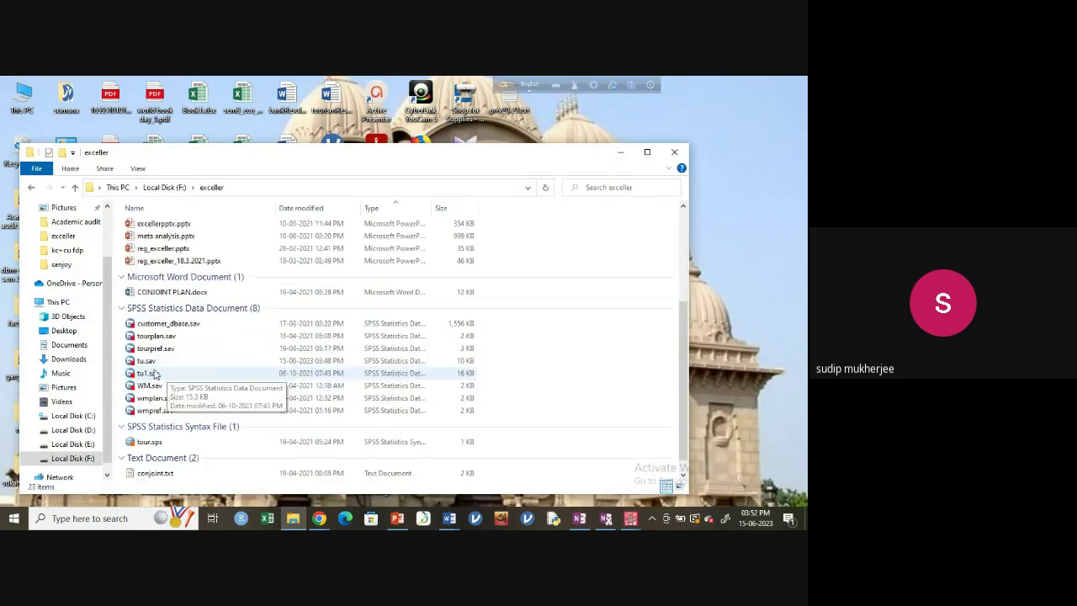
pyautogui.doubleClick(156, 362)
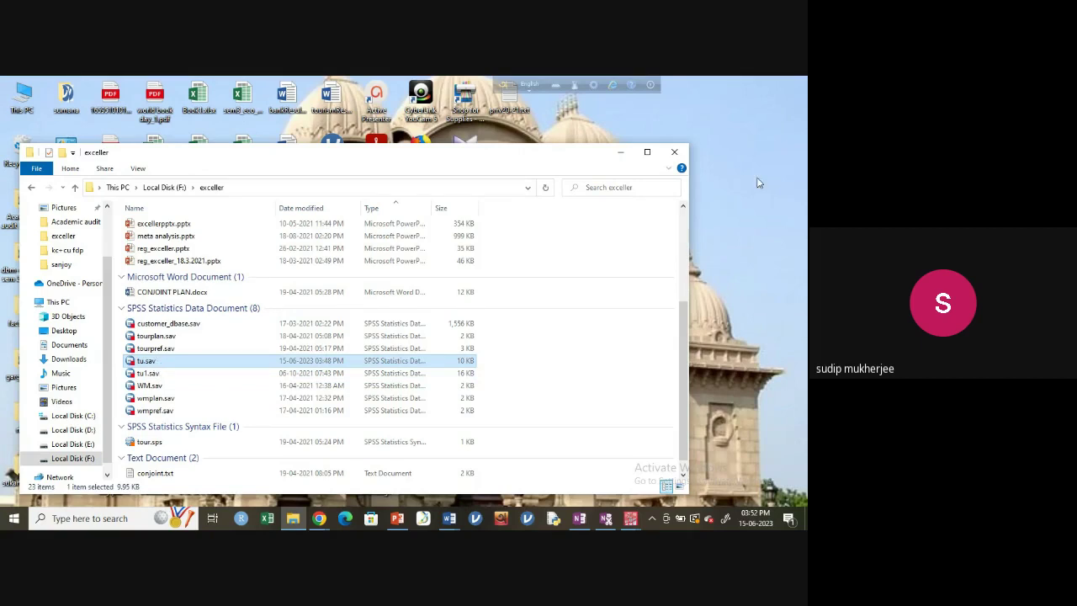
pyautogui.click(675, 151)
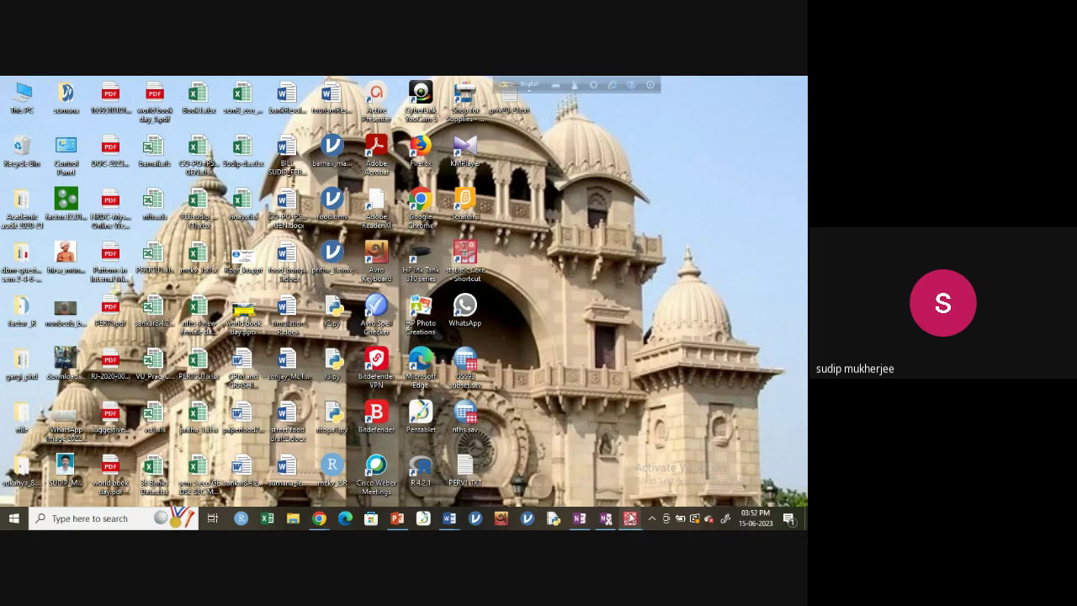
pyautogui.click(630, 518)
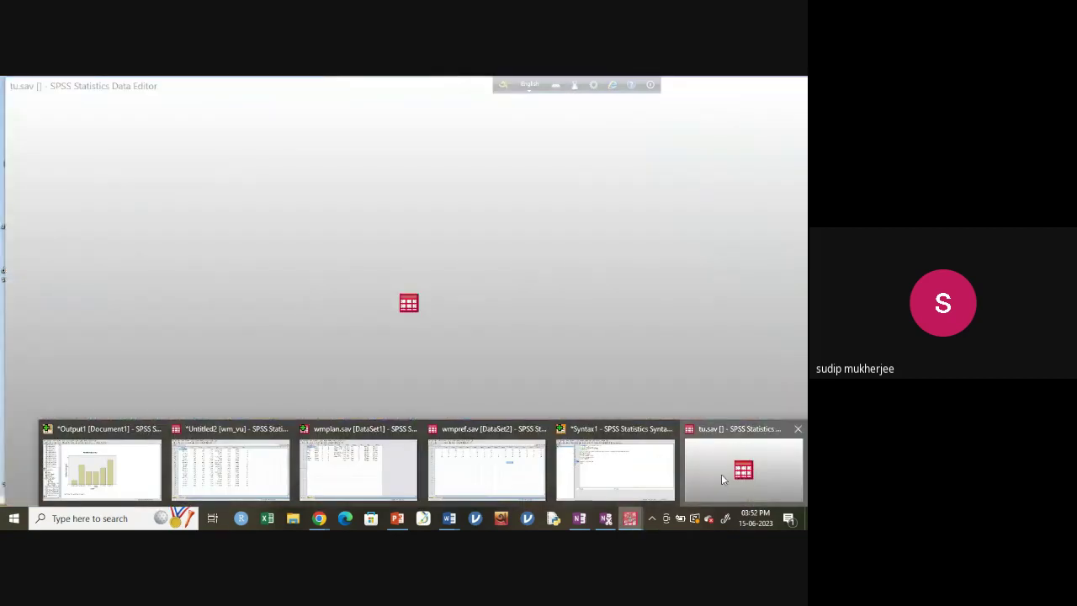
pyautogui.click(721, 474)
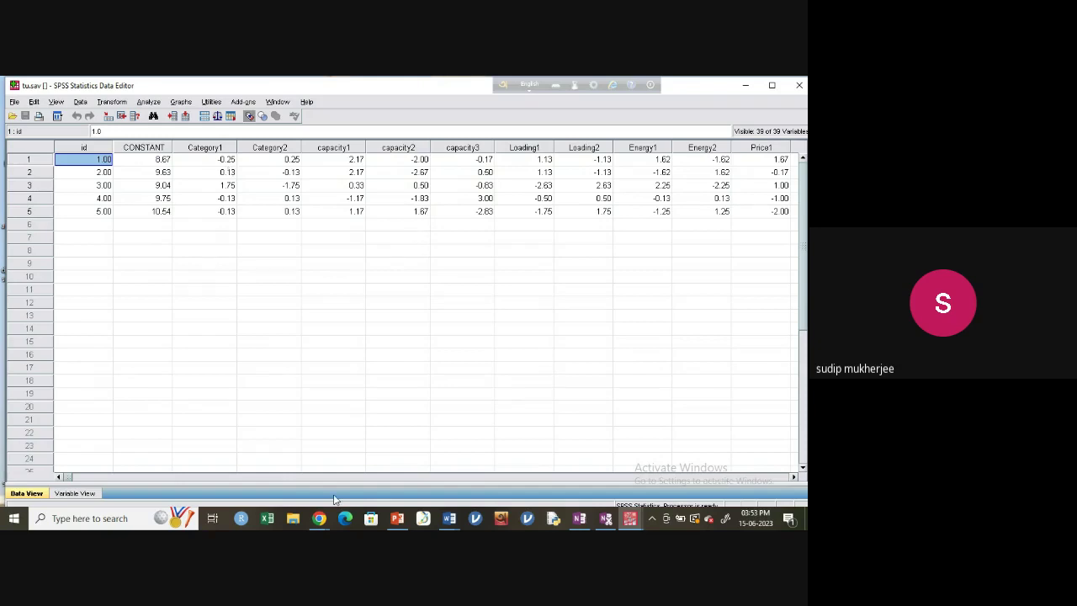
# Look through the tu.sav columns from the attribute-level utilities to SCORE22 and return to the first columns.
pyautogui.moveTo(72, 479); pyautogui.dragTo(329, 478)
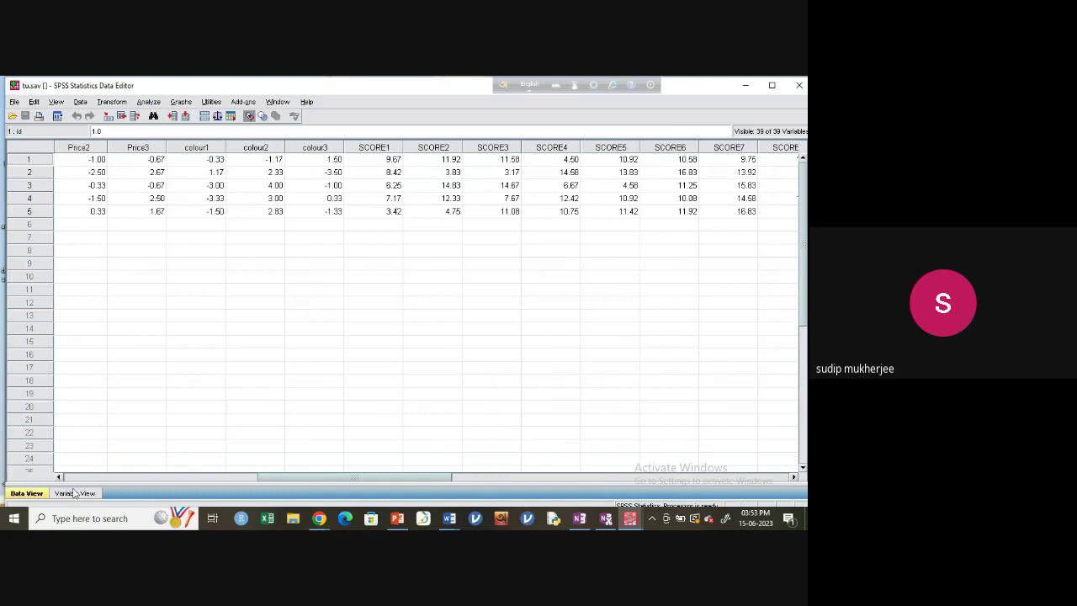
pyautogui.click(159, 480)
pyautogui.moveTo(162, 479); pyautogui.dragTo(650, 474)
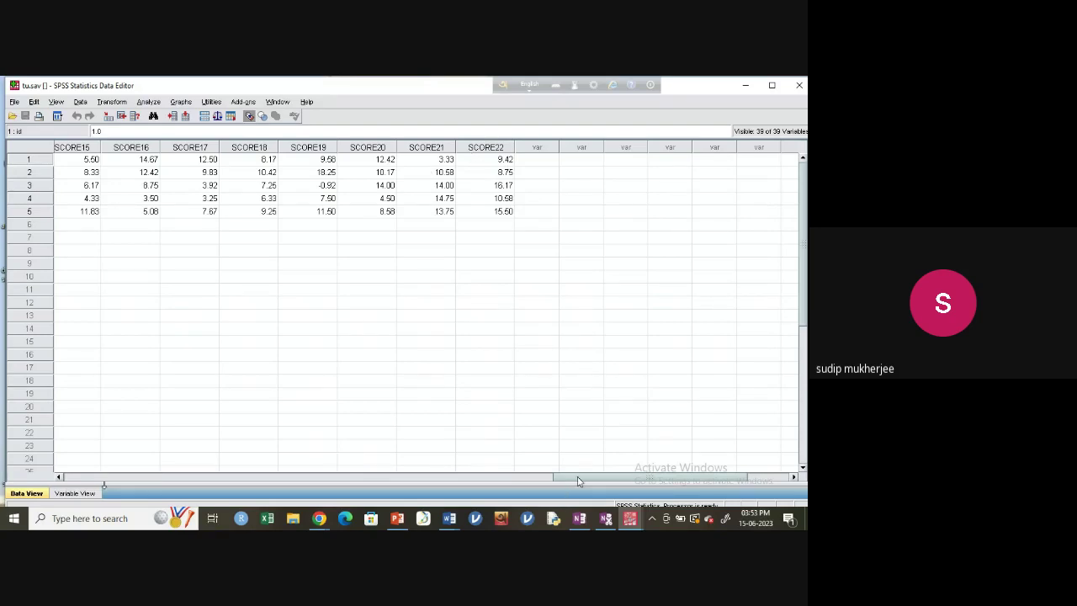
pyautogui.moveTo(580, 480); pyautogui.dragTo(72, 482)
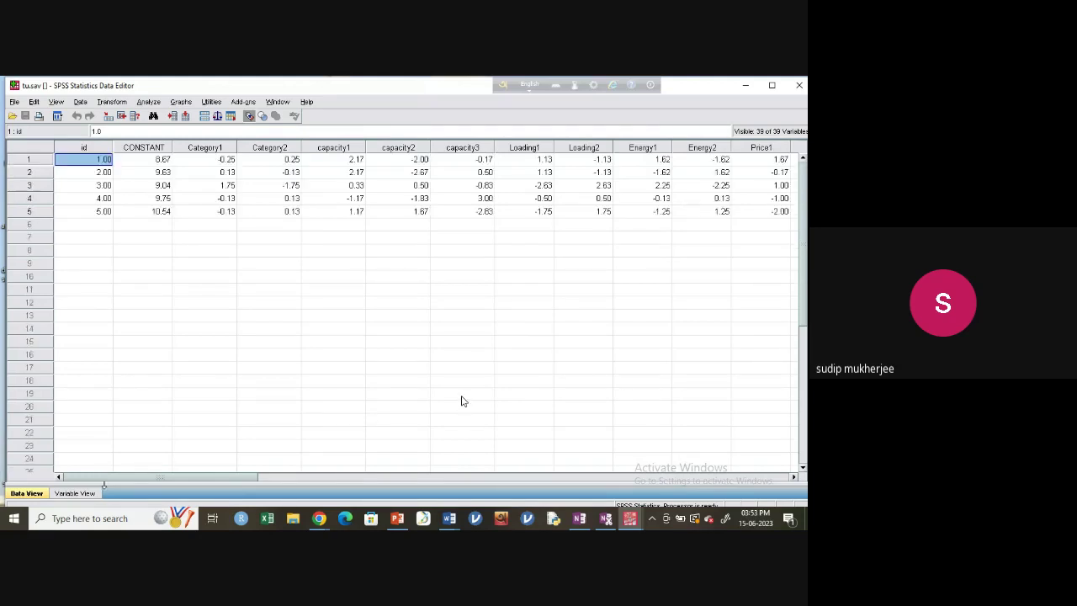
# Run the LIST command from line 13 of the syntax file and view the resulting case listing.
pyautogui.click(629, 520)
pyautogui.click(655, 479)
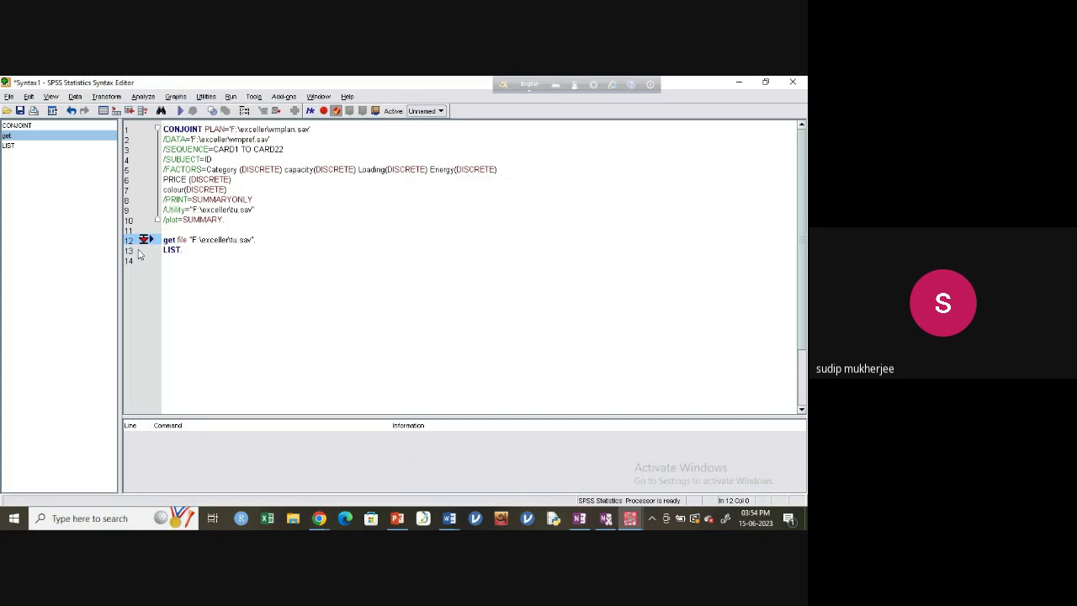
pyautogui.click(166, 251)
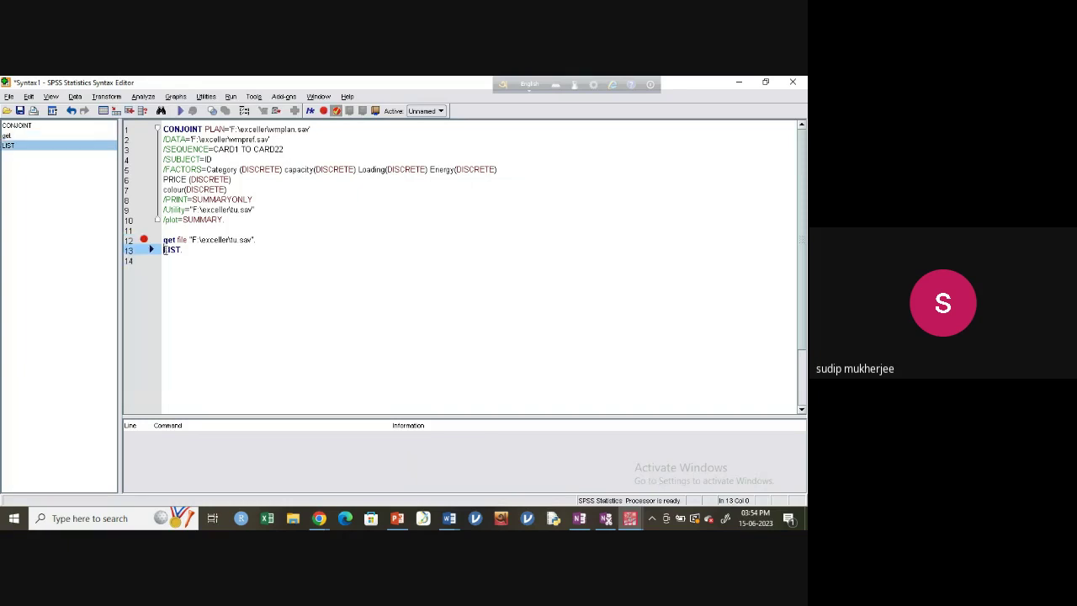
pyautogui.click(182, 111)
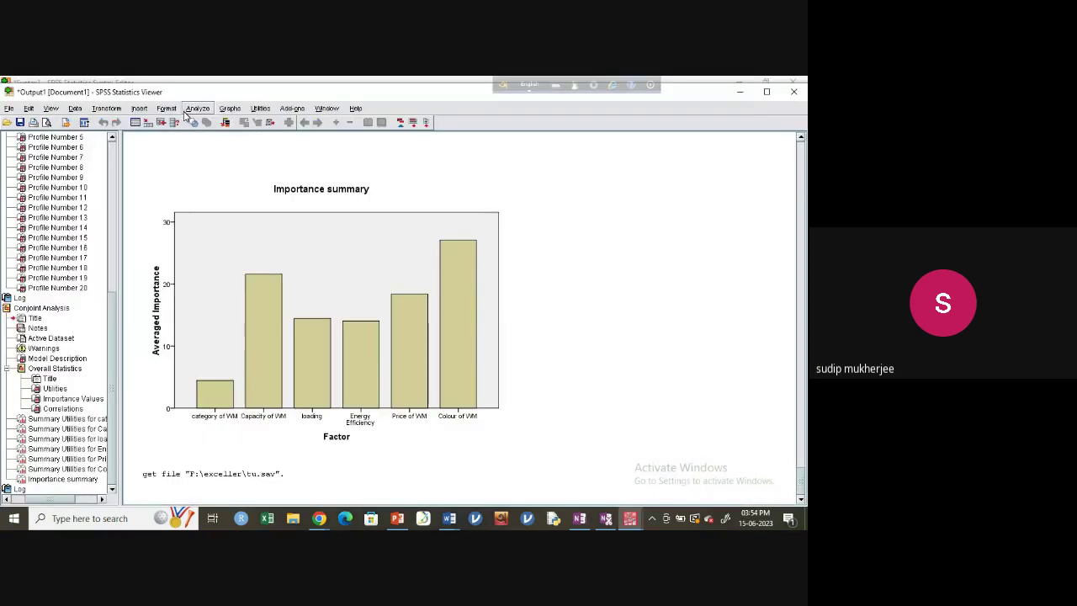
pyautogui.scroll(-1, 504, 349)
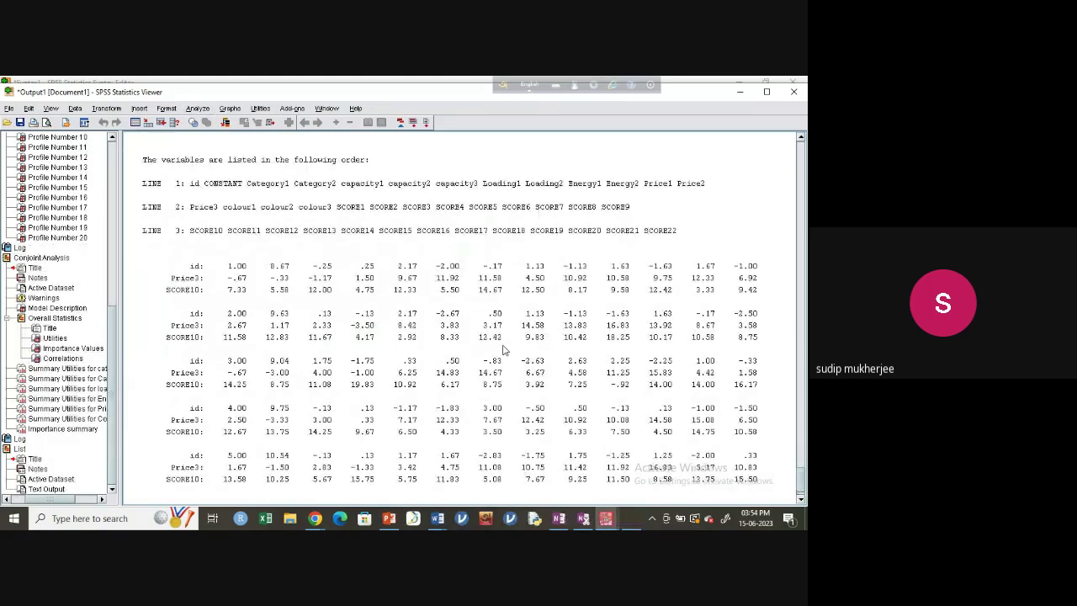
pyautogui.scroll(1, 532, 385)
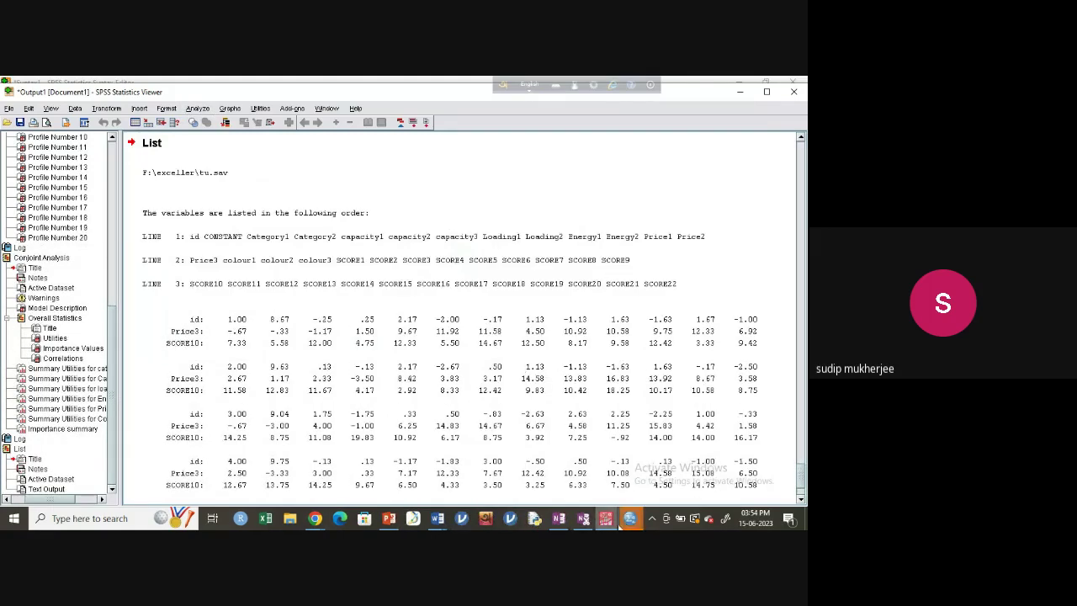
# Check the tu.sav data against the case listing and return to the output document.
pyautogui.click(615, 471)
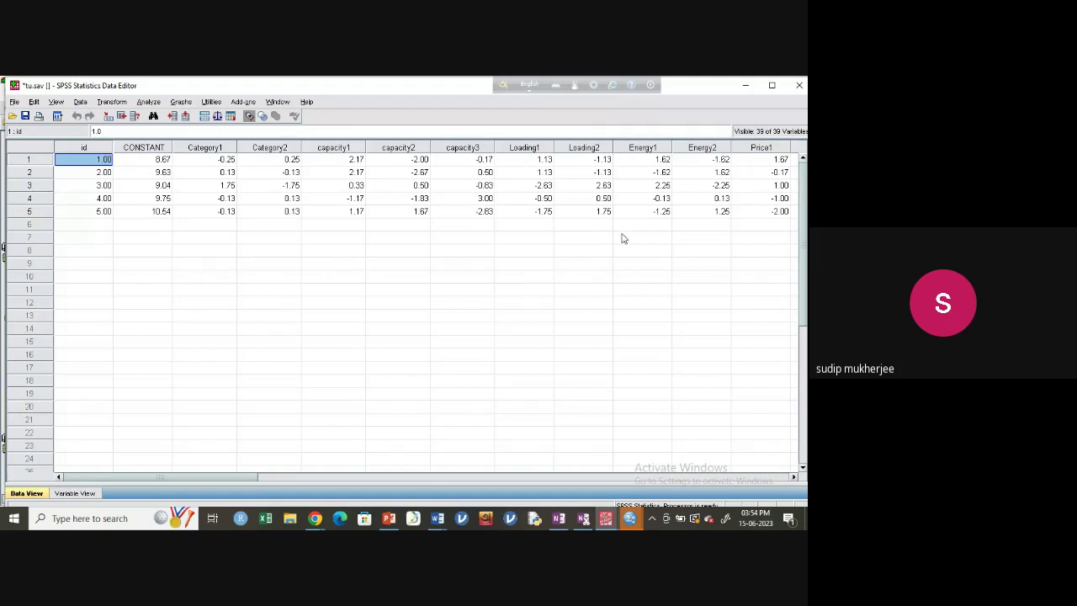
pyautogui.click(606, 522)
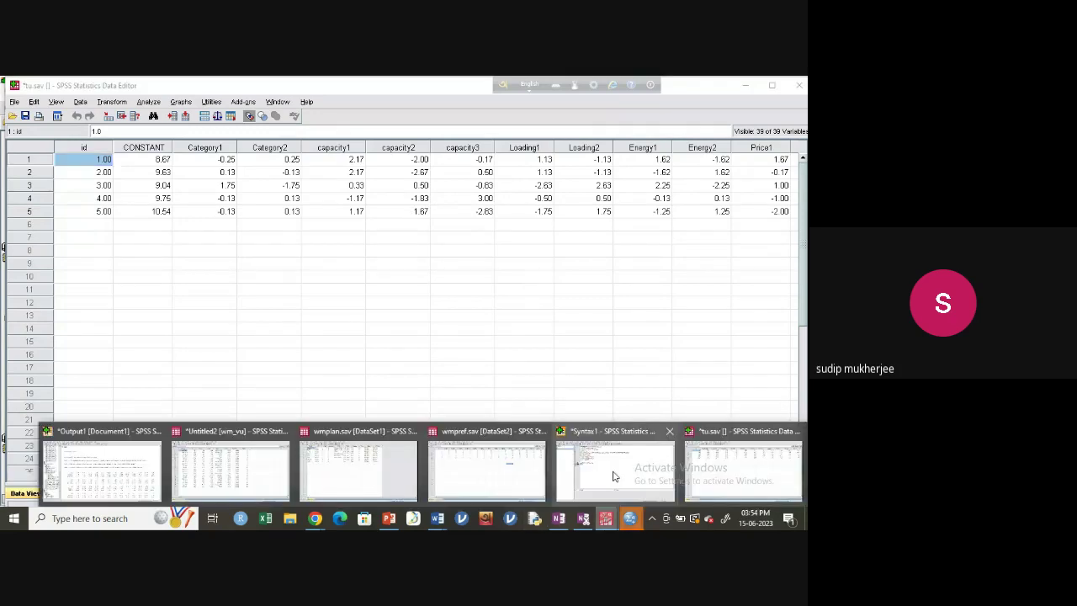
pyautogui.moveTo(520, 485)
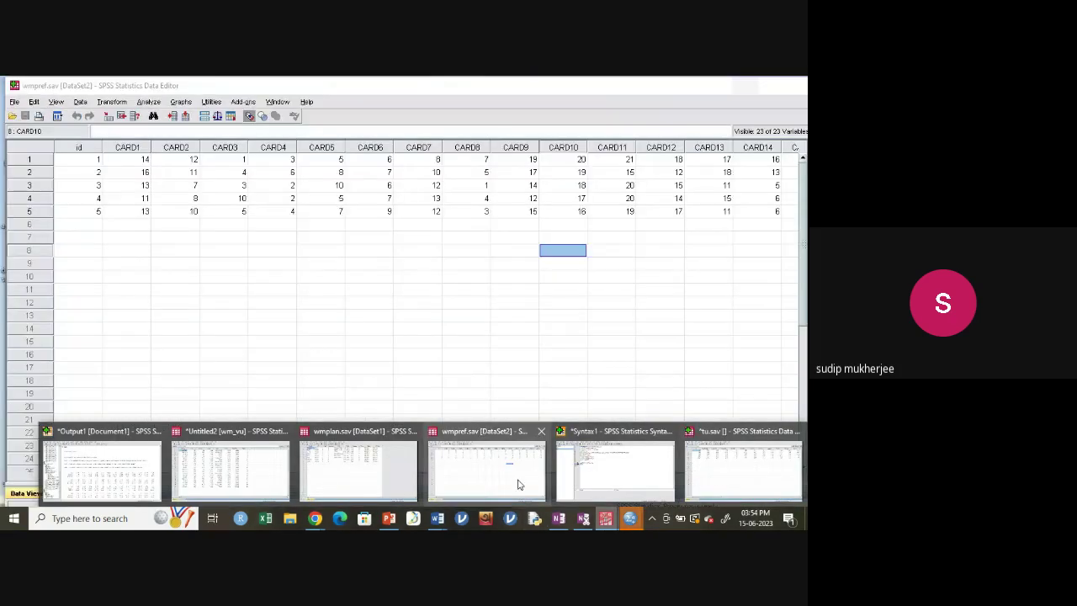
pyautogui.click(101, 467)
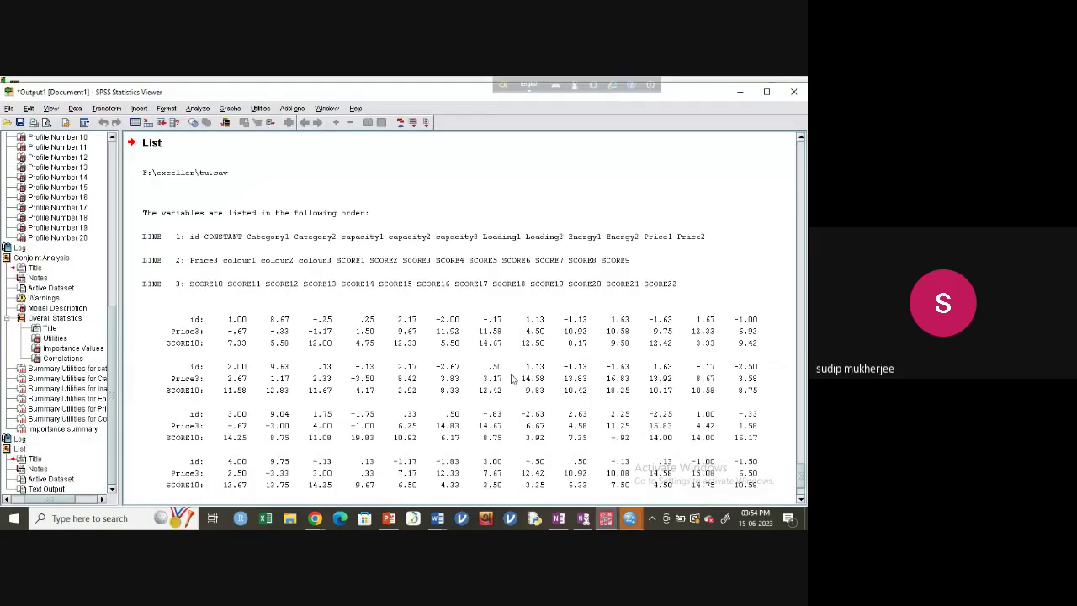
# Examine the List output for tu.sav, including the variable order and the values of each case.
pyautogui.scroll(-3, 511, 380)
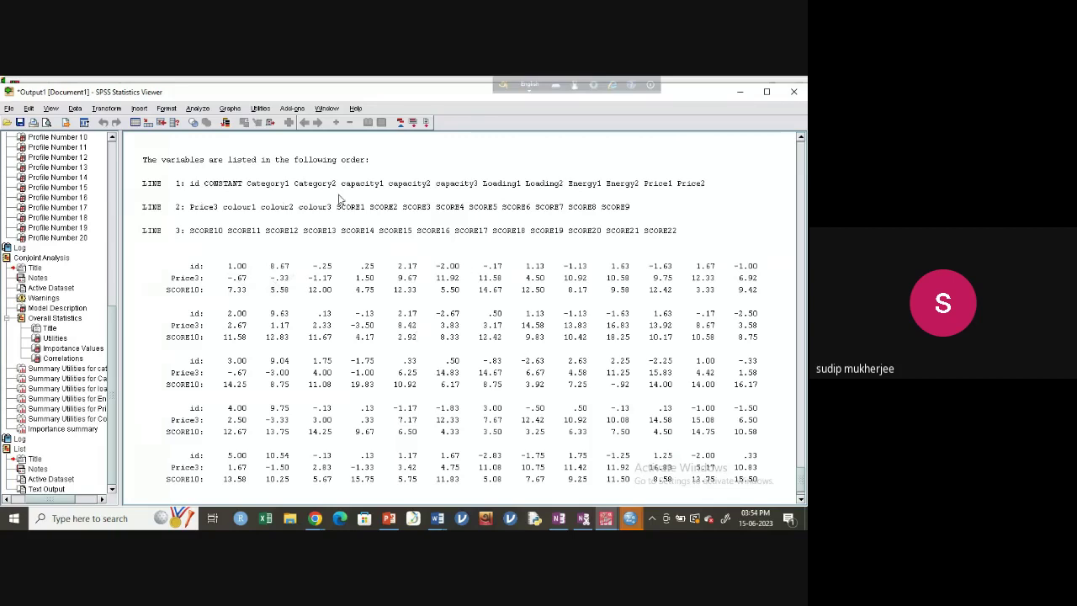
pyautogui.scroll(-1, 425, 329)
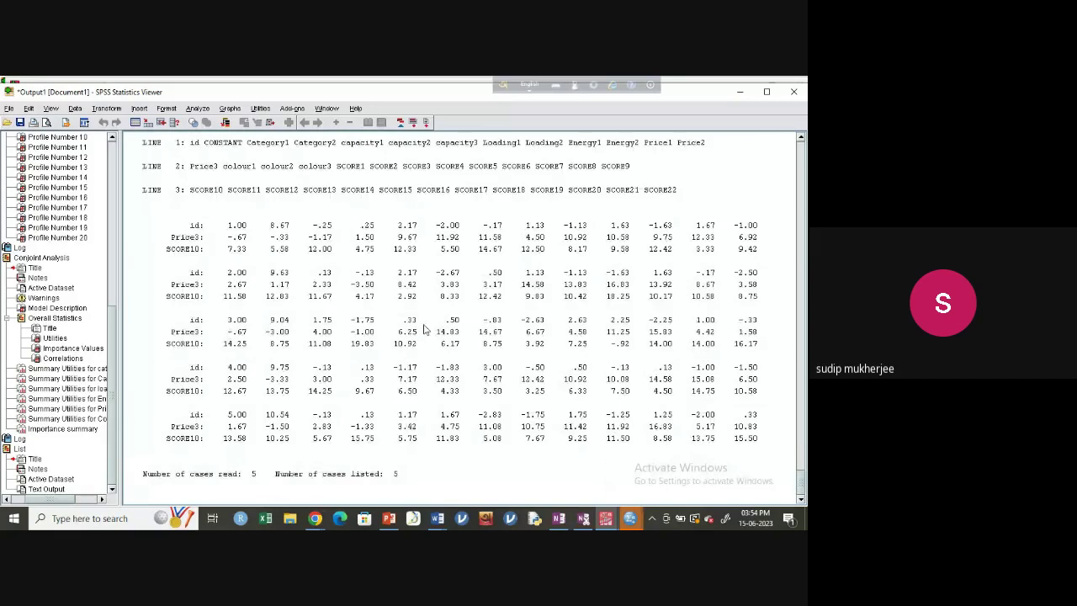
pyautogui.scroll(1, 425, 328)
pyautogui.scroll(-1, 425, 329)
pyautogui.scroll(2, 293, 336)
pyautogui.scroll(1, 293, 336)
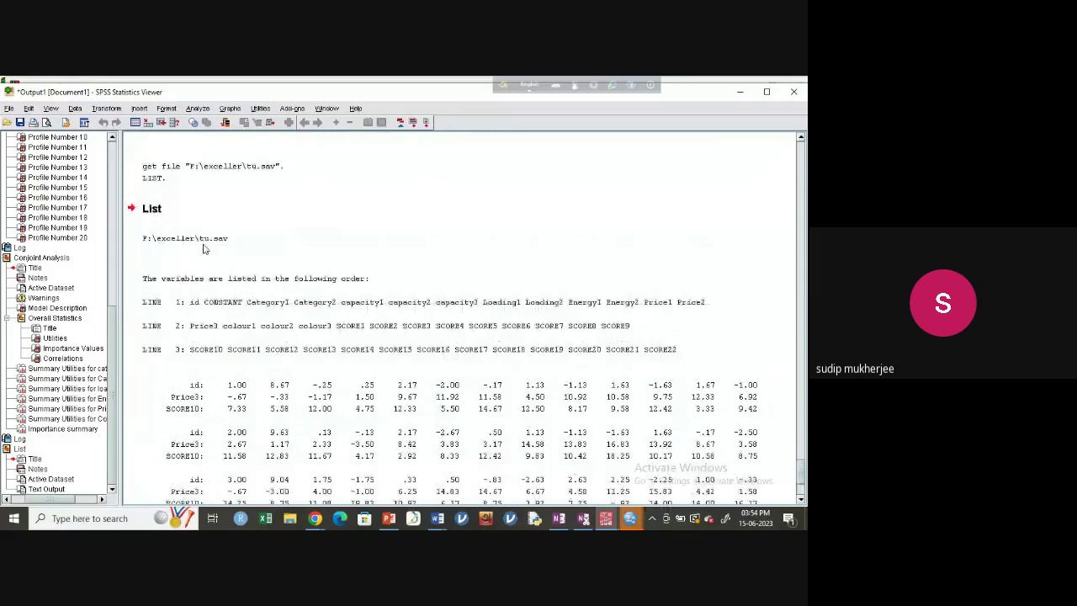
pyautogui.scroll(-3, 543, 284)
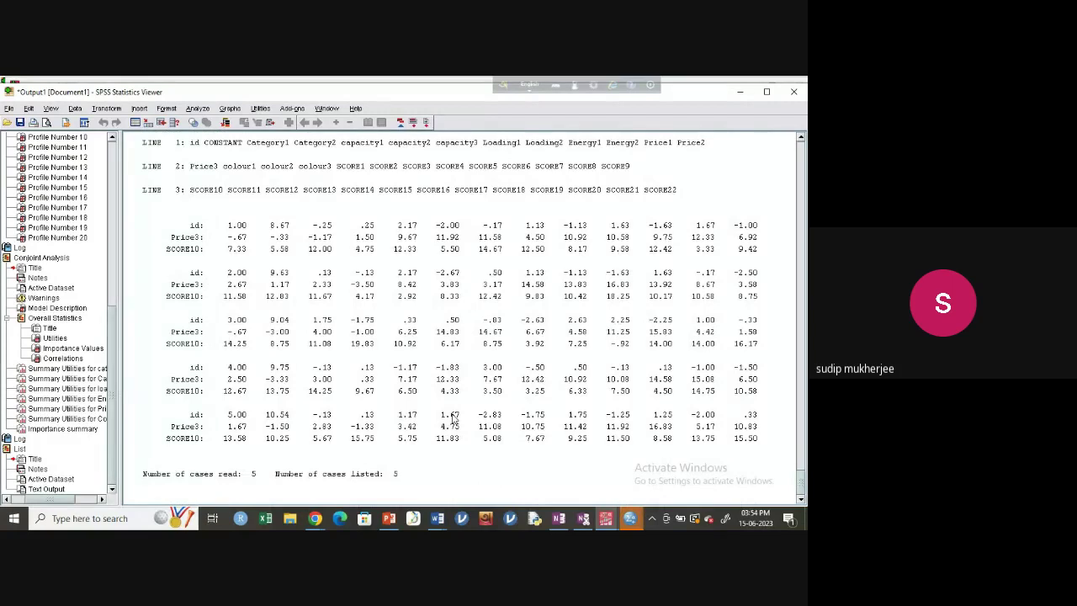
# Re-examine the Importance summary chart and the Summary Utilities chart for washing machine colour.
pyautogui.scroll(1, 453, 419)
pyautogui.scroll(4, 453, 419)
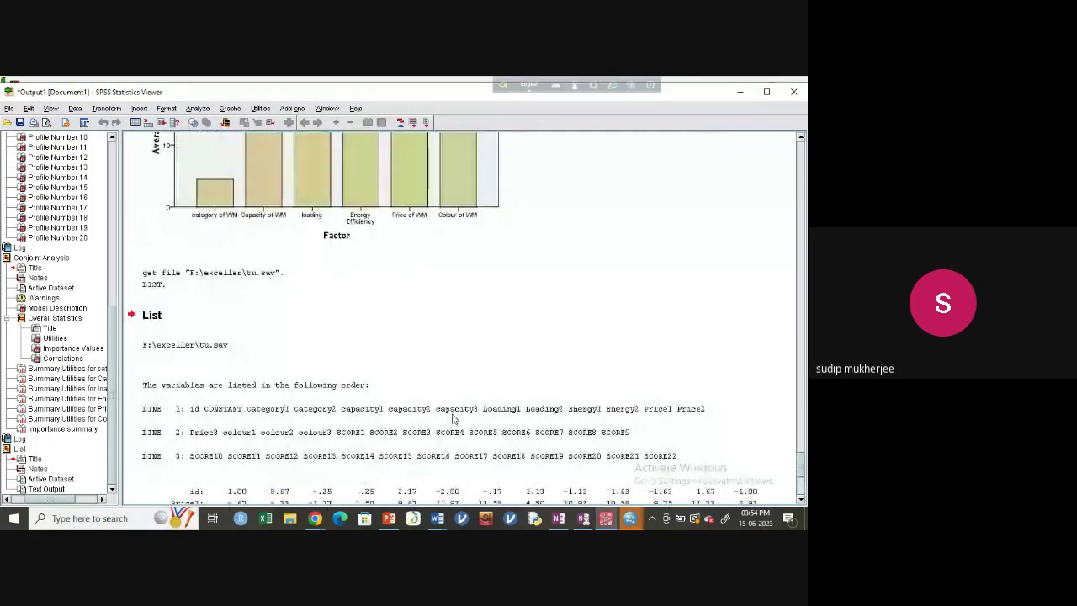
pyautogui.scroll(2, 453, 418)
pyautogui.scroll(2, 452, 418)
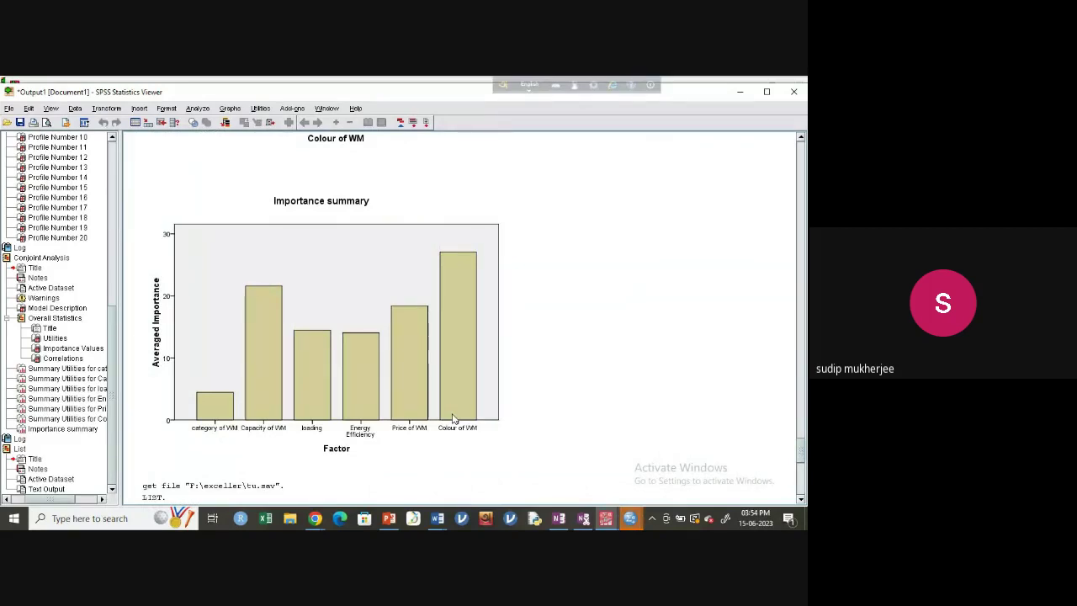
pyautogui.scroll(2, 453, 419)
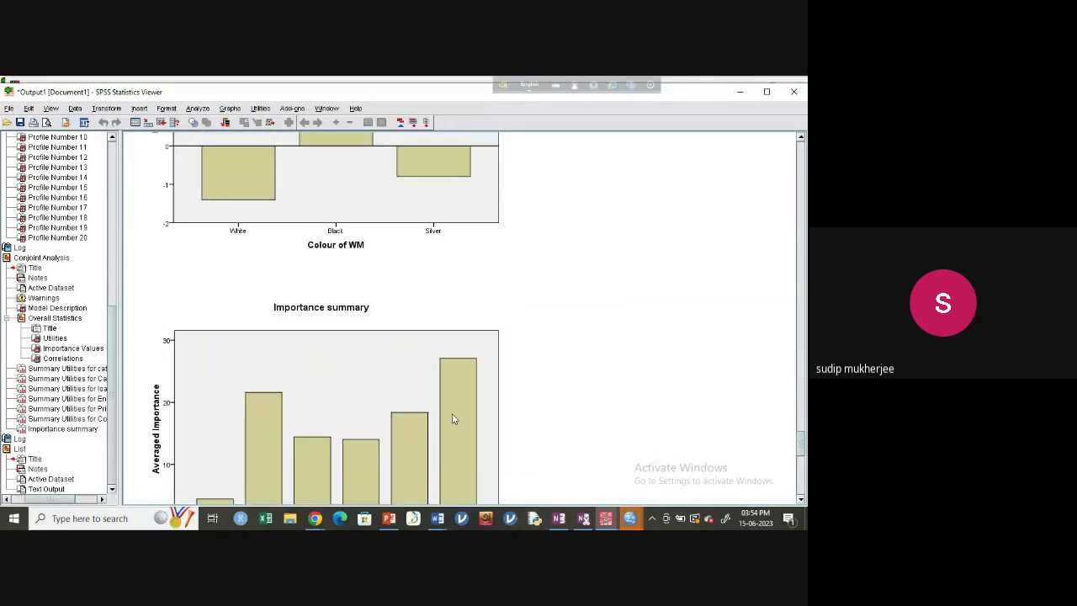
pyautogui.scroll(2, 453, 418)
pyautogui.scroll(-5, 452, 419)
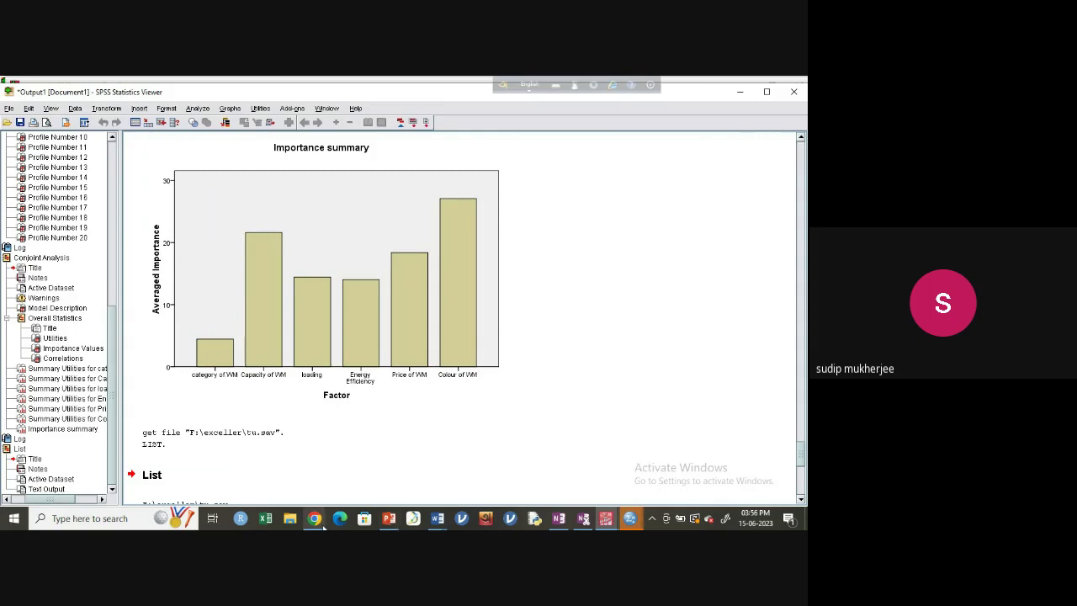
# Switch to the Google Meet call and stop presenting the screen.
pyautogui.hotkey('alt', 'Tab')
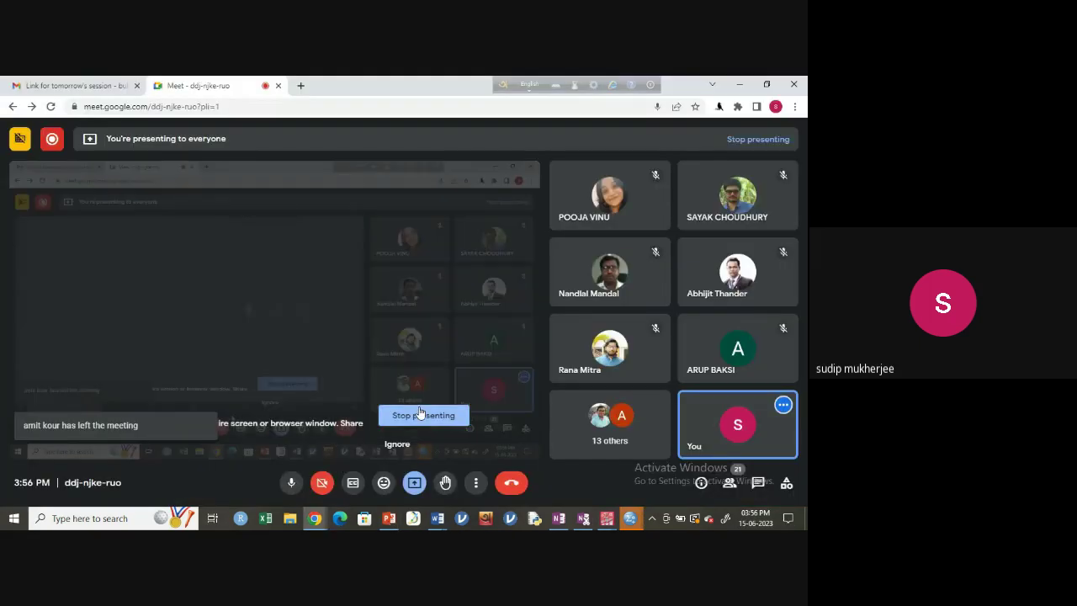
pyautogui.click(420, 414)
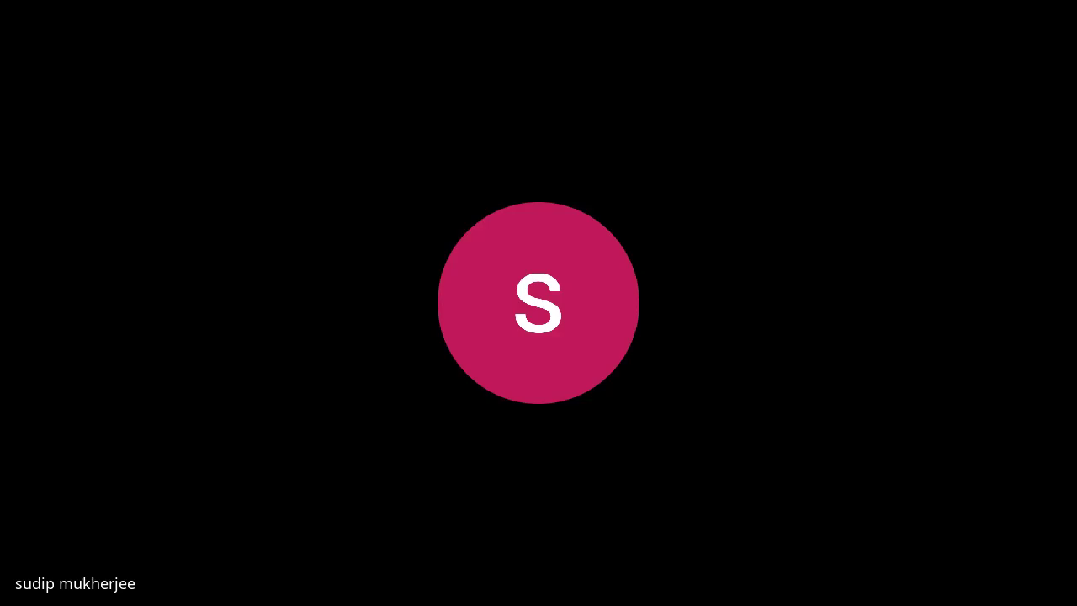